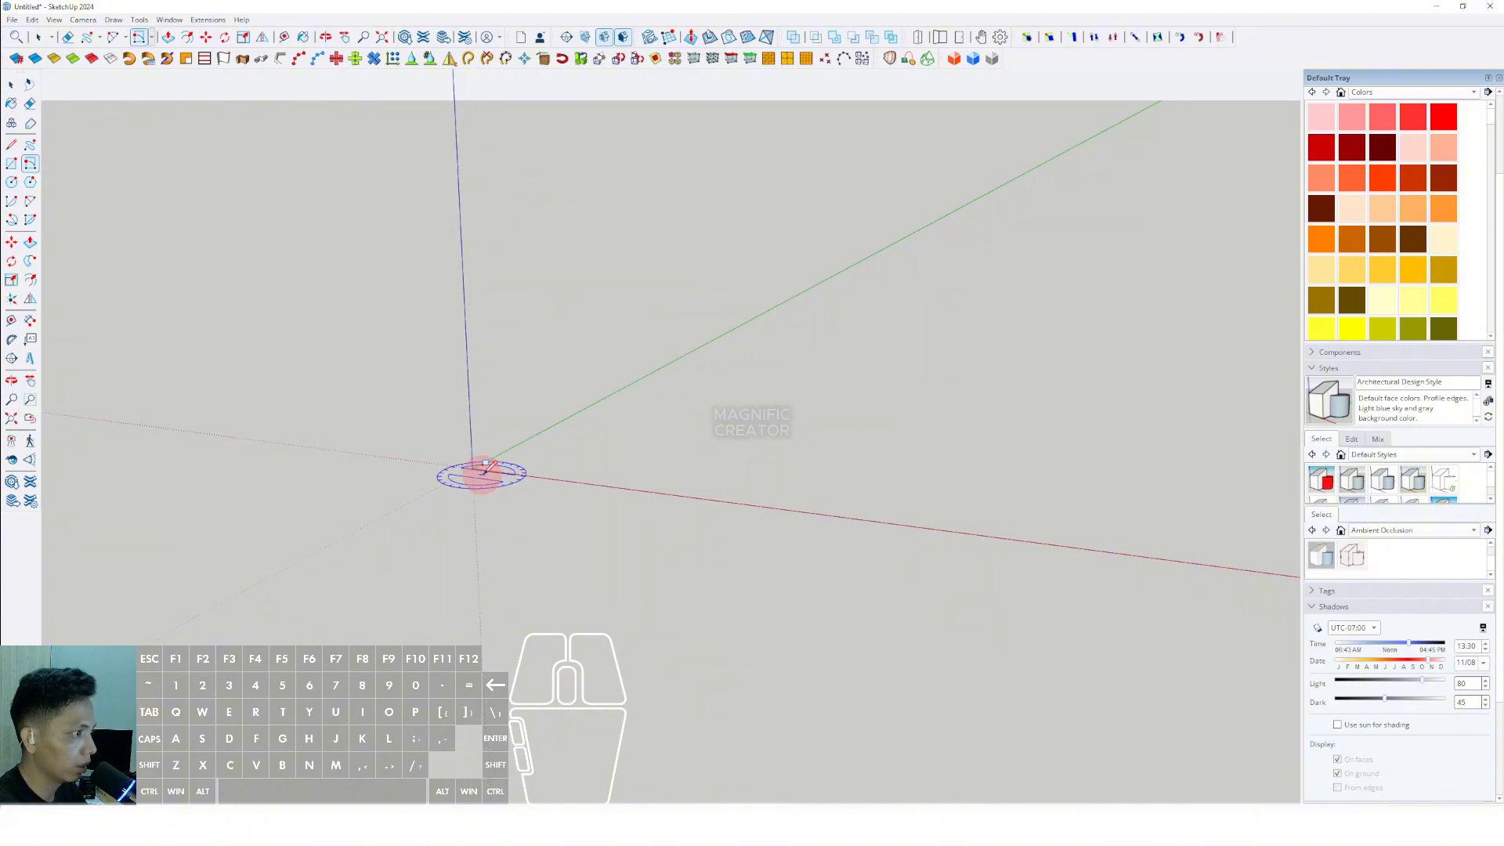
- Draw a rectangle on the ground from the origin, 15000 mm along the green axis and its longer side parallel to the red axis
middle_drag(486, 470, 455, 501)
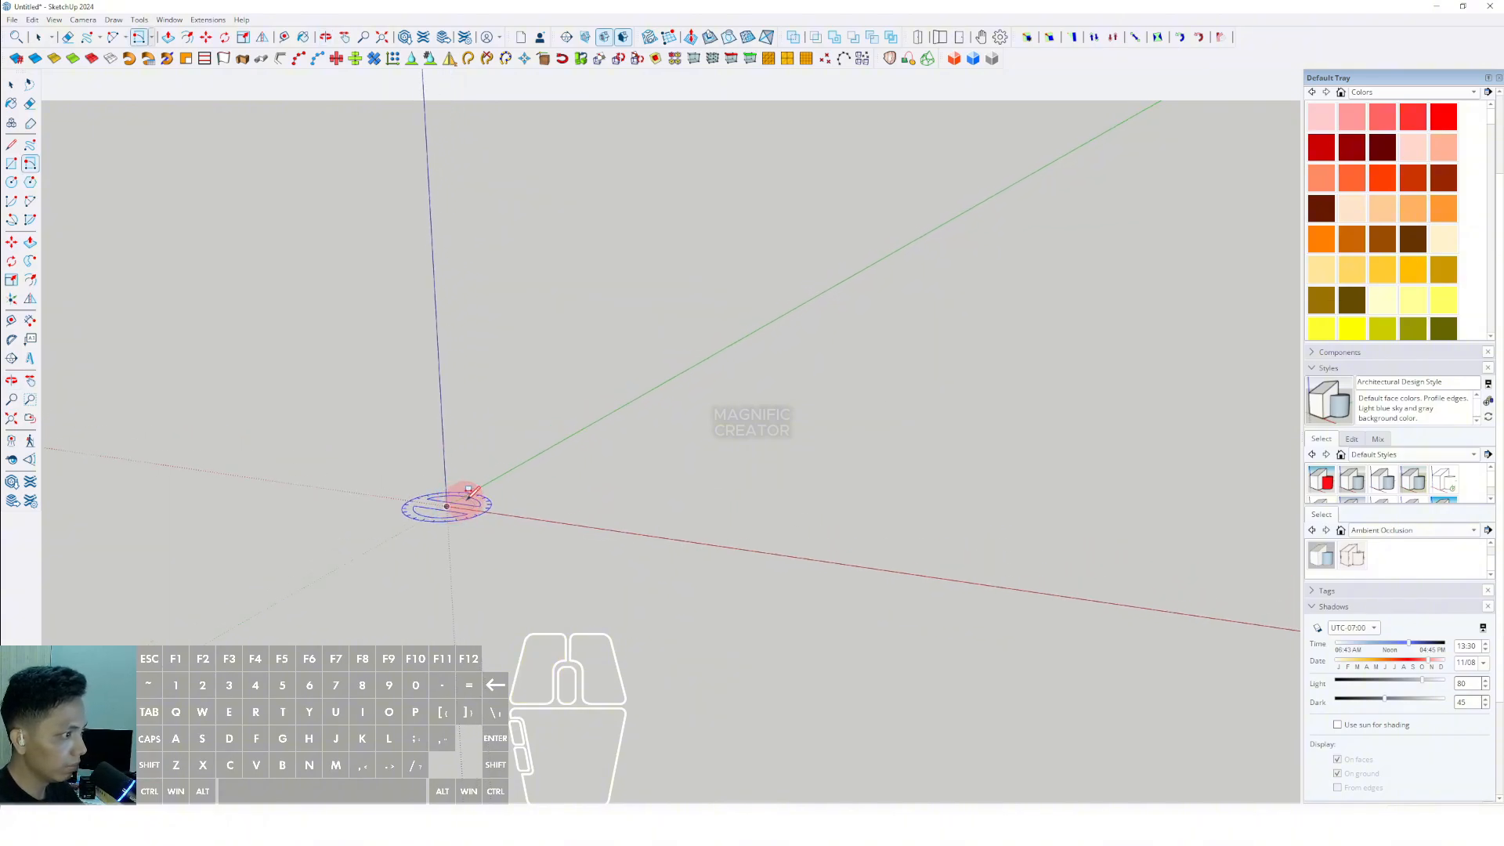
scroll(509, 462, up, 3)
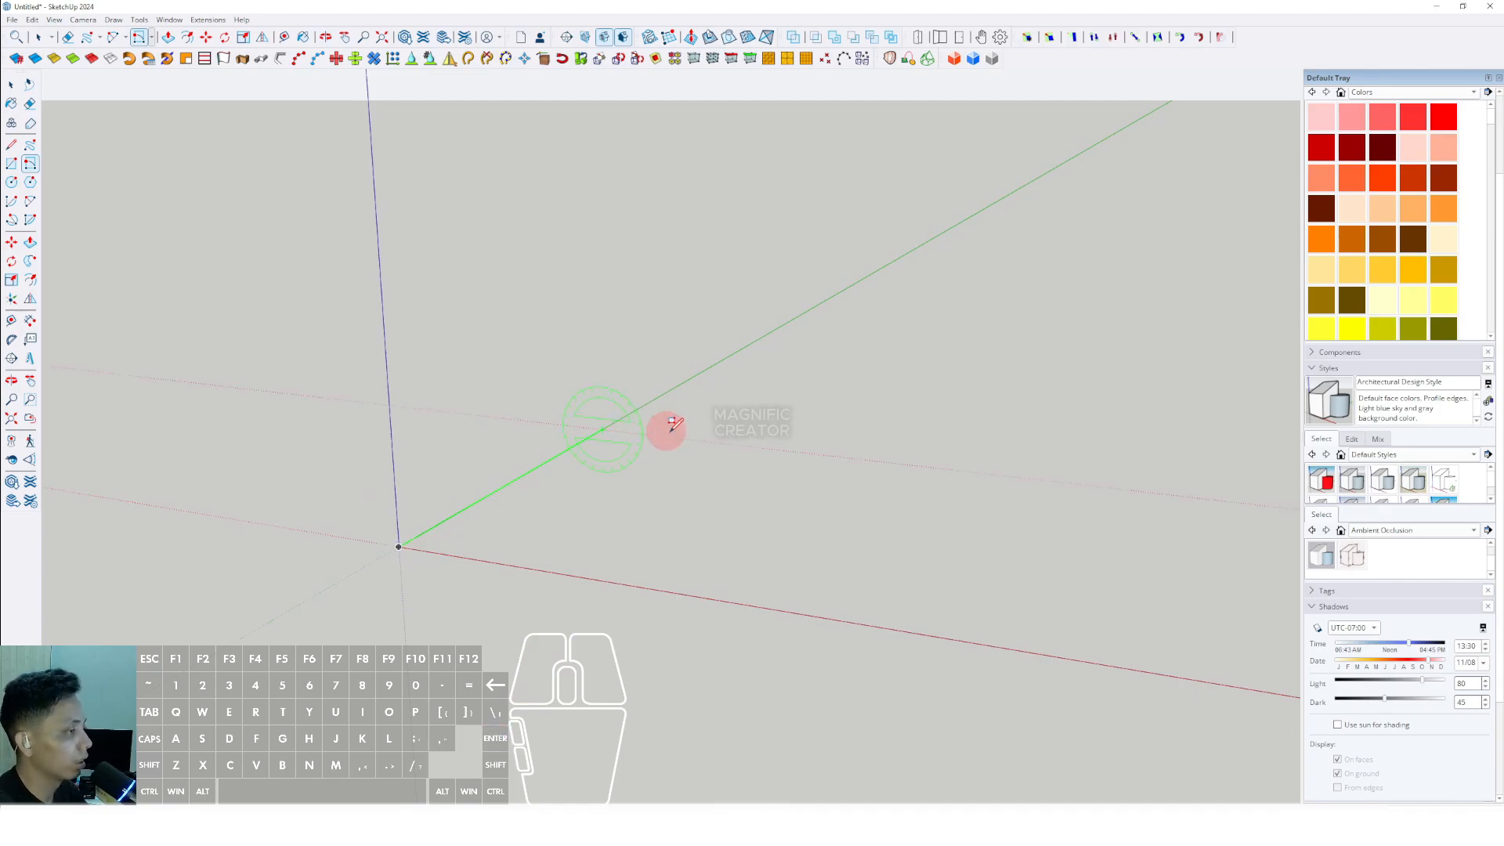
middle_drag(665, 430, 839, 466)
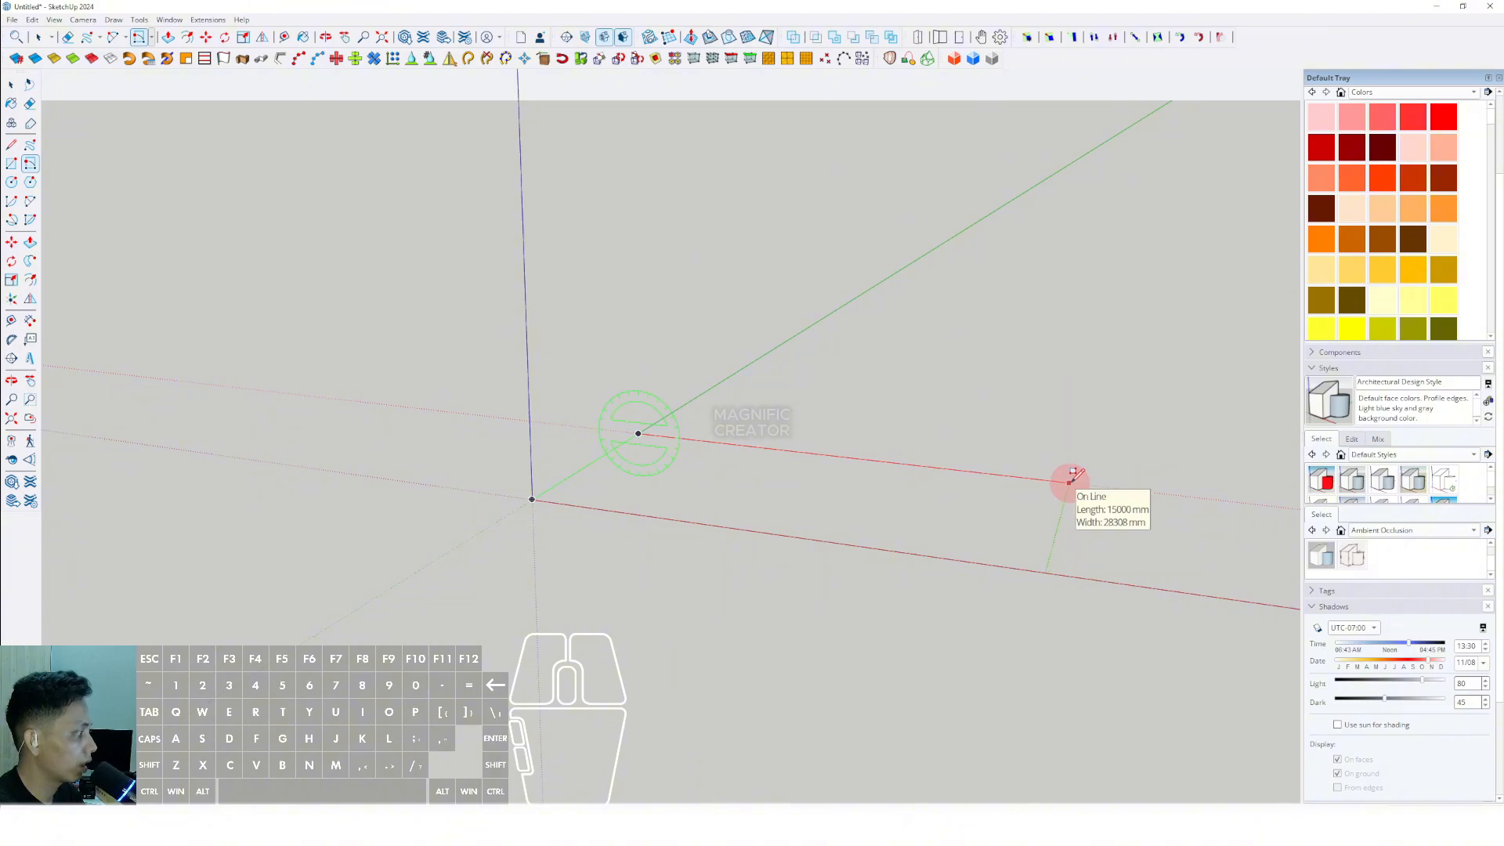
key(Return)
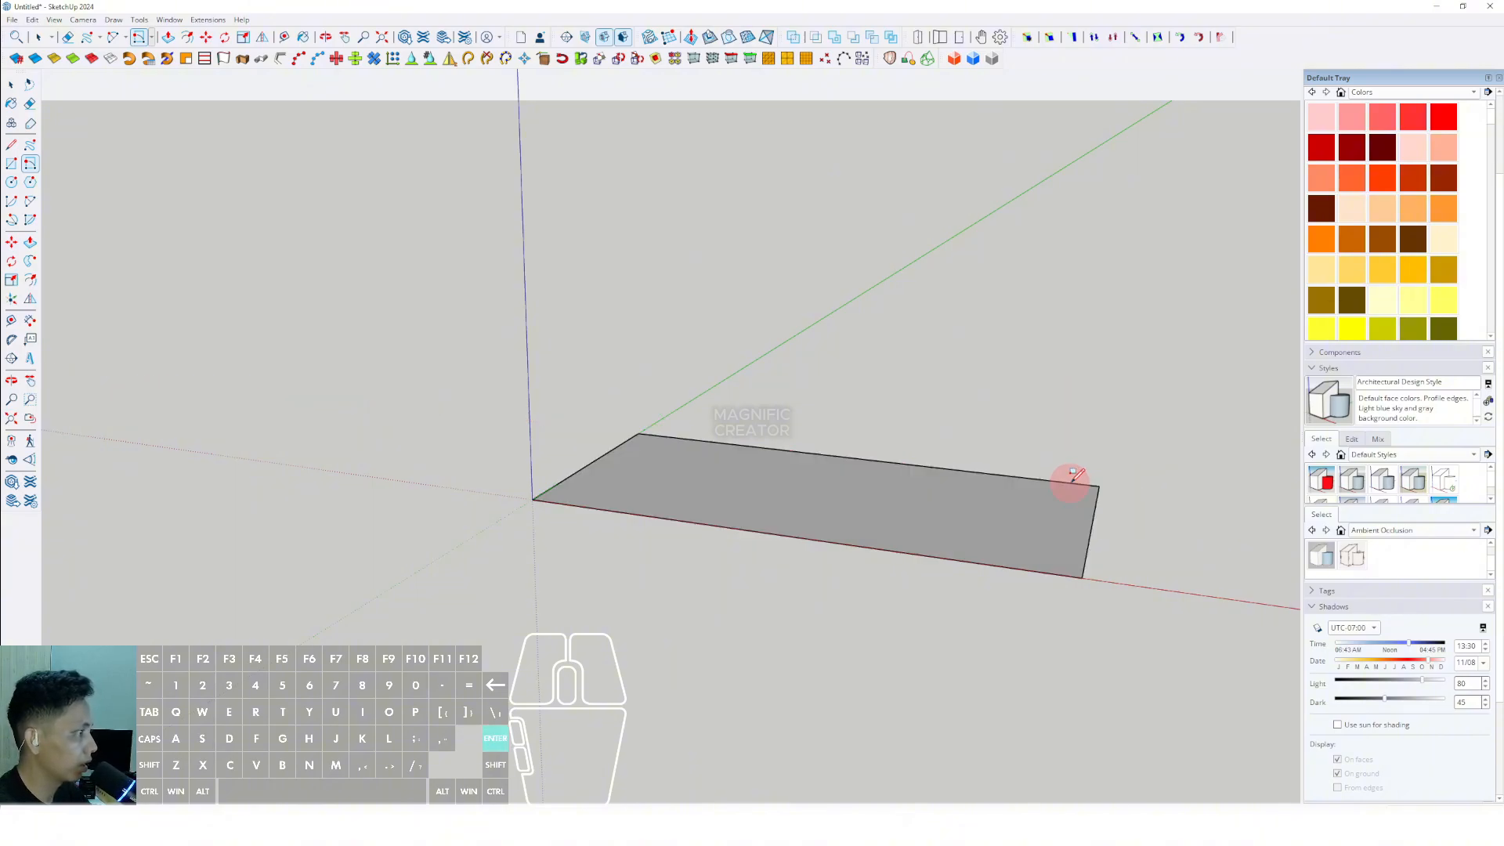
- Push/Pull the rectangle upward into a thin floor slab
key(space)
middle_drag(806, 480, 496, 514)
key(p)
scroll(496, 517, up, 3)
click(520, 490)
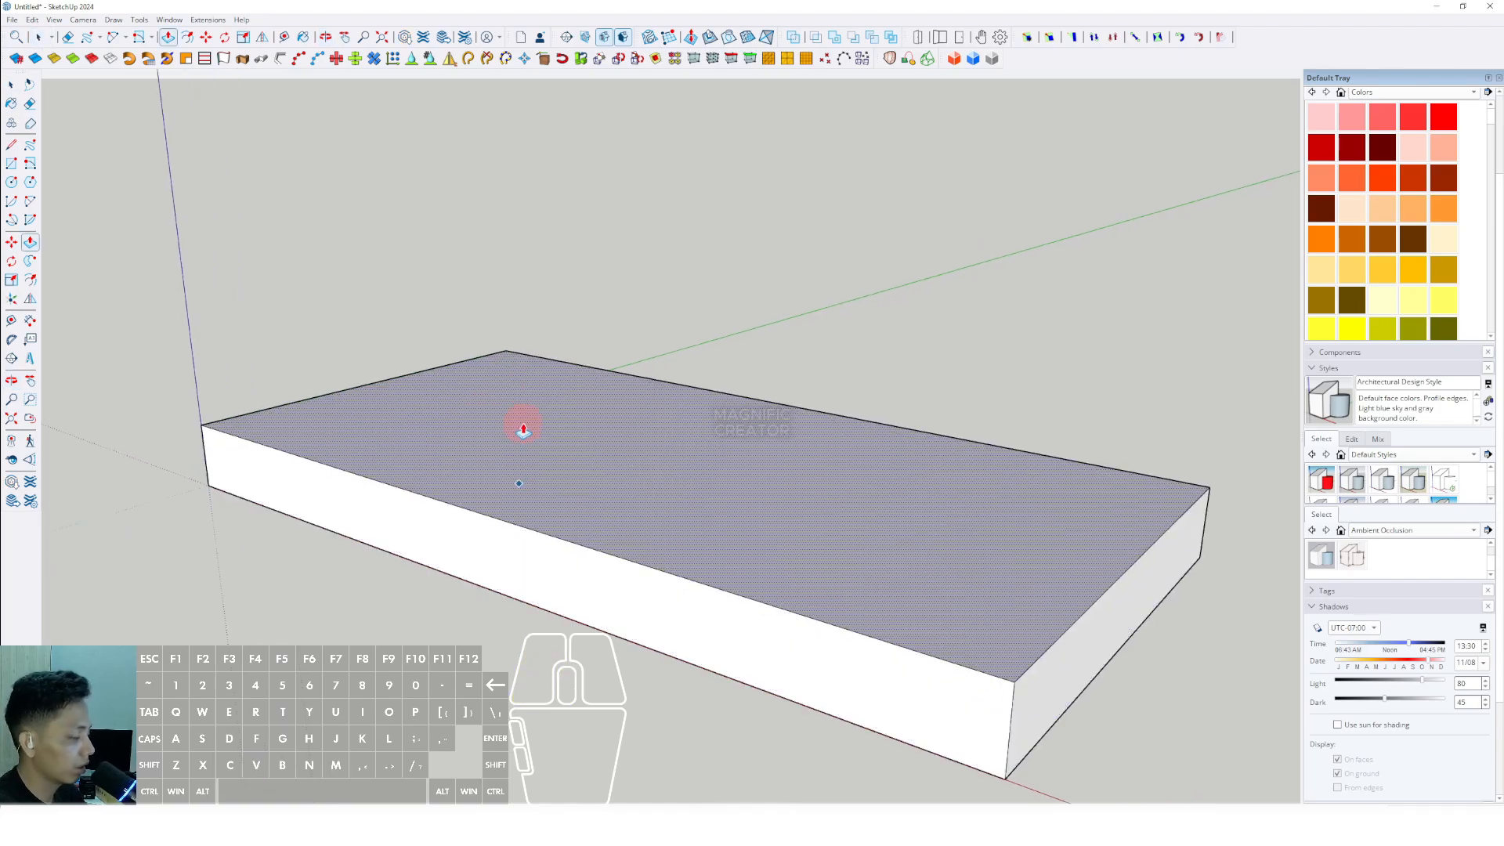
click(521, 427)
key(space)
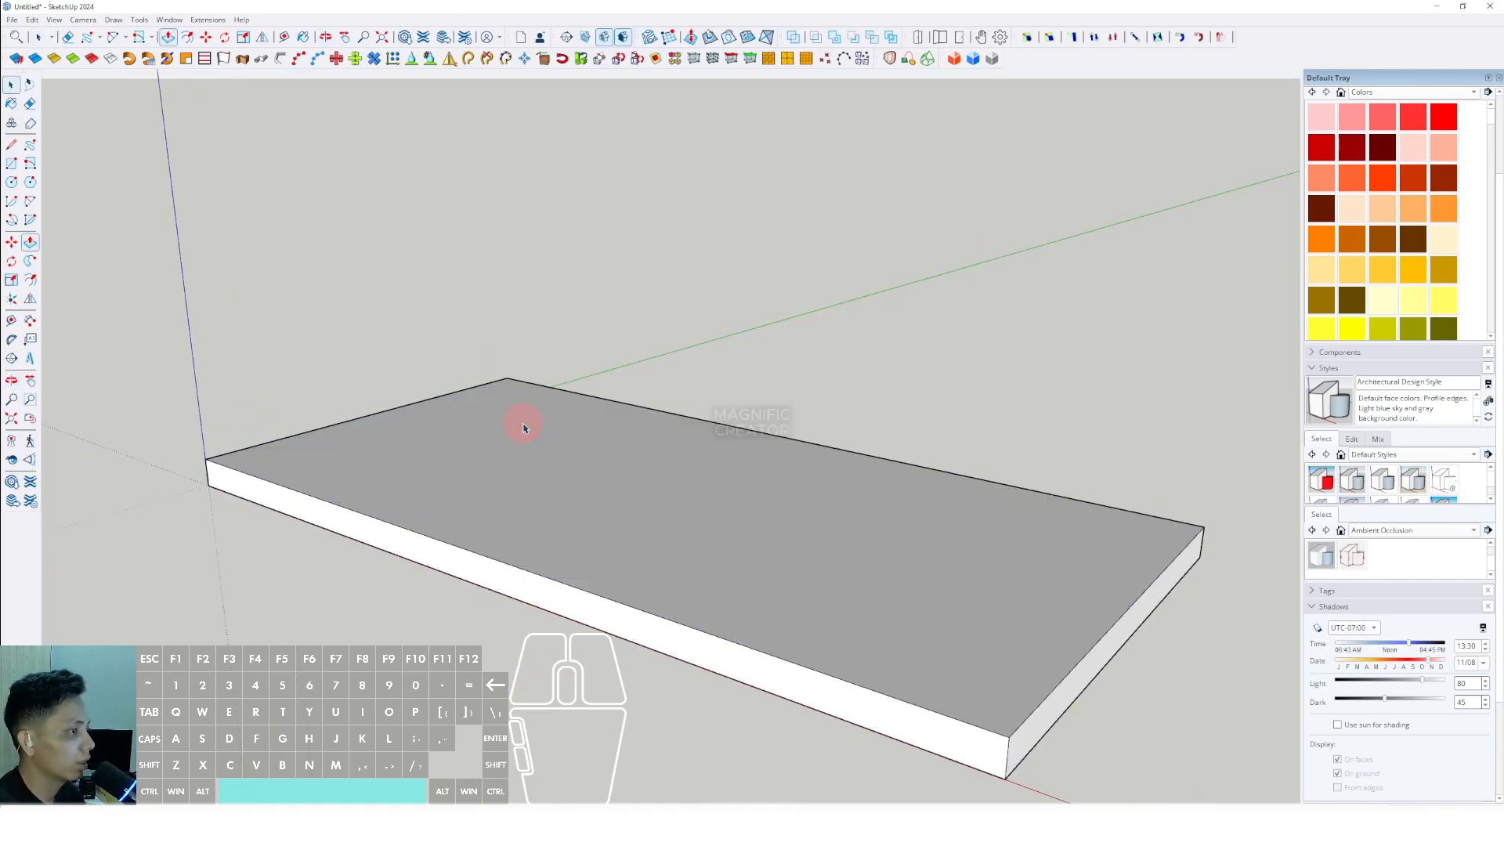
- Group all of the slab's geometry and turn it into a component
triple_click(453, 470)
right_click(457, 474)
click(505, 585)
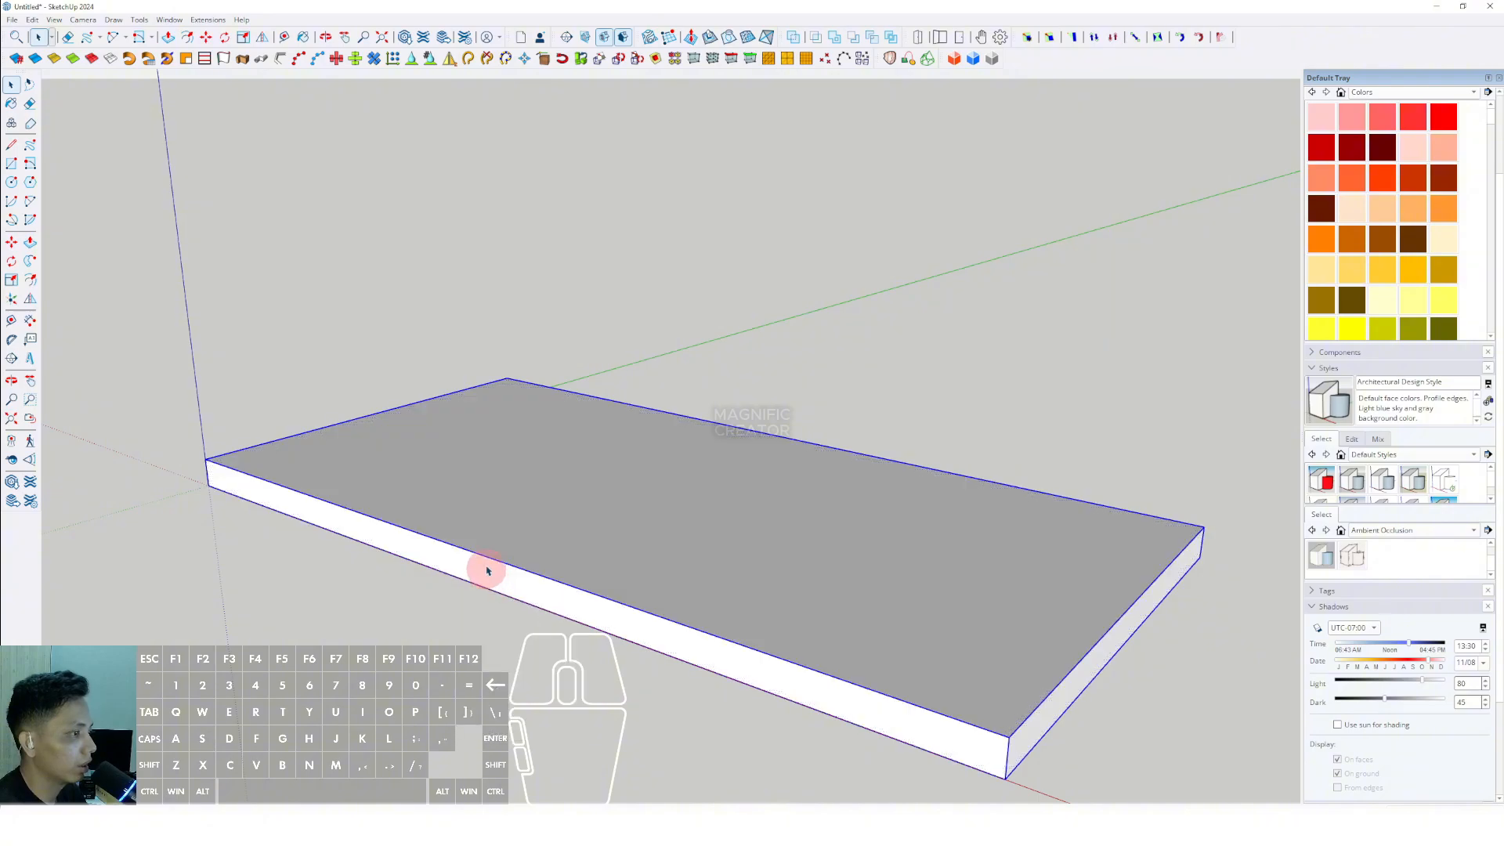
right_click(480, 500)
click(507, 598)
click(716, 502)
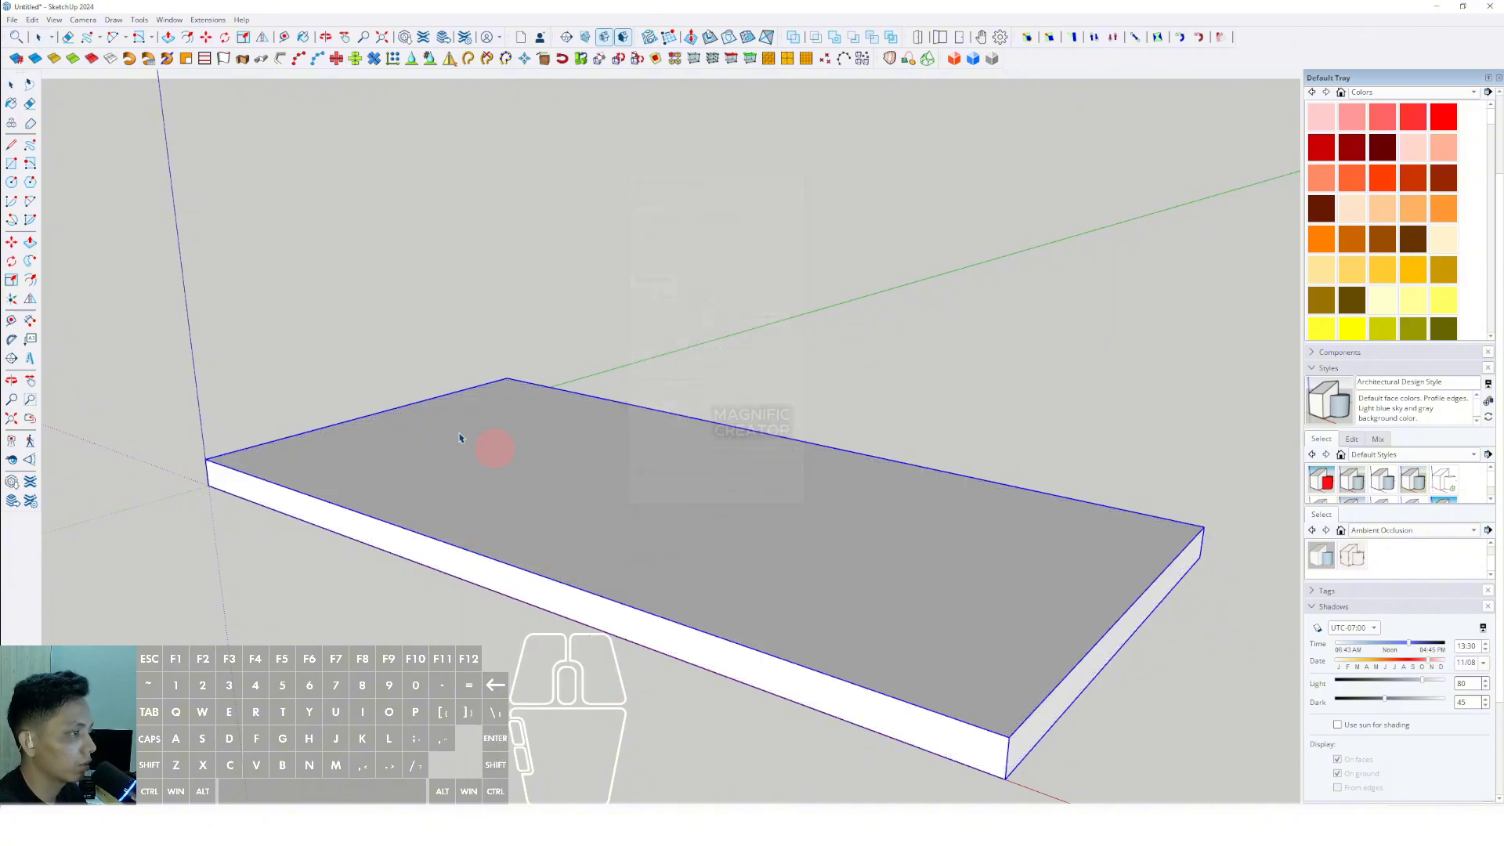
- Copy the slab straight up along the blue axis to form a second floor slab with a gap above the first
middle_drag(1023, 773, 937, 662)
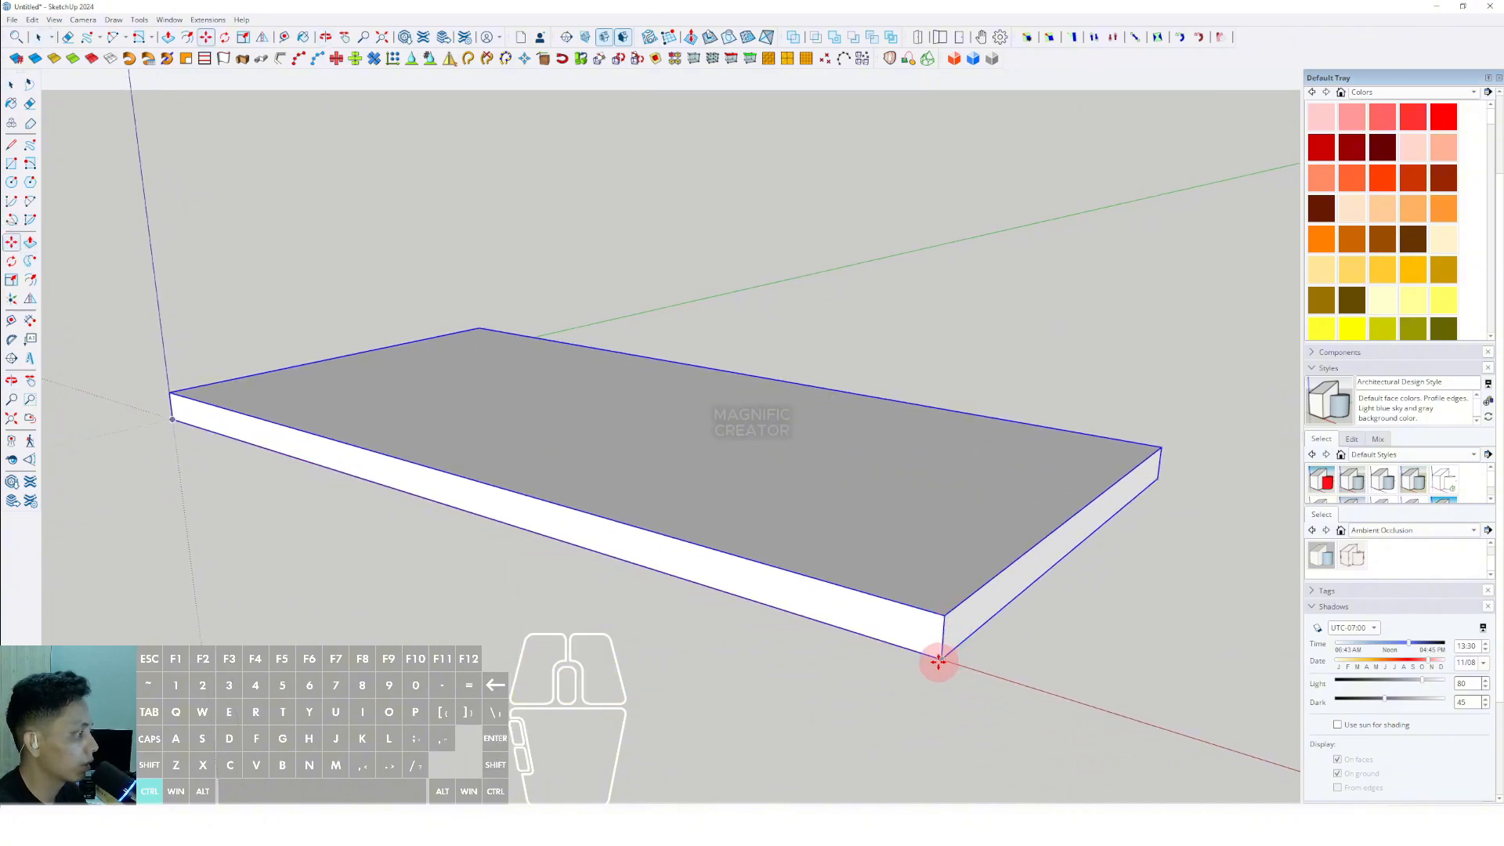
drag(939, 636, 948, 617)
middle_drag(950, 624, 901, 569)
scroll(901, 569, up, 1)
click(905, 570)
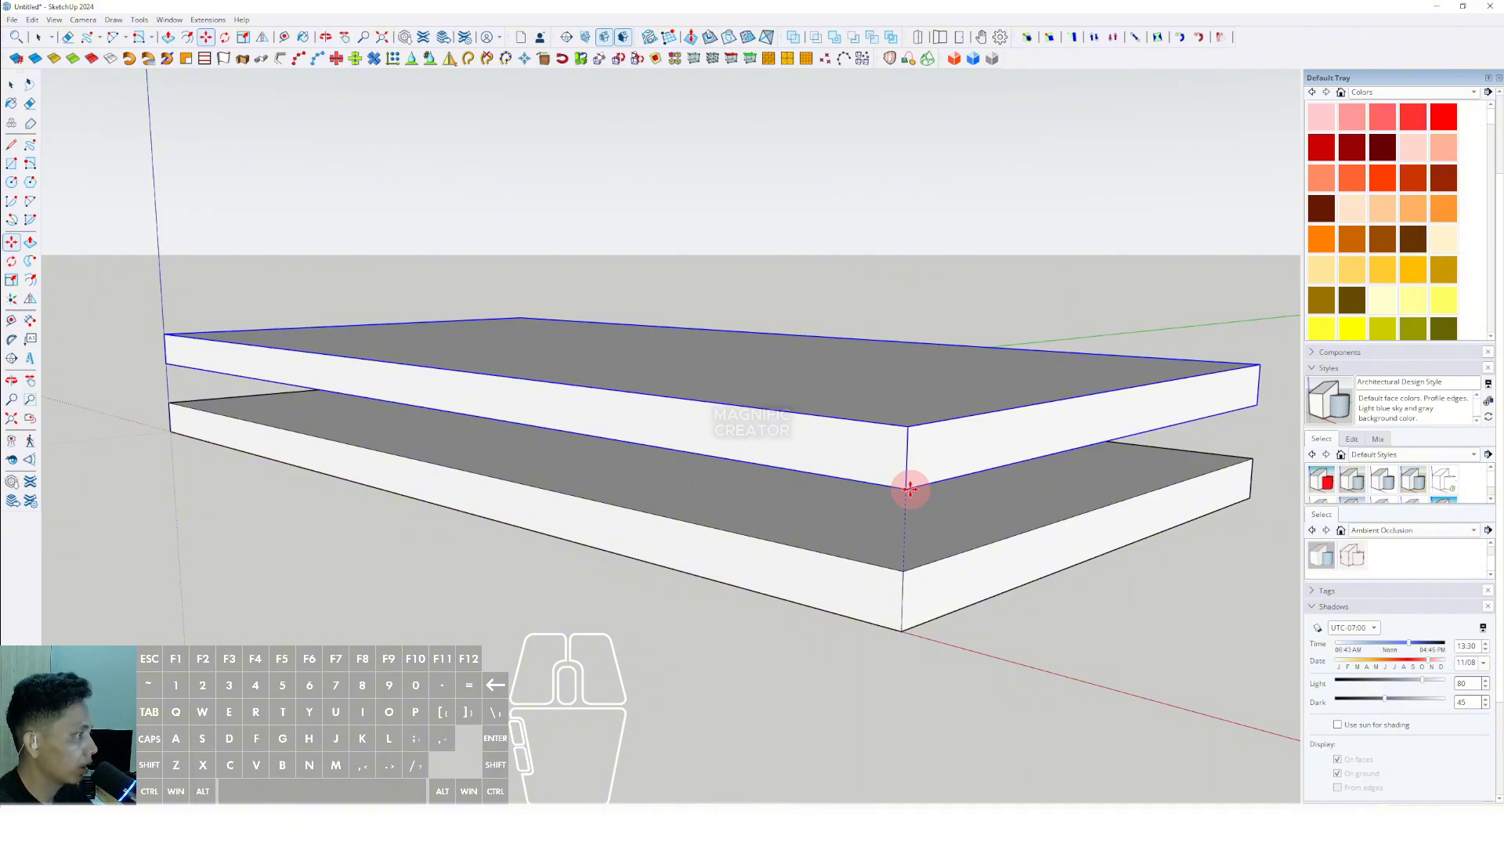
key(Return)
key(space)
scroll(695, 484, down, 2)
middle_drag(694, 486, 712, 527)
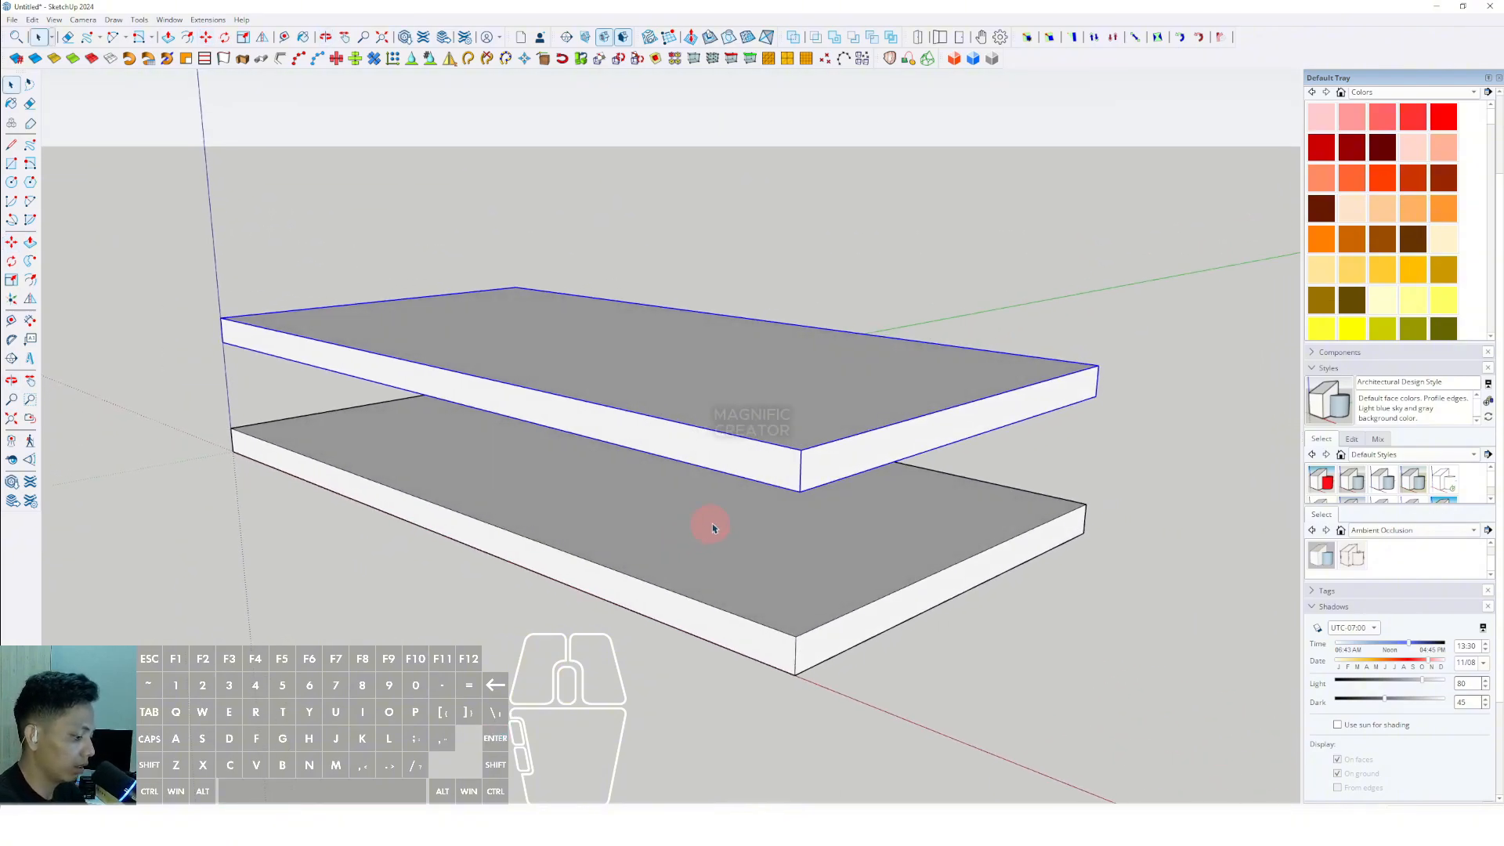
- Copy the second slab upward by the same floor-to-floor spacing, measured between matching slab corners, to form a third slab
click(793, 635)
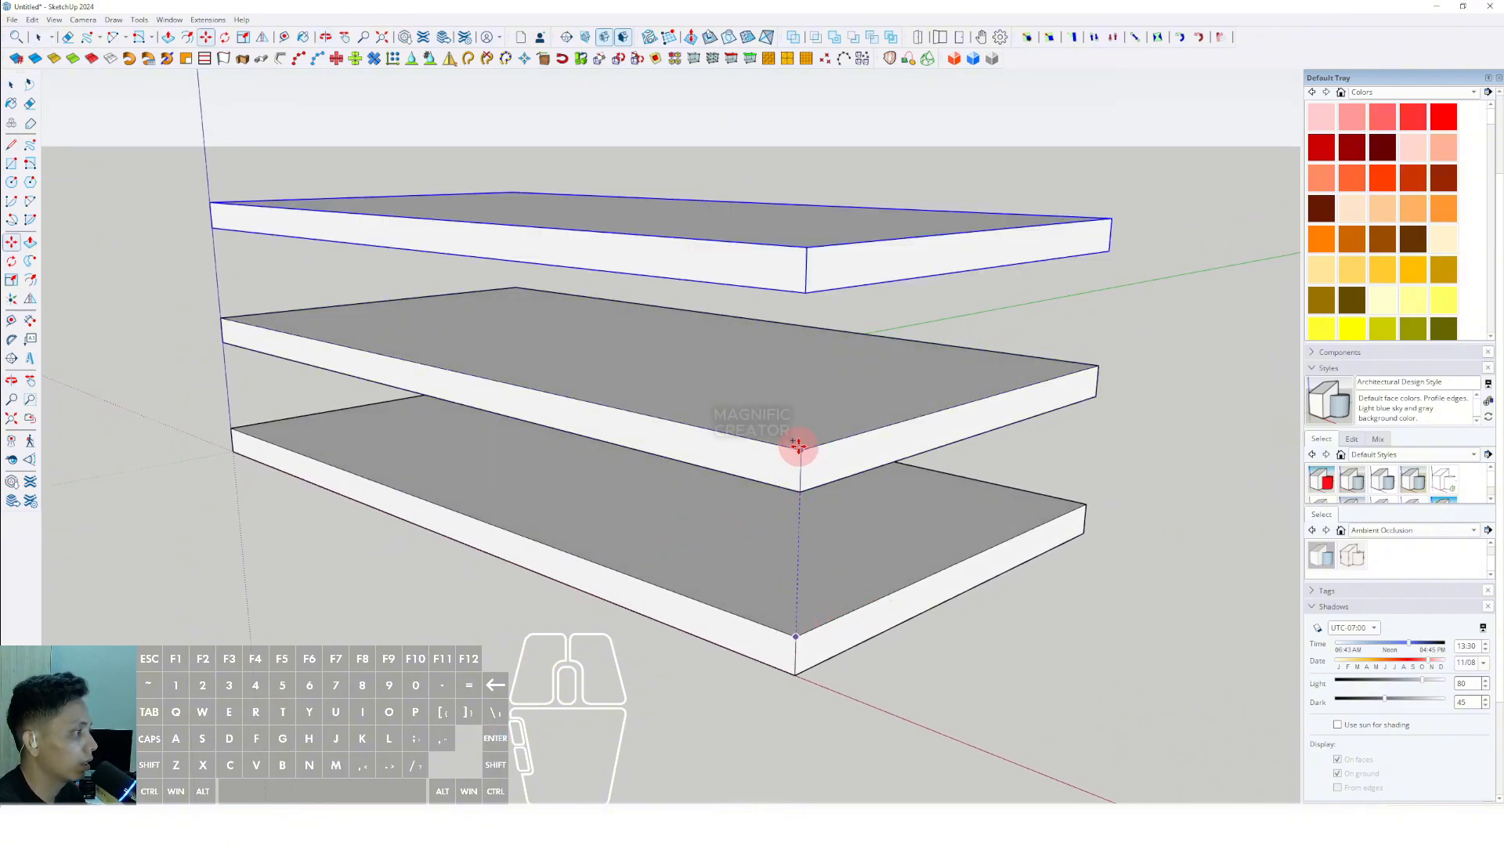
scroll(800, 447, down, 2)
click(800, 447)
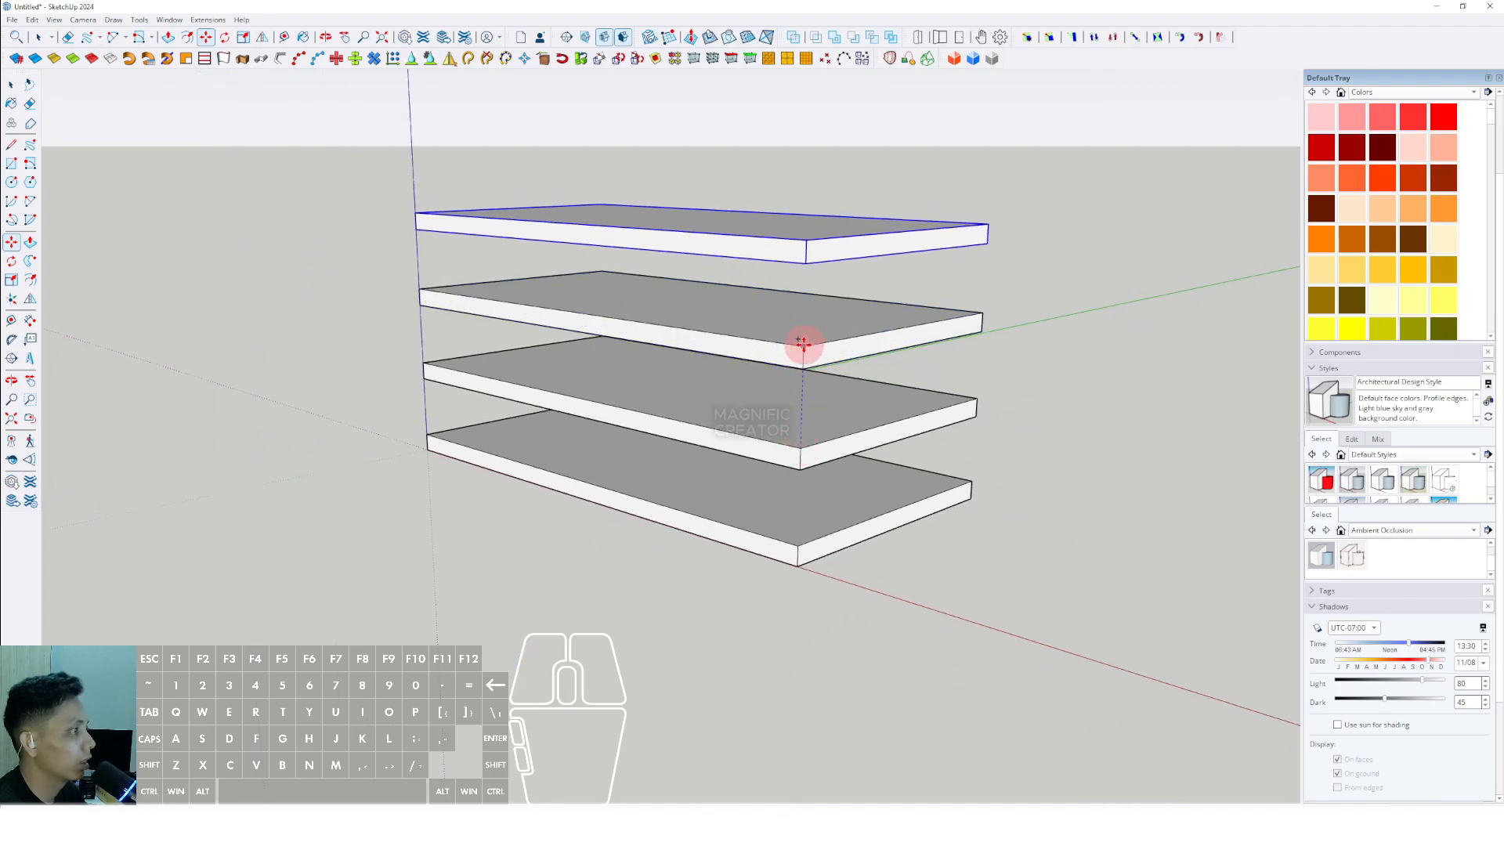
middle_drag(802, 342, 1041, 487)
middle_drag(694, 451, 574, 457)
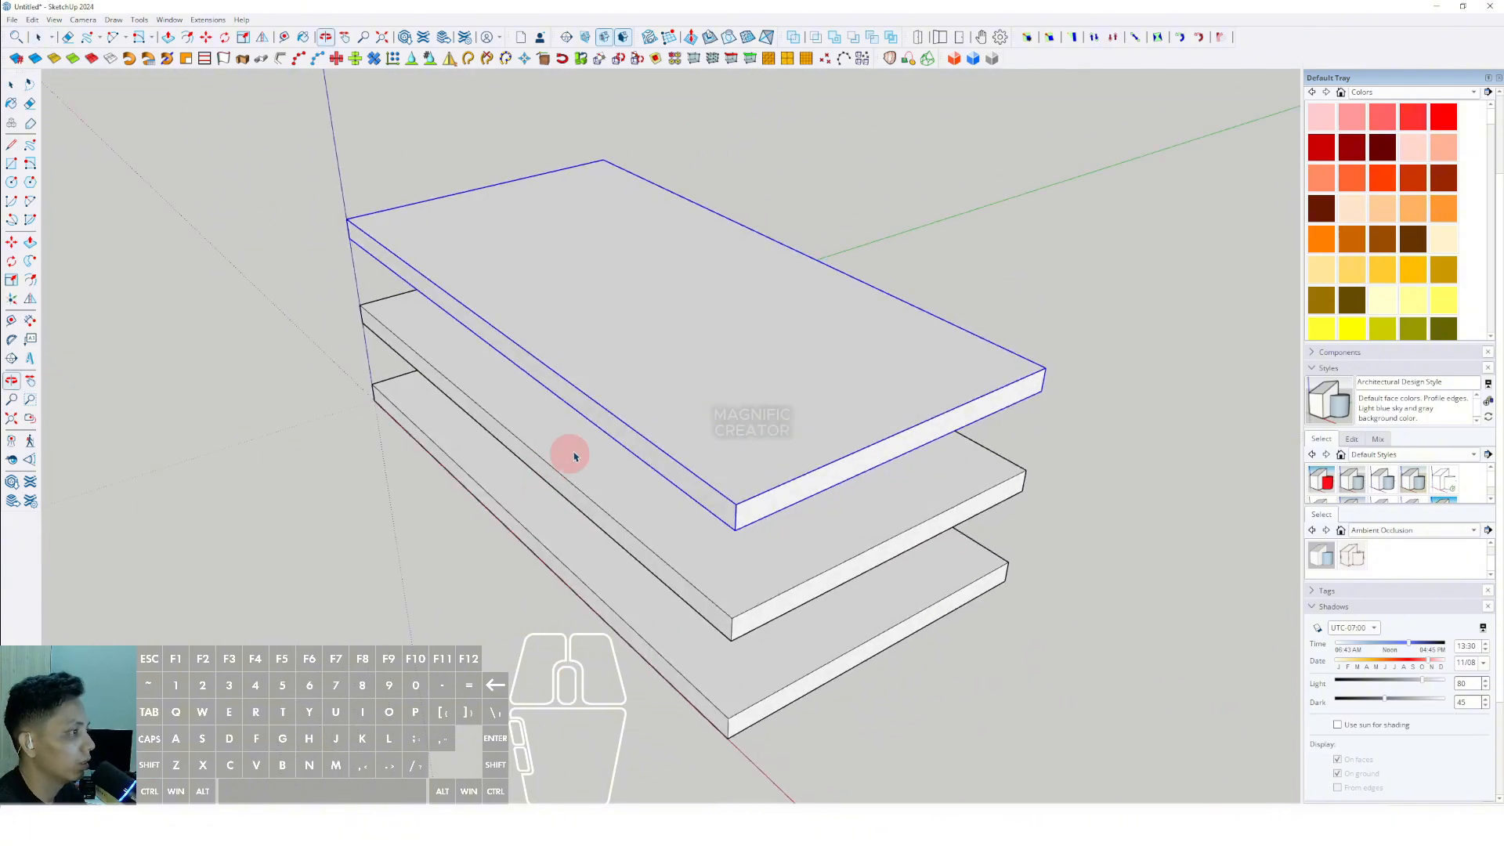
- Draw a rectangle over the entire top face of the uppermost slab, from corner to opposite corner
shift+middle_drag(677, 334, 631, 383)
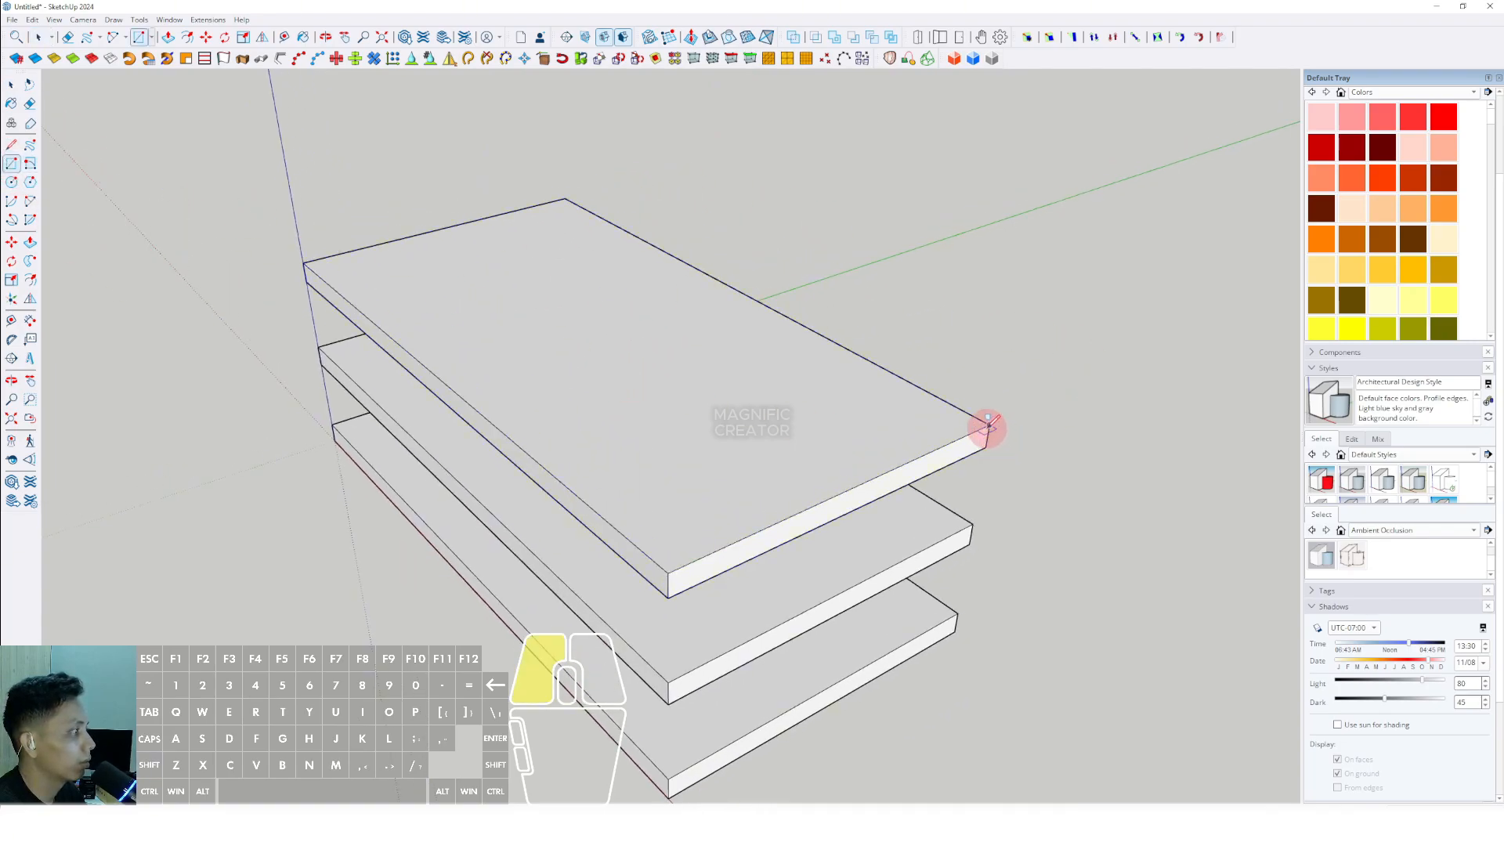
click(988, 424)
click(303, 263)
scroll(711, 315, up, 2)
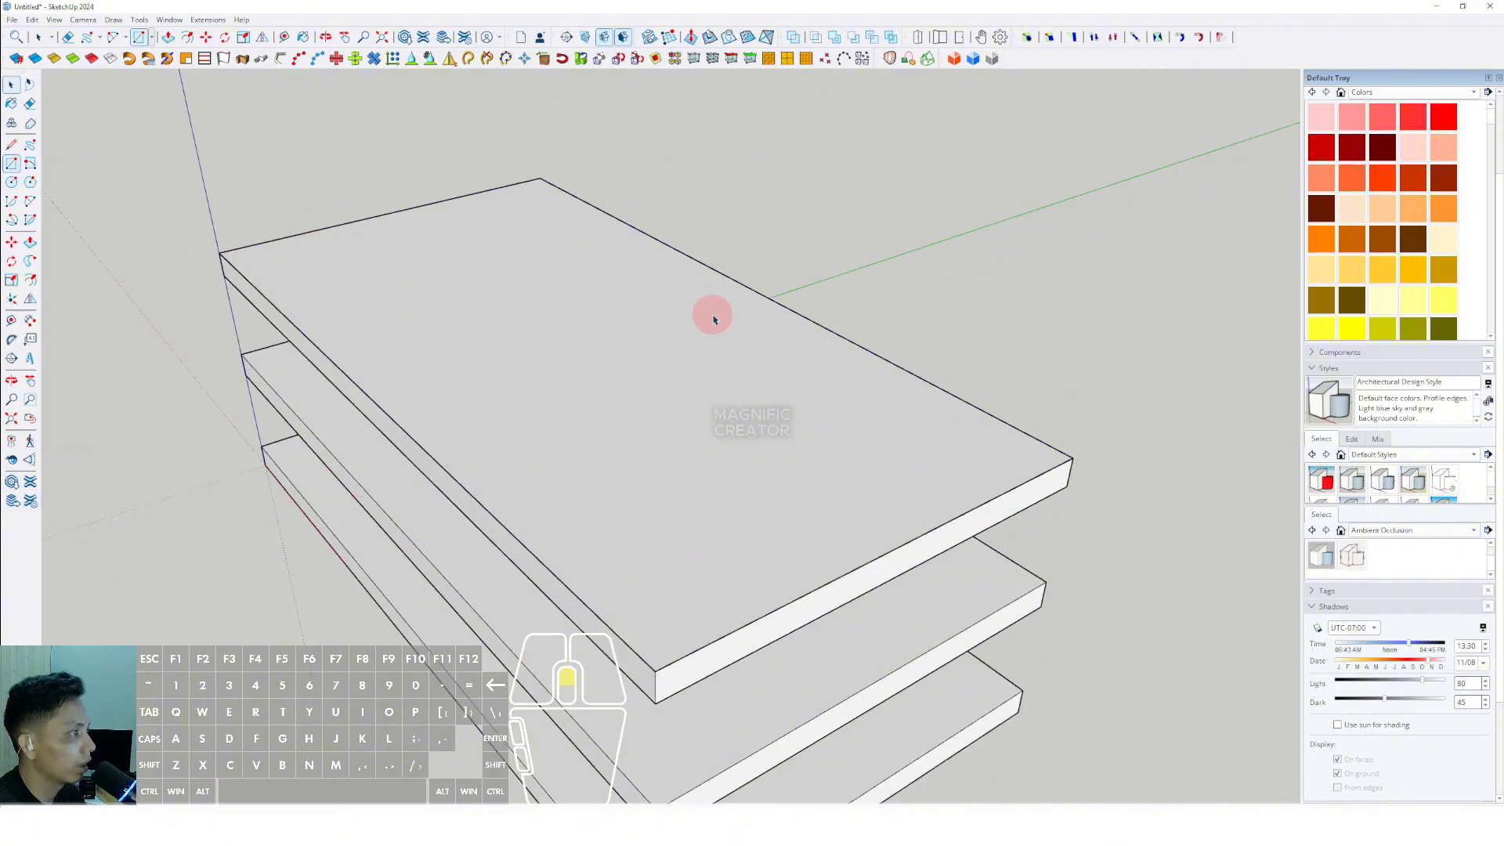
- Offset the new top rectangle's outline inward to leave a narrow border around it
key(space)
double_click(702, 321)
middle_drag(711, 315, 697, 353)
scroll(704, 322, down, 2)
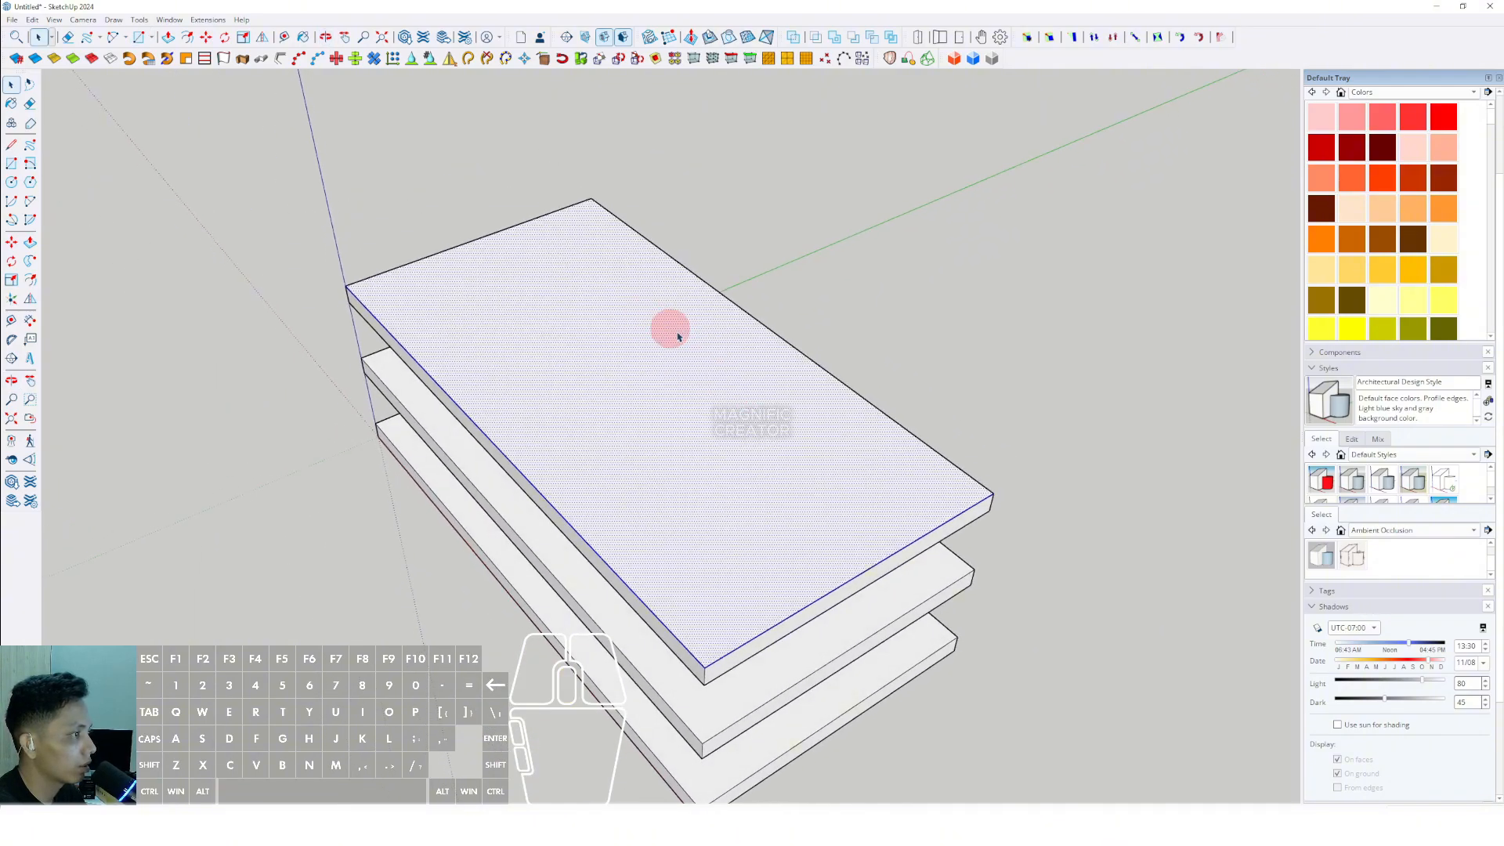
click(781, 350)
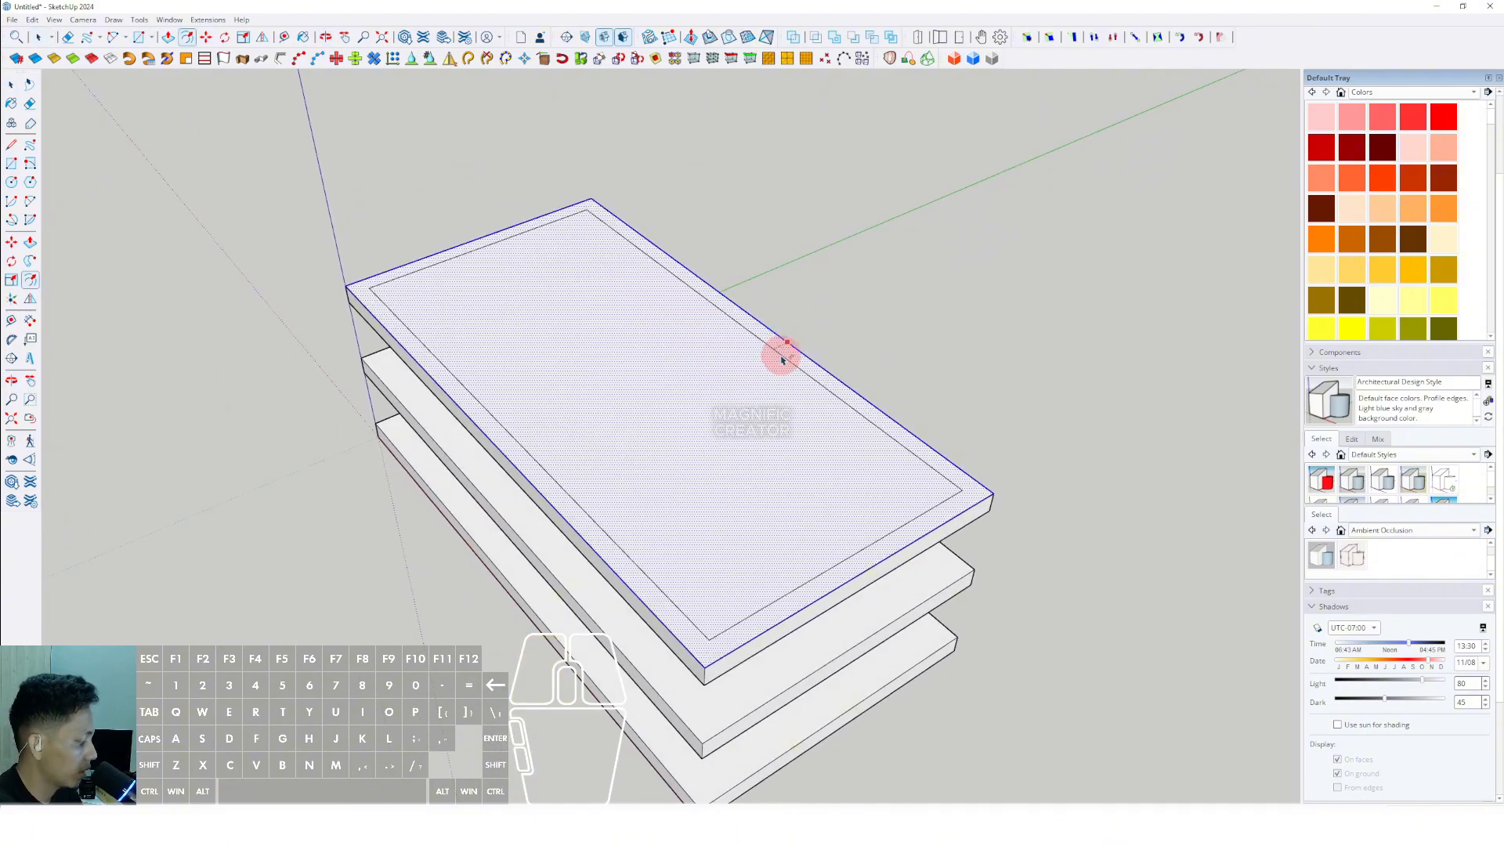
click(781, 359)
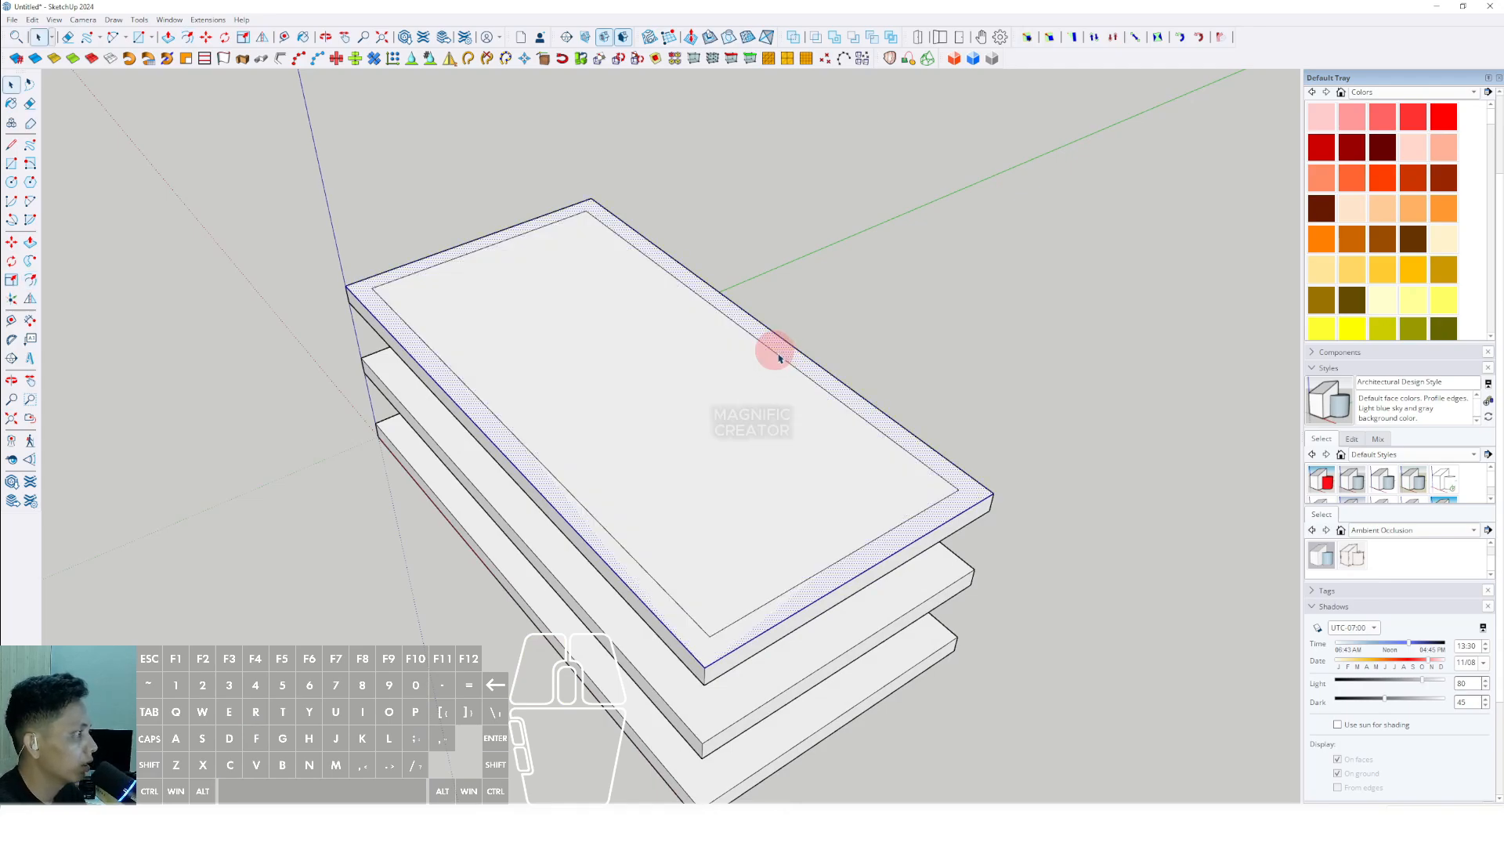
- Erase the border face and the outer rectangle edges, keeping only the inset rectangle on the top slab
scroll(889, 431, up, 3)
right_click(876, 411)
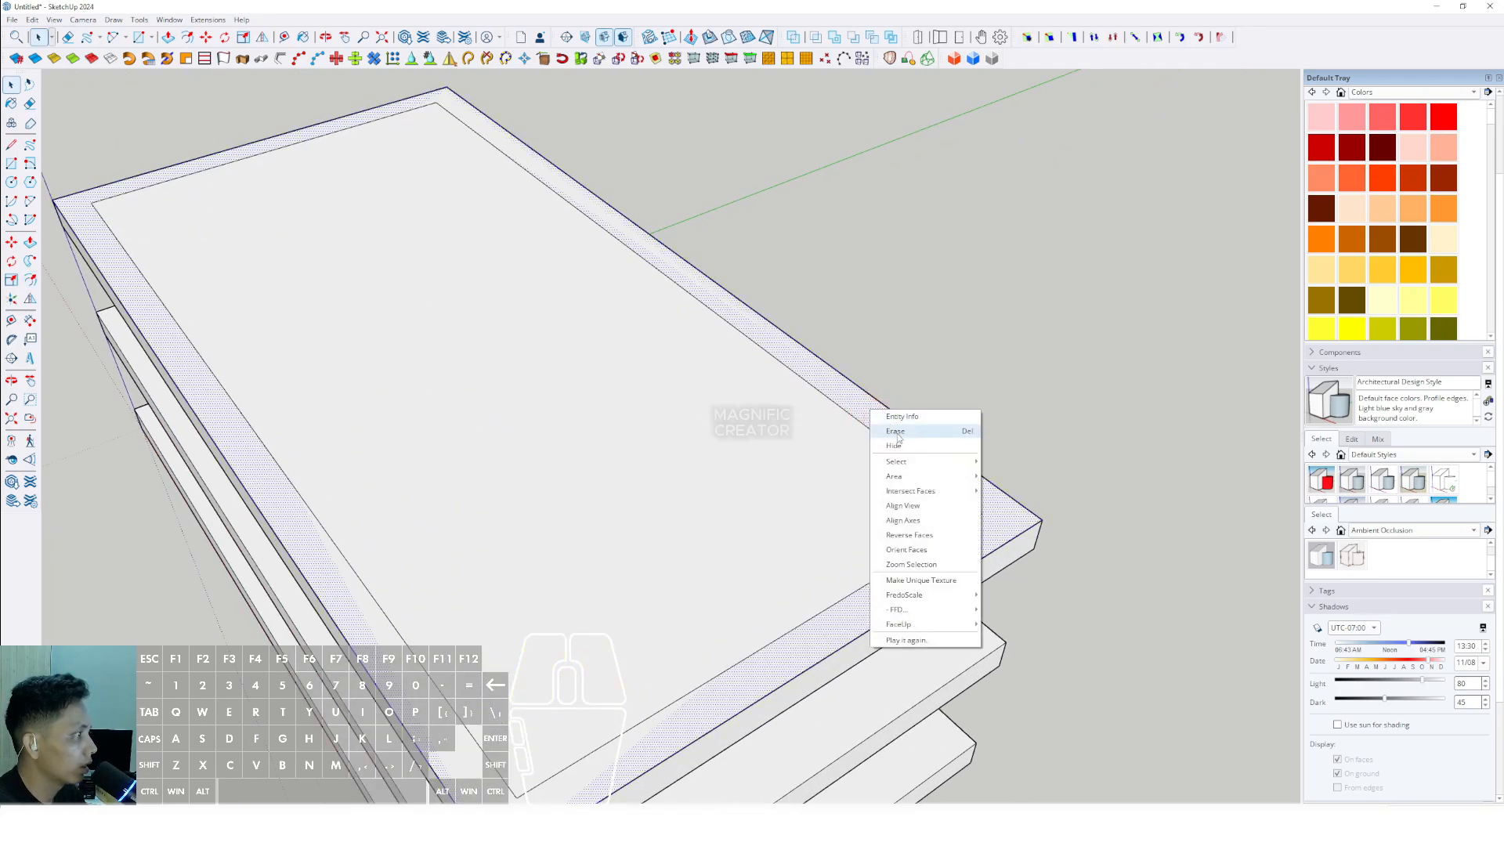
click(894, 431)
right_click(878, 404)
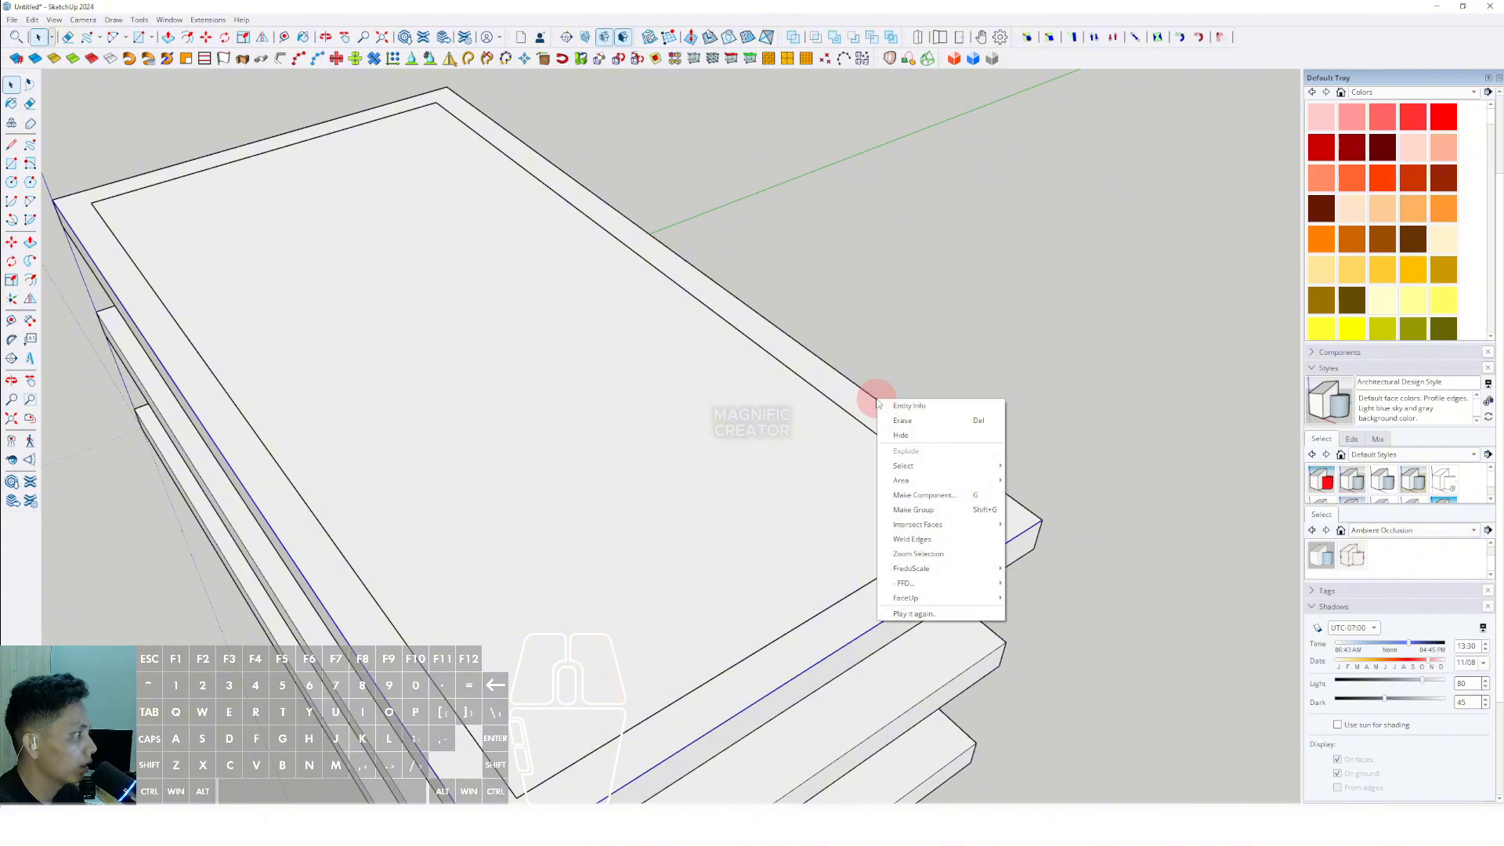
click(854, 381)
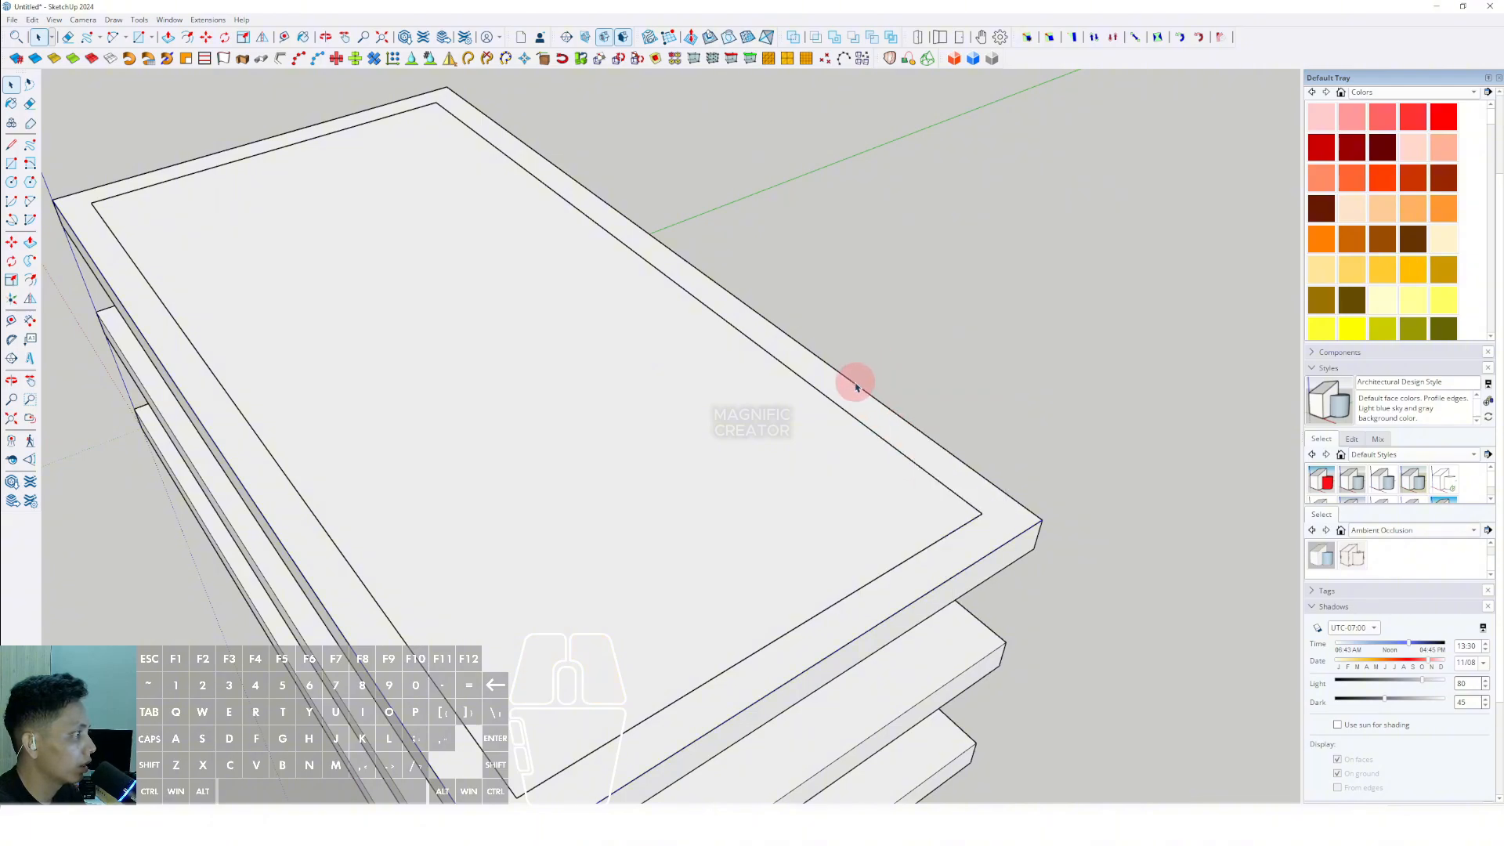
right_click(852, 384)
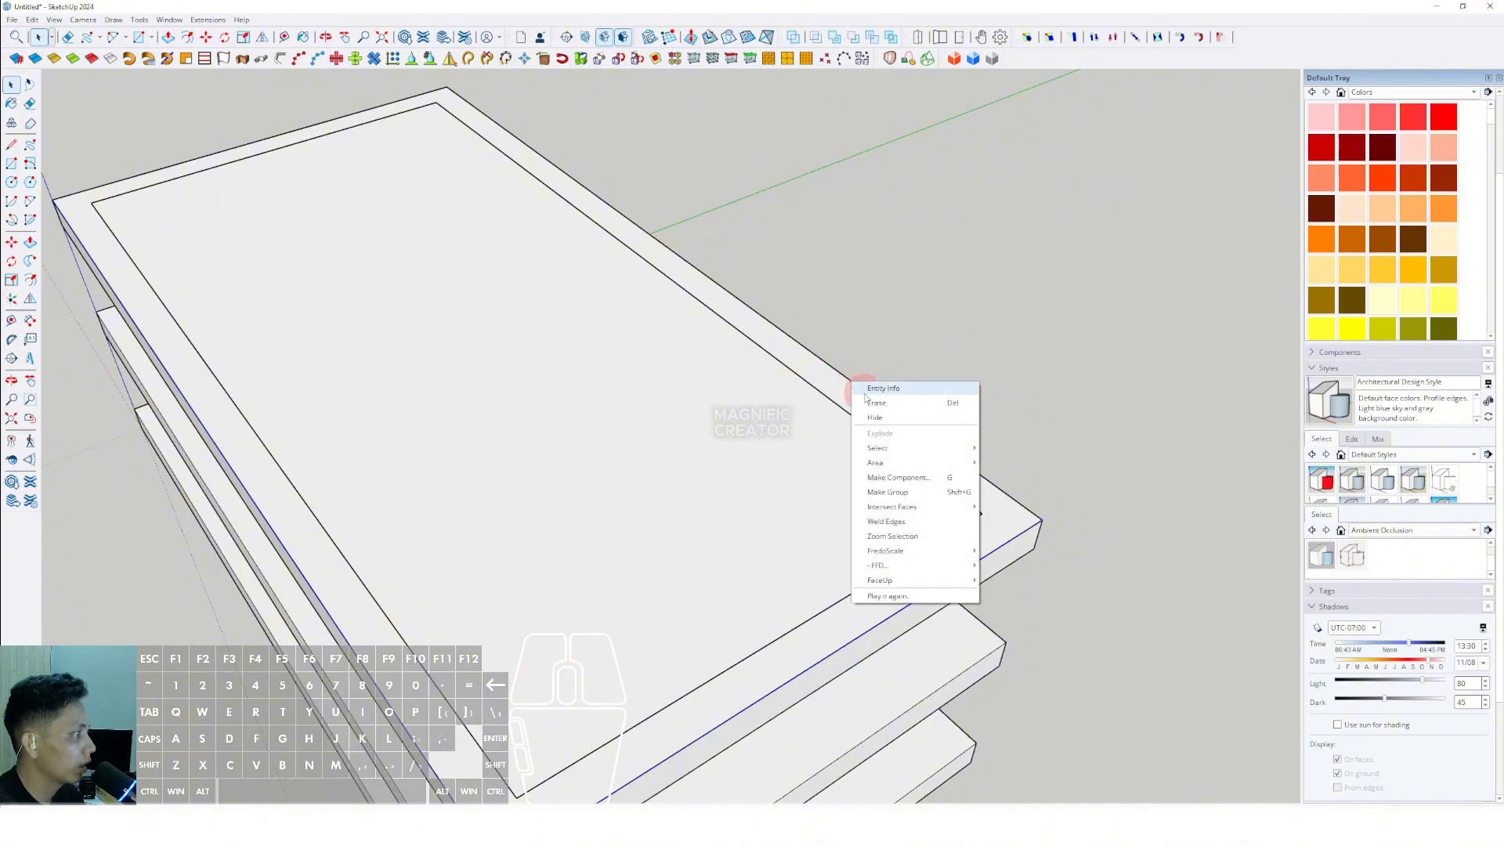
click(874, 404)
- Push/Pull the inset rectangle down through the slabs to the lowest slab, forming a recessed building volume
scroll(818, 435, down, 5)
mouse_move(770, 451)
shift+middle_down()
mouse_move(752, 462)
mouse_move(765, 481)
mouse_move(815, 490)
mouse_move(777, 430)
mouse_move(631, 403)
shift+middle_up()
scroll(783, 438, up, 3)
scroll(651, 379, up, 3)
key(space)
click(546, 339)
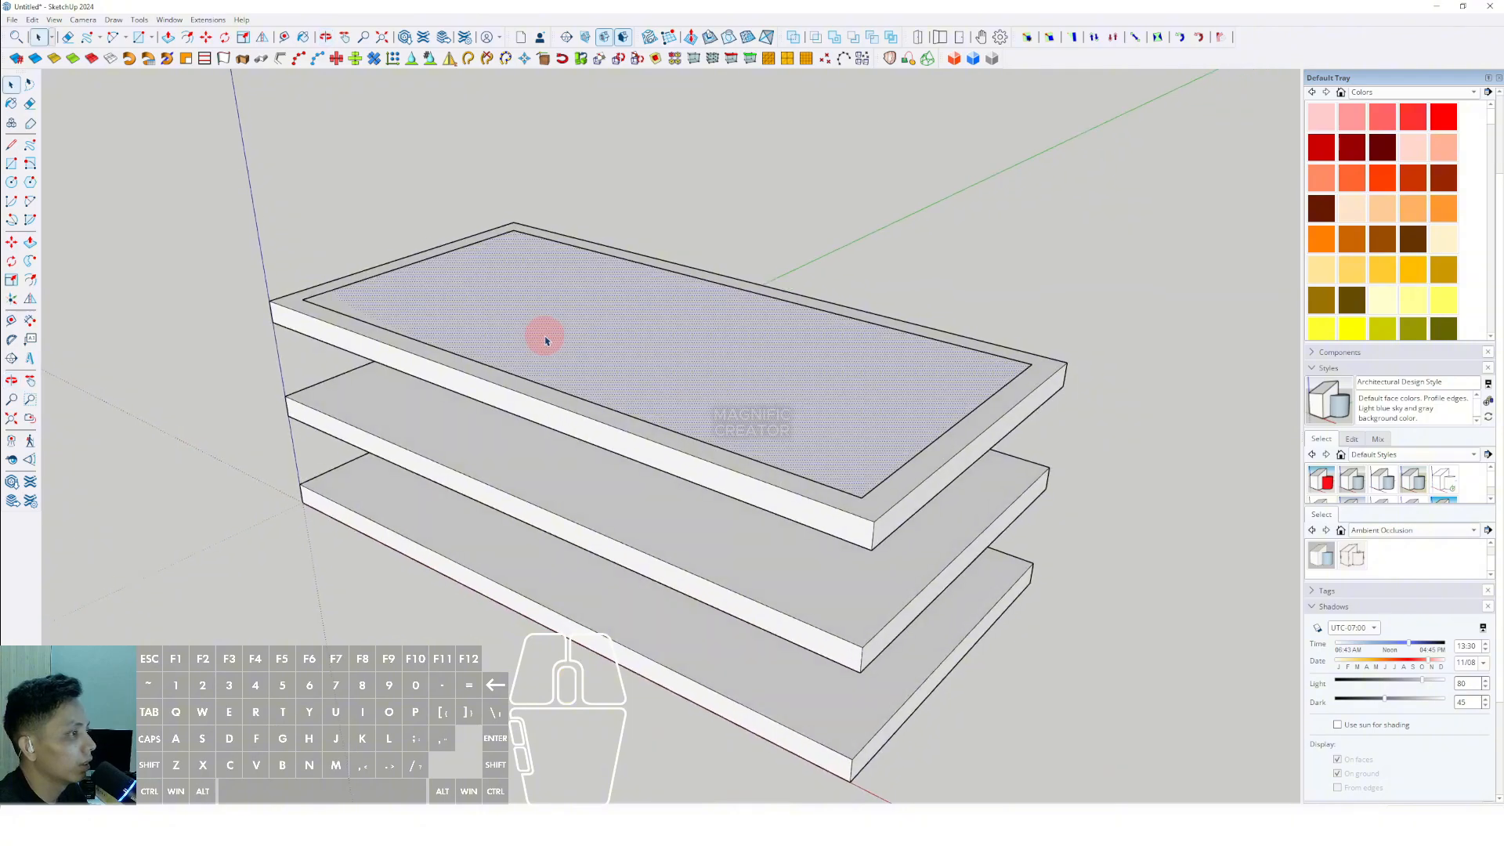
scroll(548, 337, up, 3)
scroll(445, 331, down, 2)
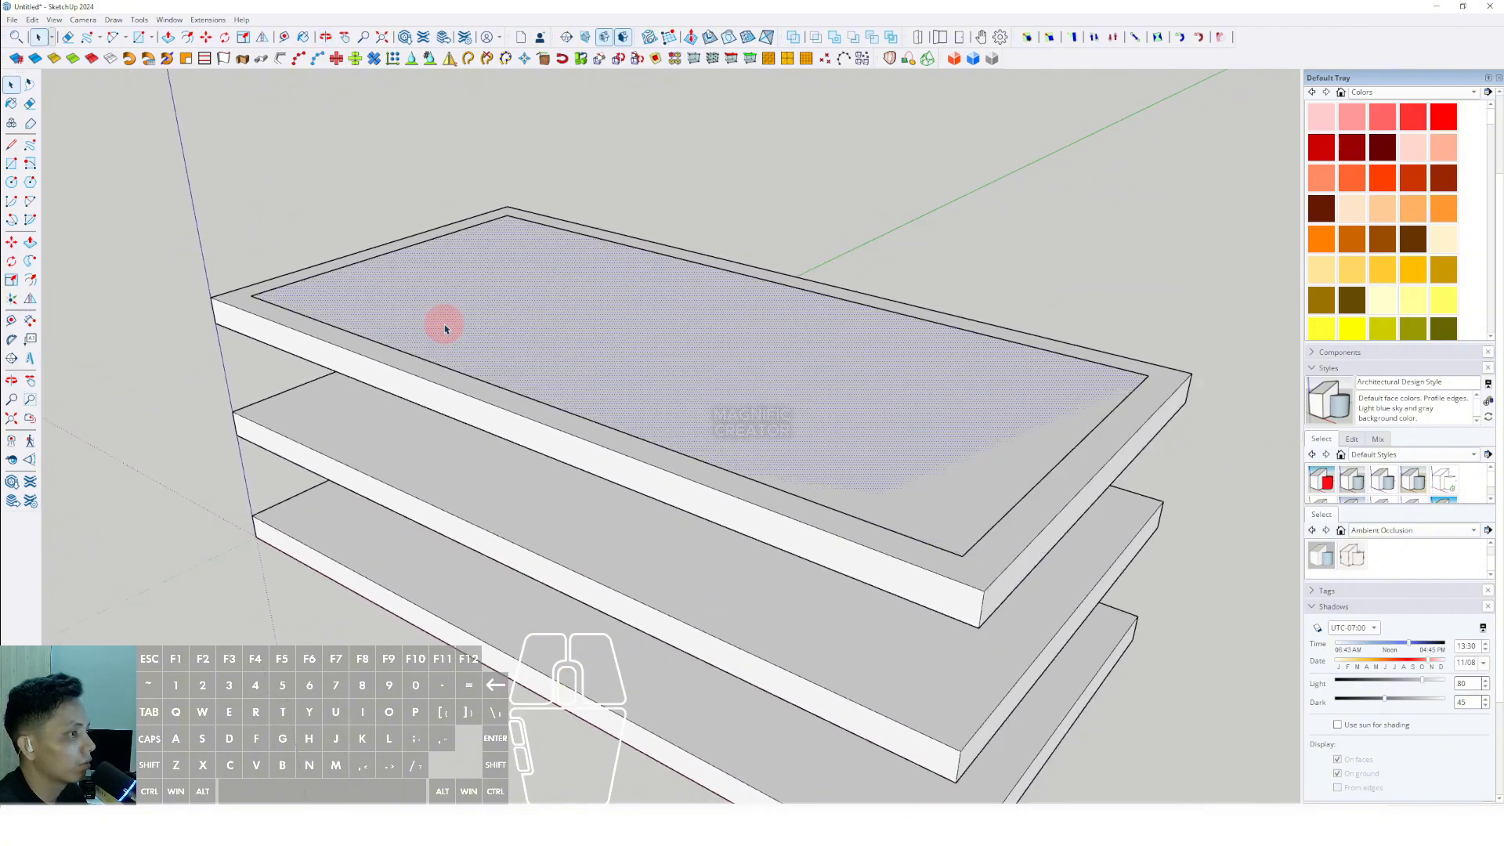
shift+middle_drag(445, 331, 581, 426)
key(space)
scroll(729, 490, down, 3)
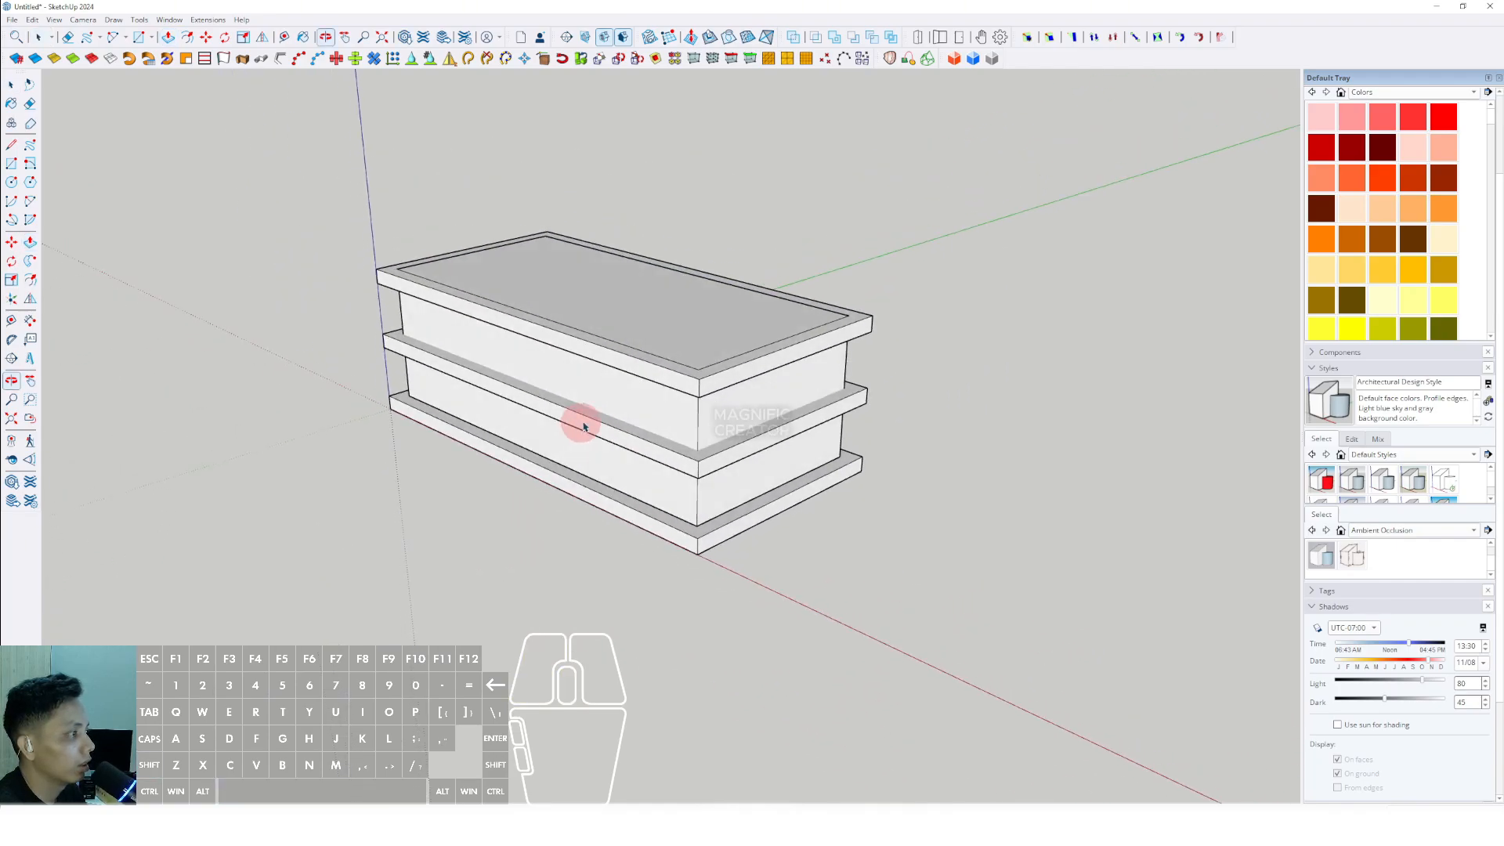
- Select all connected geometry of the recessed building volume and make it a group
scroll(698, 421, up, 3)
double_click(681, 408)
click(681, 408)
right_click(682, 408)
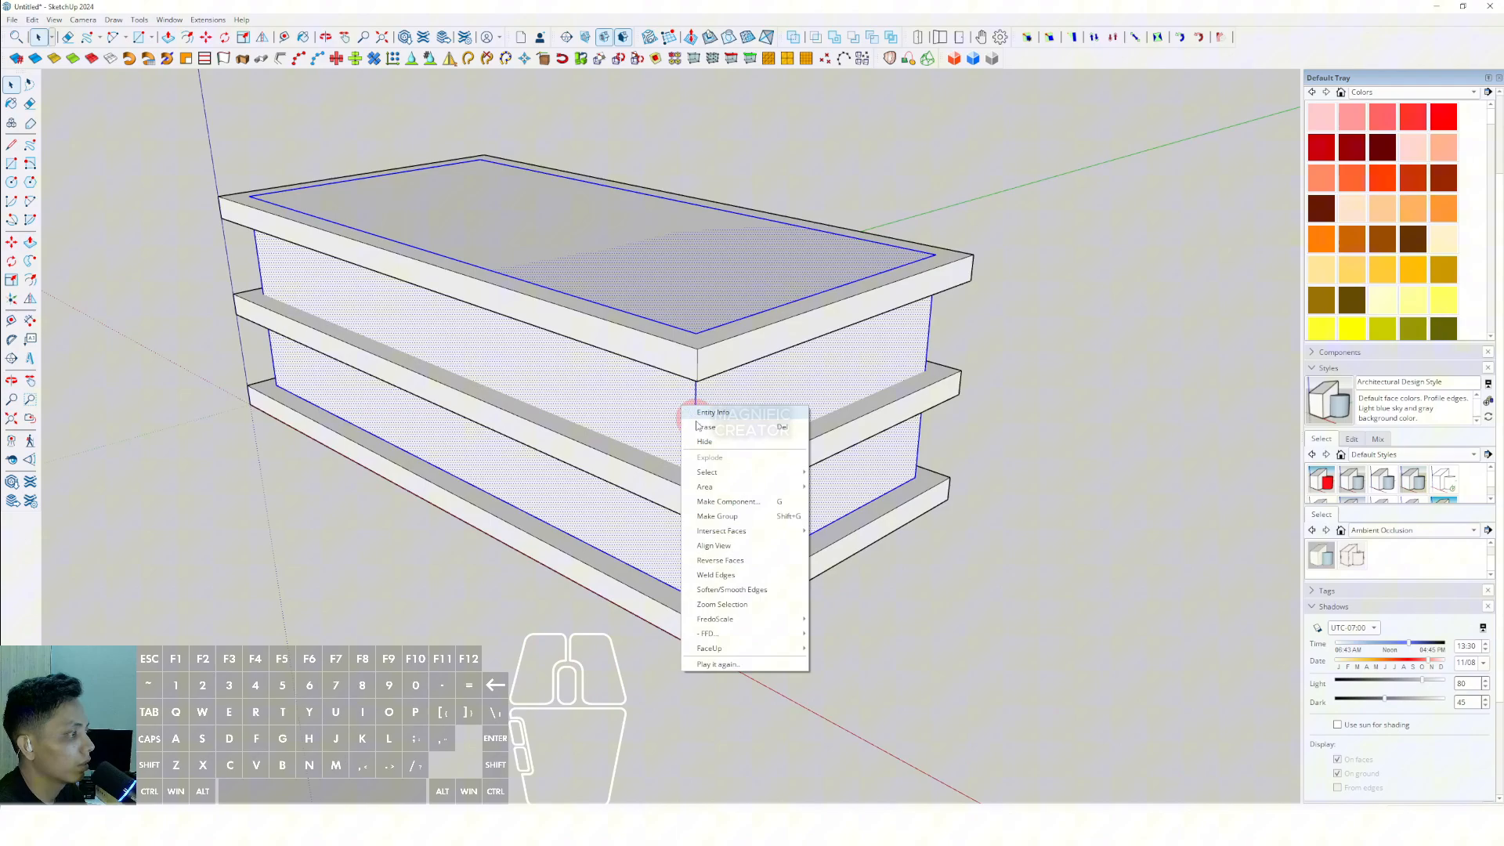
click(717, 517)
- Open the building volume group for editing and delete its top face
double_click(654, 400)
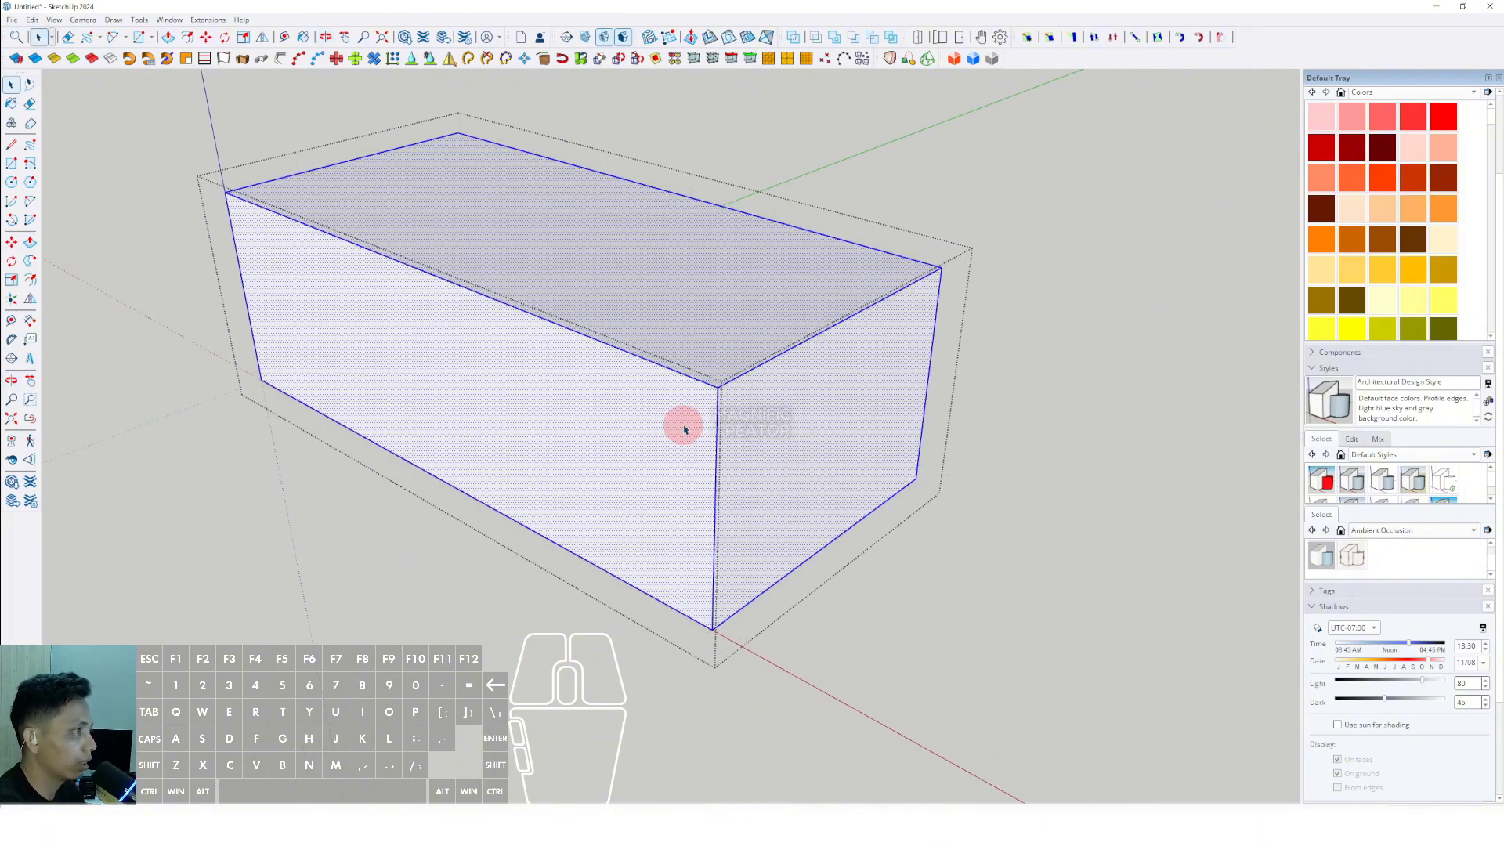
click(665, 314)
middle_drag(706, 270, 683, 447)
key(shift+e)
key(shift+e)
- Copy the two vertical corner edges of the near short wall along the red axis to the opposite short wall
click(682, 447)
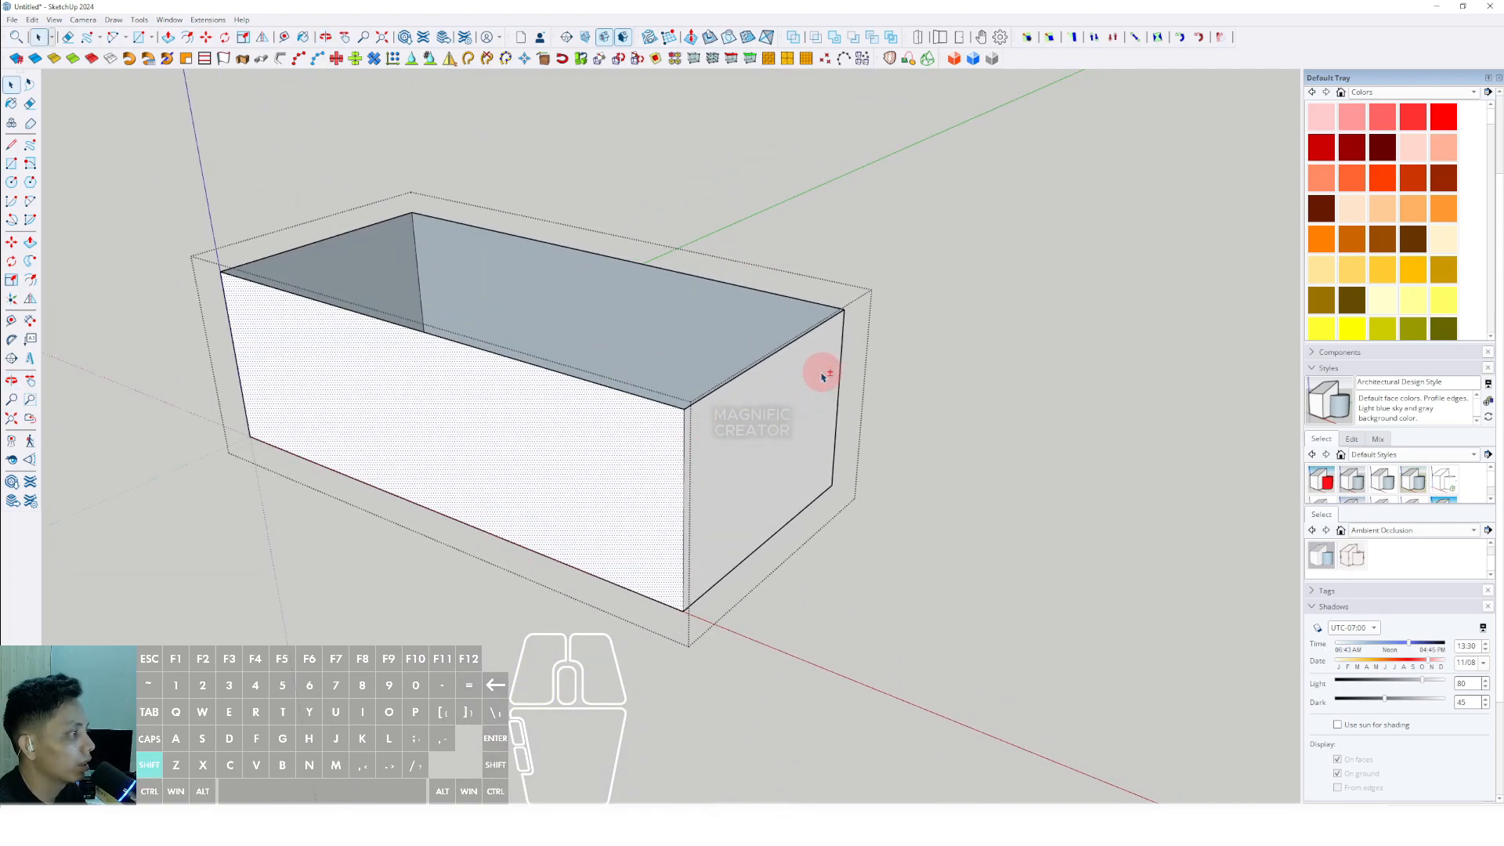
click(685, 428)
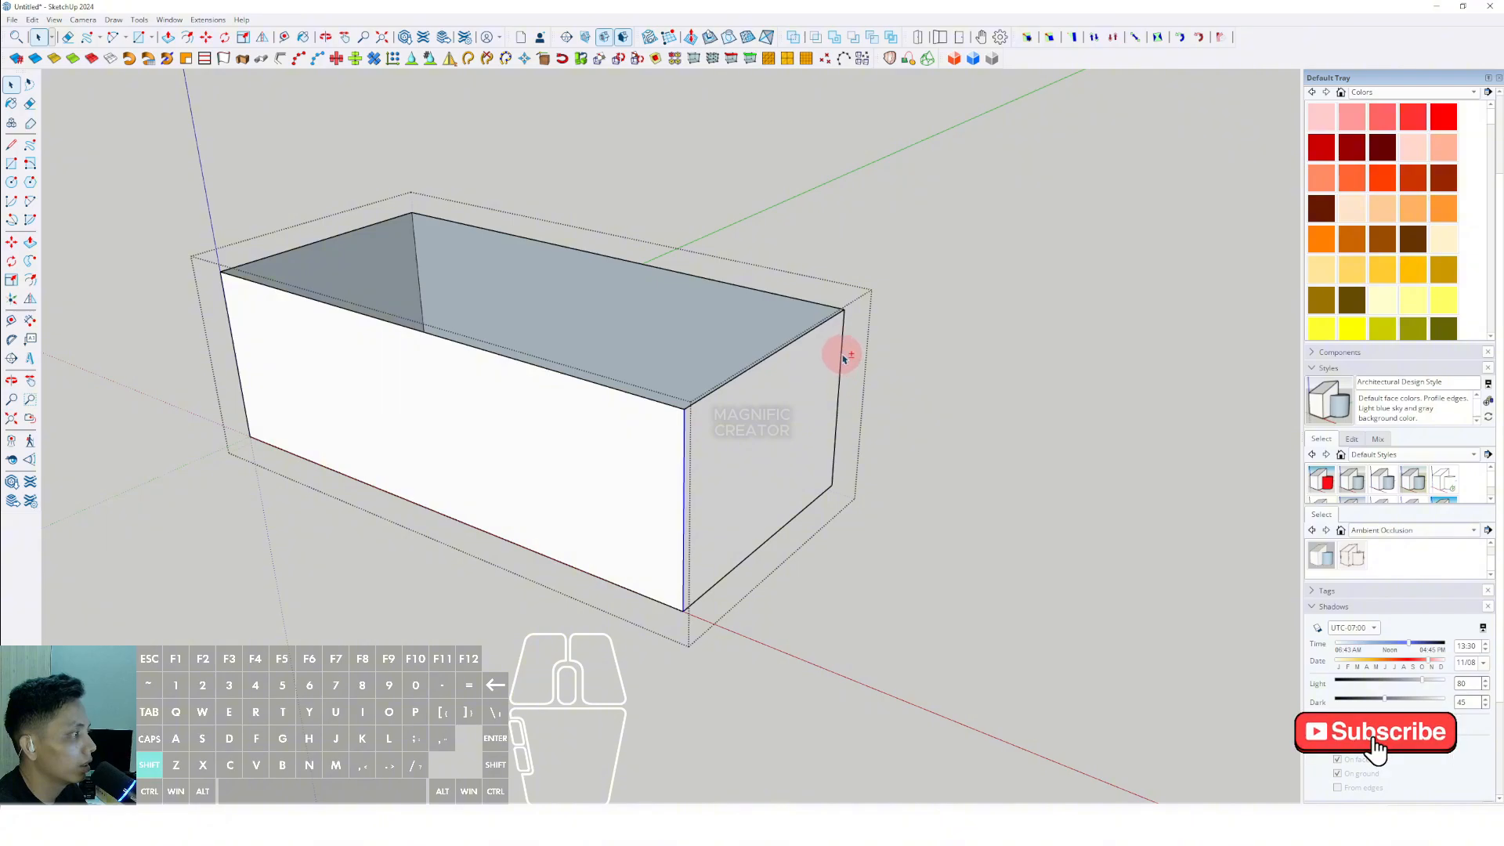
shift+click(843, 358)
middle_drag(683, 448, 667, 513)
key(m)
key(ctrl)
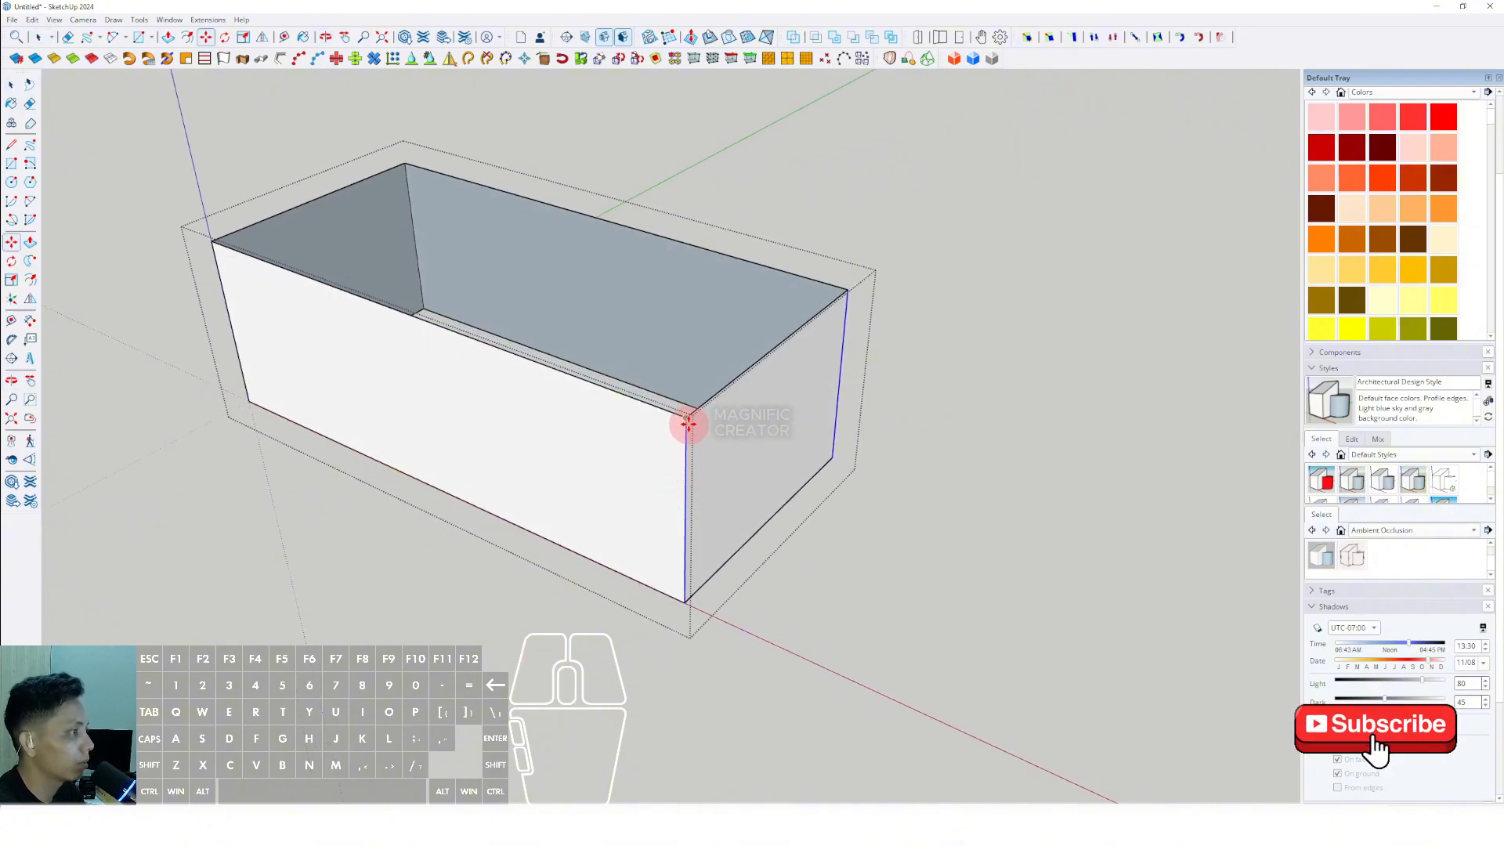
click(687, 419)
scroll(575, 388, down, 1)
shift+middle_drag(575, 388, 636, 433)
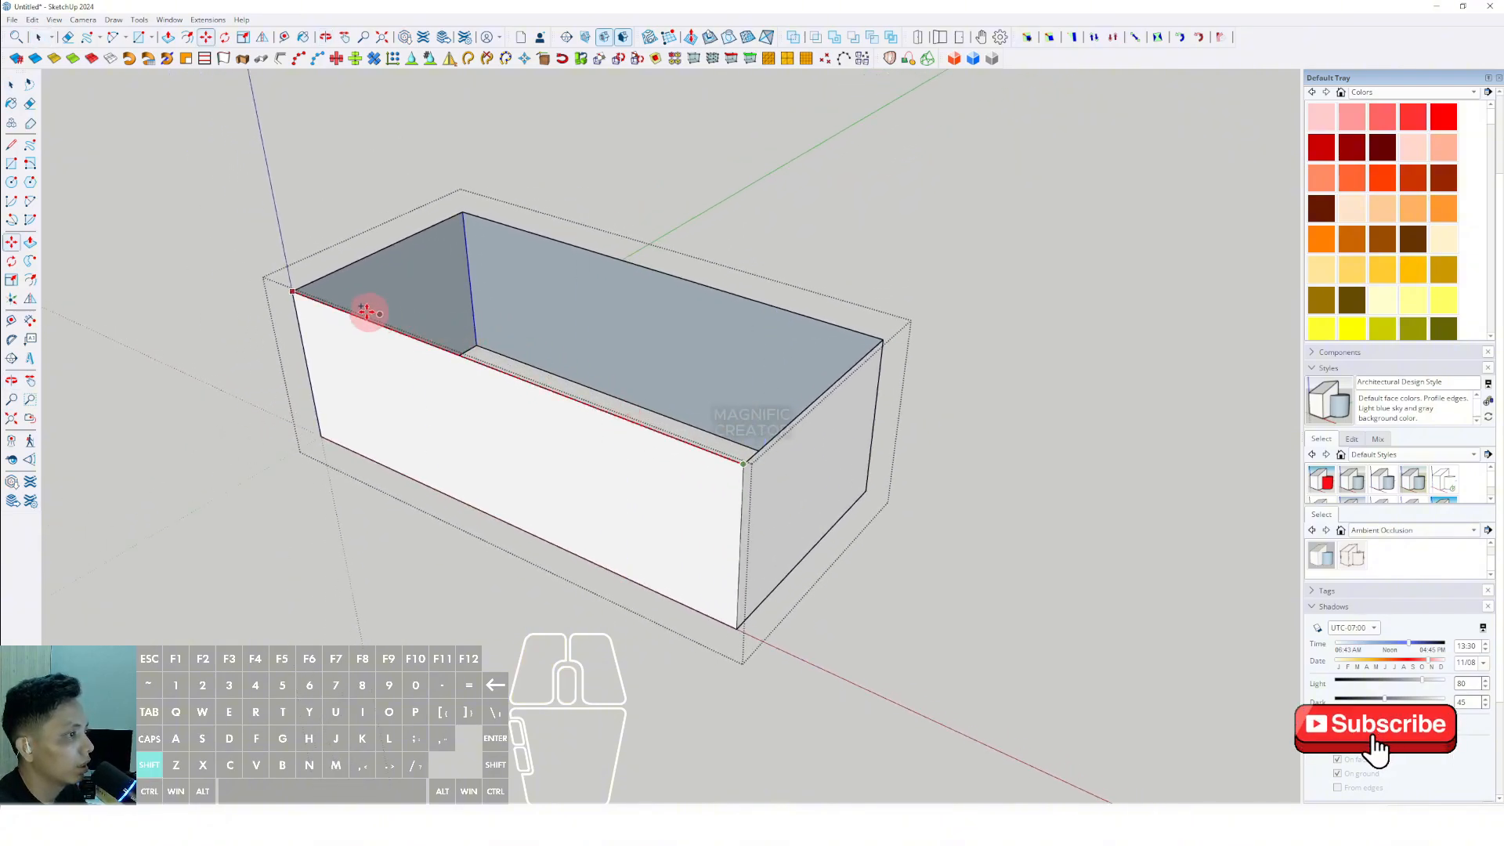
click(295, 292)
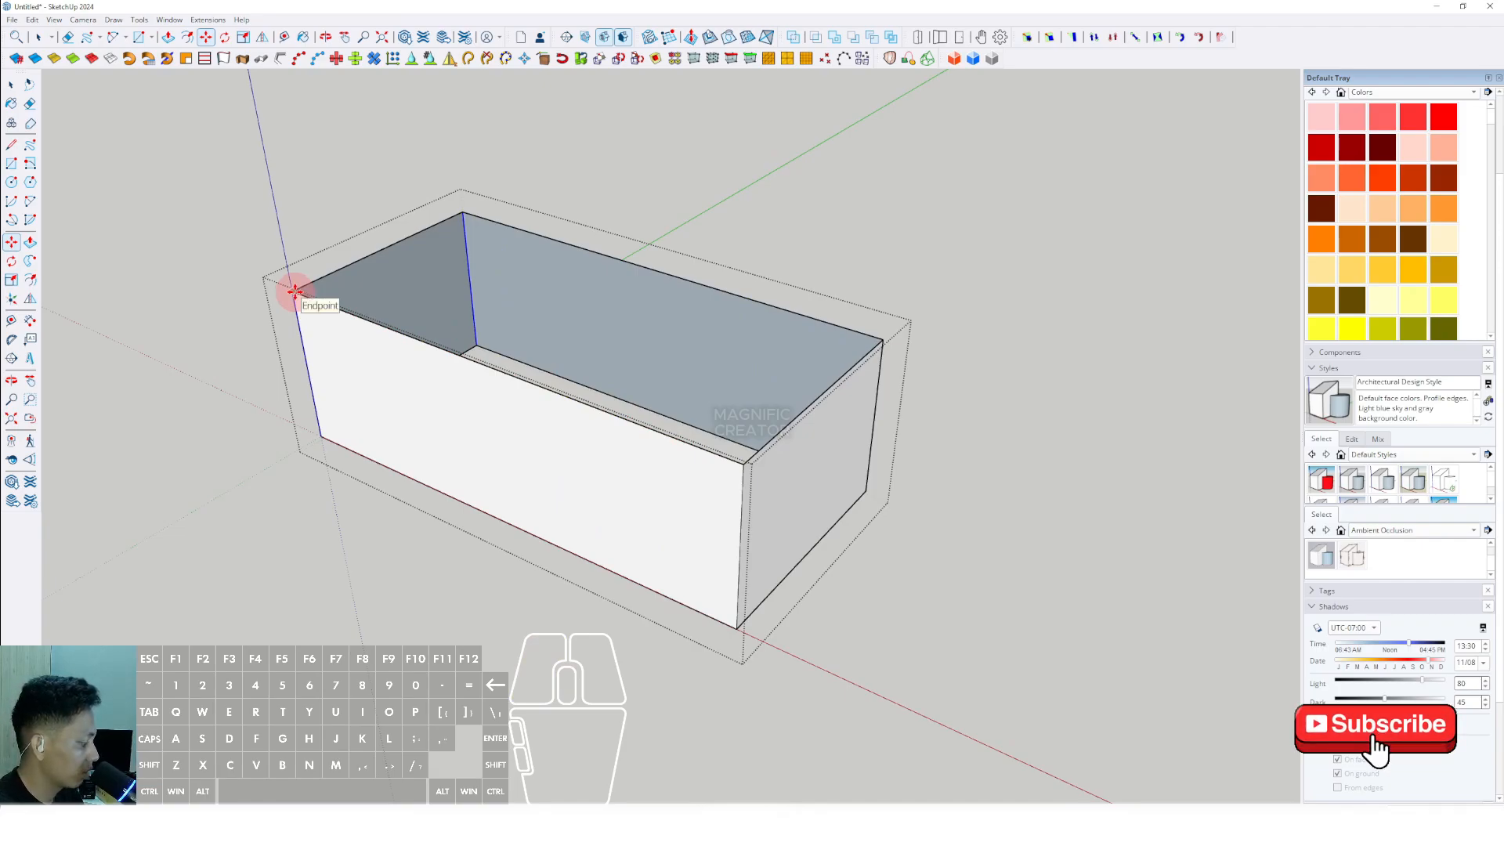
- Divide the edge copy into an array of 25 equal spaces across both long walls
text(/25)
key(Return)
key(space)
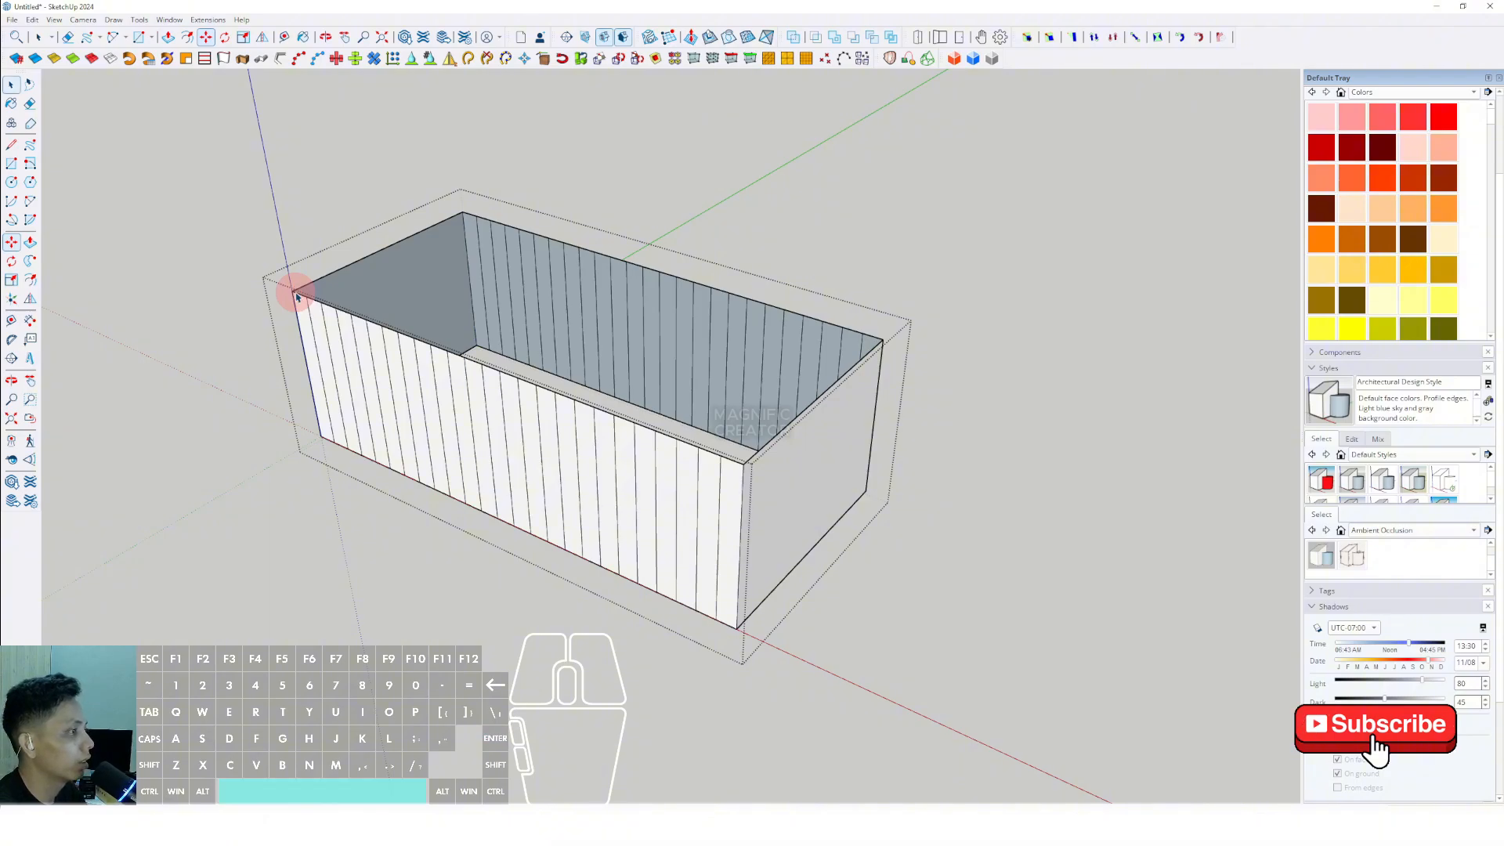
middle_drag(707, 491, 658, 520)
click(718, 498)
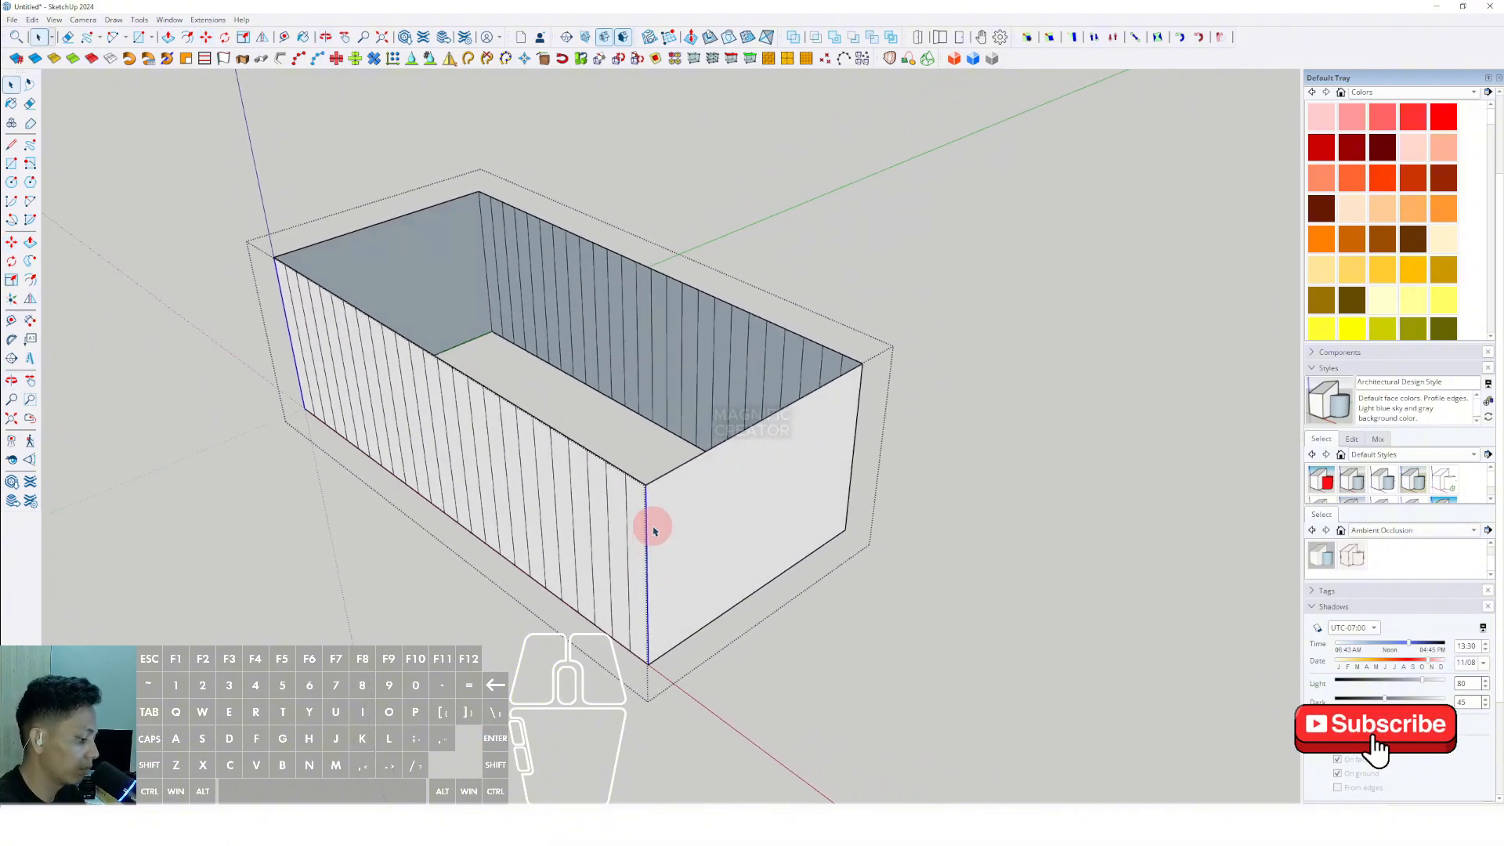
key(m)
click(646, 486)
scroll(646, 486, down, 2)
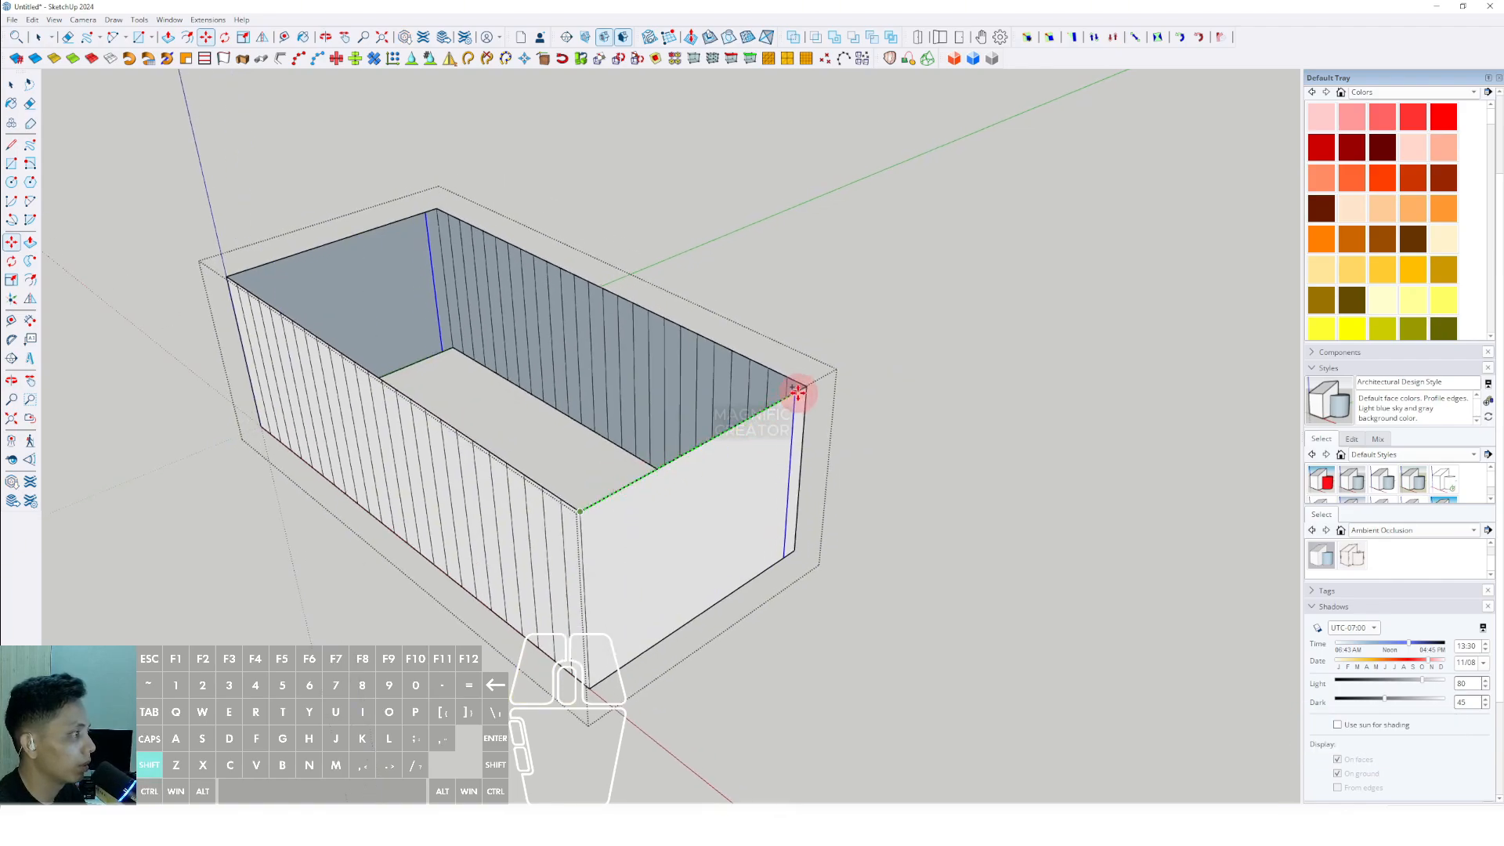
right_click(805, 388)
middle_drag(760, 482, 758, 504)
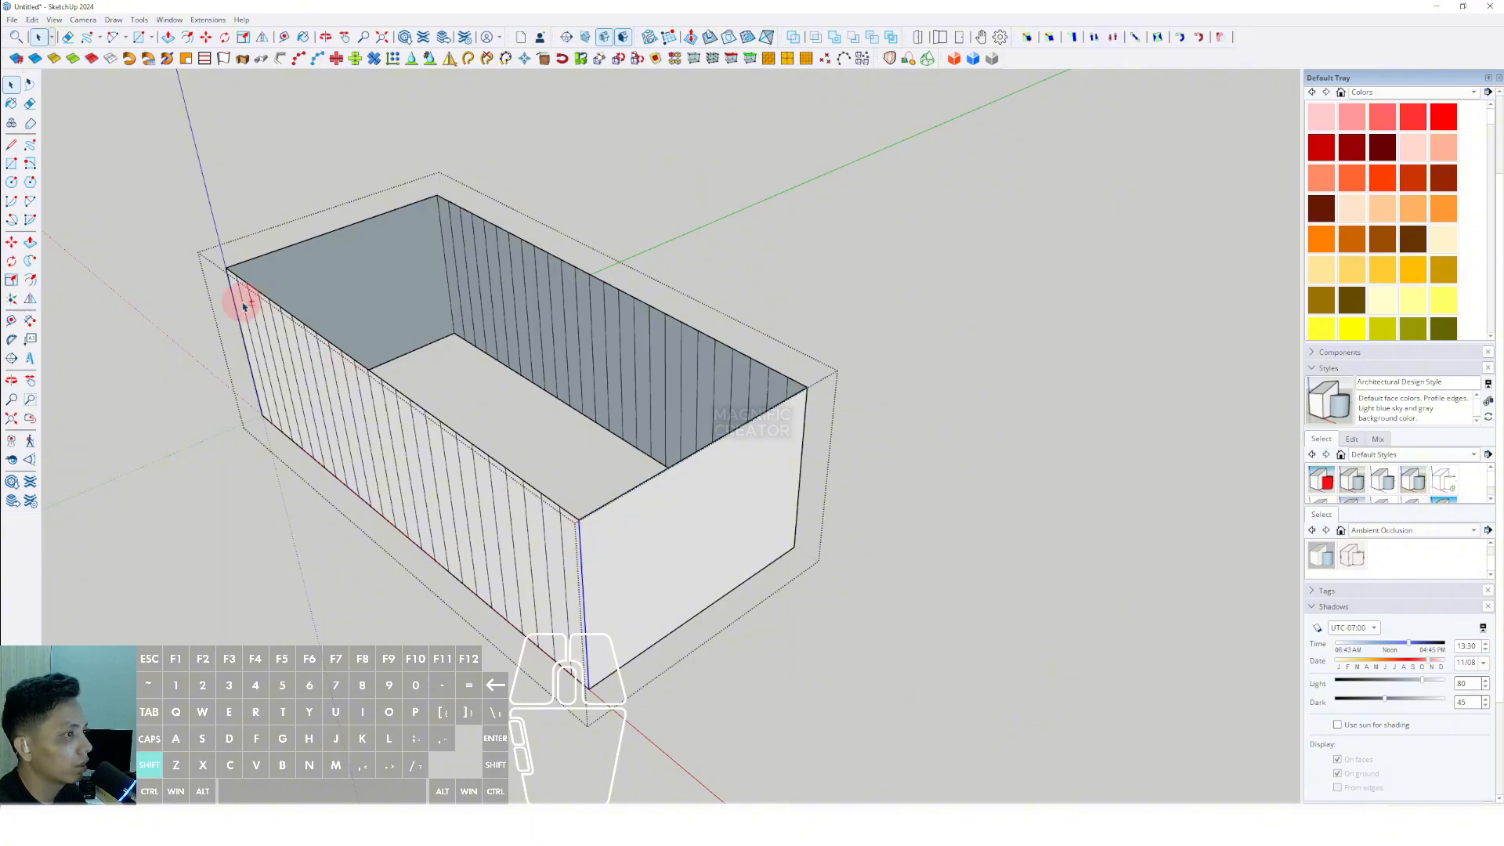
- Copy the long wall's two vertical corner edges to the opposite long wall and divide the copy into equal spaces across both short walls
scroll(618, 546, up, 2)
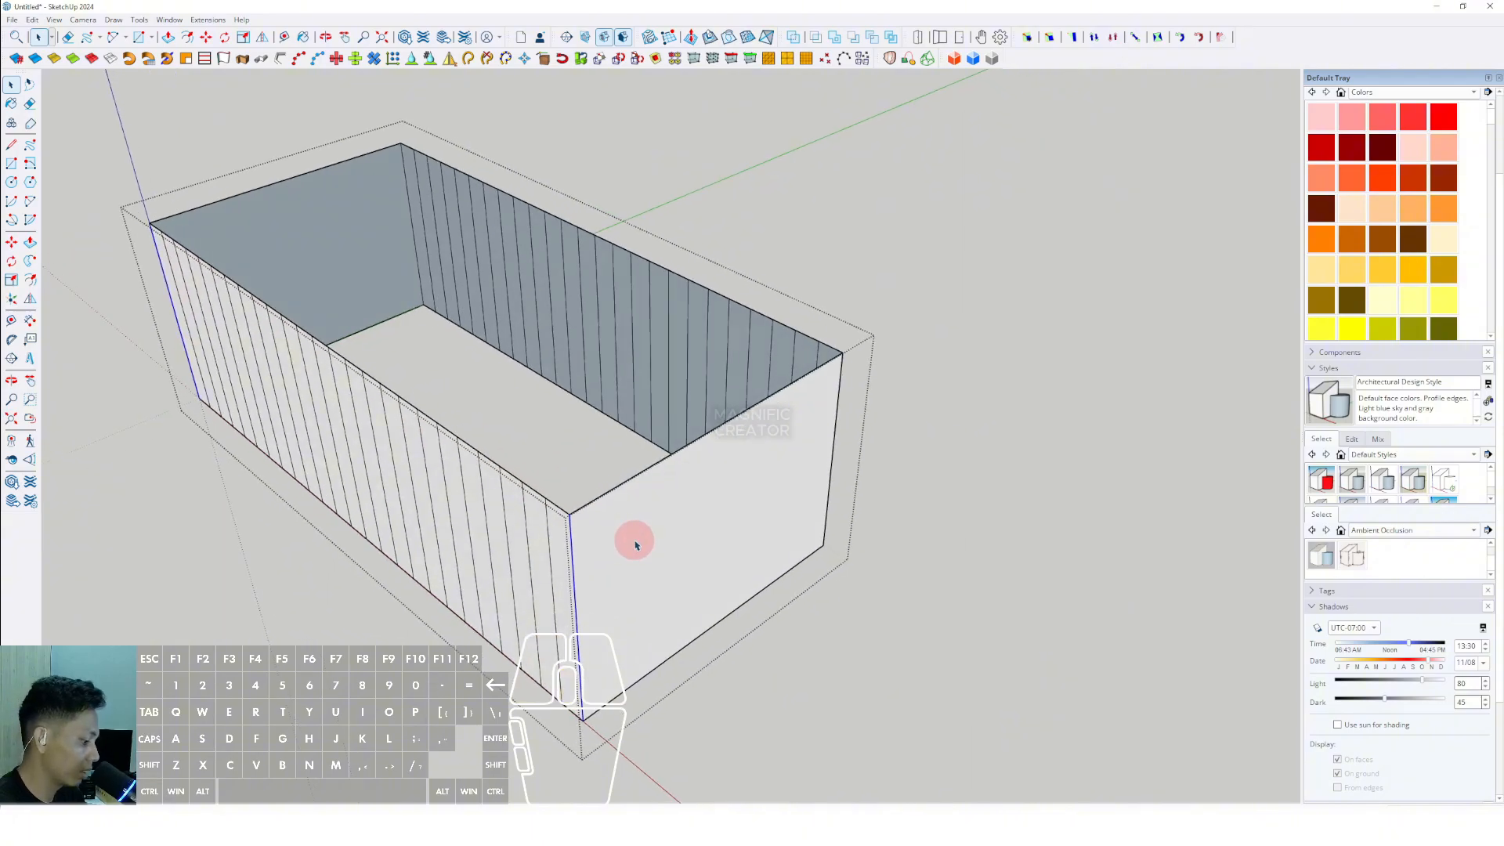
click(570, 514)
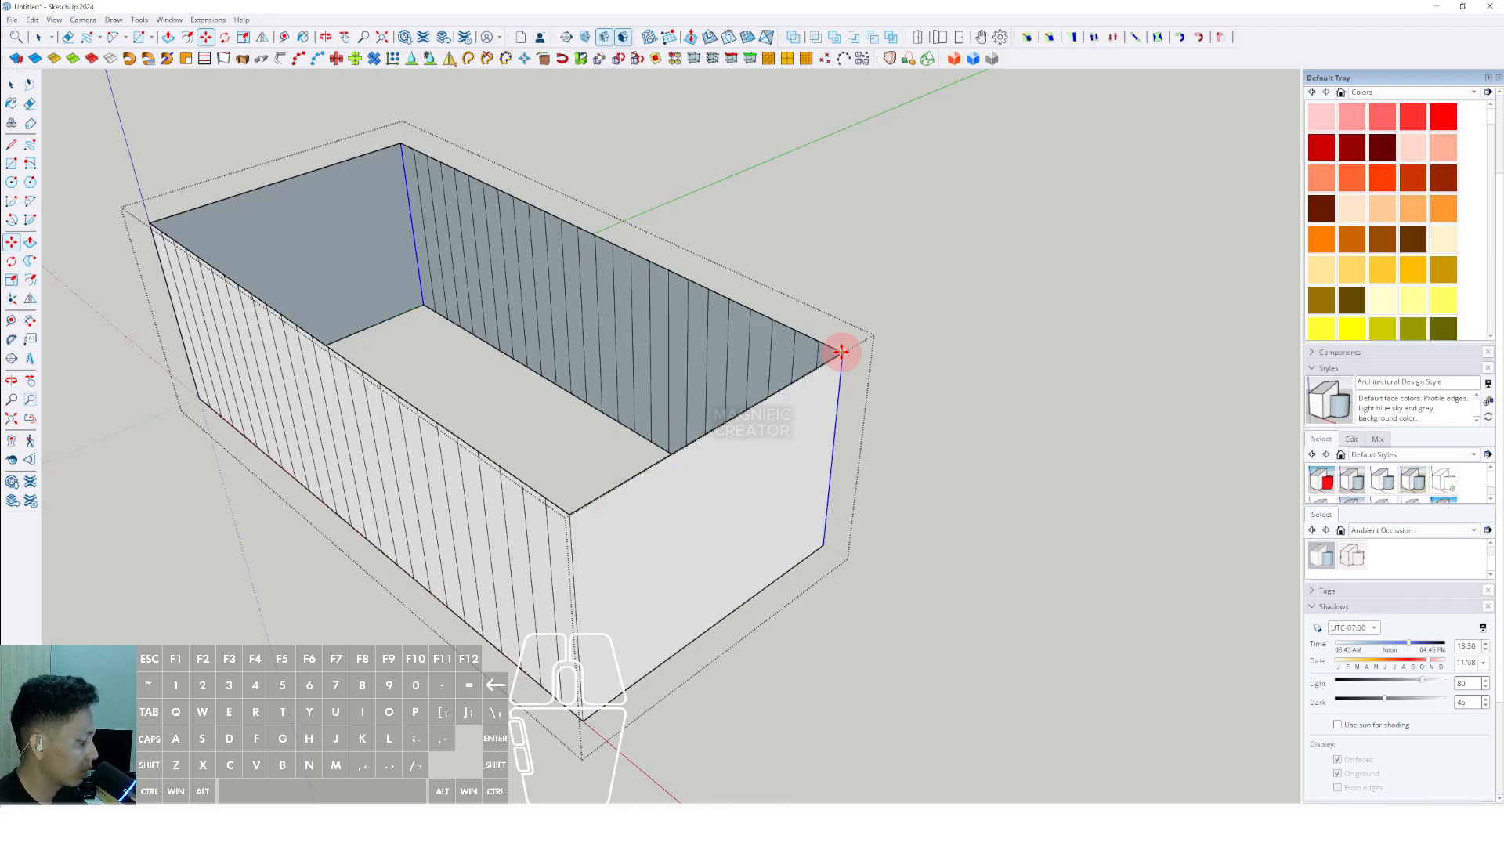
key(Return)
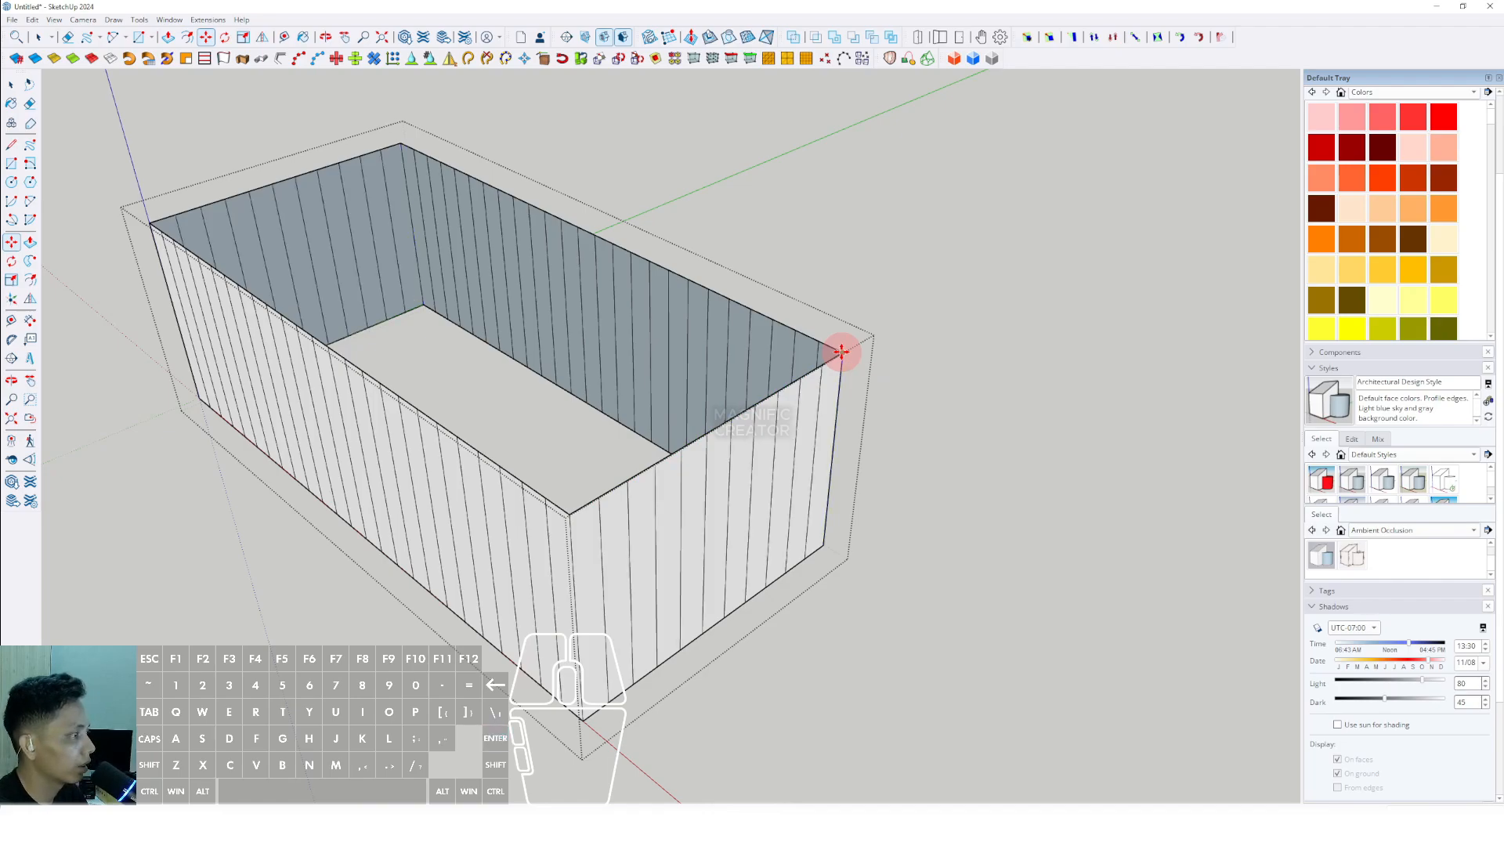
key(space)
scroll(671, 470, down, 5)
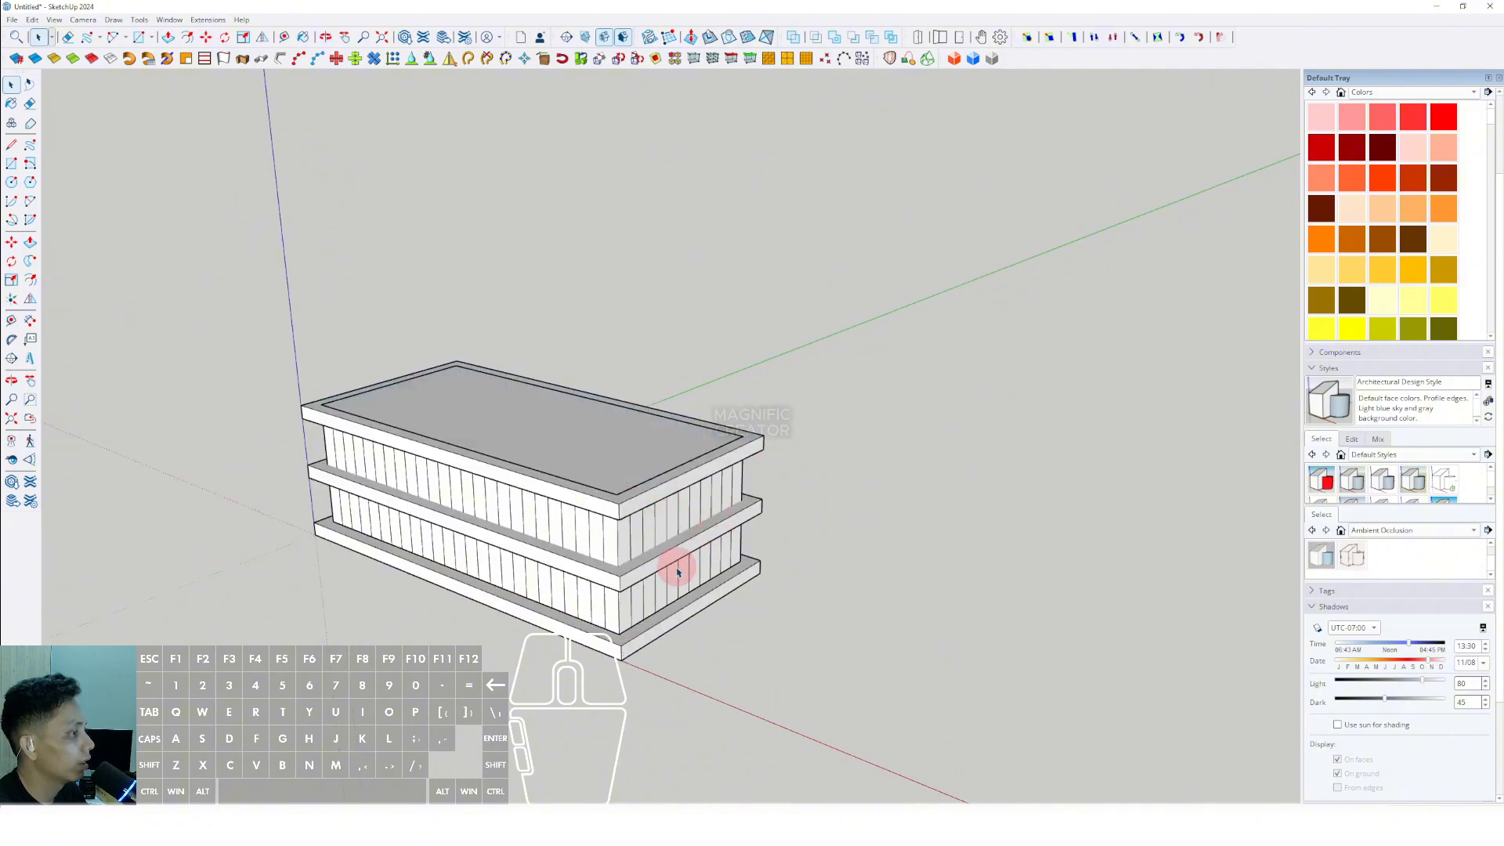
- Paint the recessed walls of both storeys with Translucent Glass Blue from the Glass and Mirrors collection
middle_drag(671, 571, 1276, 343)
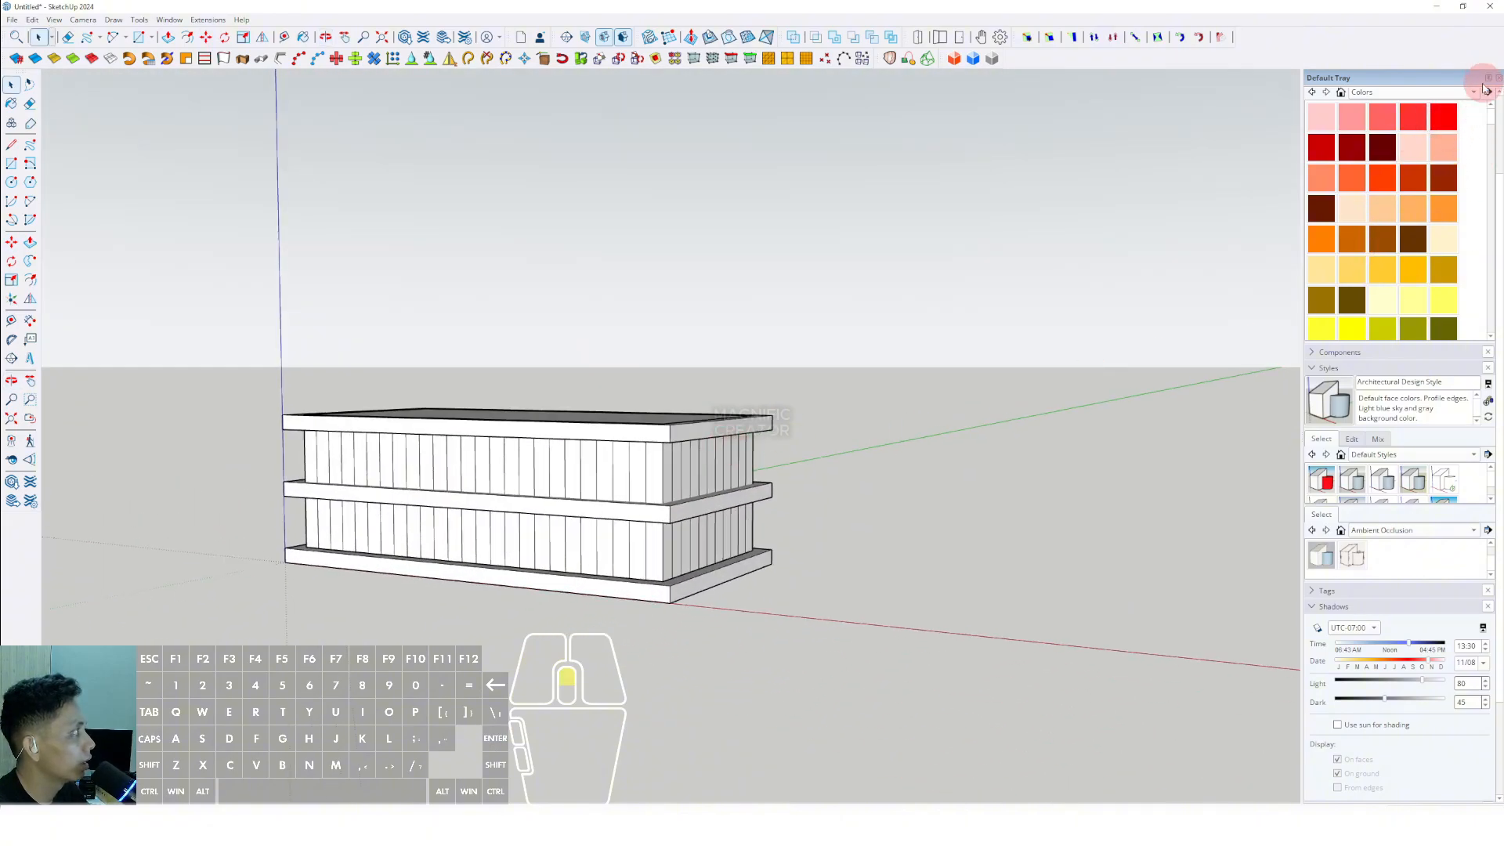
scroll(1484, 88, up, 2)
click(1475, 198)
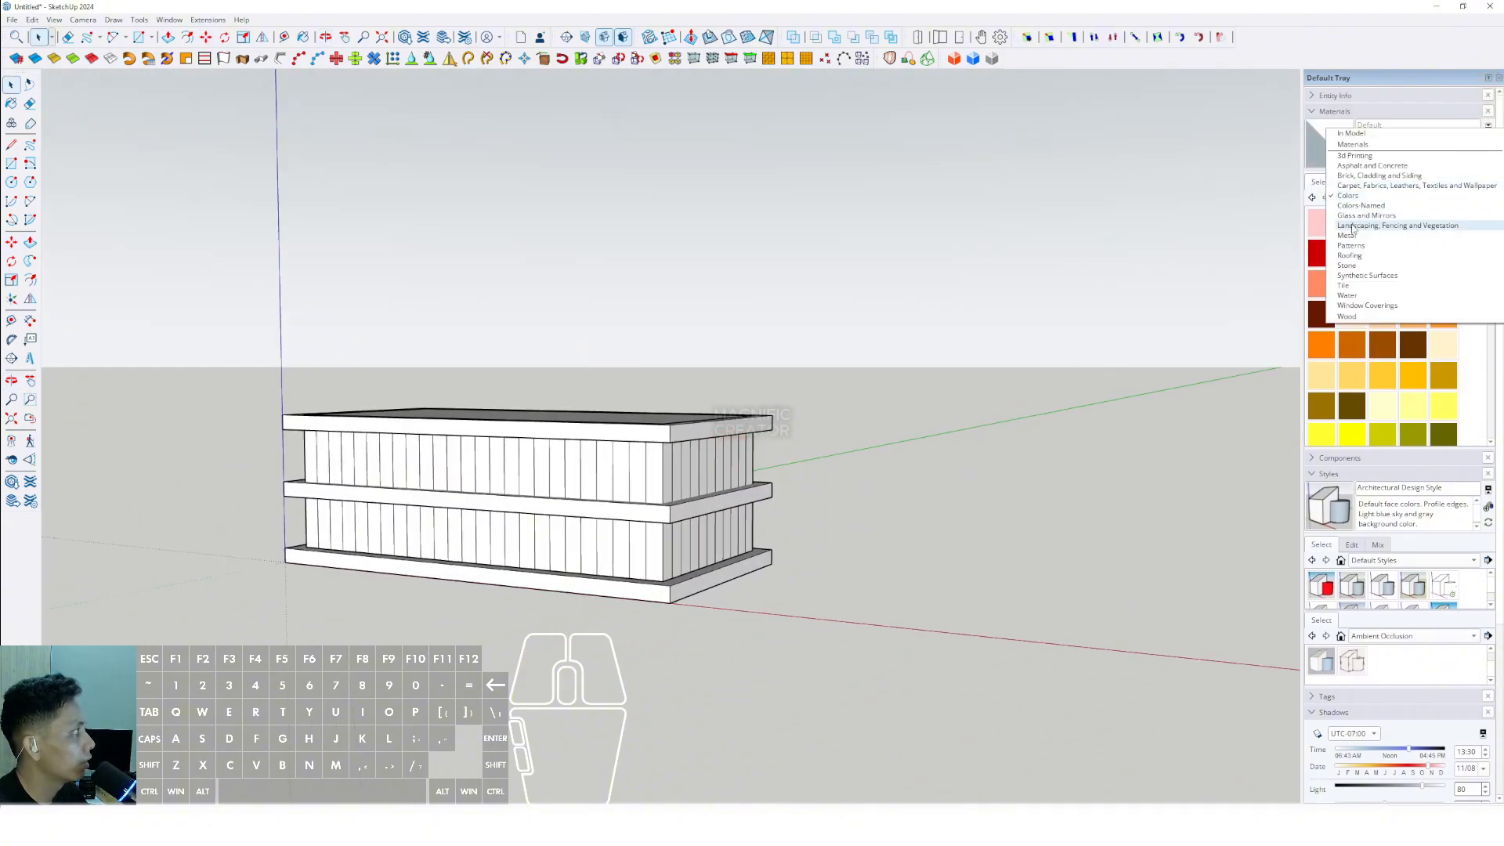
click(1355, 227)
click(1468, 197)
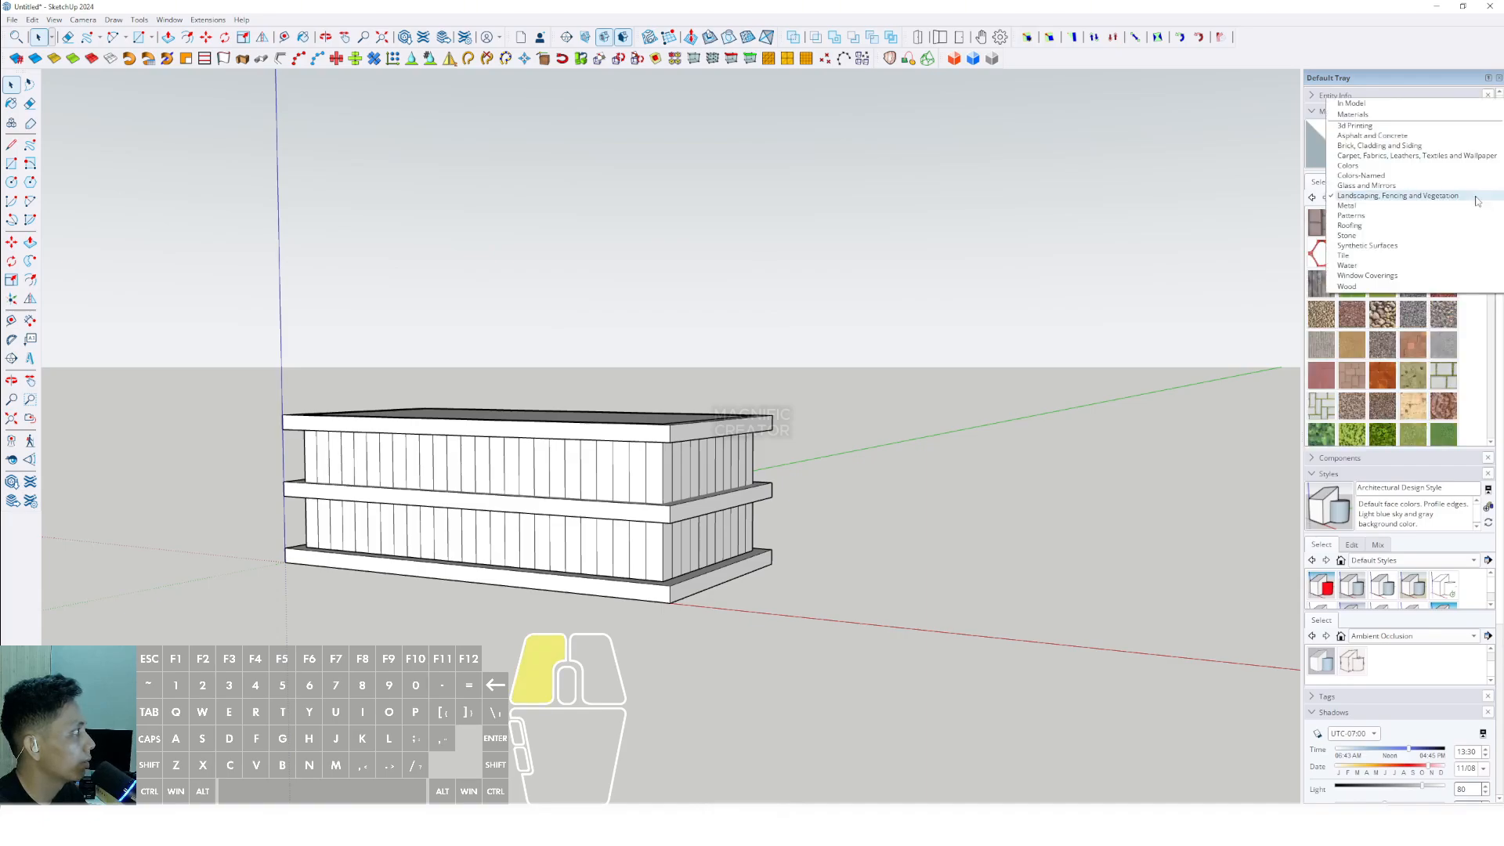
click(1352, 191)
click(1409, 227)
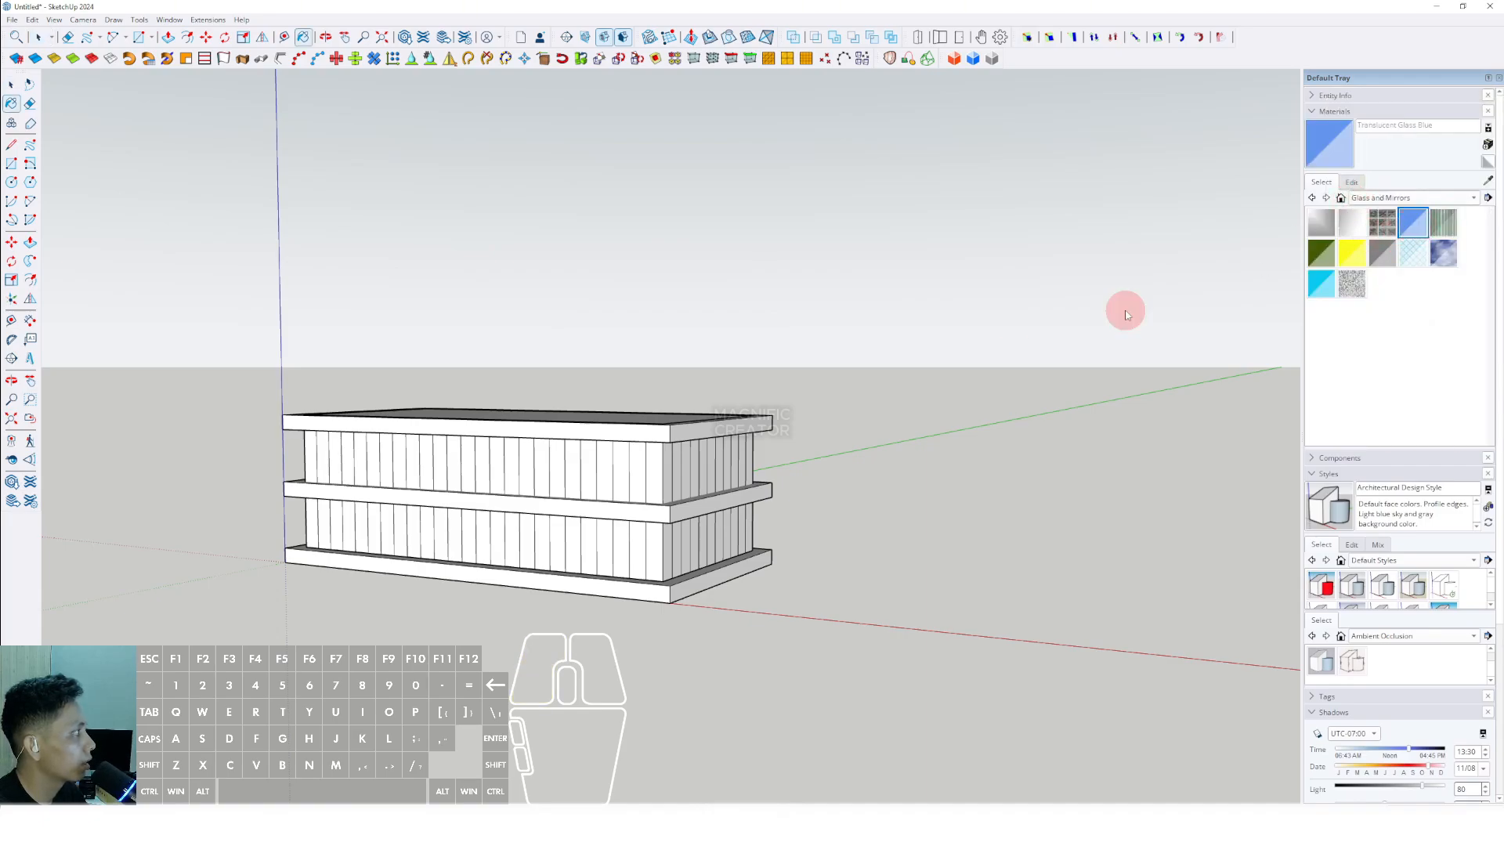
click(576, 492)
mouse_move(594, 470)
middle_down()
mouse_move(725, 446)
mouse_move(363, 483)
mouse_move(604, 440)
mouse_move(648, 505)
middle_up()
key(space)
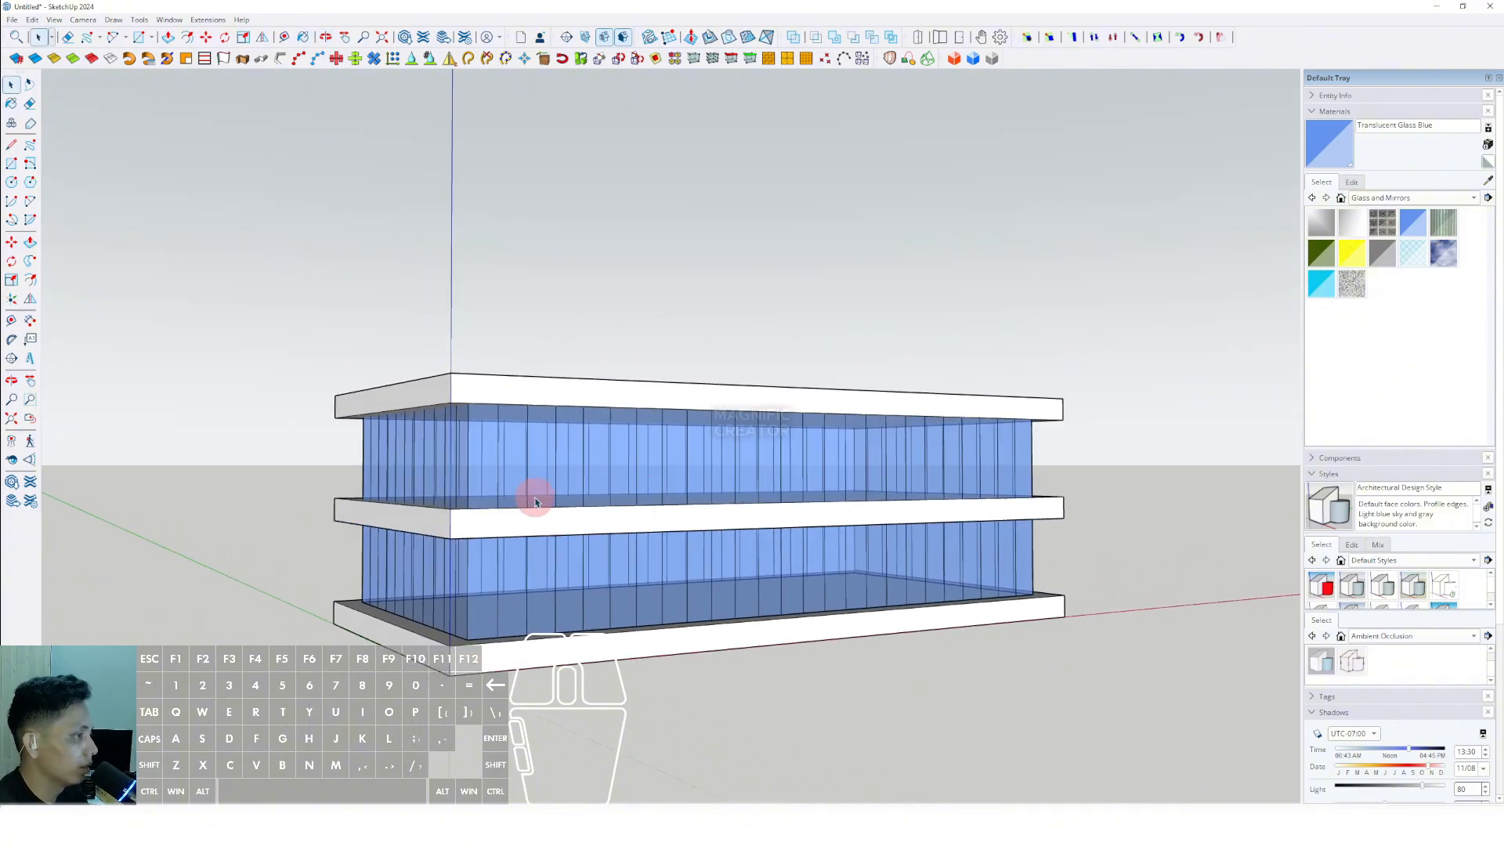
- Draw a rectangle on the long facade from the roof slab's upper corner to the middle slab's opposite lower corner
middle_drag(534, 502, 194, 335)
click(11, 163)
click(229, 382)
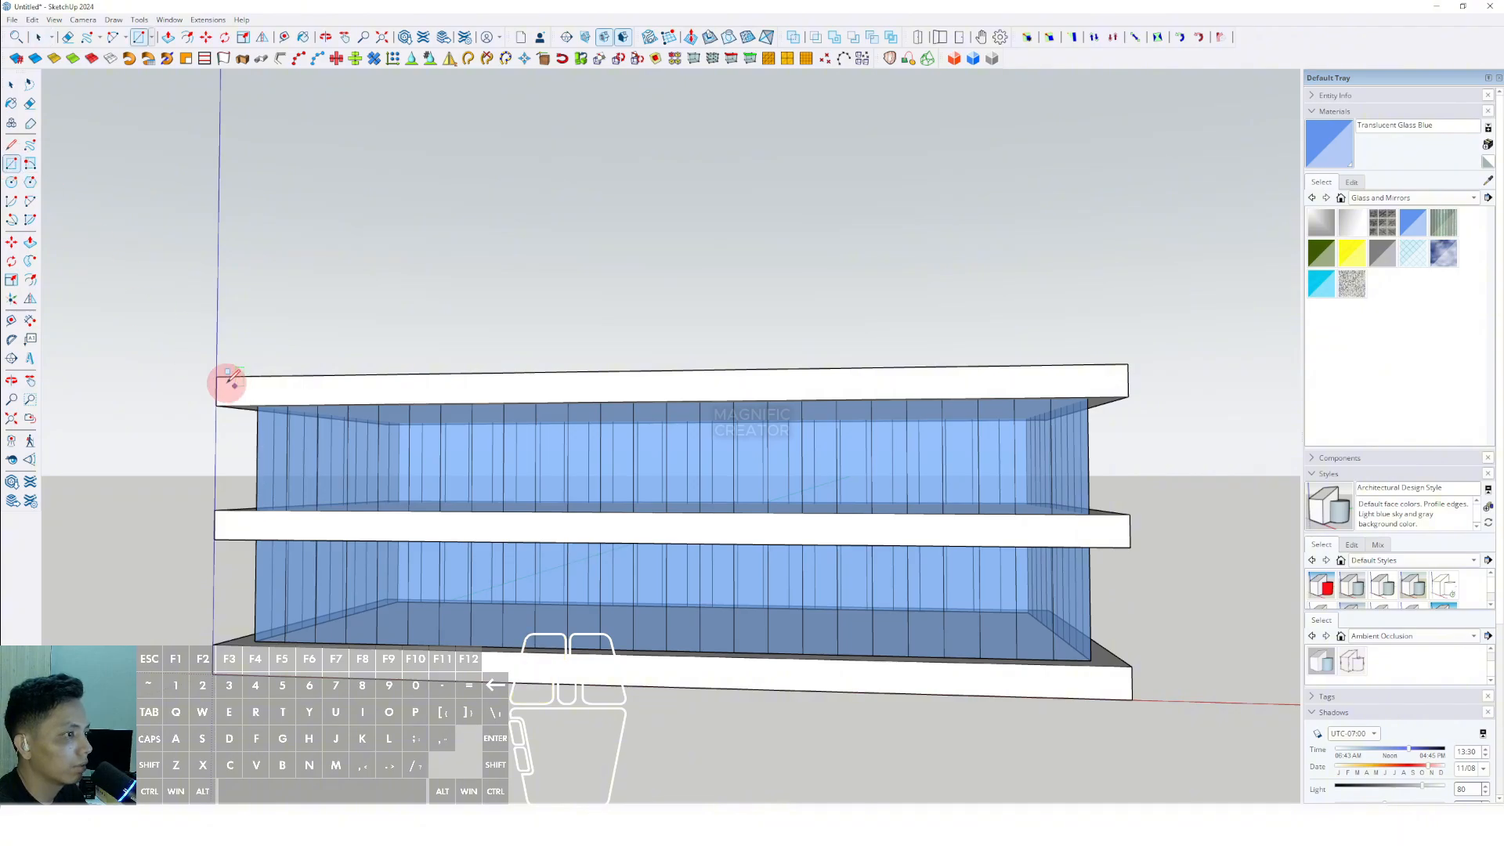
click(1091, 533)
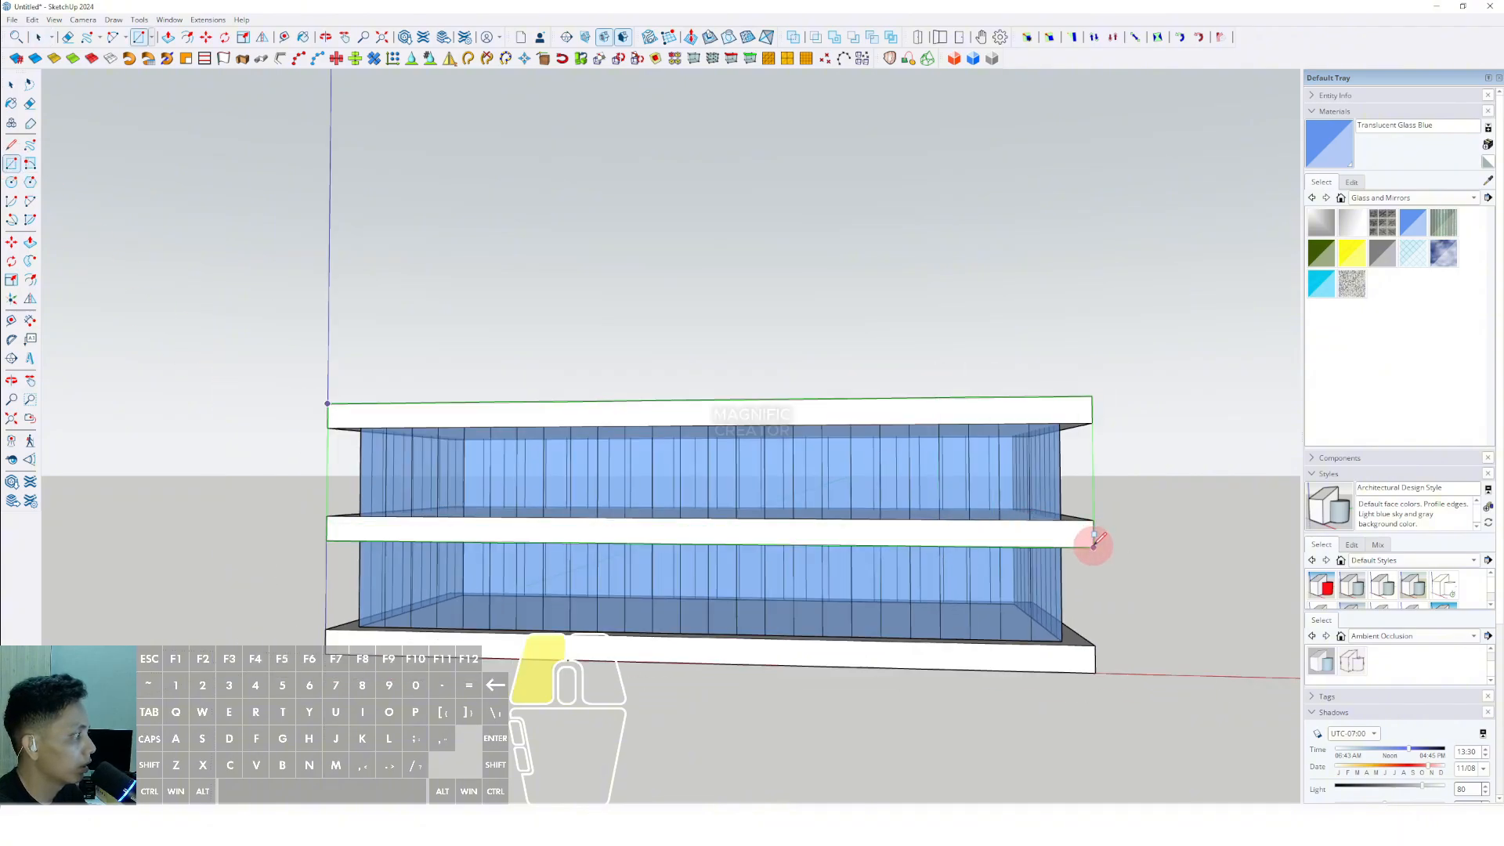
key(space)
- Try to scale the facade rectangle down to the base slab and return its lower edge to the middle slab's underside
middle_drag(1092, 532, 840, 427)
click(839, 427)
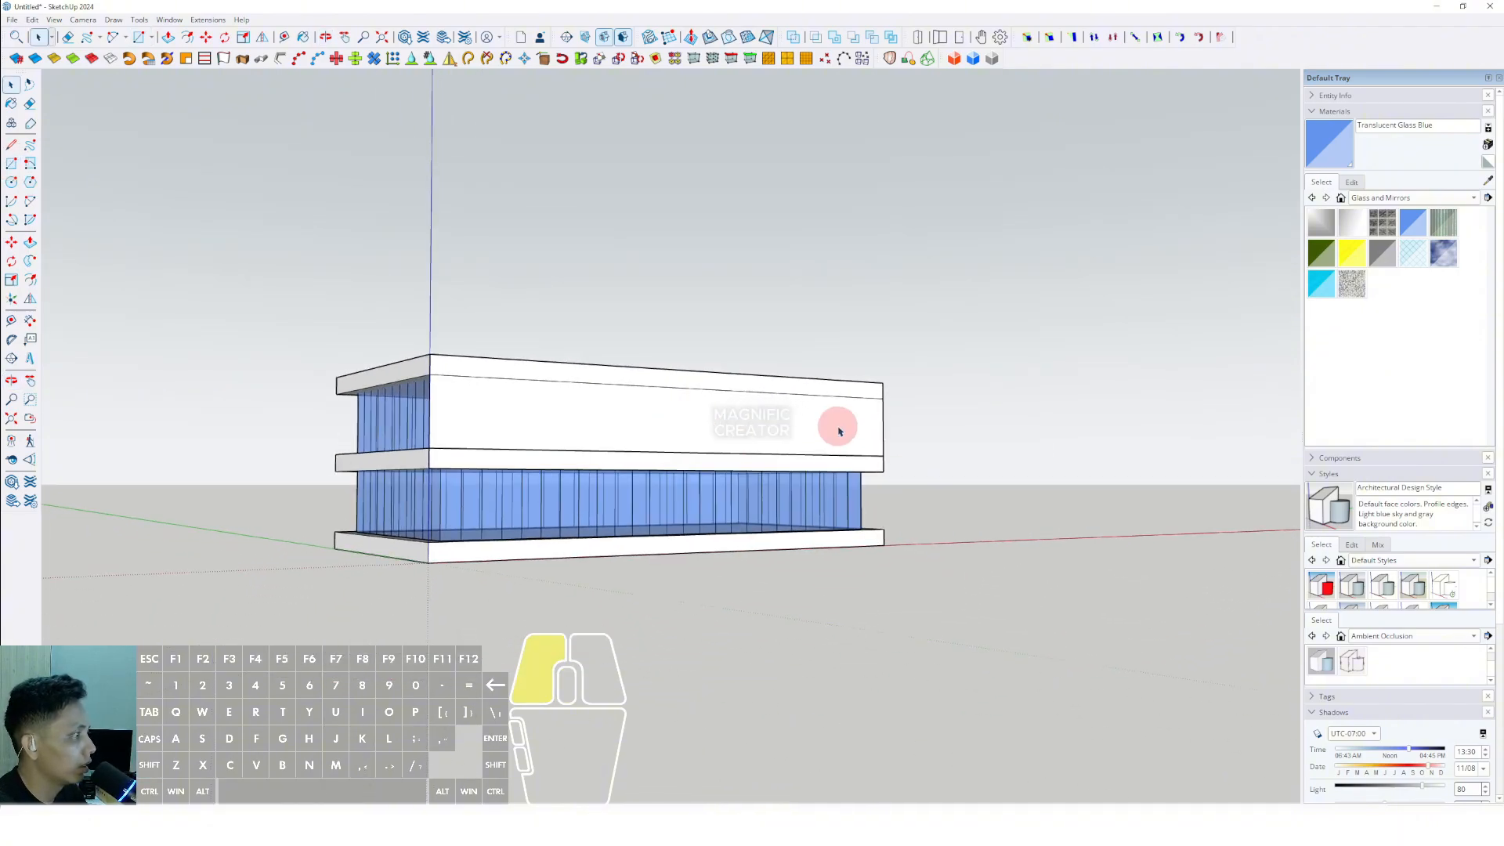
key(s)
drag(686, 472, 428, 561)
middle_drag(579, 471, 669, 533)
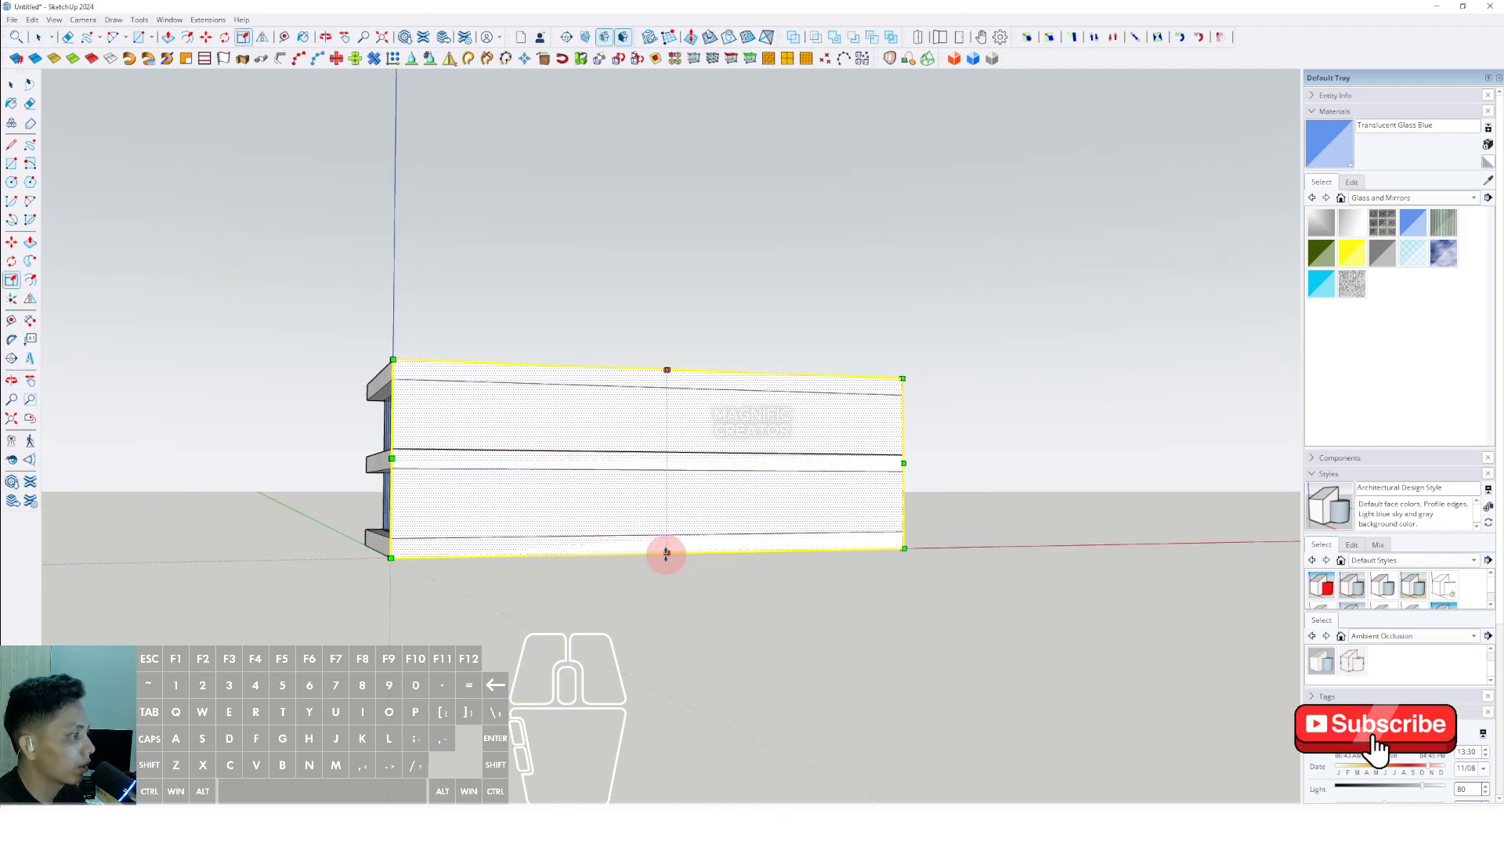
drag(665, 554, 666, 468)
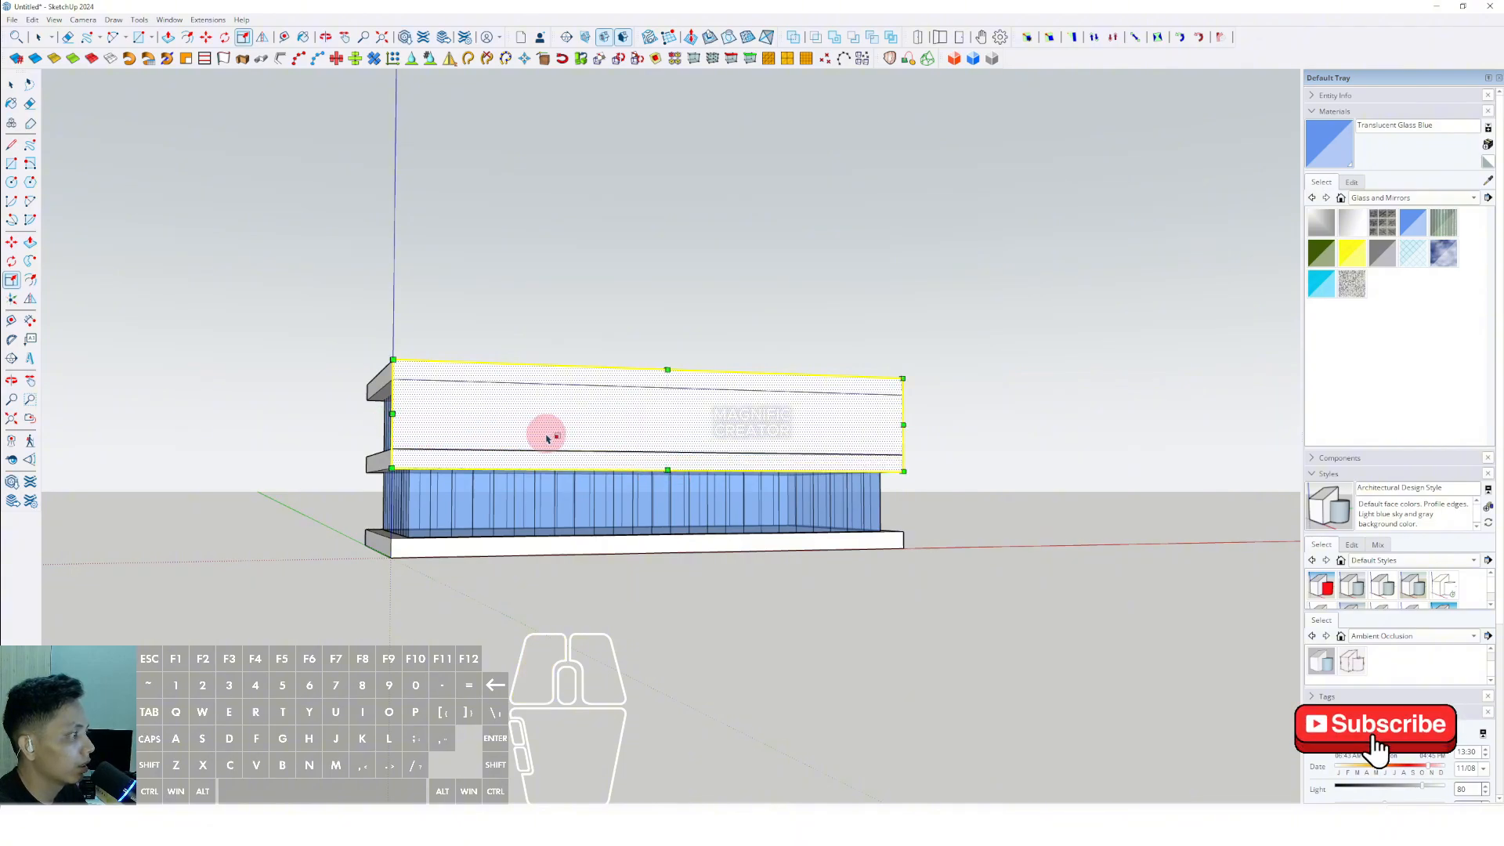
- Scale the facade rectangle so it extends past the slab ends along the red axis and rises above the roof slab
drag(901, 425, 993, 423)
drag(720, 371, 730, 318)
key(space)
scroll(724, 427, up, 3)
middle_drag(724, 428, 768, 404)
shift+middle_drag(665, 418, 678, 433)
key(s)
drag(776, 473, 771, 470)
key(space)
- Draw a line sloping up from the facade panel's lower corner toward its overhanging end, plus a vertical line through its endpoint across the panel
click(319, 464)
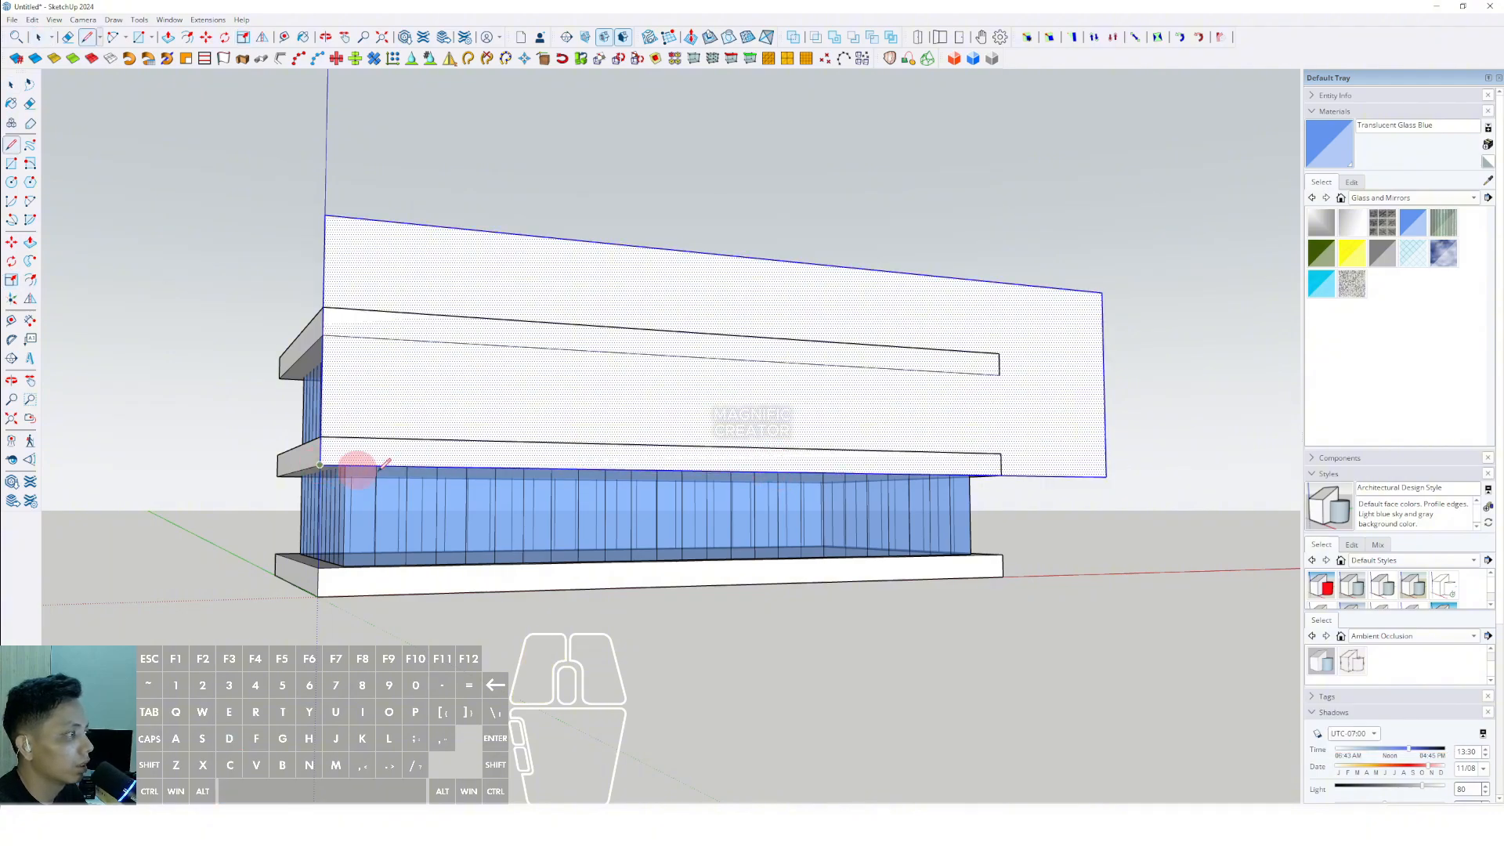
middle_drag(1016, 416, 1026, 413)
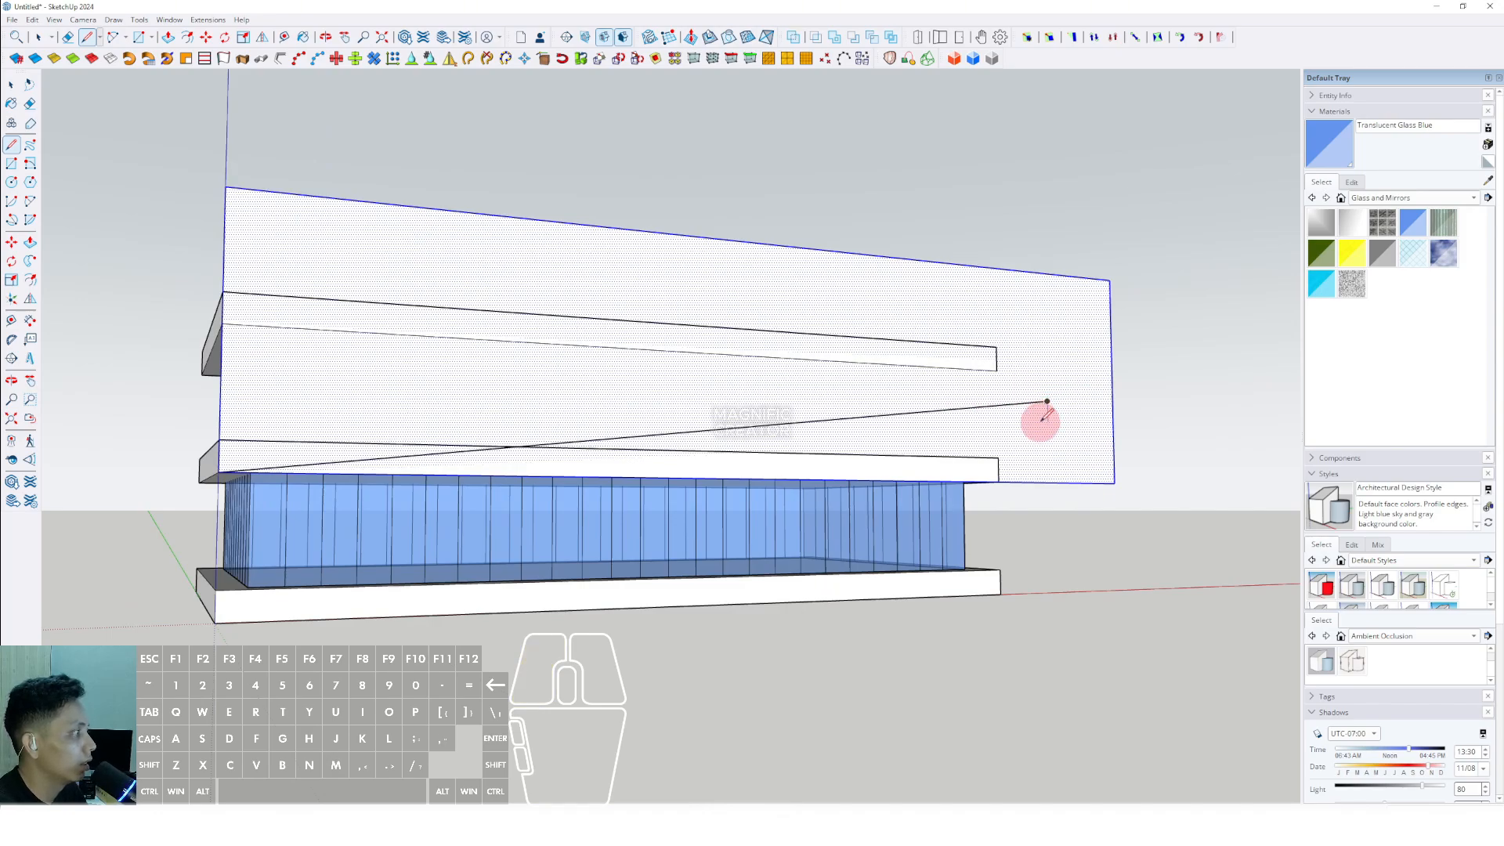
shift+click(1049, 524)
key(space)
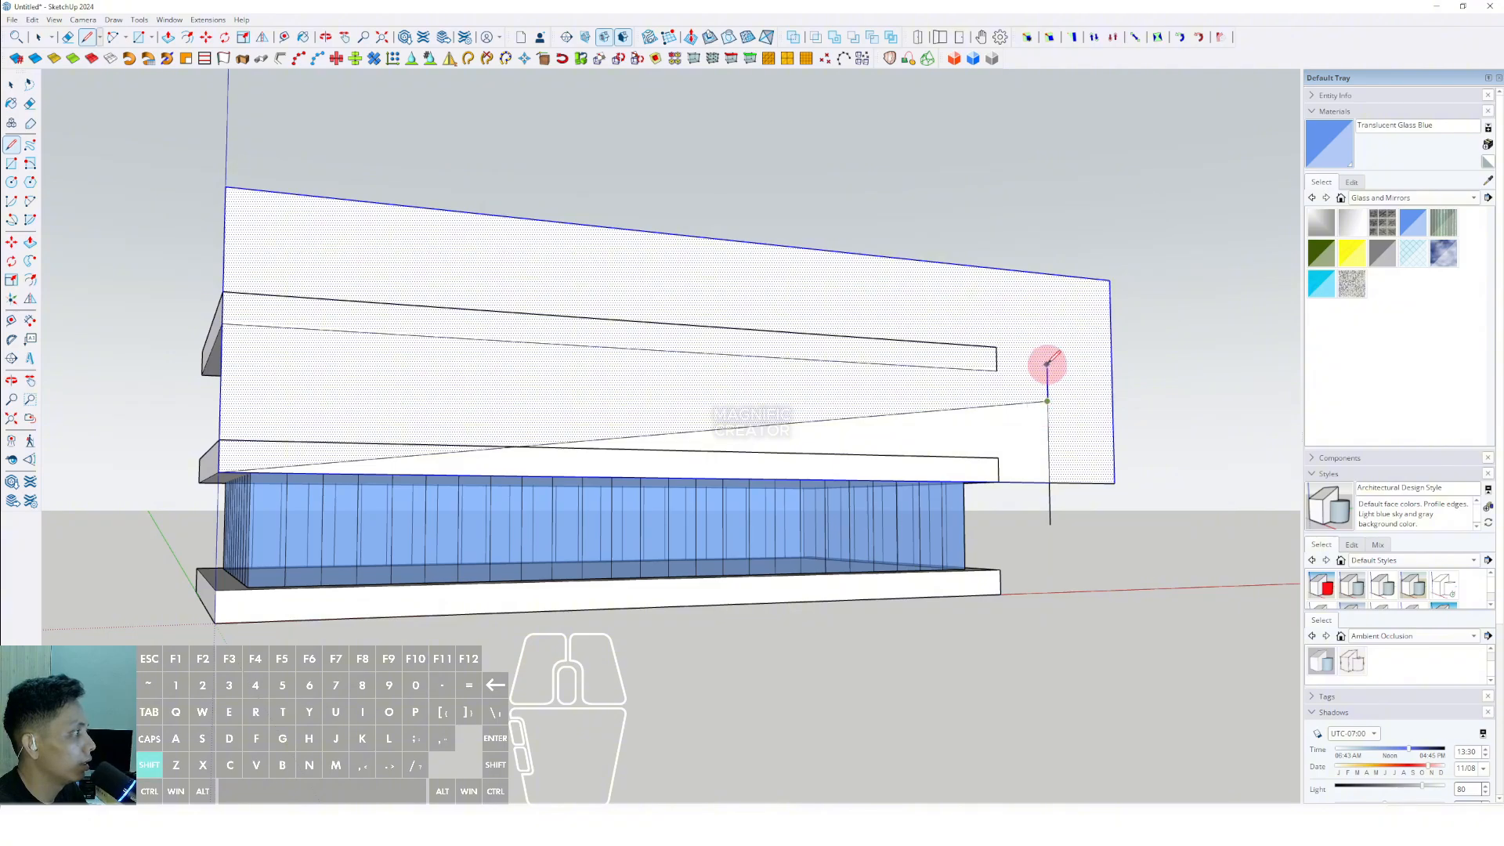
shift+click(1047, 223)
- Erase the edges beyond the vertical line to trim the facade panel's overhanging end
scroll(1077, 358, up, 2)
shift+middle_drag(1077, 357, 884, 360)
key(e)
click(896, 262)
mouse_move(947, 338)
mouse_down()
mouse_move(867, 534)
mouse_move(831, 521)
mouse_up()
scroll(783, 503, down, 2)
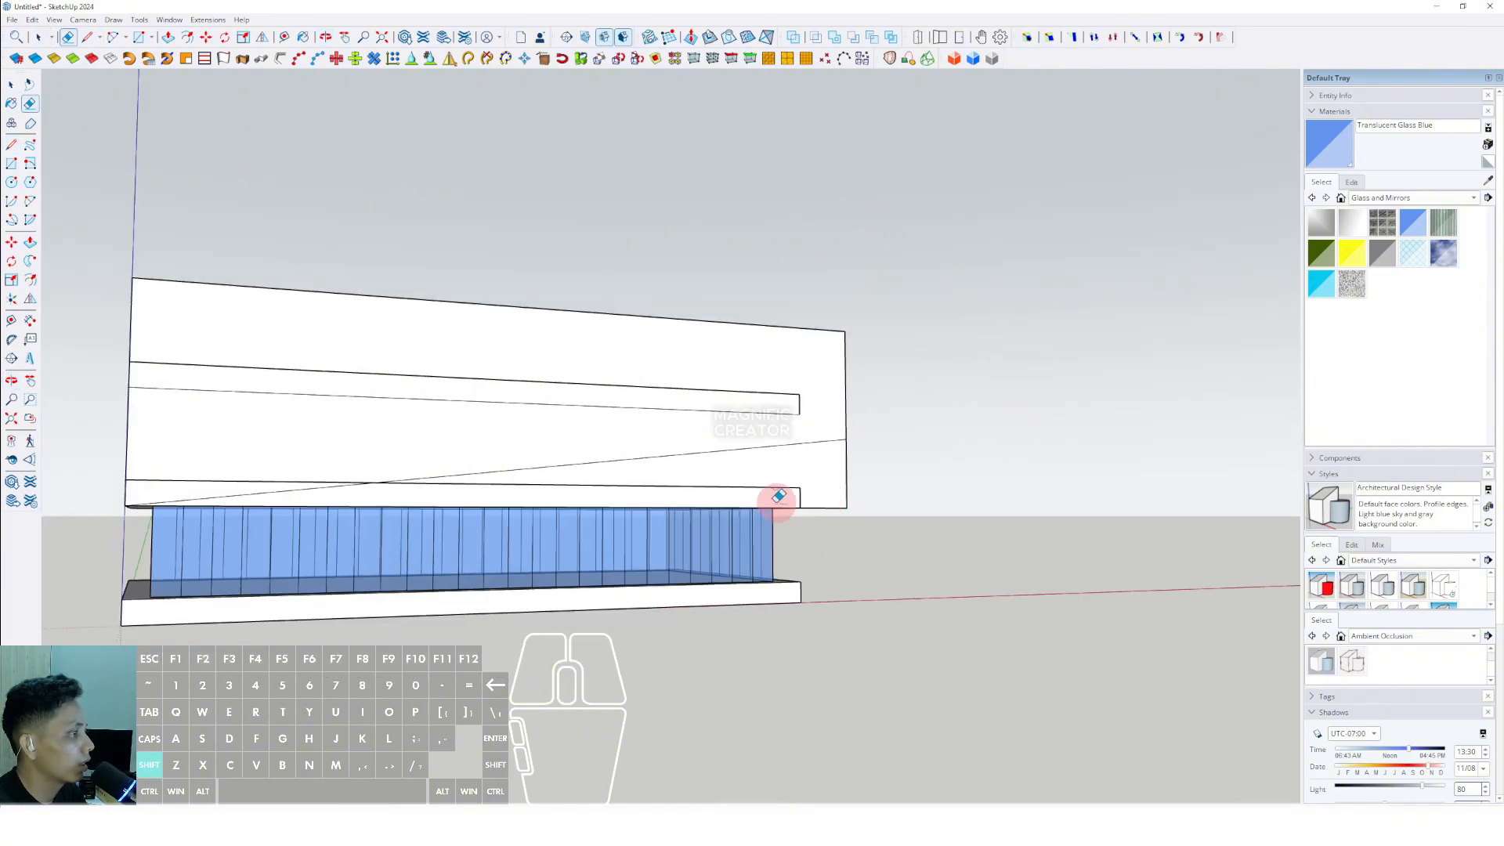
shift+middle_drag(775, 500, 897, 437)
- Copy the triangular face beneath the sloping line straight down to a clear spot below the building
mouse_move(751, 433)
middle_down()
mouse_move(796, 479)
mouse_move(736, 426)
mouse_move(750, 362)
middle_up()
key(space)
scroll(757, 445, up, 1)
click(941, 339)
middle_drag(942, 341, 926, 355)
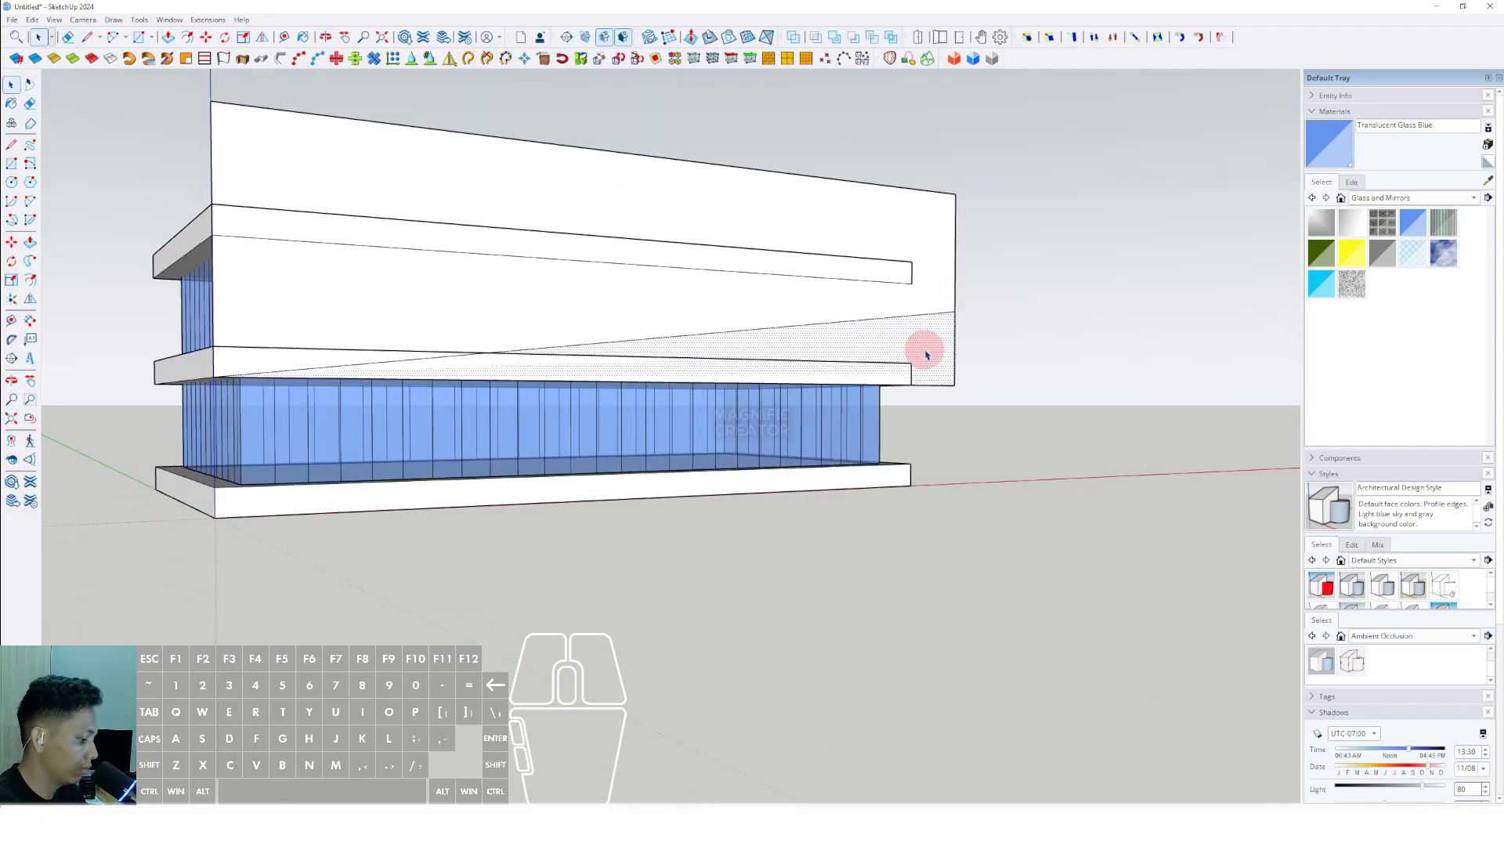
key(m)
click(955, 311)
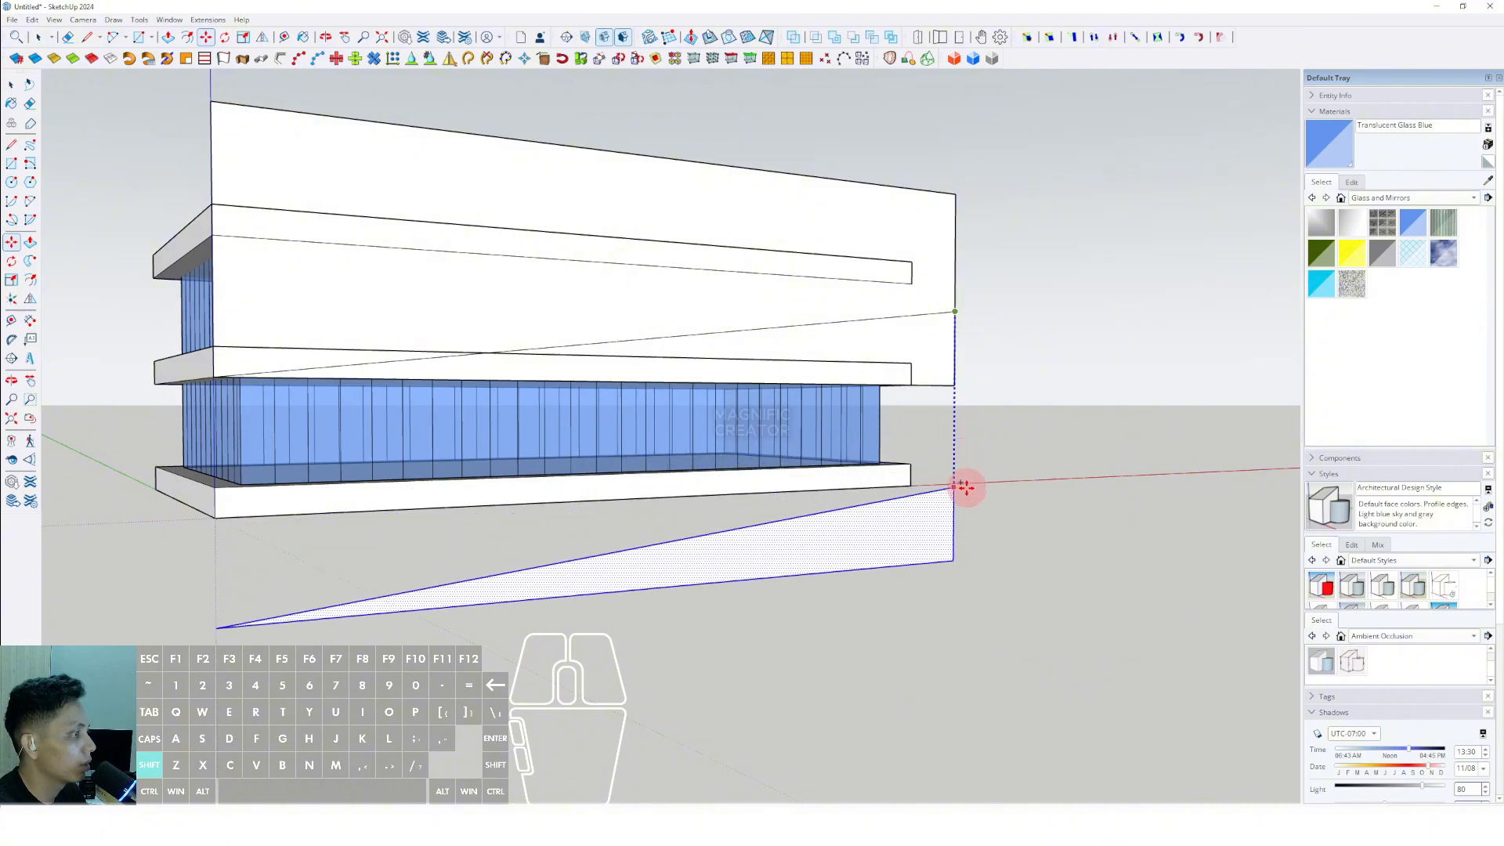
click(970, 518)
key(space)
- Draw a line along the copied triangle's sloping edge that extends past its pointed tip
scroll(850, 577, down, 3)
shift+middle_drag(830, 580, 845, 520)
key(d)
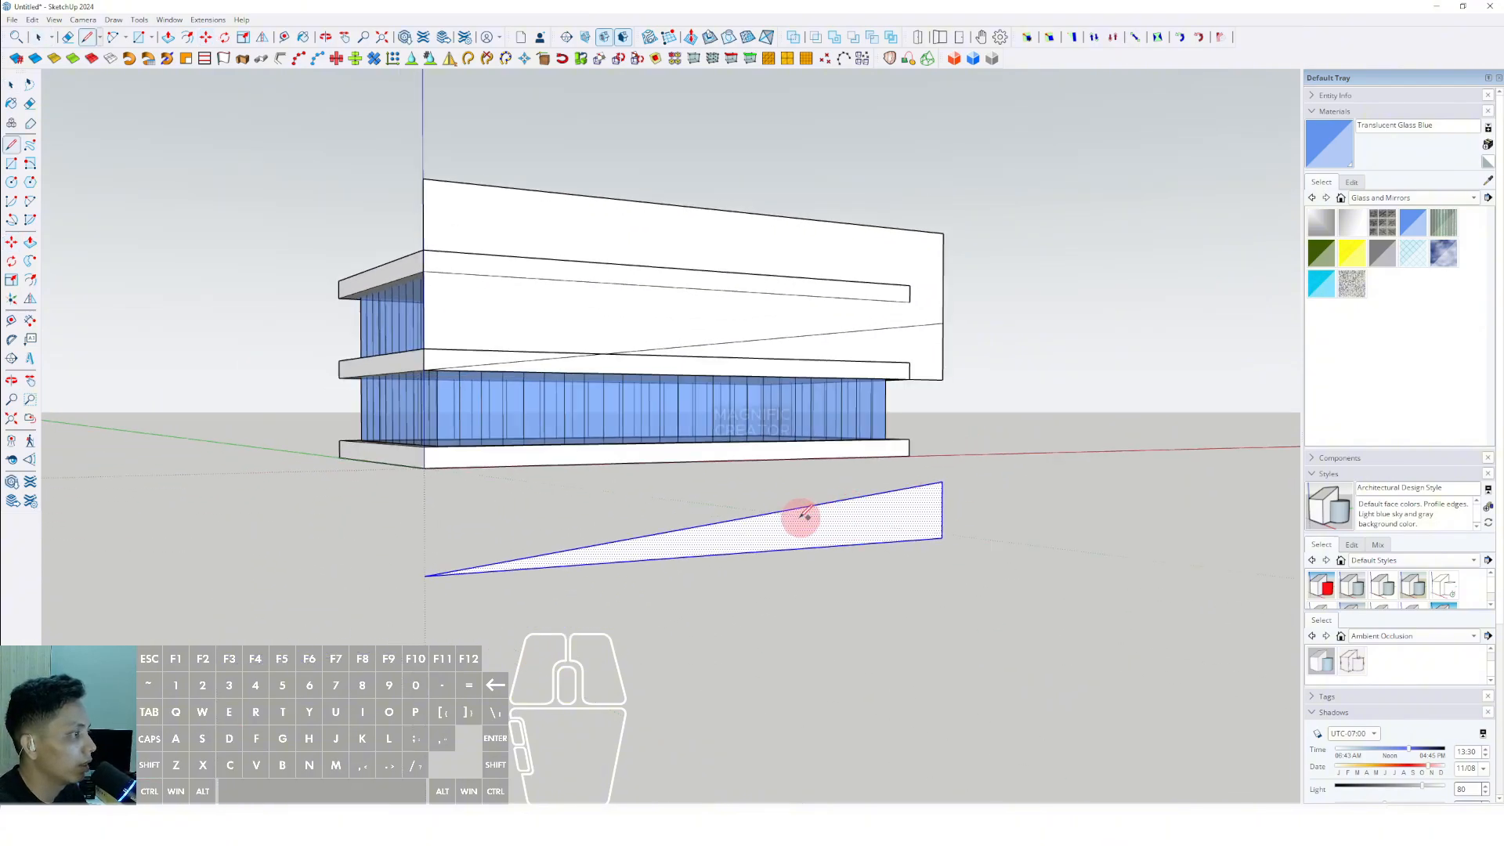
click(823, 504)
shift+scroll(758, 513, down, 2)
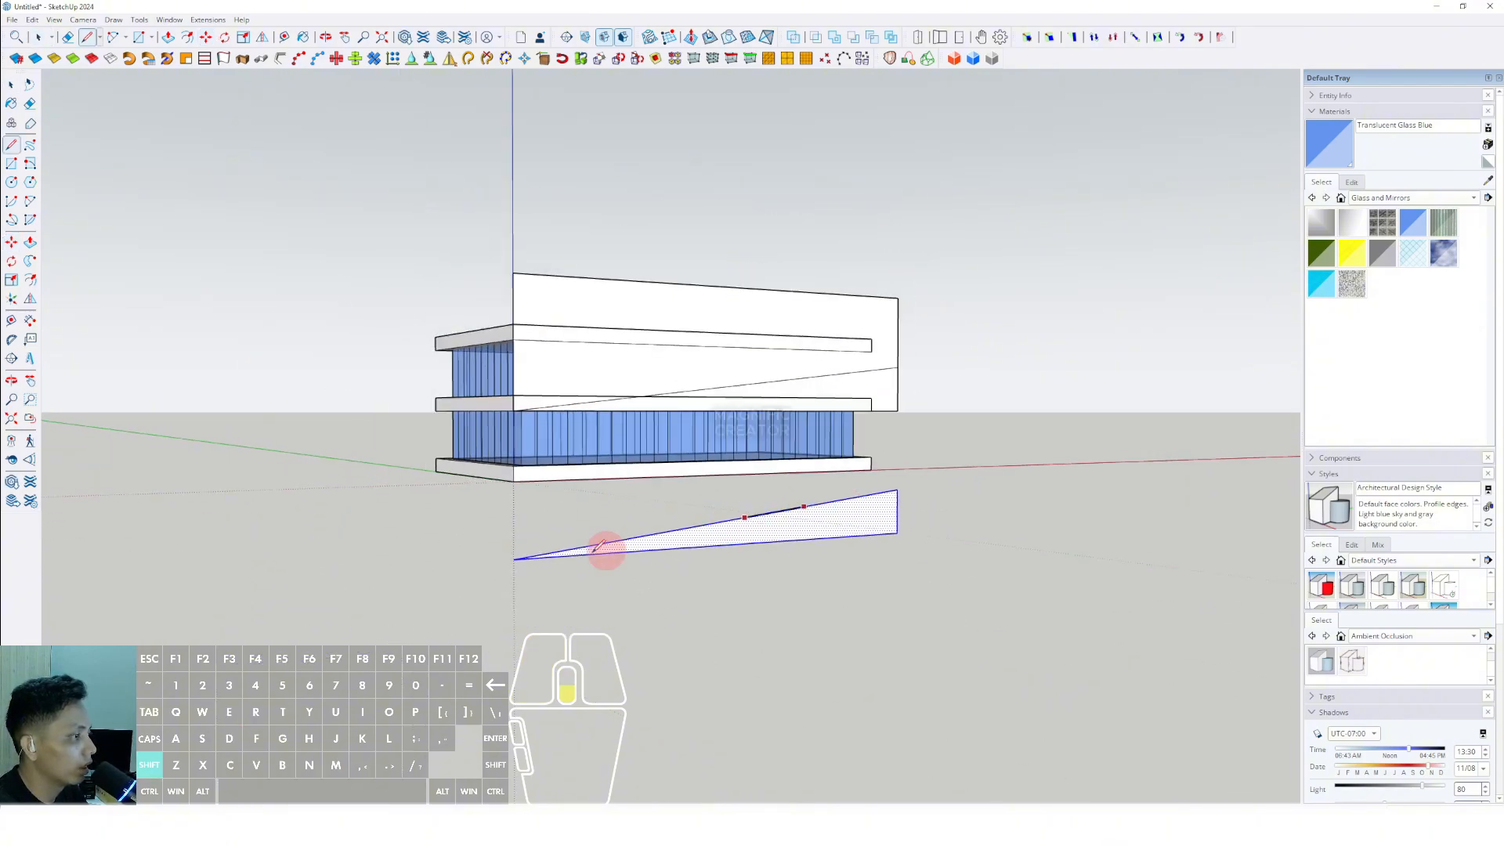
shift+click(494, 567)
scroll(494, 563, up, 2)
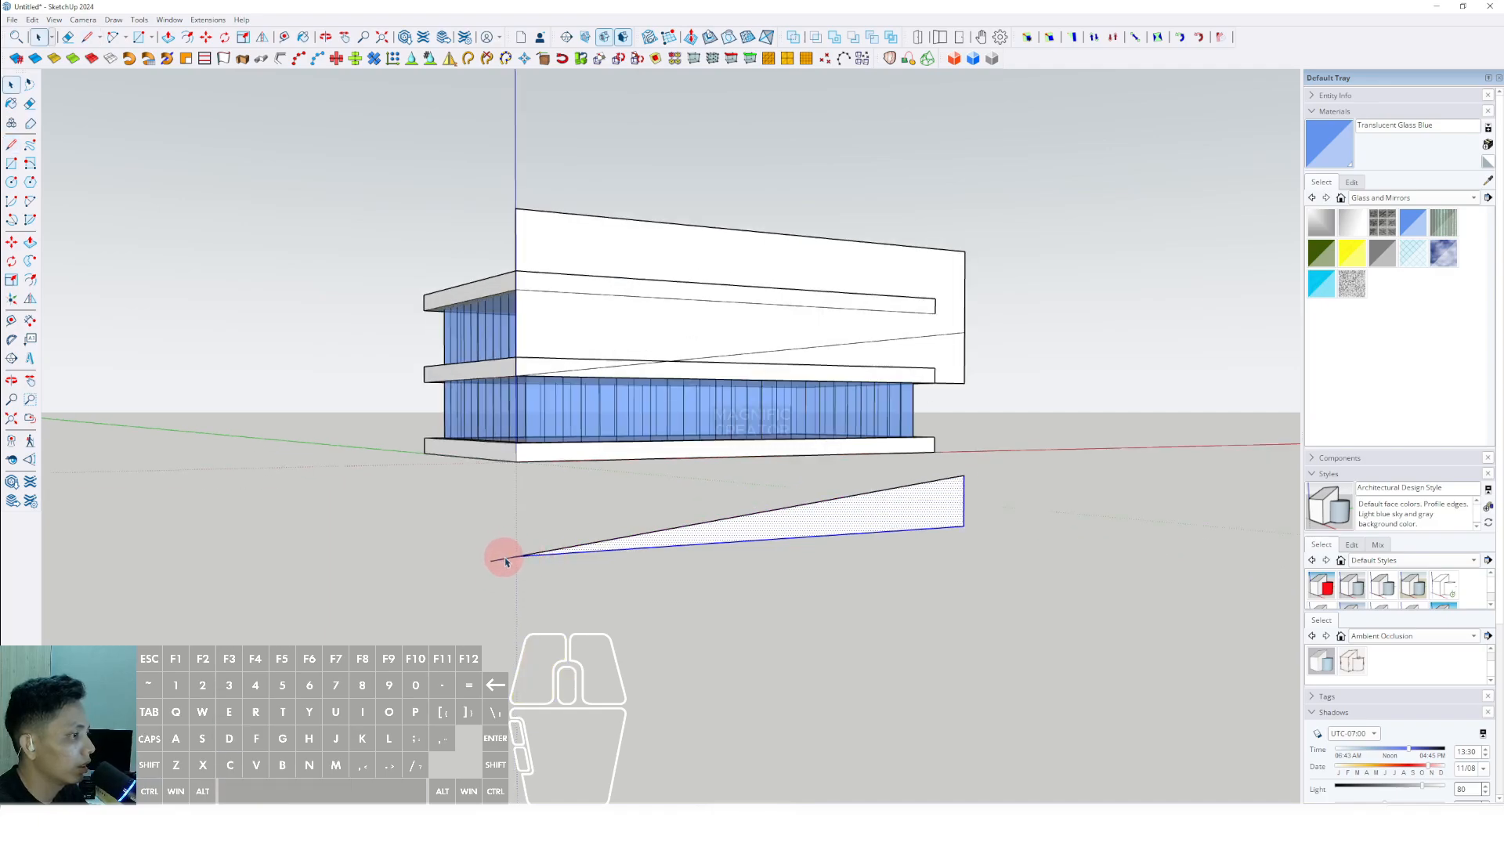
- Select the extended sloping edge and copy it straight down below the triangle
click(507, 563)
scroll(806, 527, up, 2)
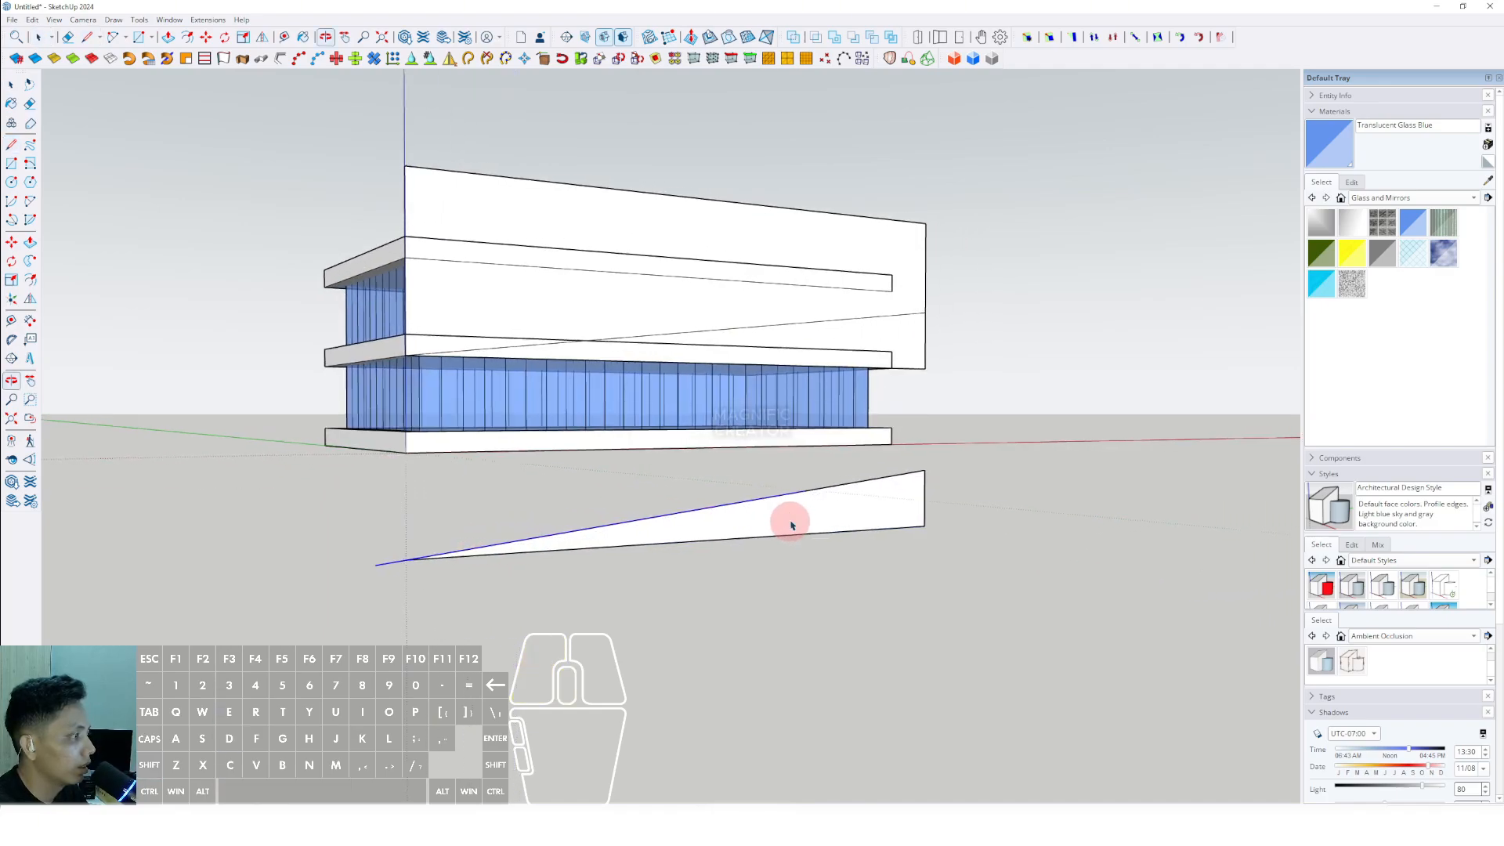
key(m)
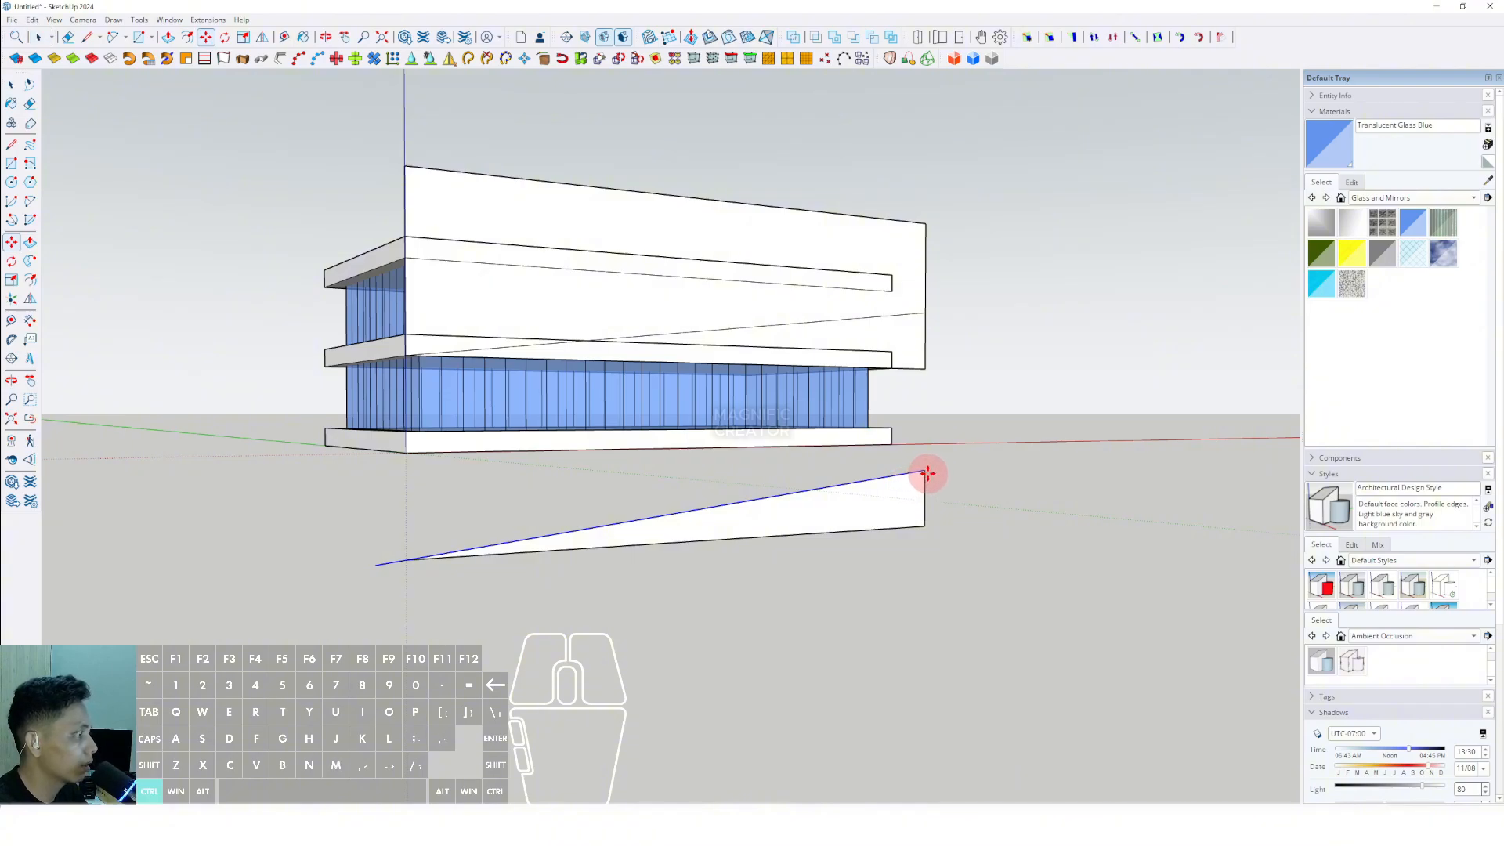
click(926, 473)
click(922, 558)
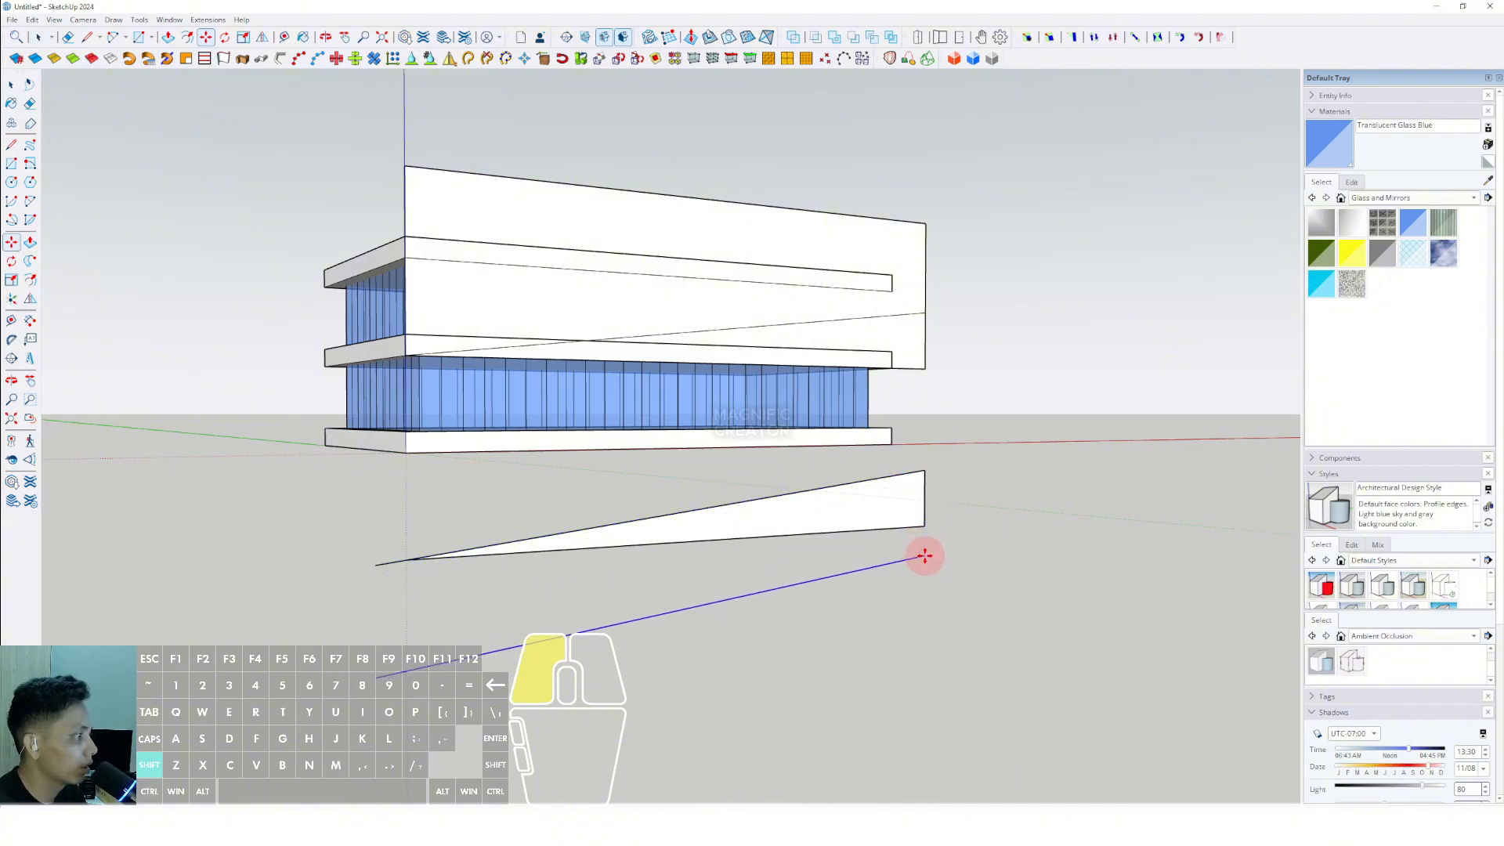
- Join the ends of the two sloping edges with vertical lines to form a slanted panel and erase the leftover line inside it
key(l)
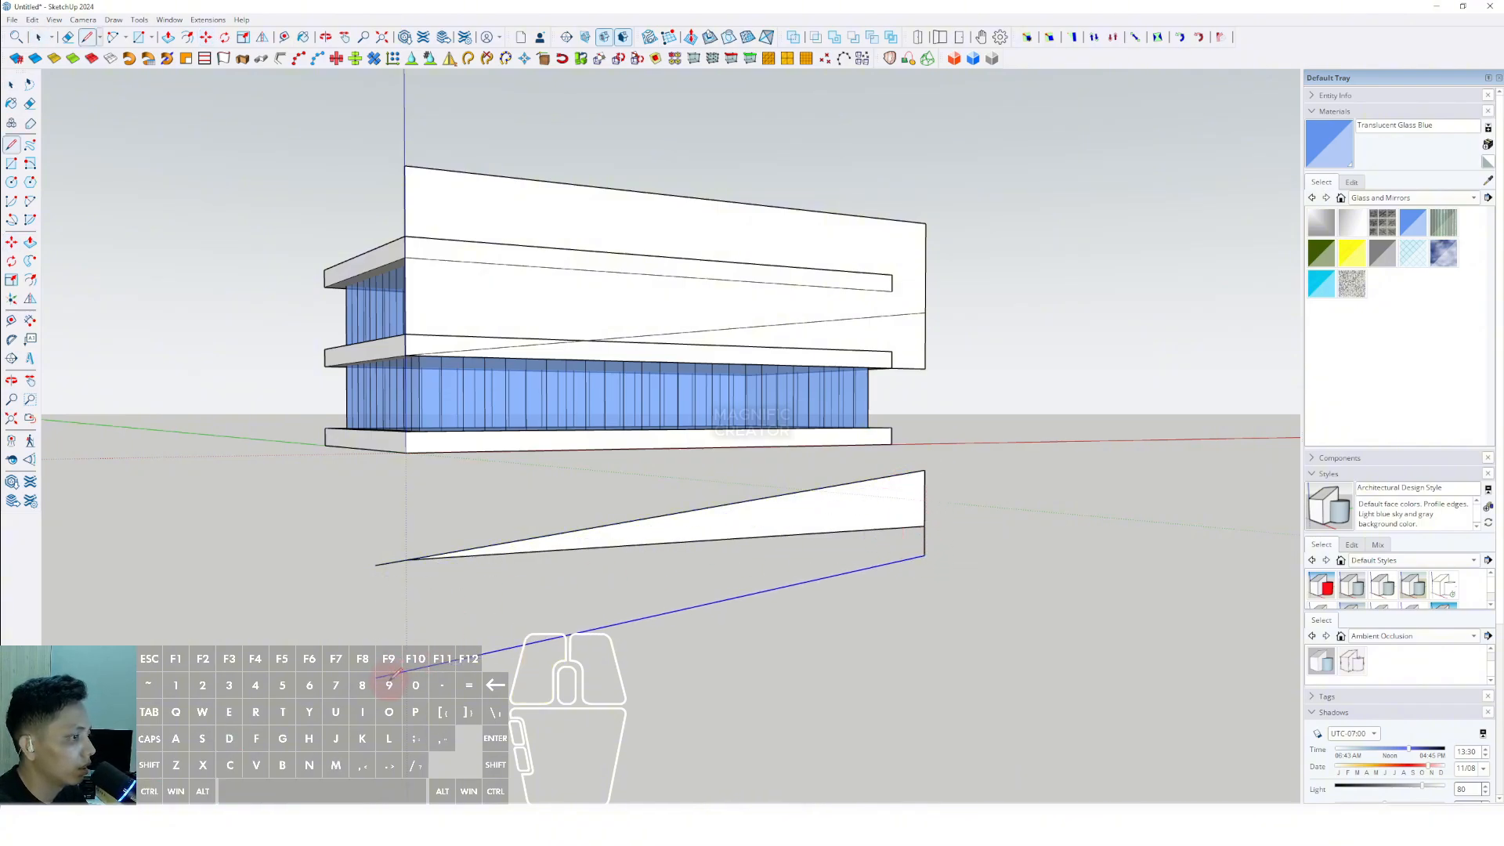
click(376, 564)
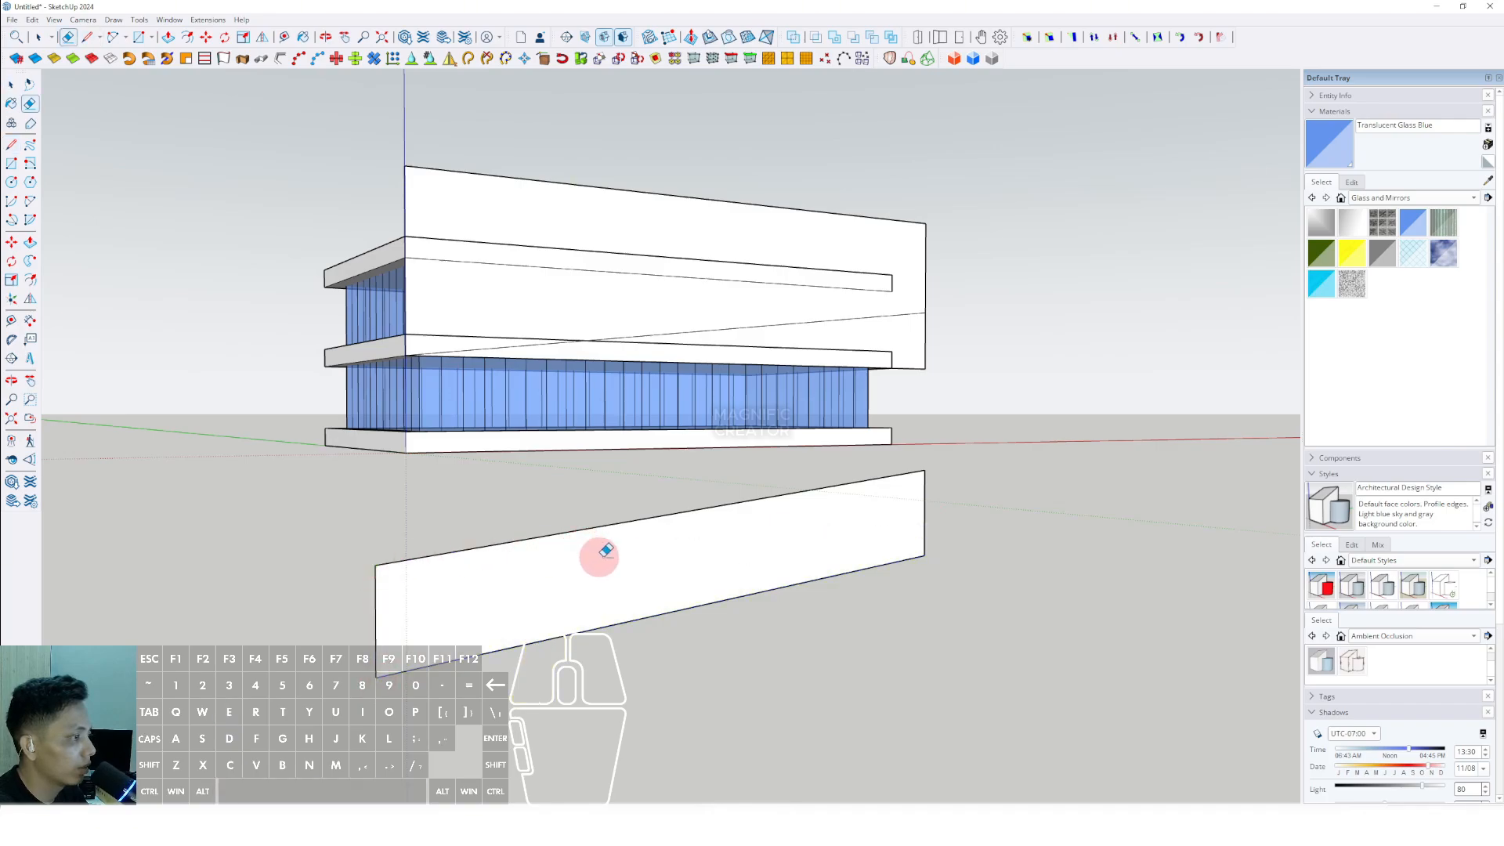
middle_drag(772, 529, 758, 489)
- Delete the triangular face under the sloping line of the upper facade panel and erase its leftover edges
scroll(842, 411, up, 2)
click(859, 400)
key(Delete)
key(e)
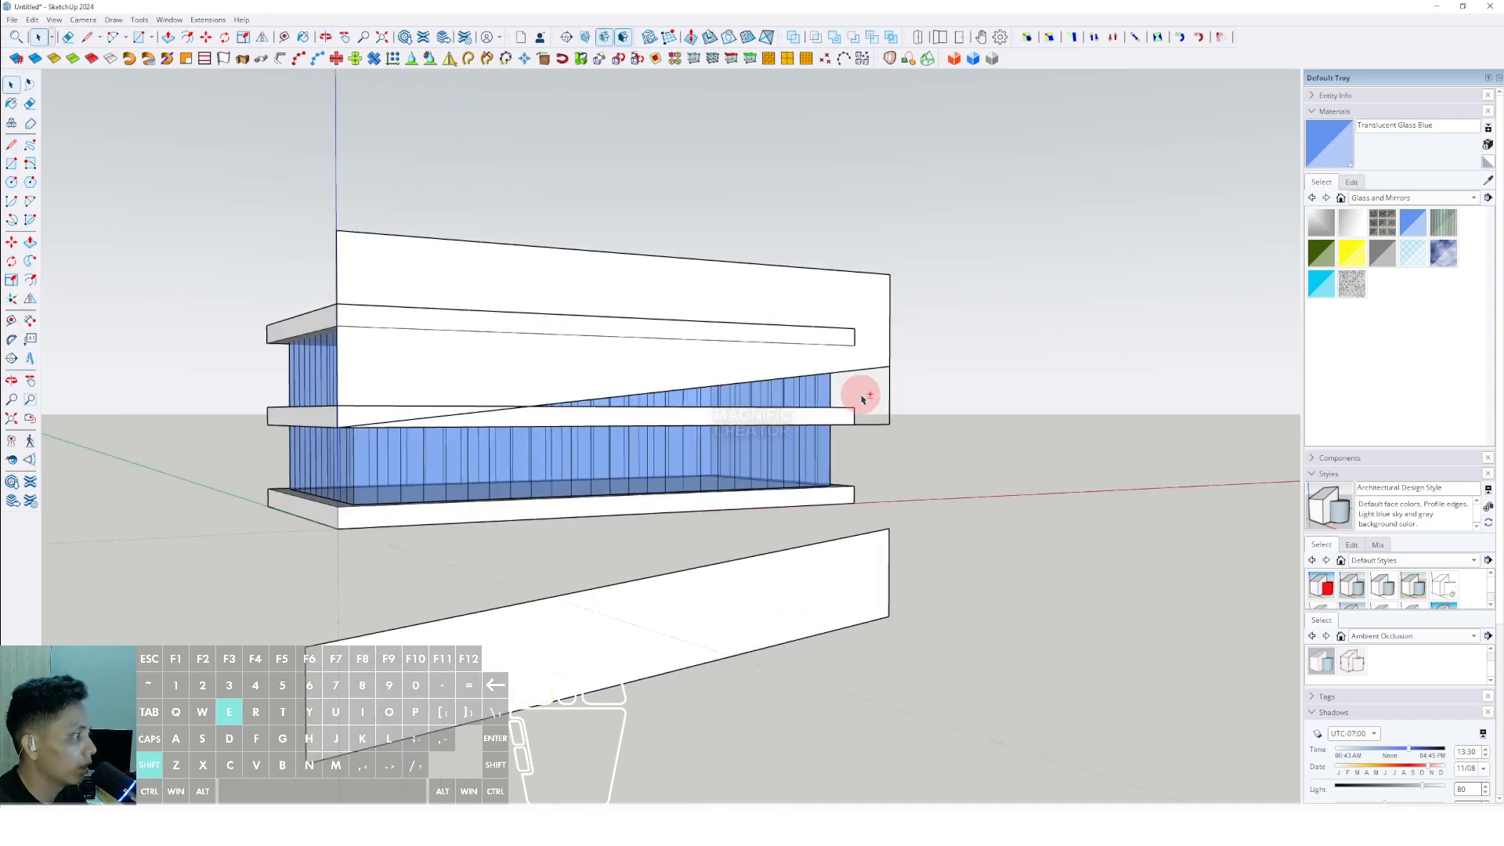
mouse_move(462, 428)
middle_down()
mouse_move(577, 422)
mouse_move(574, 439)
mouse_move(665, 396)
middle_up()
key(space)
- Push/Pull the trimmed upper facade panel outward to give it a slight thickness
click(829, 339)
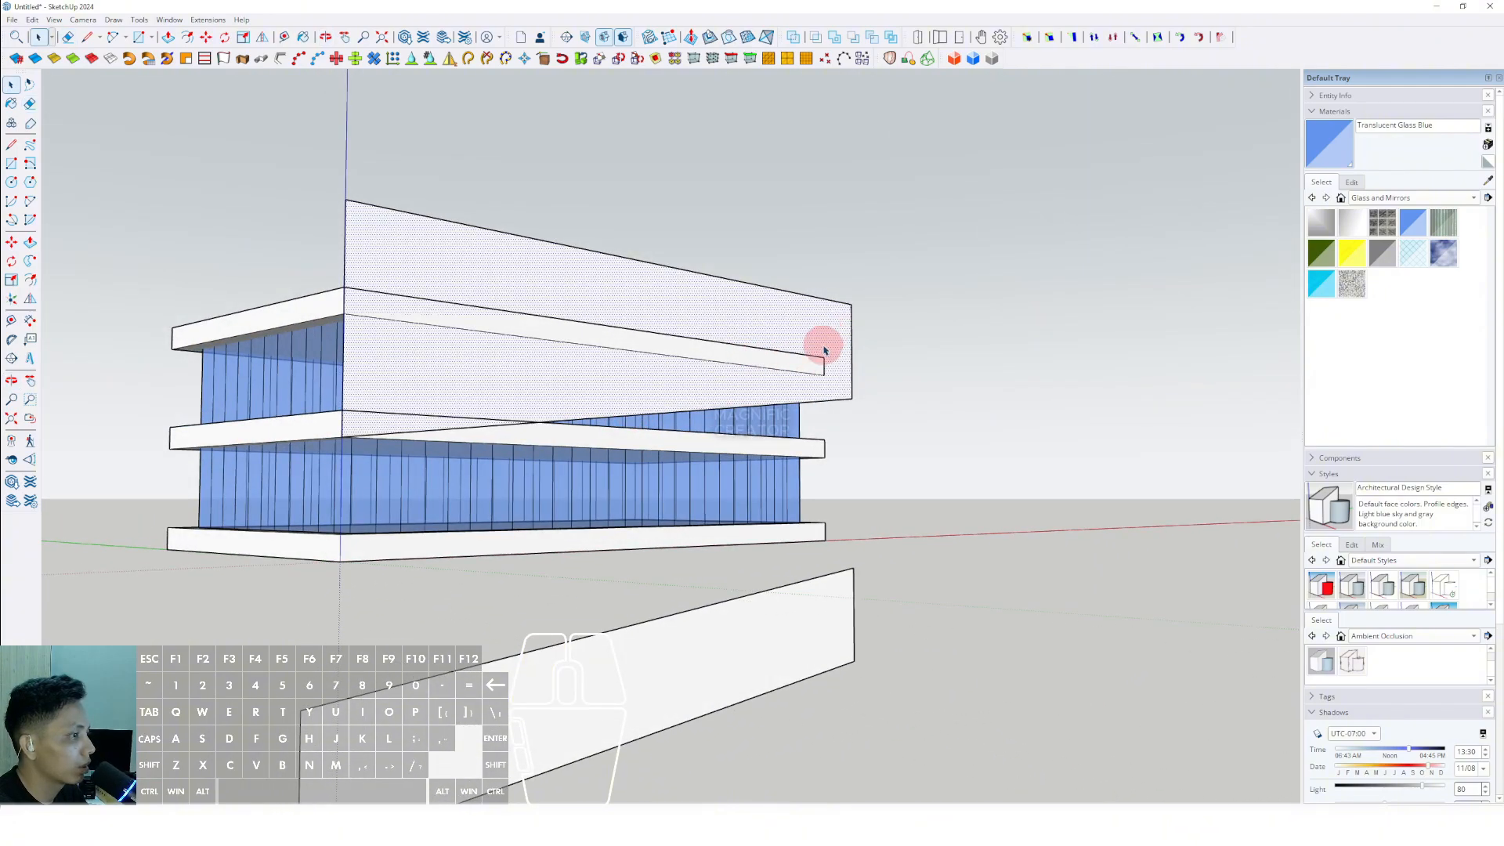
click(829, 338)
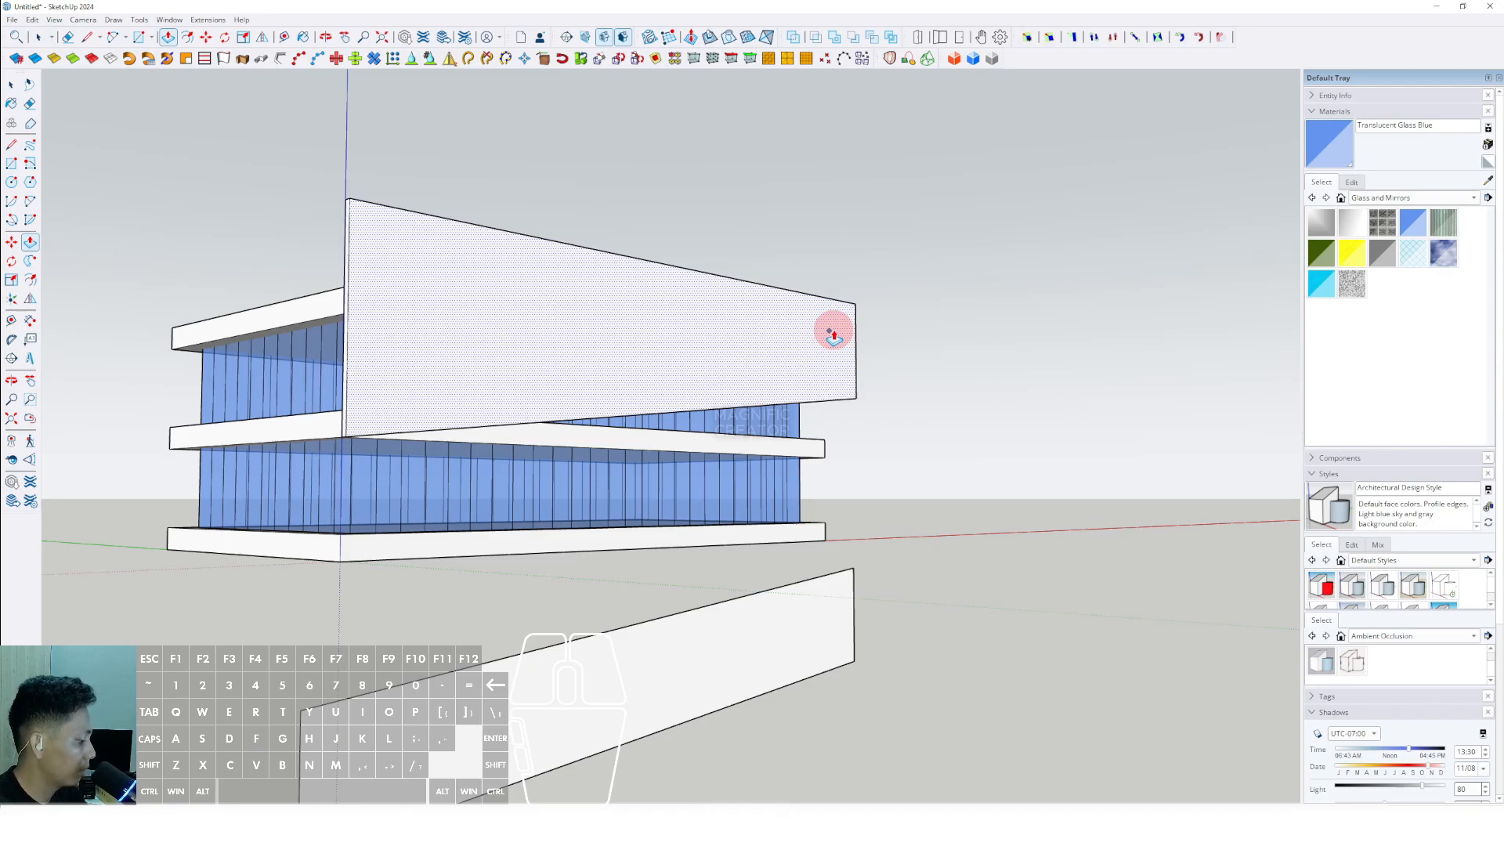
click(833, 336)
key(space)
scroll(481, 304, up, 2)
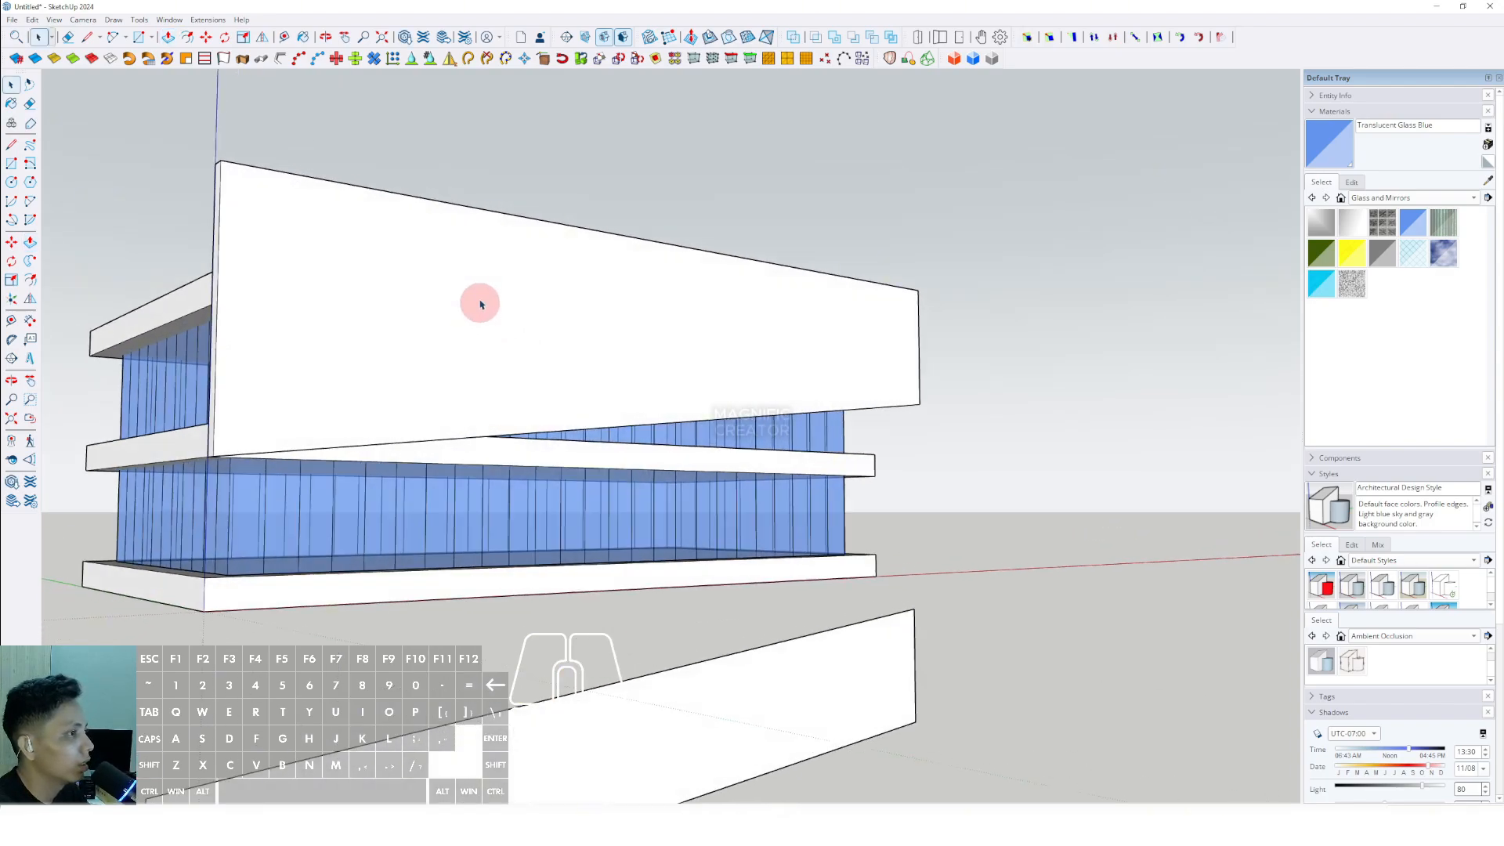
- Make the thickened upper facade panel a group
click(450, 243)
right_click(455, 245)
click(495, 355)
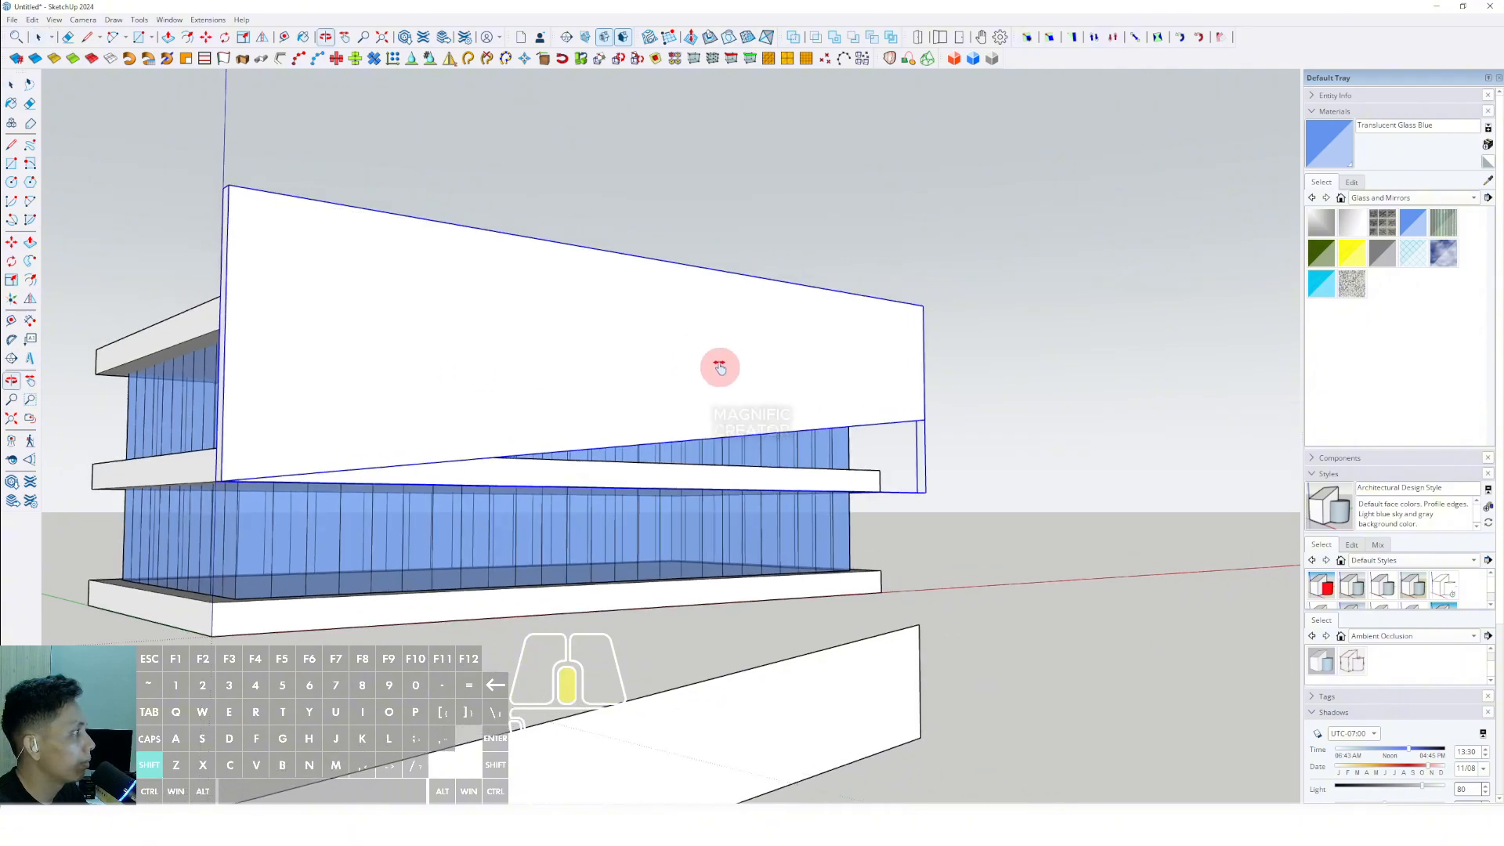
- Push/Pull the lower slanted panel to the same thickness as the upper one and make it a group
middle_drag(718, 363, 590, 627)
key(p)
double_click(553, 567)
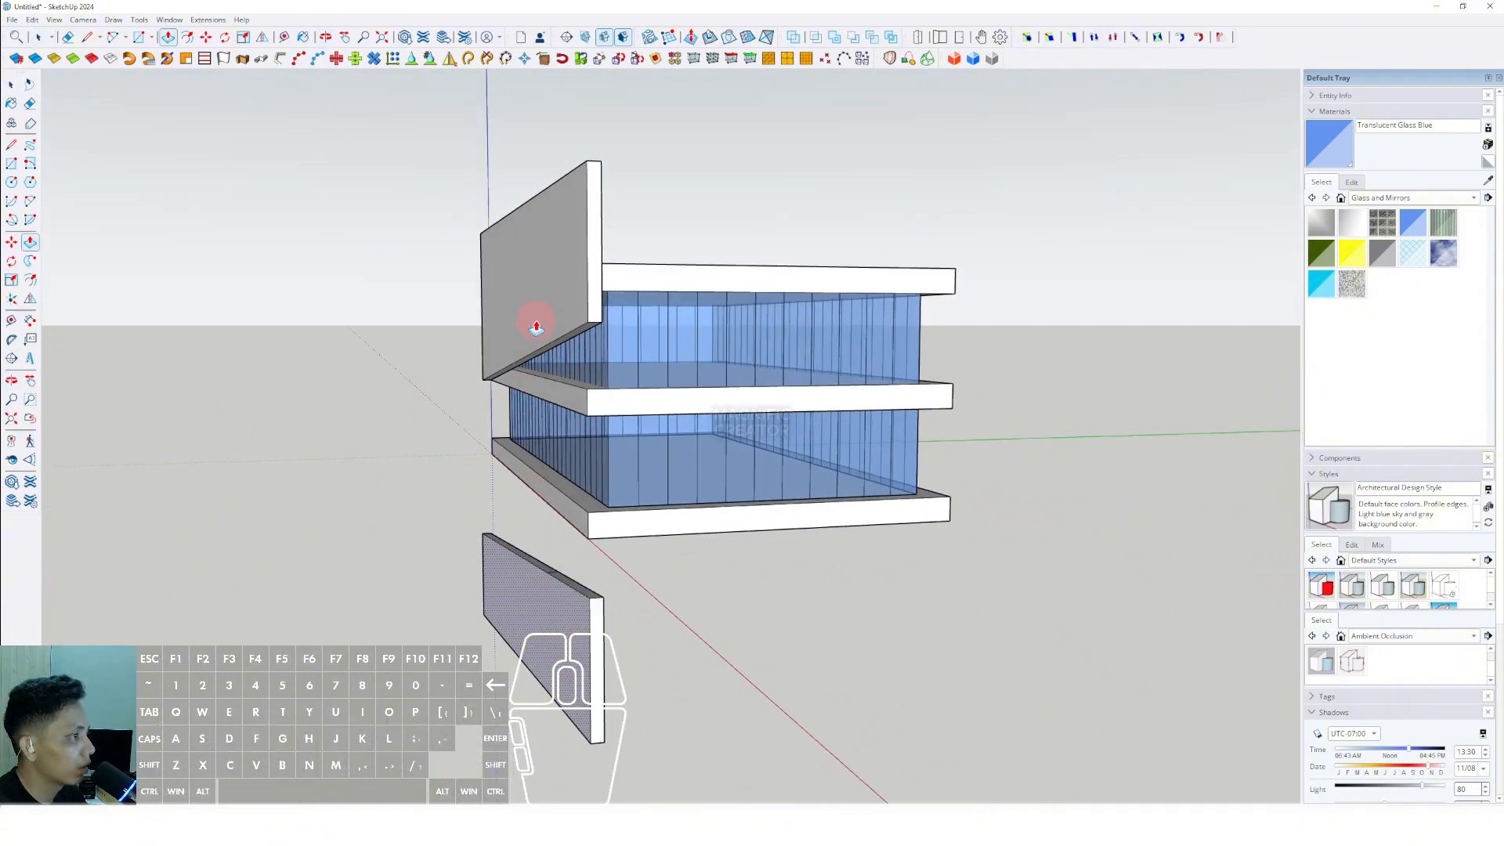
key(space)
triple_click(548, 606)
right_click(554, 605)
click(591, 451)
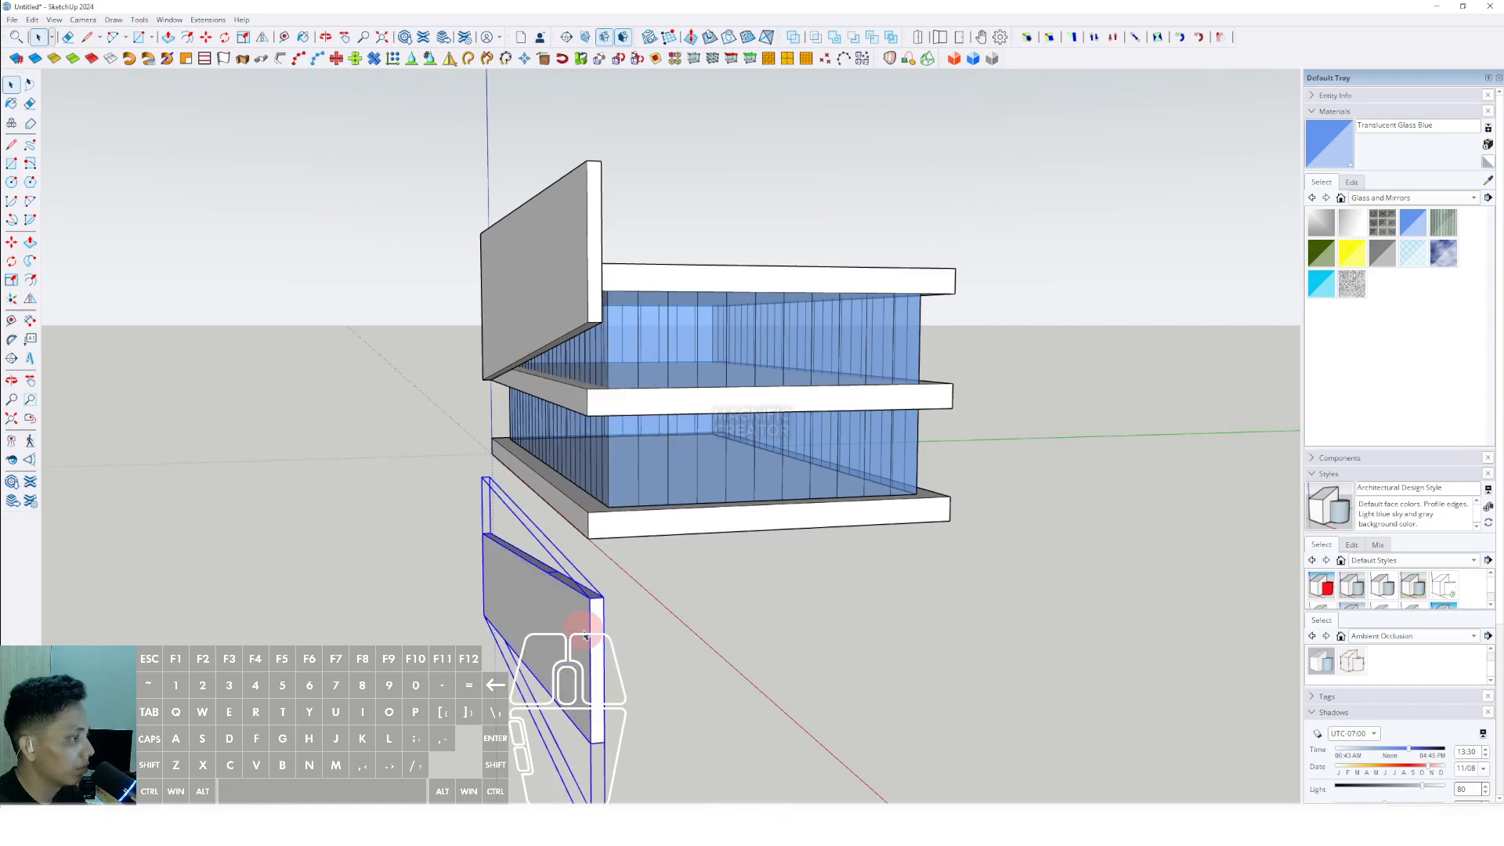
- Move the lower slanted panel straight up by its top corner to just beneath the upper facade panel
scroll(595, 629, up, 1)
click(605, 595)
key(shift)
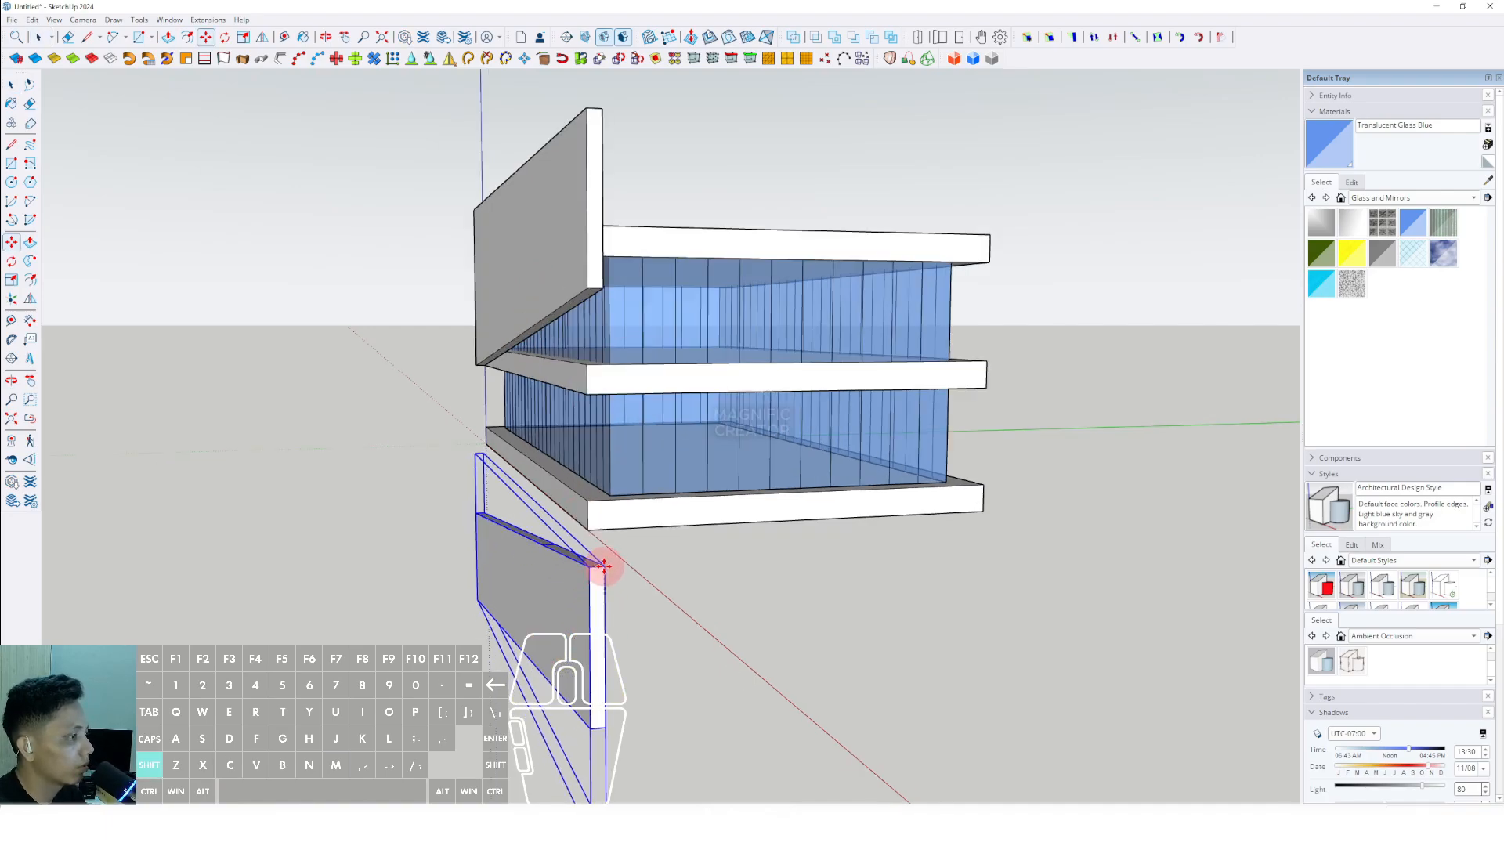
shift+middle_drag(607, 567, 604, 580)
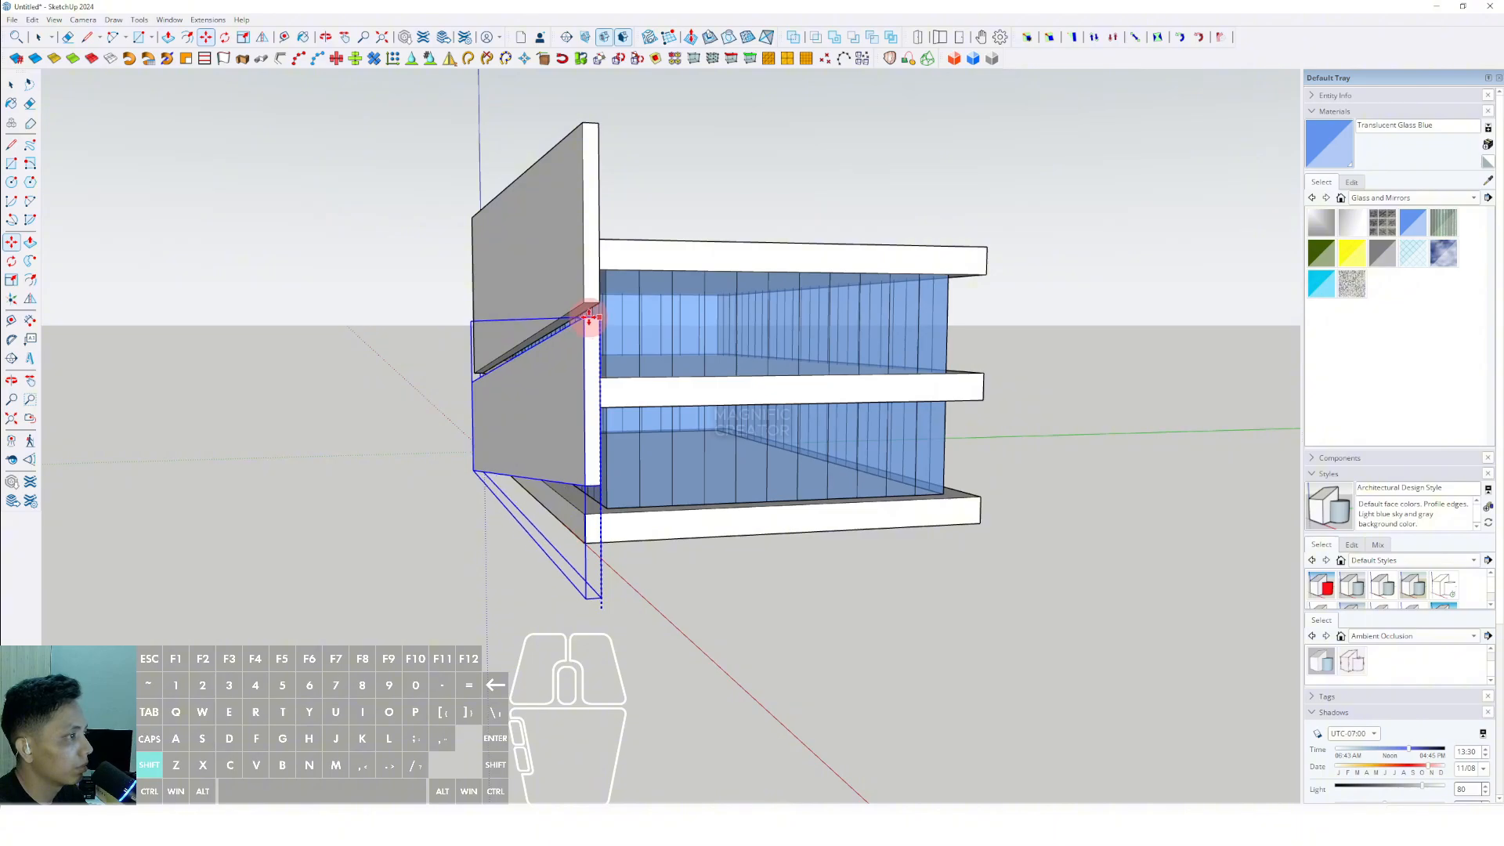
middle_drag(587, 321, 1064, 354)
- Open the lower panel group and draw a horizontal line across its front face, erasing the part that sticks out past the panel
scroll(518, 402, down, 1)
middle_drag(519, 402, 735, 487)
double_click(727, 493)
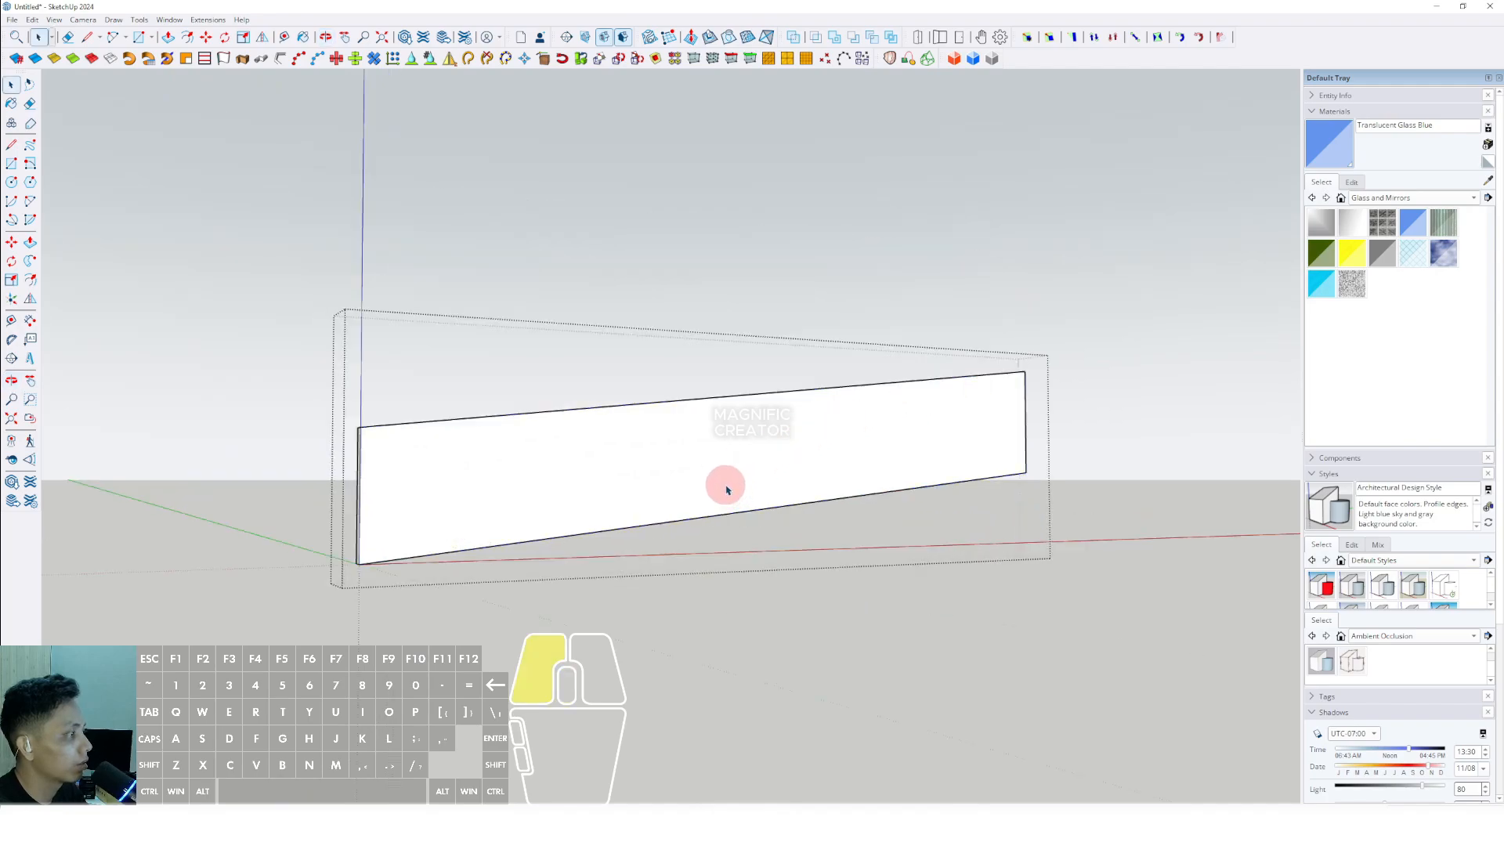
click(726, 493)
key(l)
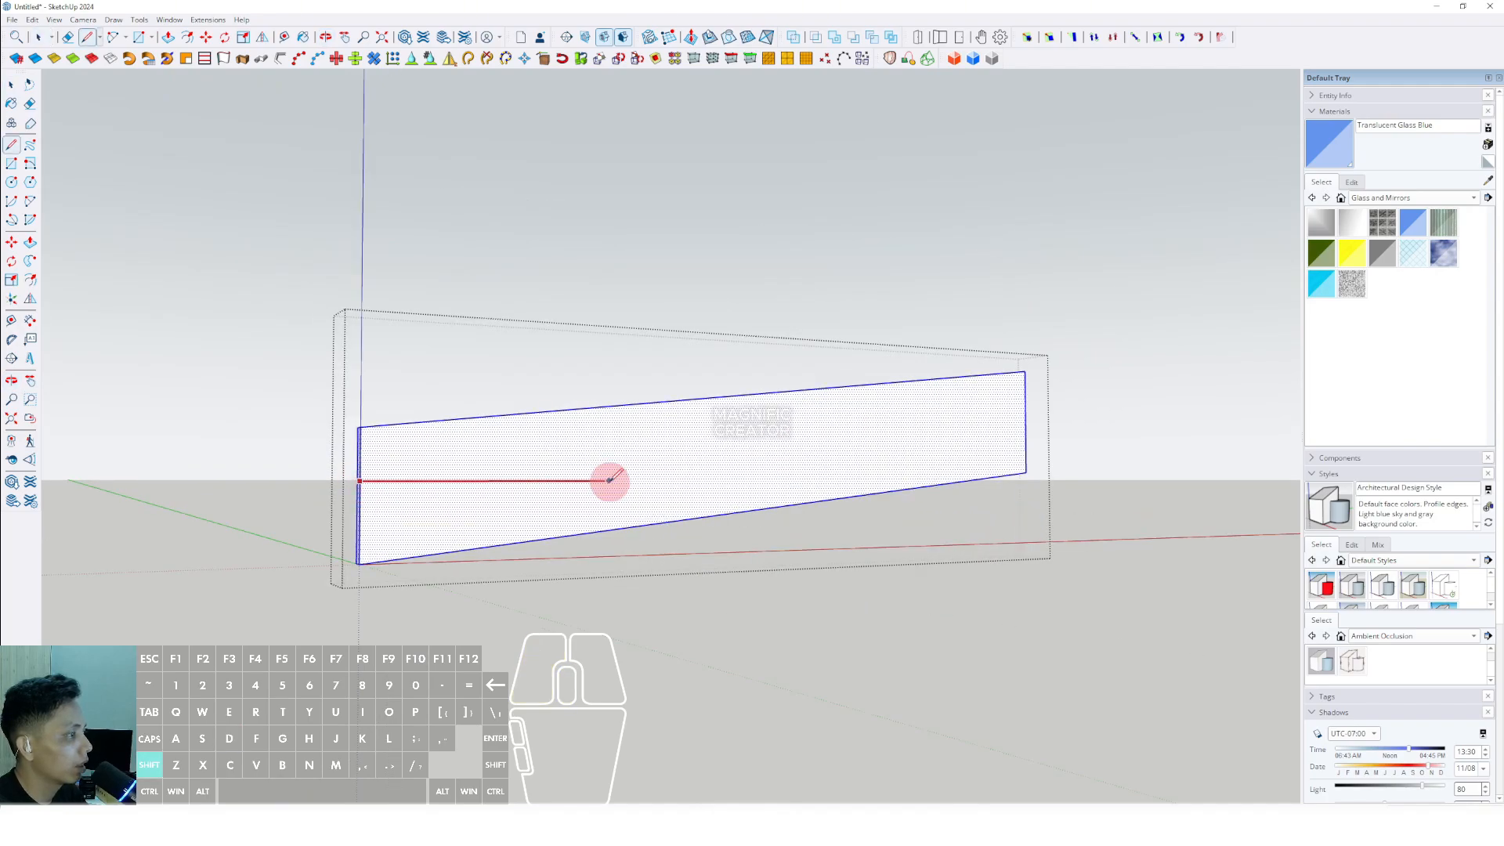
click(1053, 484)
key(space)
click(1043, 481)
key(Delete)
- Push/Pull the triangle below the horizontal line through the panel's thickness to give the lower panel a level bottom
key(p)
click(435, 525)
middle_drag(399, 523, 471, 510)
click(385, 502)
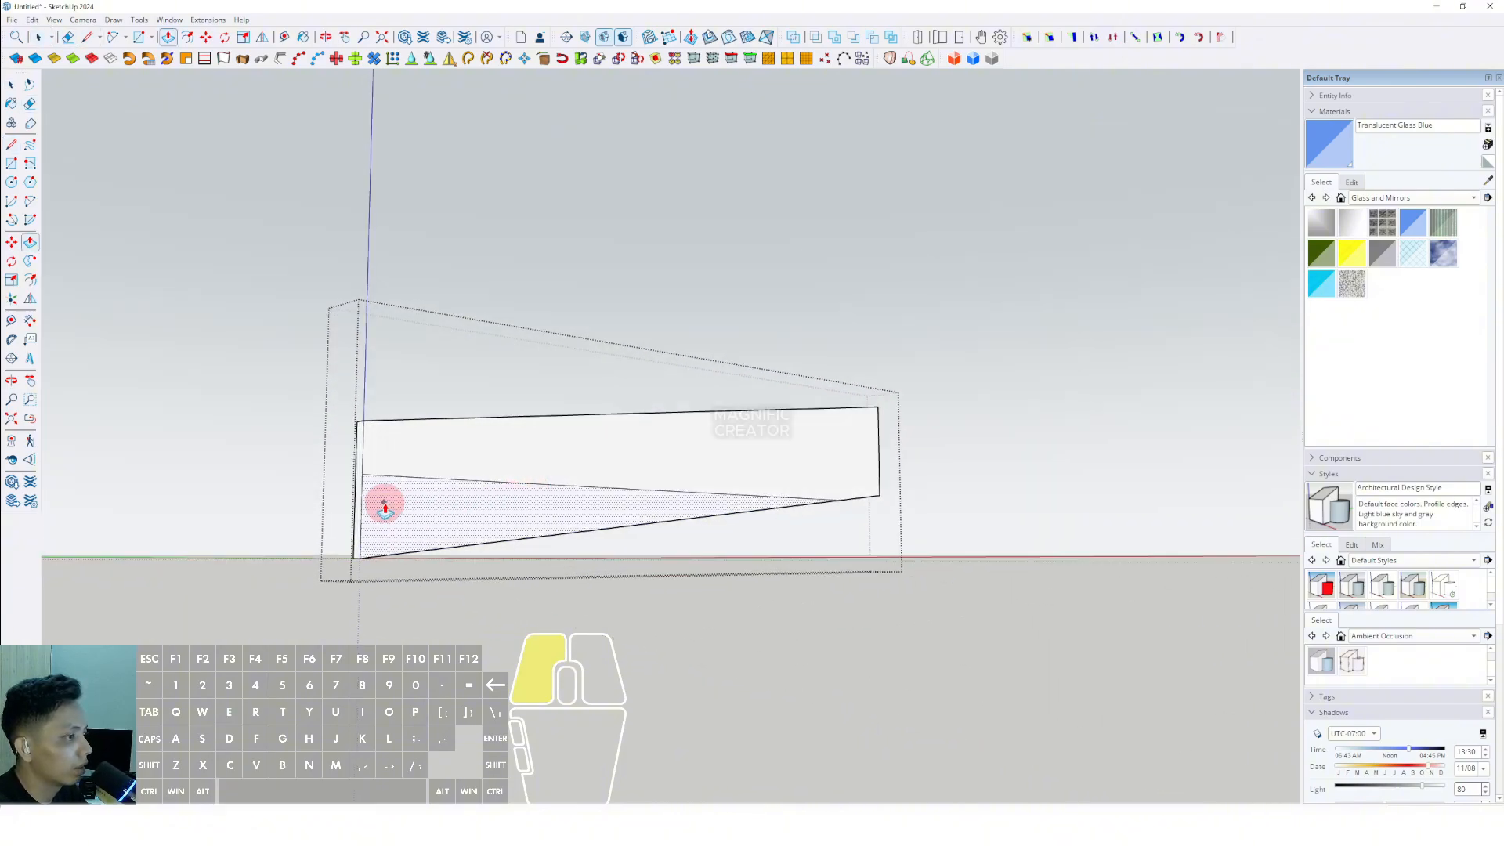
click(355, 521)
key(space)
scroll(638, 490, down, 1)
shift+middle_drag(637, 490, 607, 509)
click(911, 373)
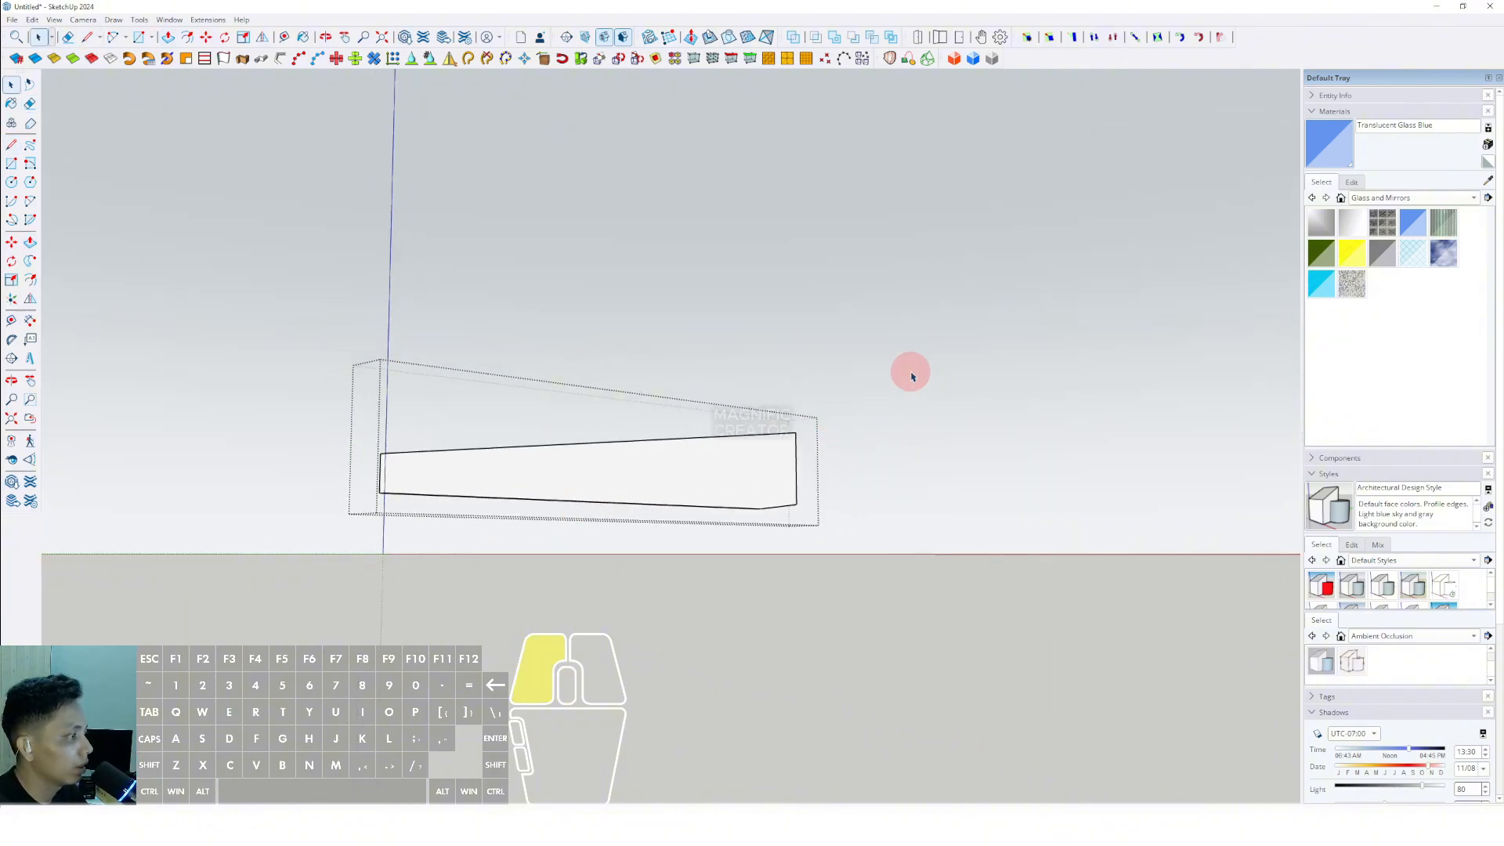
- Reopen the lower panel group and draw a vertical line across its front face near the taller end
middle_drag(911, 376, 775, 513)
triple_click(796, 486)
scroll(796, 486, up, 1)
key(comma)
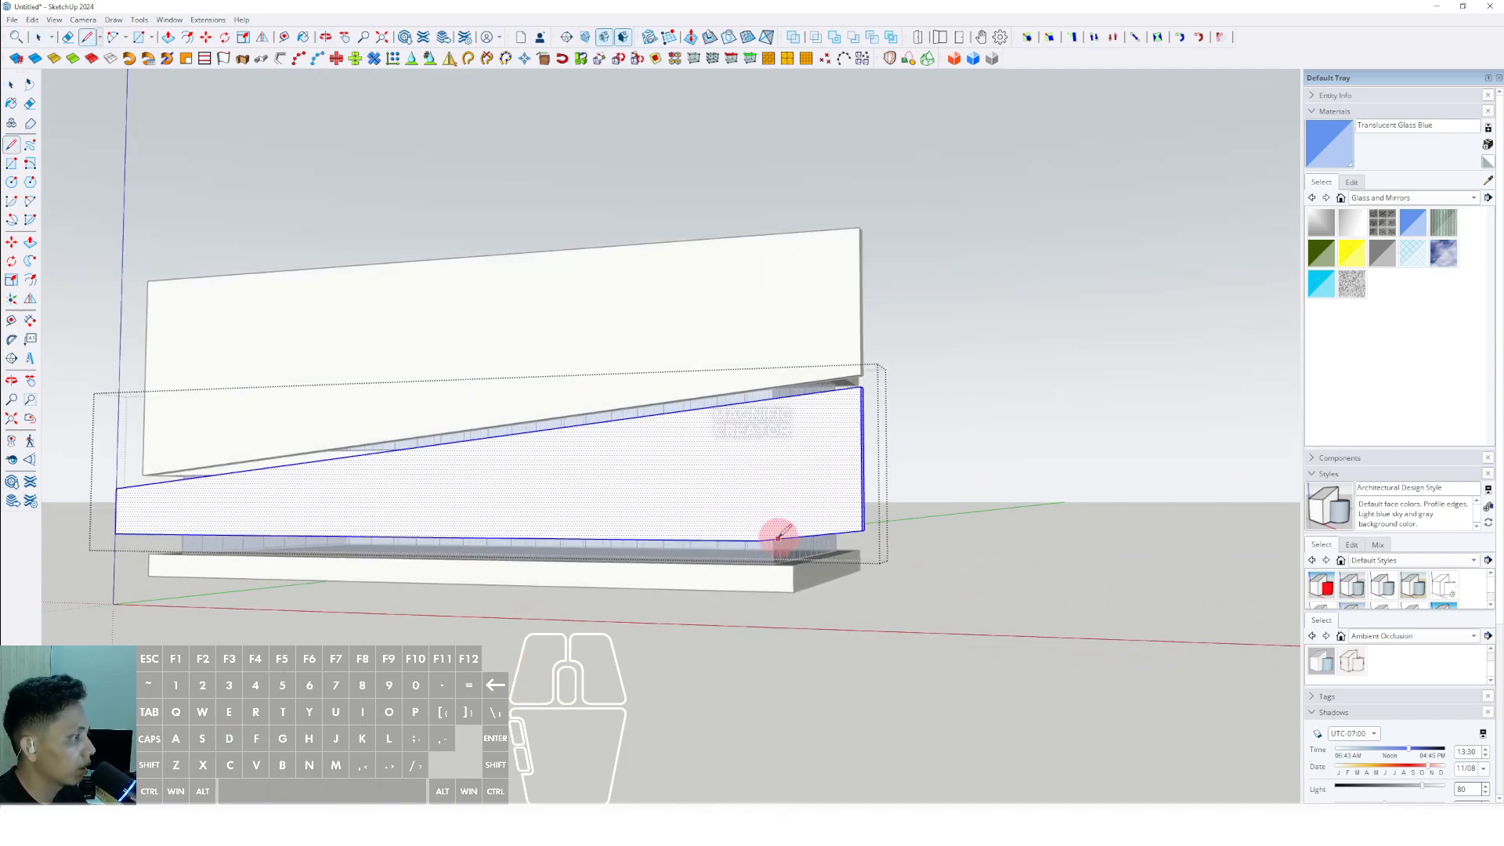
click(777, 398)
key(space)
scroll(783, 439, up, 1)
middle_drag(787, 445, 959, 400)
- Push/Pull the end piece beyond the vertical line away to shorten the lower panel, and close the group
key(p)
click(740, 408)
click(795, 393)
scroll(959, 400, down, 2)
key(space)
click(970, 393)
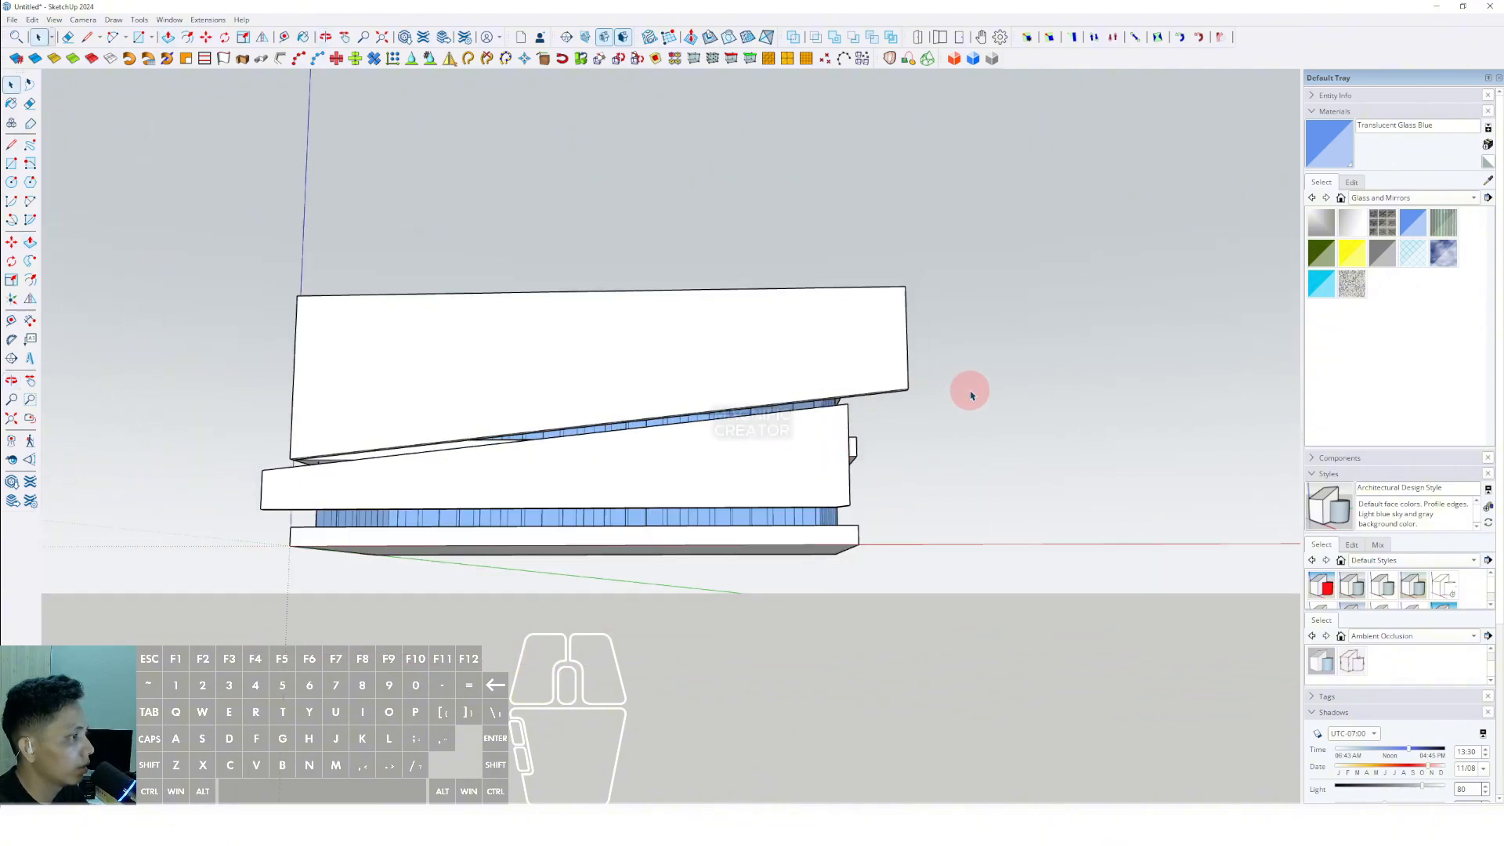
- Draw a rectangle for an entrance opening on the lower panel's front face, sitting on its bottom edge near the taller end
scroll(624, 426, up, 1)
middle_drag(625, 426, 829, 531)
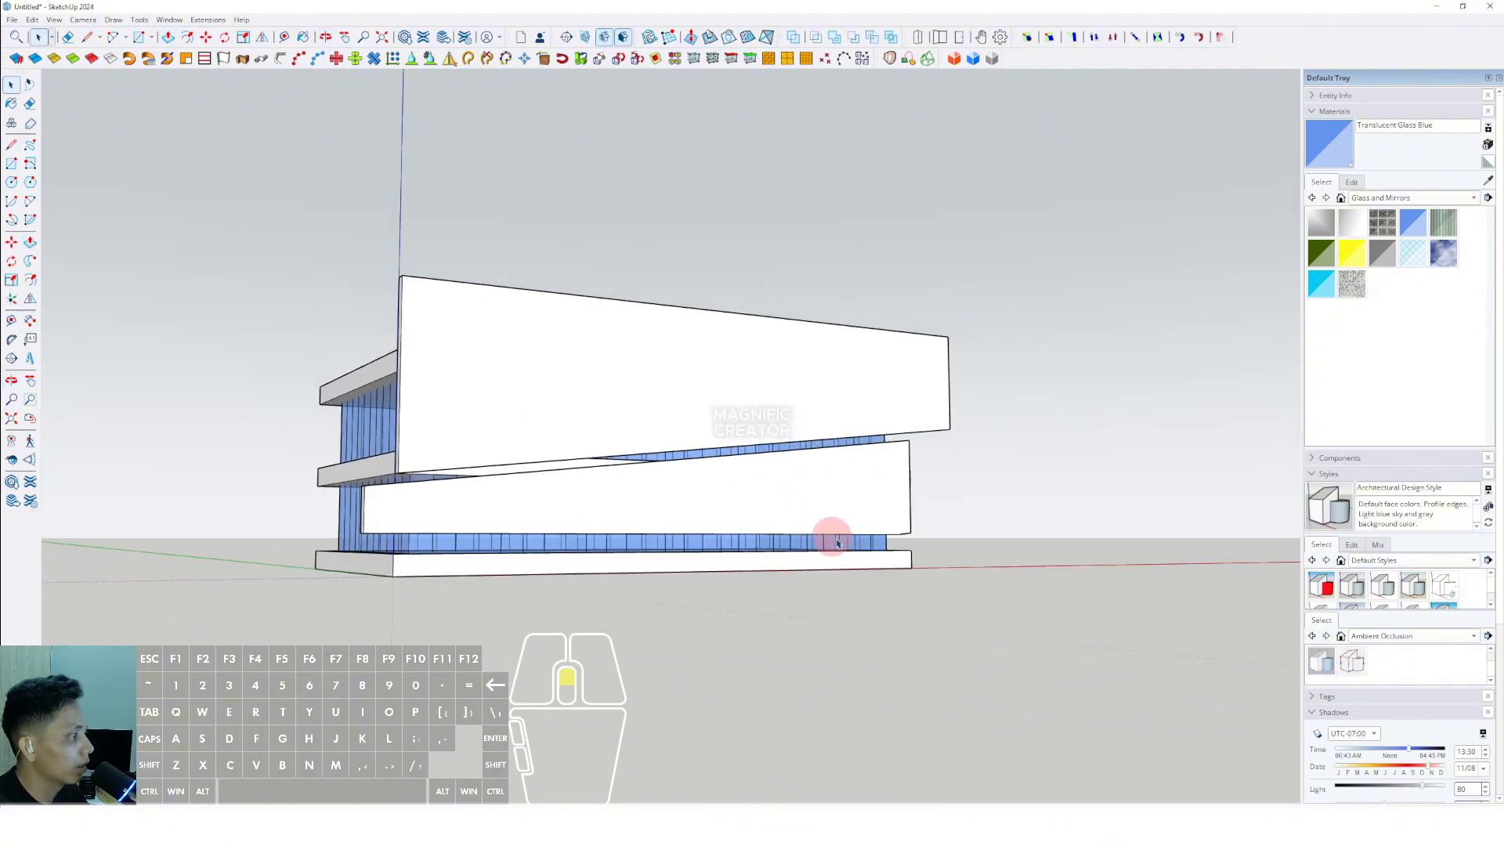
scroll(668, 497, up, 3)
click(668, 502)
key(r)
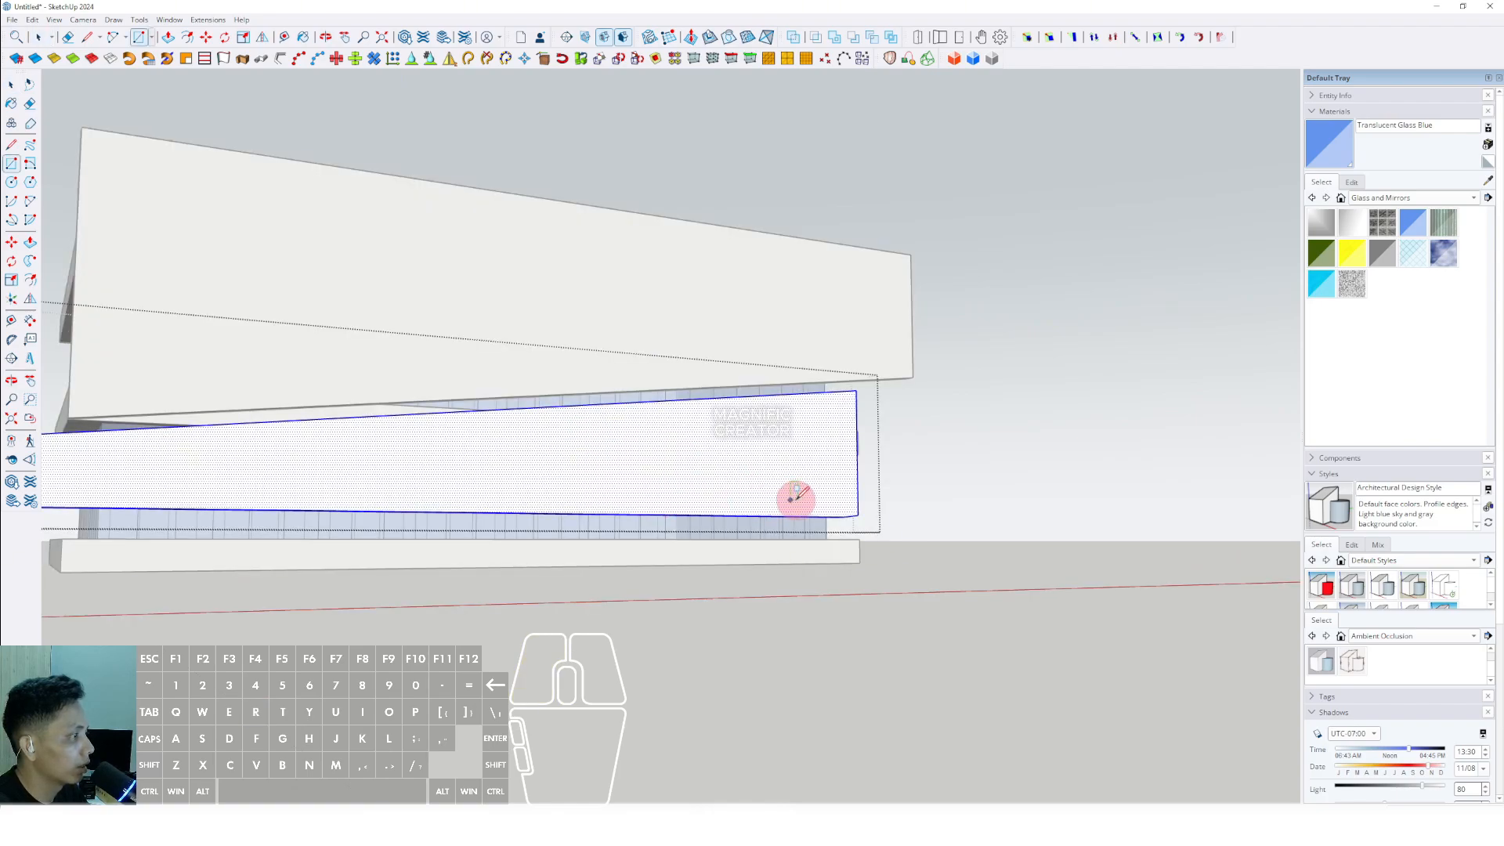
key(space)
key(r)
click(578, 462)
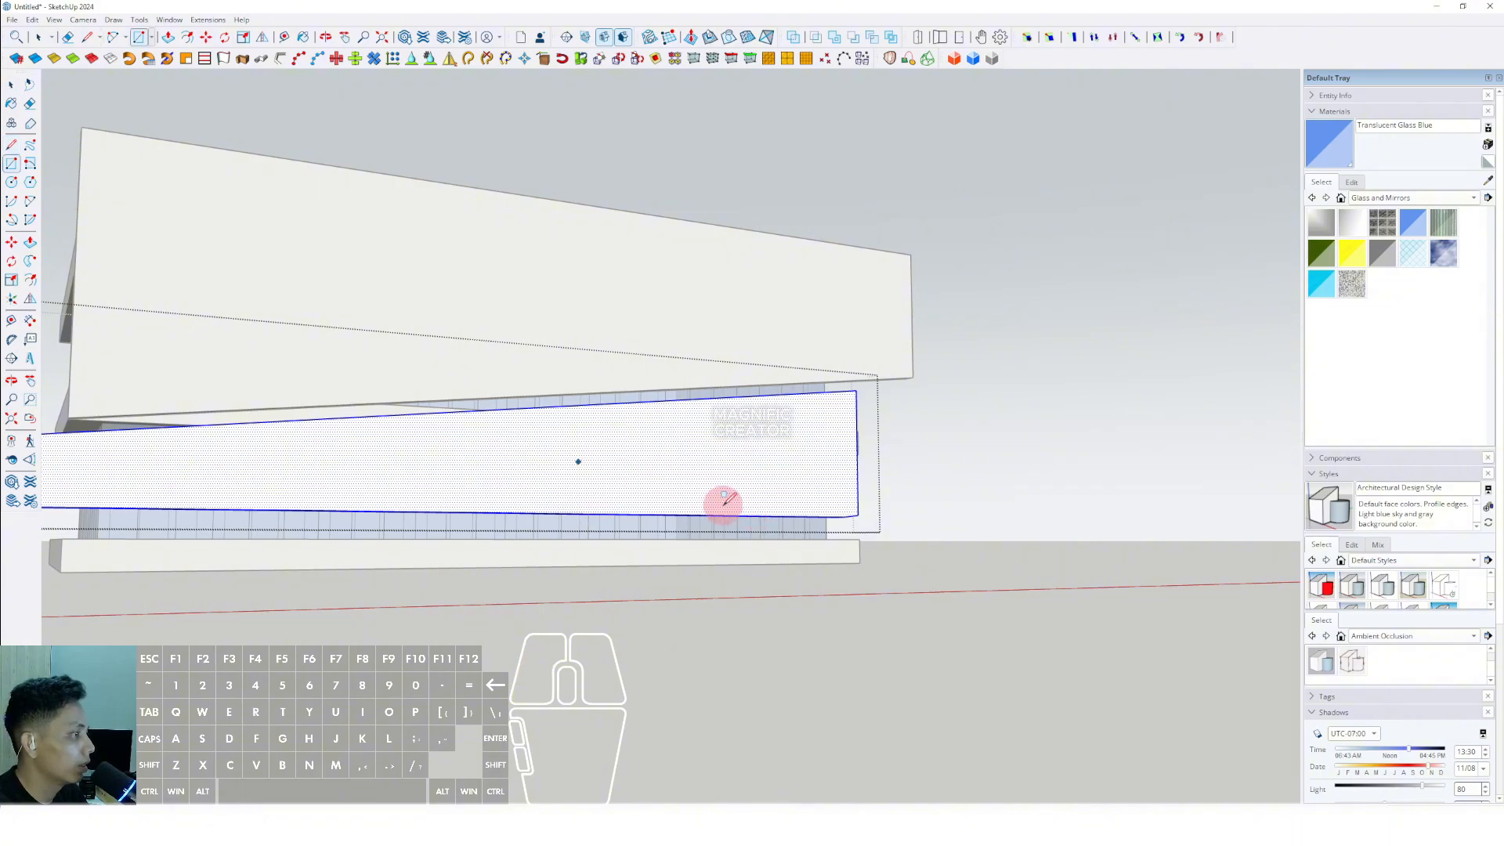
click(783, 513)
- Push/Pull the rectangle through the lower panel to cut the entrance opening, and close the group
scroll(752, 481, up, 2)
key(space)
click(745, 496)
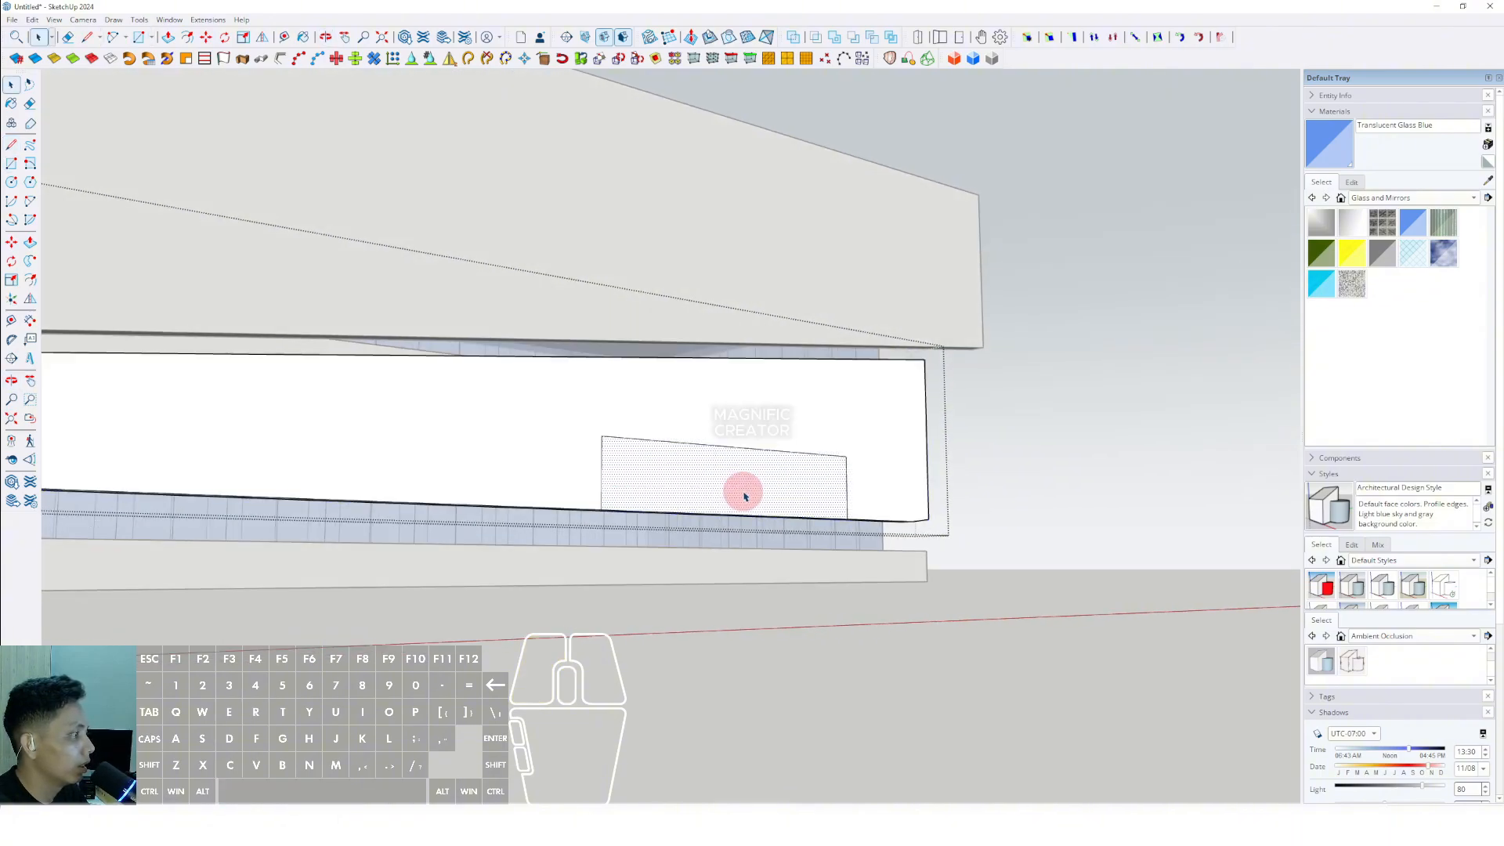
click(728, 495)
click(646, 507)
key(space)
scroll(645, 506, down, 3)
middle_drag(644, 506, 666, 526)
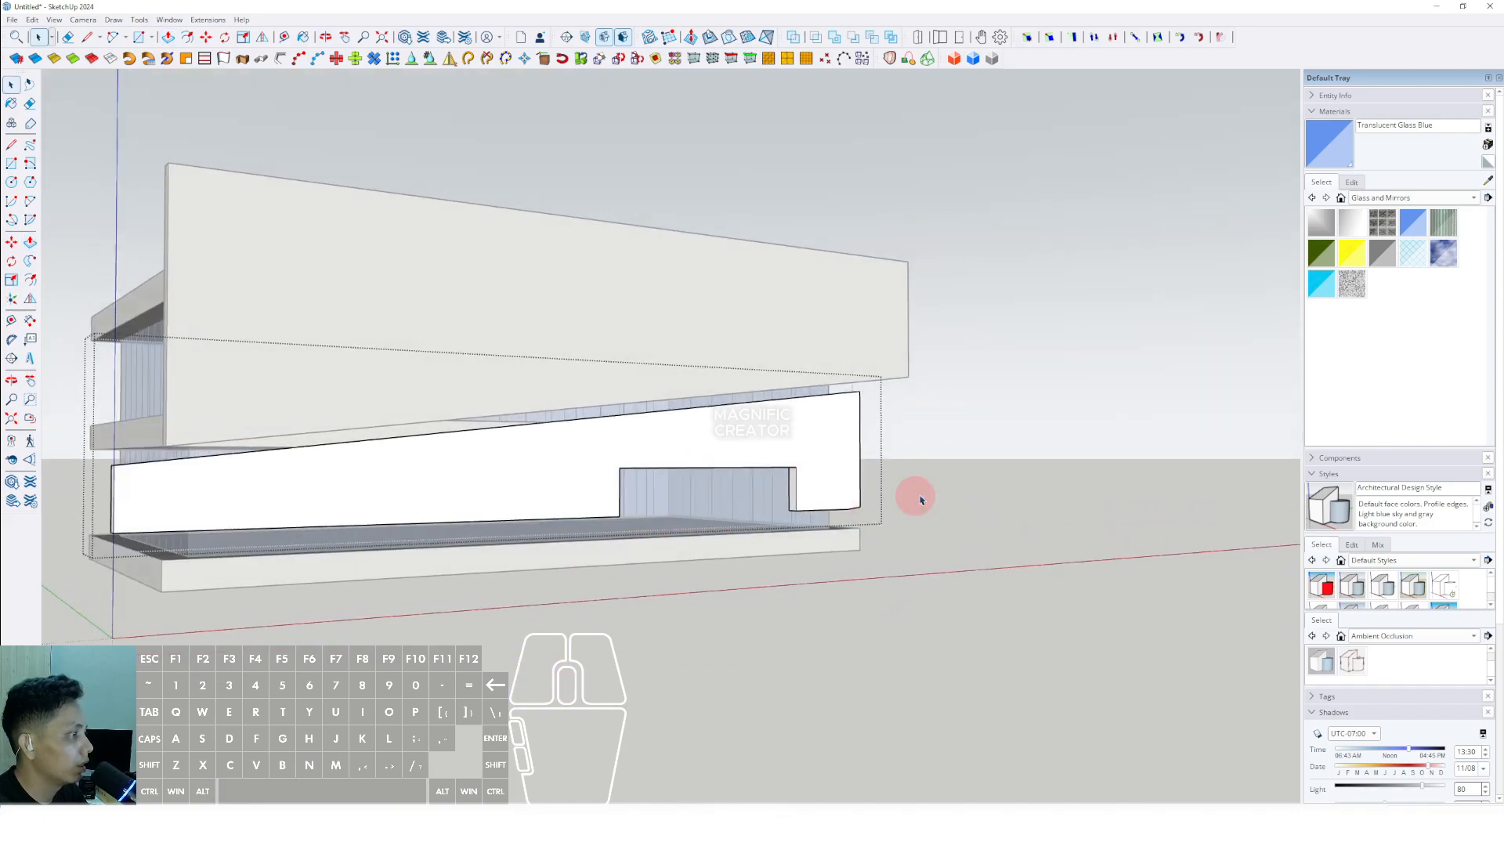
click(988, 457)
- Trace the top and both sides of the entrance opening with lines outside the panel group
mouse_move(986, 460)
middle_down()
mouse_move(799, 487)
mouse_move(493, 470)
mouse_move(703, 469)
mouse_move(530, 473)
middle_up()
scroll(618, 482, up, 2)
key(l)
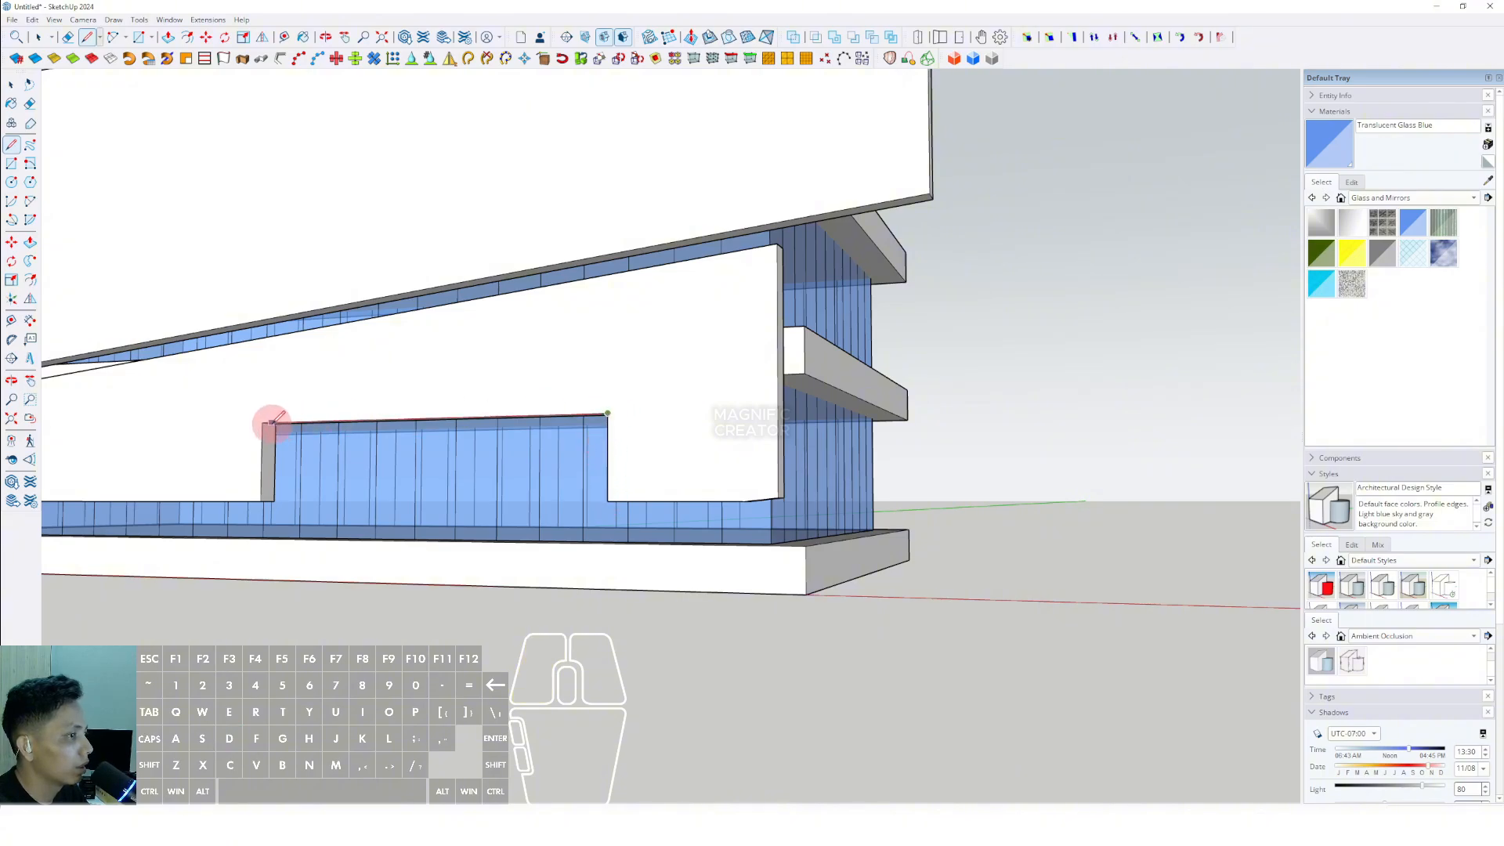
click(264, 500)
key(space)
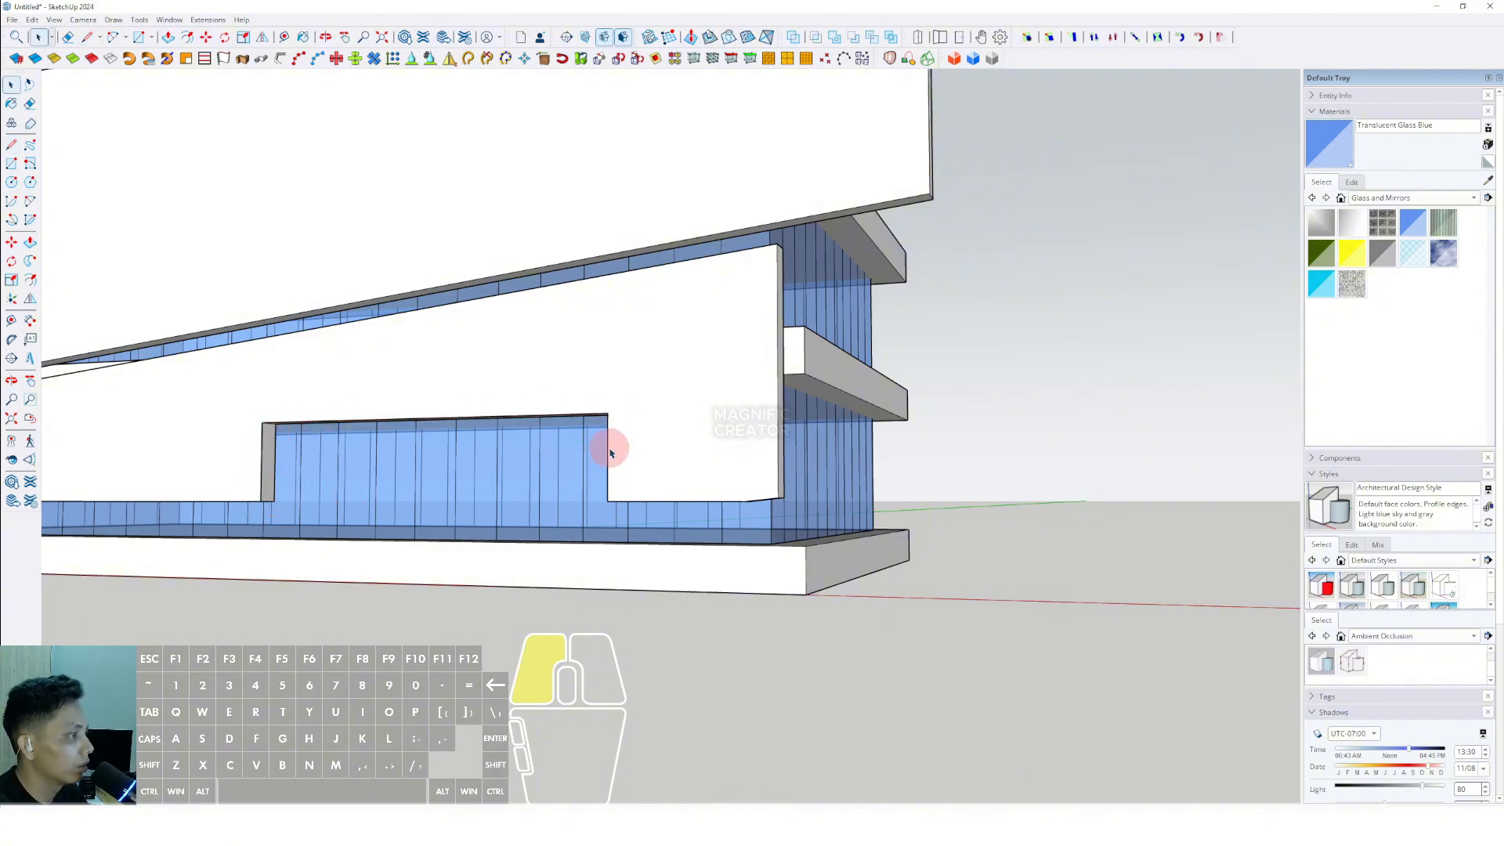
- Offset the traced opening outline outward and close its lower ends with short lines to form a frame face
click(624, 433)
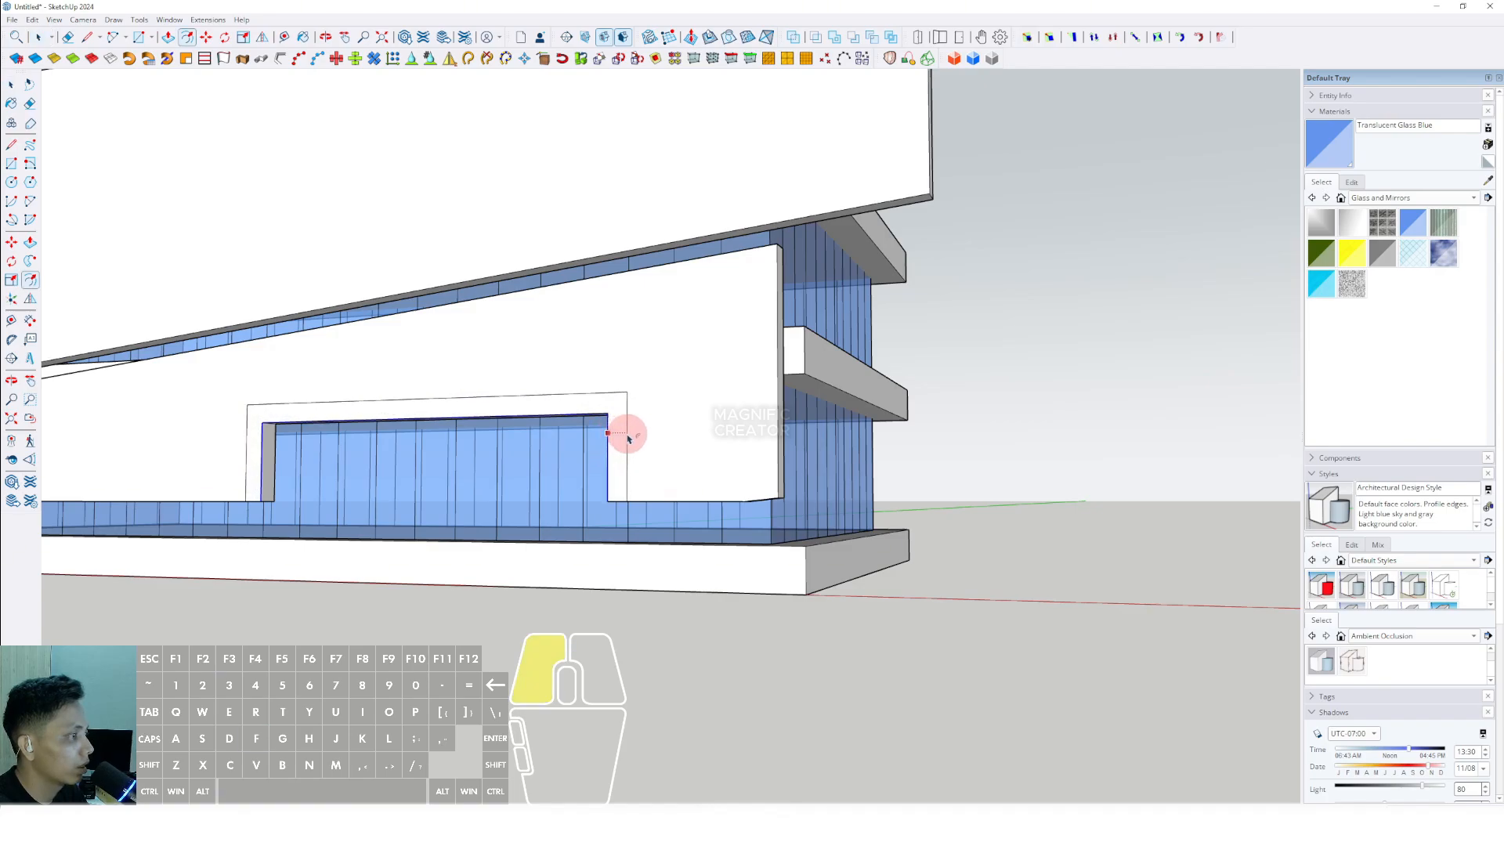
key(l)
scroll(264, 487, up, 1)
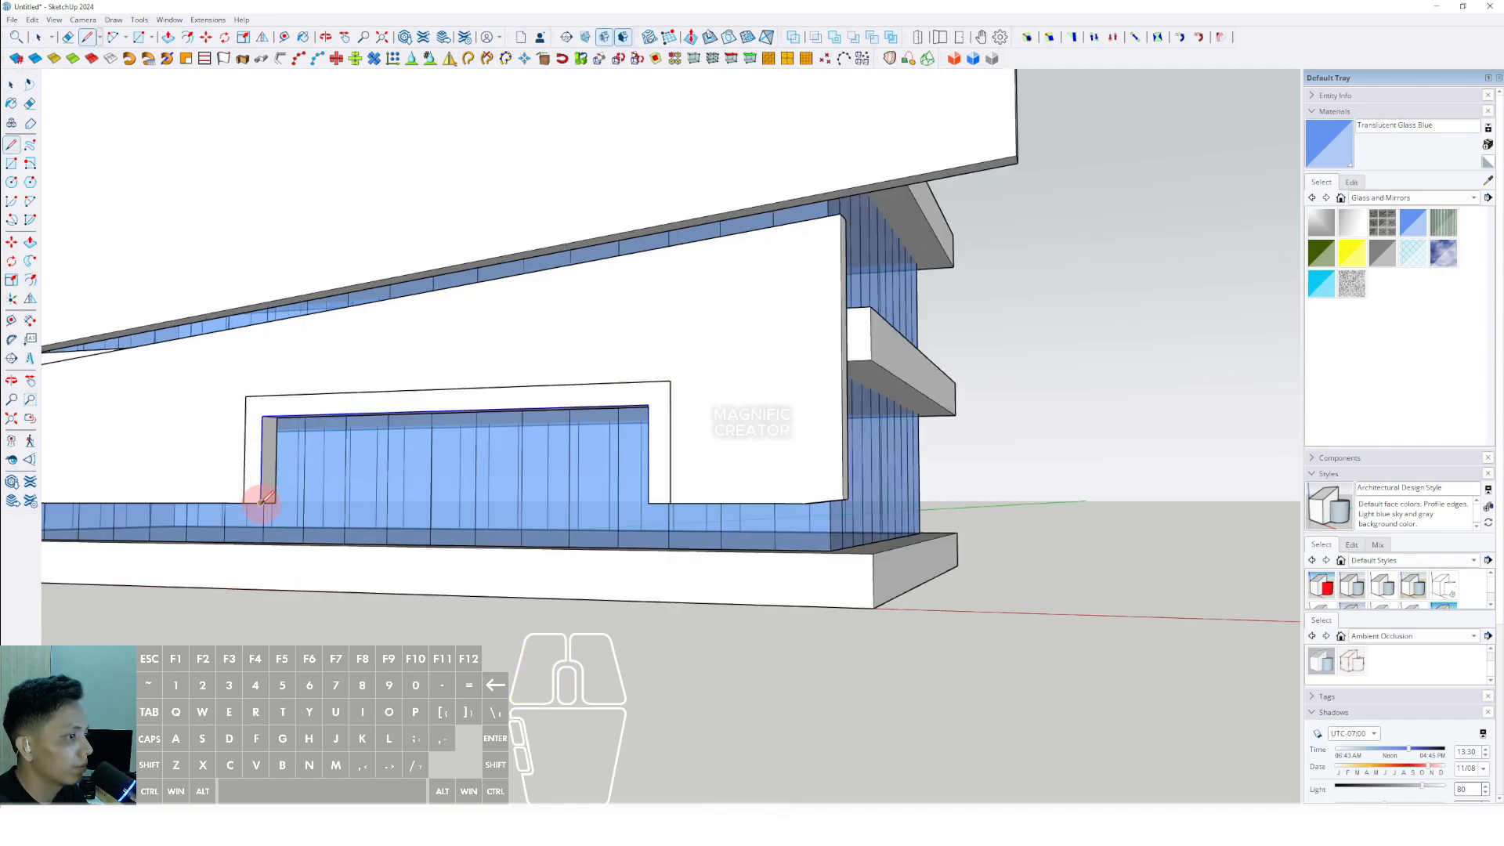
key(space)
- Push/Pull the frame face outward from the facade into an entrance canopy and make it a group
scroll(648, 429, down, 2)
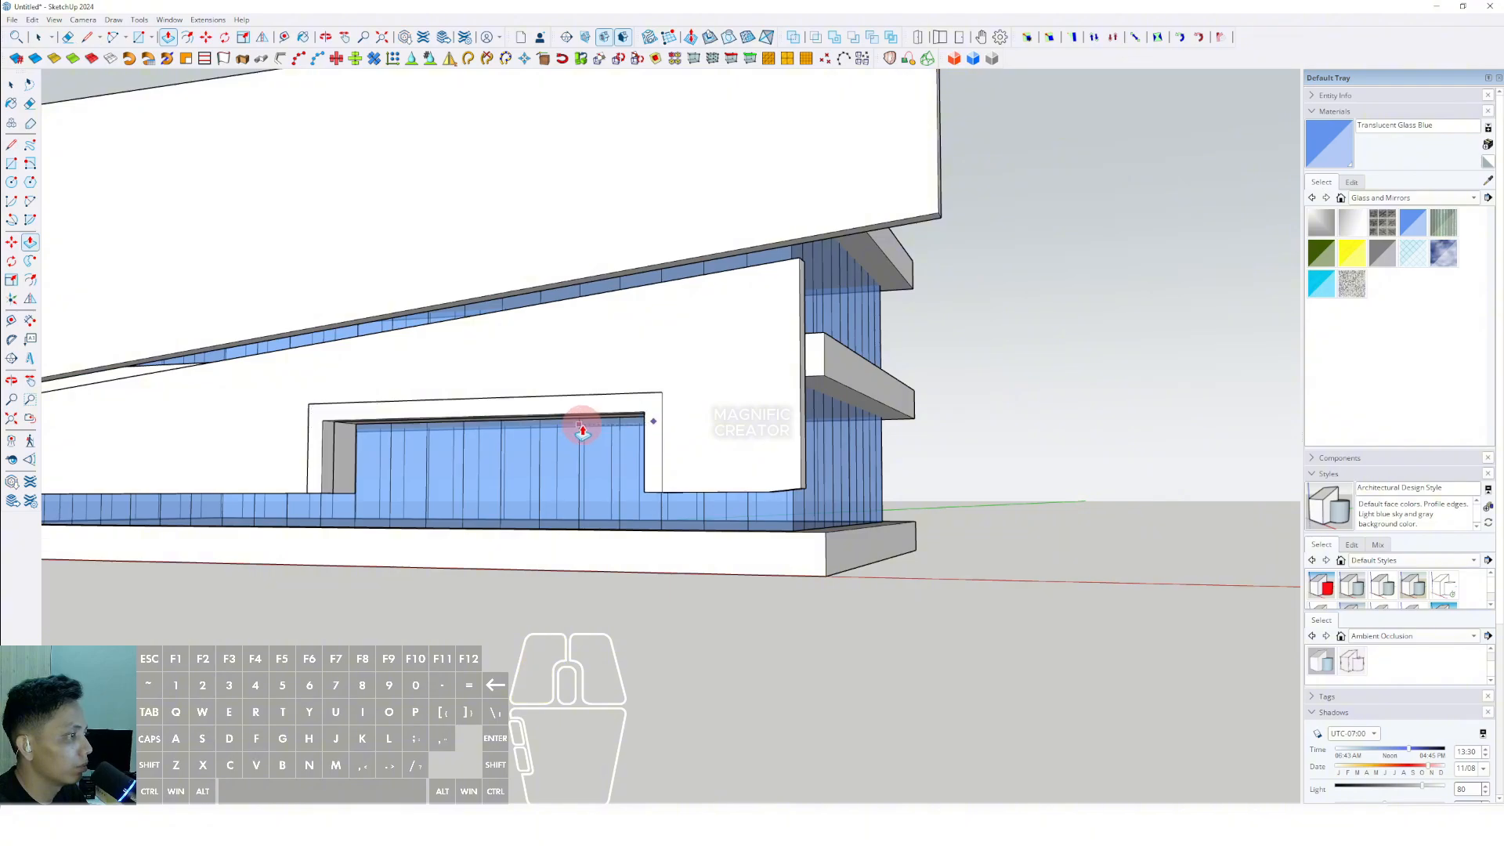
middle_drag(581, 426, 289, 483)
key(space)
triple_click(473, 429)
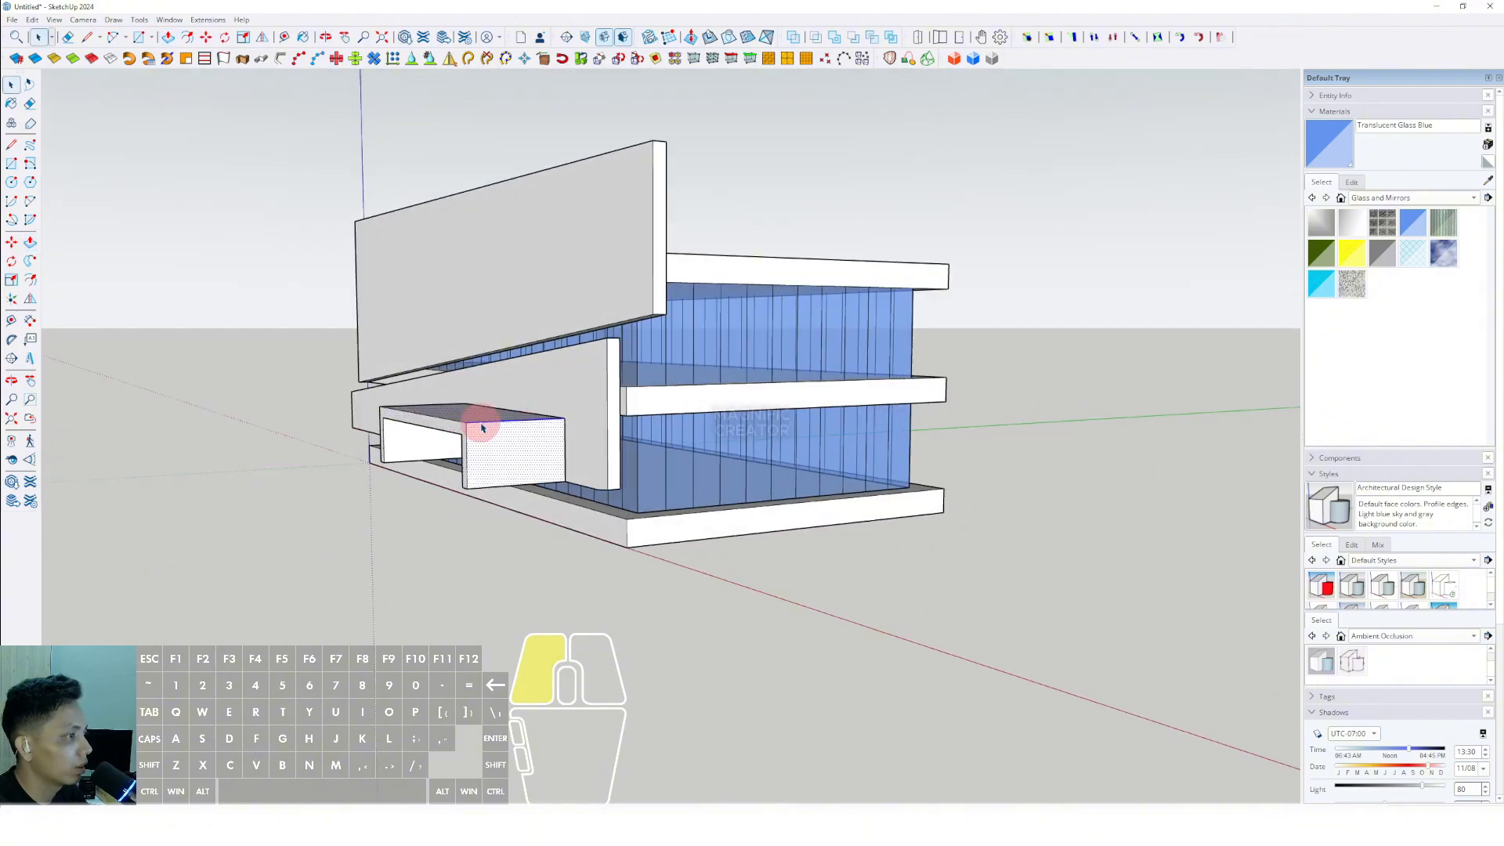
right_click(483, 424)
click(524, 535)
- Draw a rectangle over the lower half of the base slab's front face along its full length
middle_drag(480, 474, 819, 480)
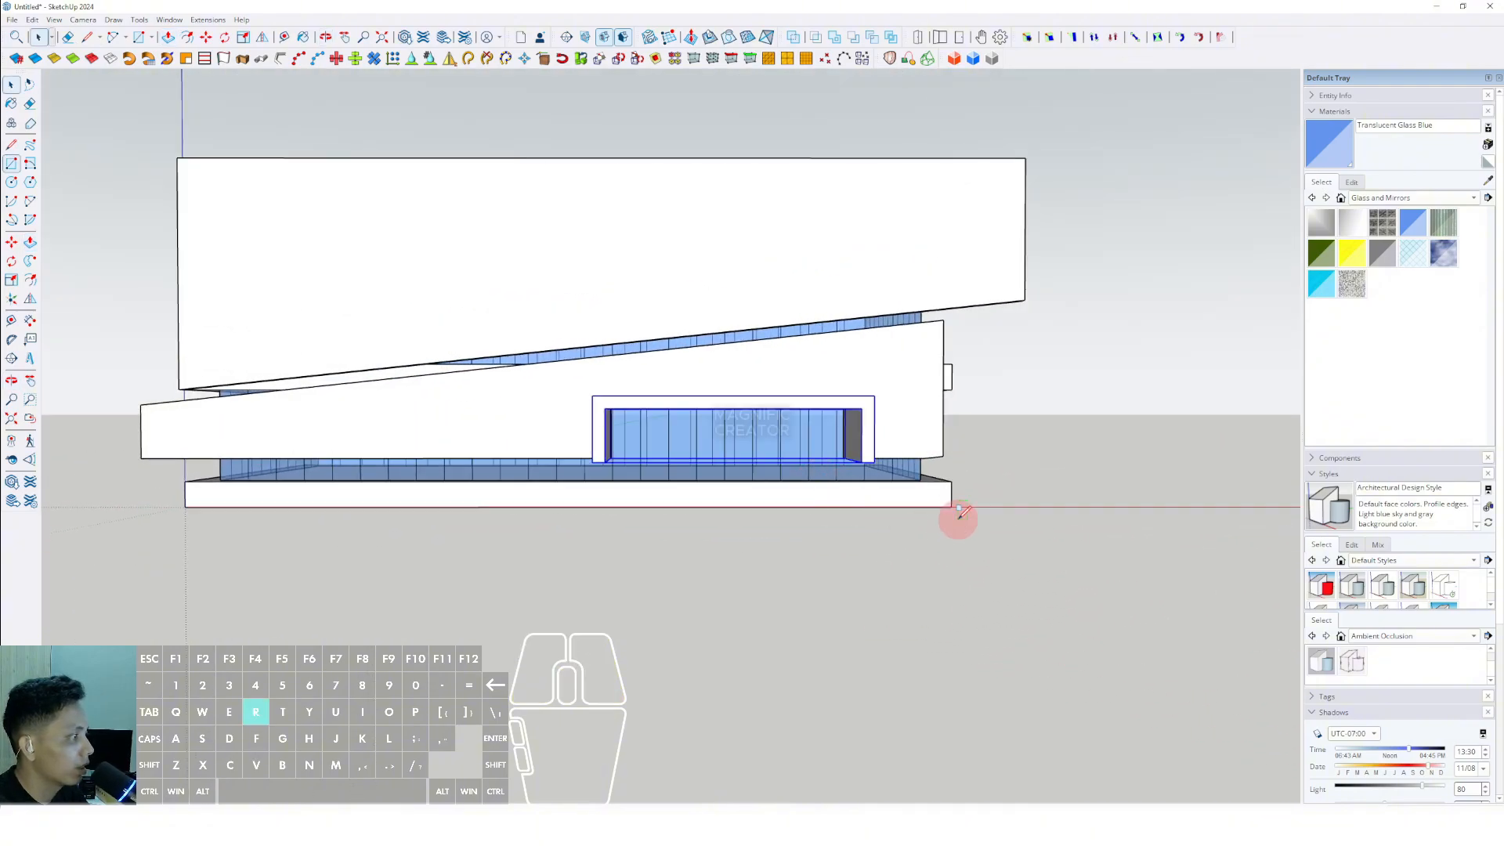
scroll(185, 494, up, 2)
key(v)
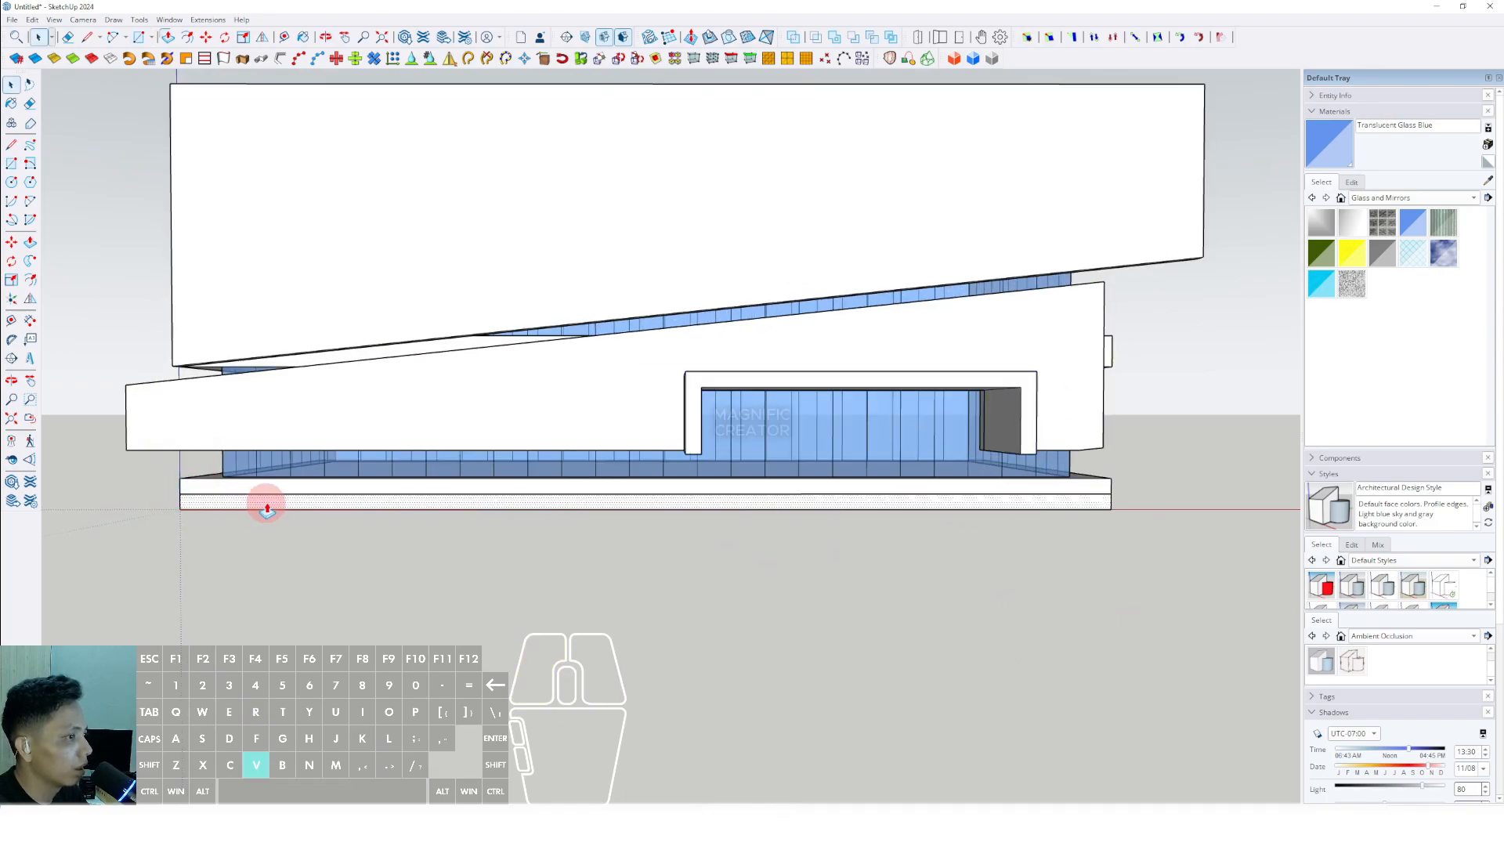
- Push/Pull the rectangle outward past the canopy to form a wide front terrace and make it a group
scroll(414, 550, down, 3)
middle_drag(614, 581, 759, 530)
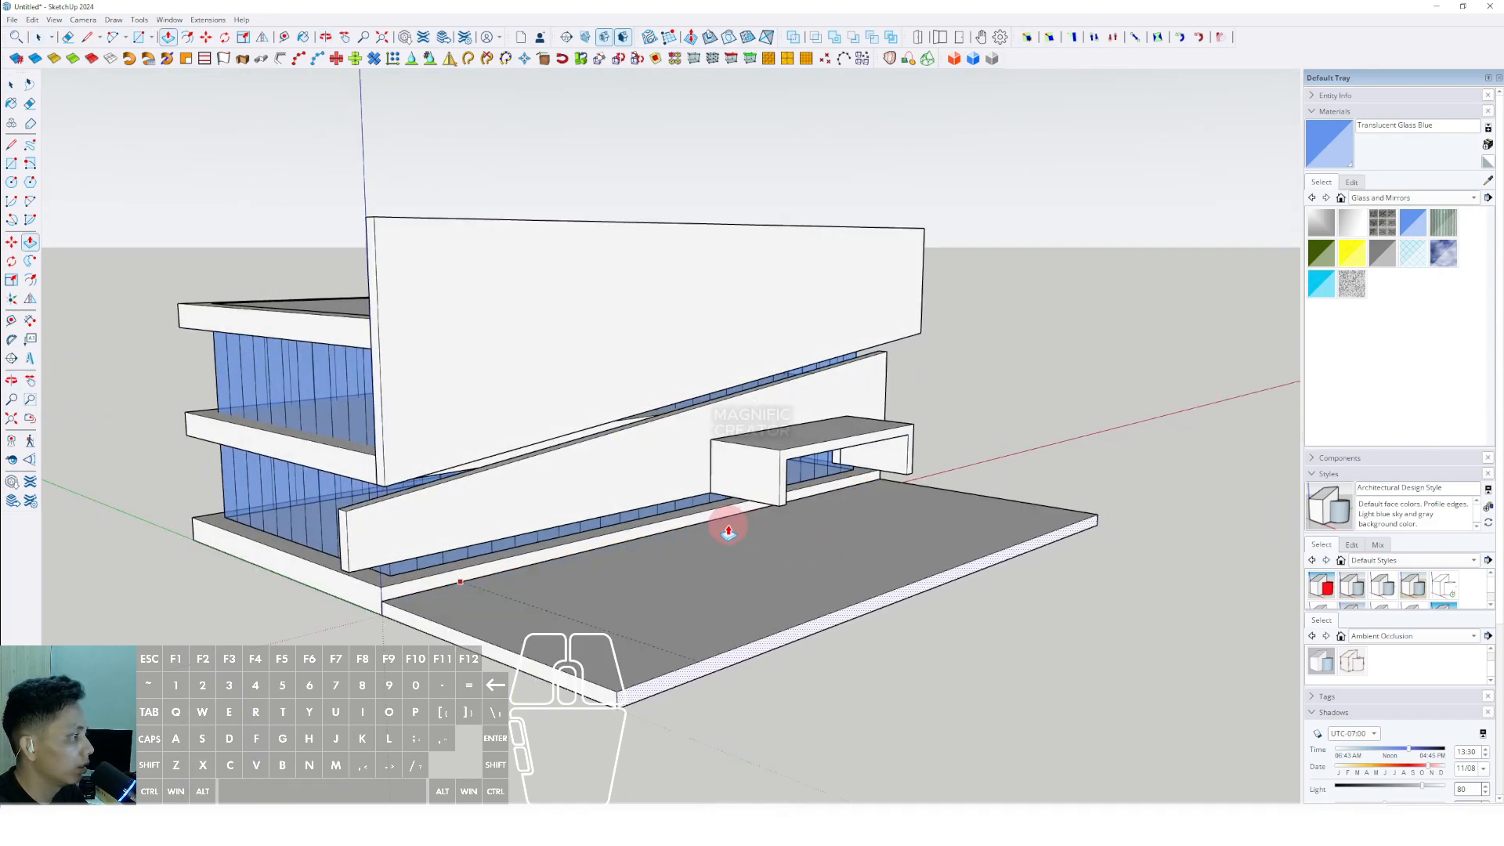
key(space)
right_click(816, 587)
click(859, 480)
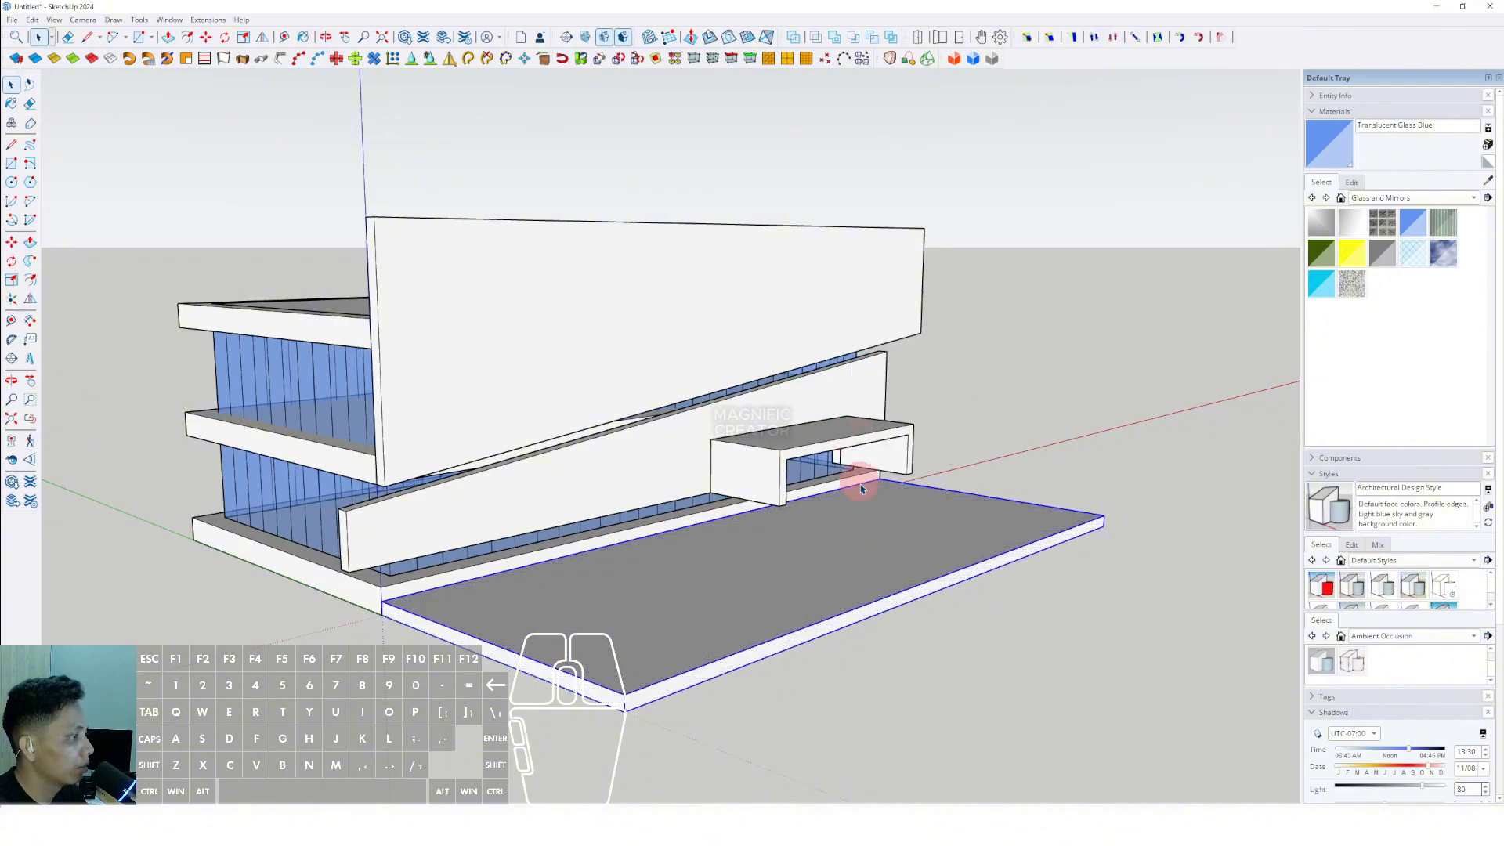
- Draw a small circle on the underside of one canopy leg near its front corner
middle_drag(768, 513, 508, 454)
scroll(607, 434, up, 5)
shift+middle_drag(608, 462, 698, 487)
middle_drag(698, 487, 708, 458)
scroll(715, 460, up, 4)
scroll(715, 457, up, 2)
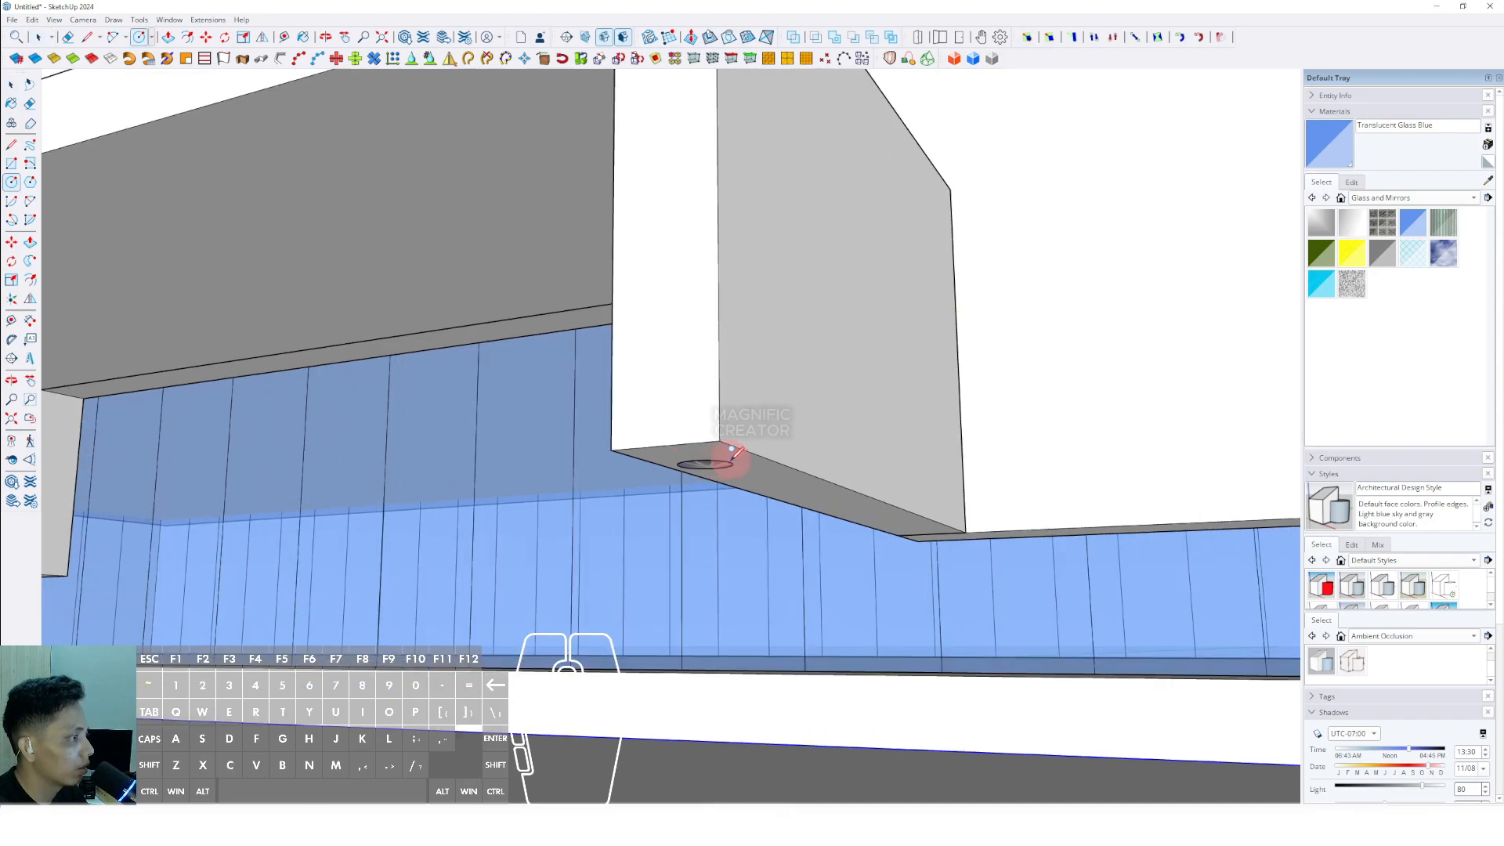
- Push/Pull the circle down to the terrace to form a round column and make it a group
scroll(711, 524, down, 3)
middle_drag(711, 524, 708, 640)
scroll(708, 640, down, 3)
click(775, 705)
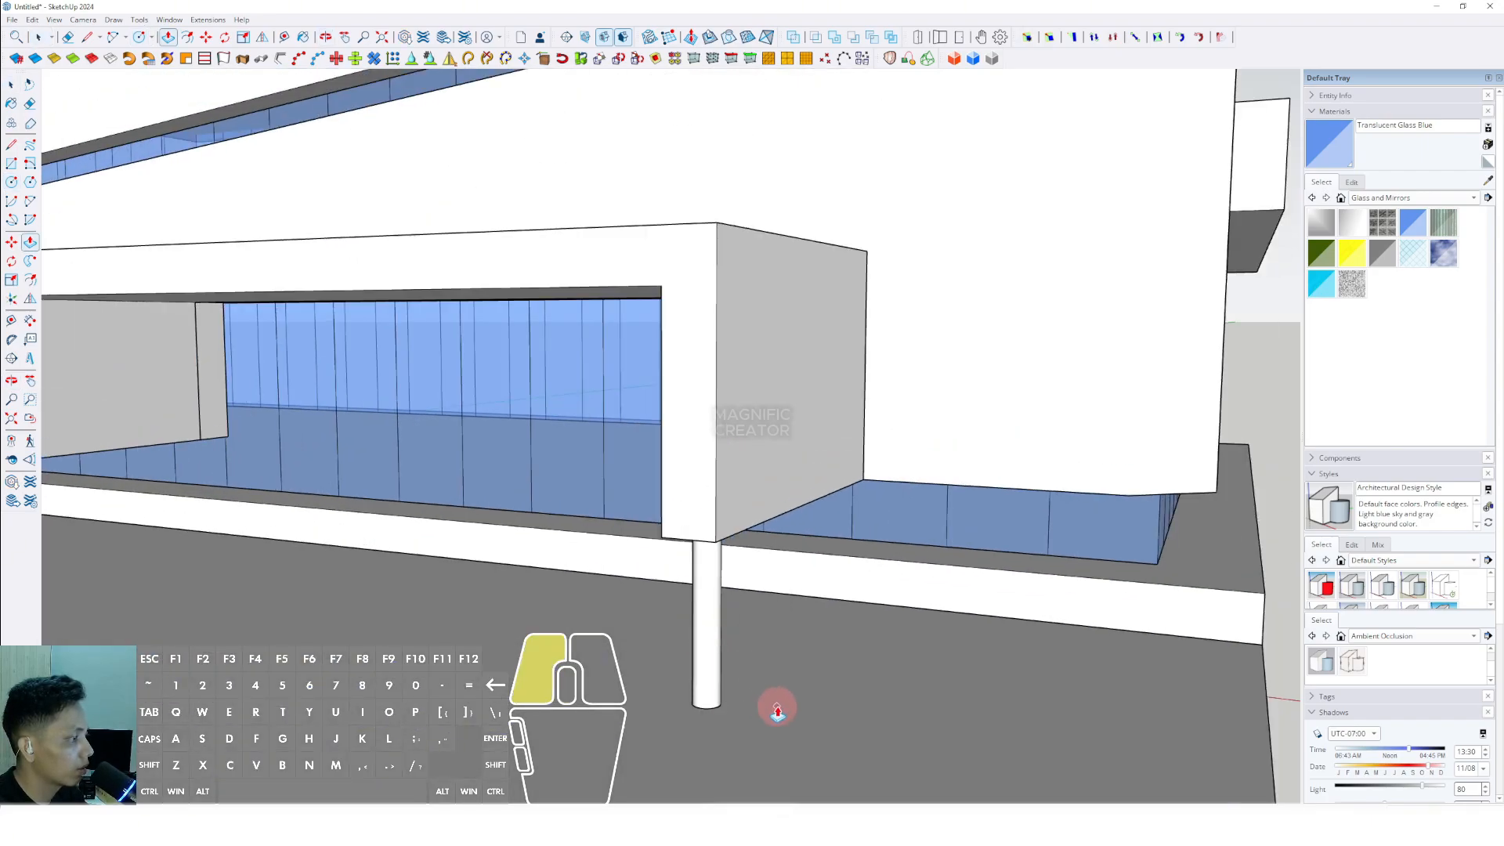
key(space)
triple_click(718, 624)
right_click(722, 625)
click(774, 441)
- Copy the column across to the underside of the opposite canopy leg
scroll(713, 526, down, 4)
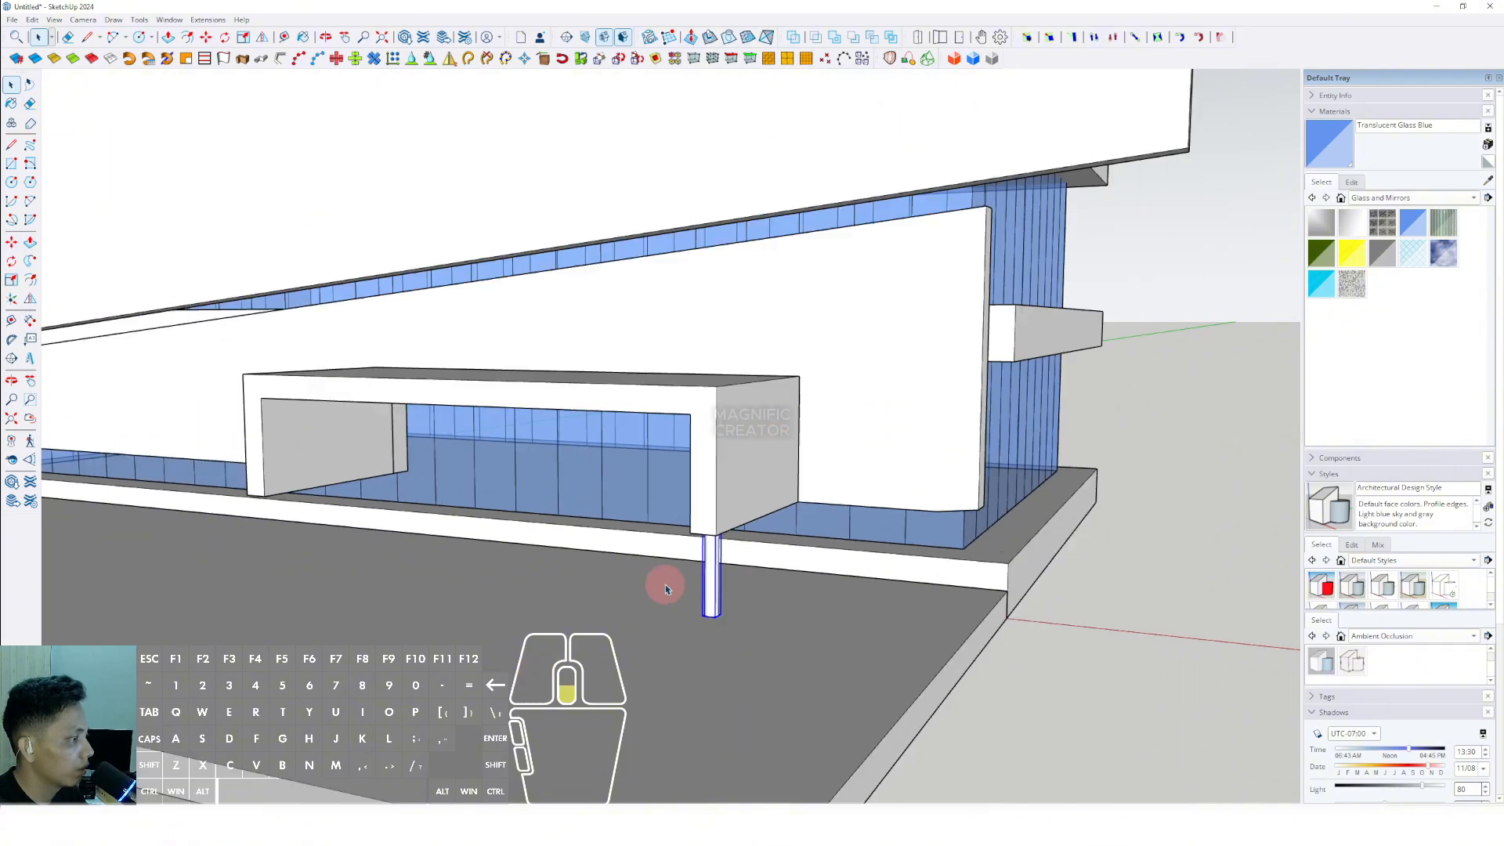
middle_drag(664, 584, 818, 585)
scroll(618, 624, down, 1)
shift+middle_drag(321, 616, 554, 608)
scroll(738, 564, up, 1)
click(711, 559)
scroll(711, 558, down, 3)
- Select both front columns and copy them twice toward the building, evenly spaced beneath the canopy legs
key(space)
scroll(553, 608, up, 3)
key(m)
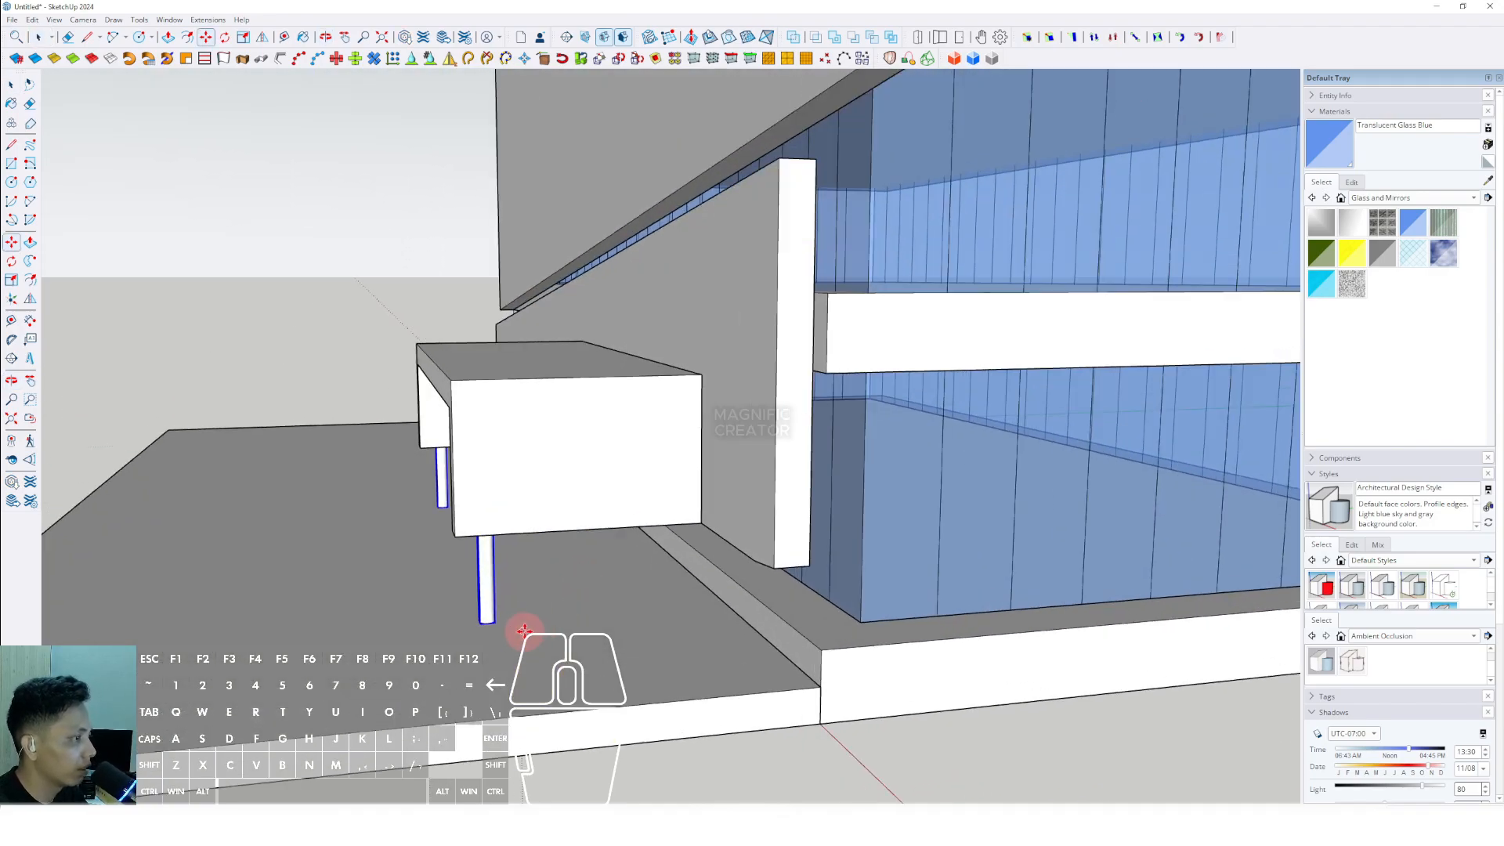
click(590, 635)
key(ctrl)
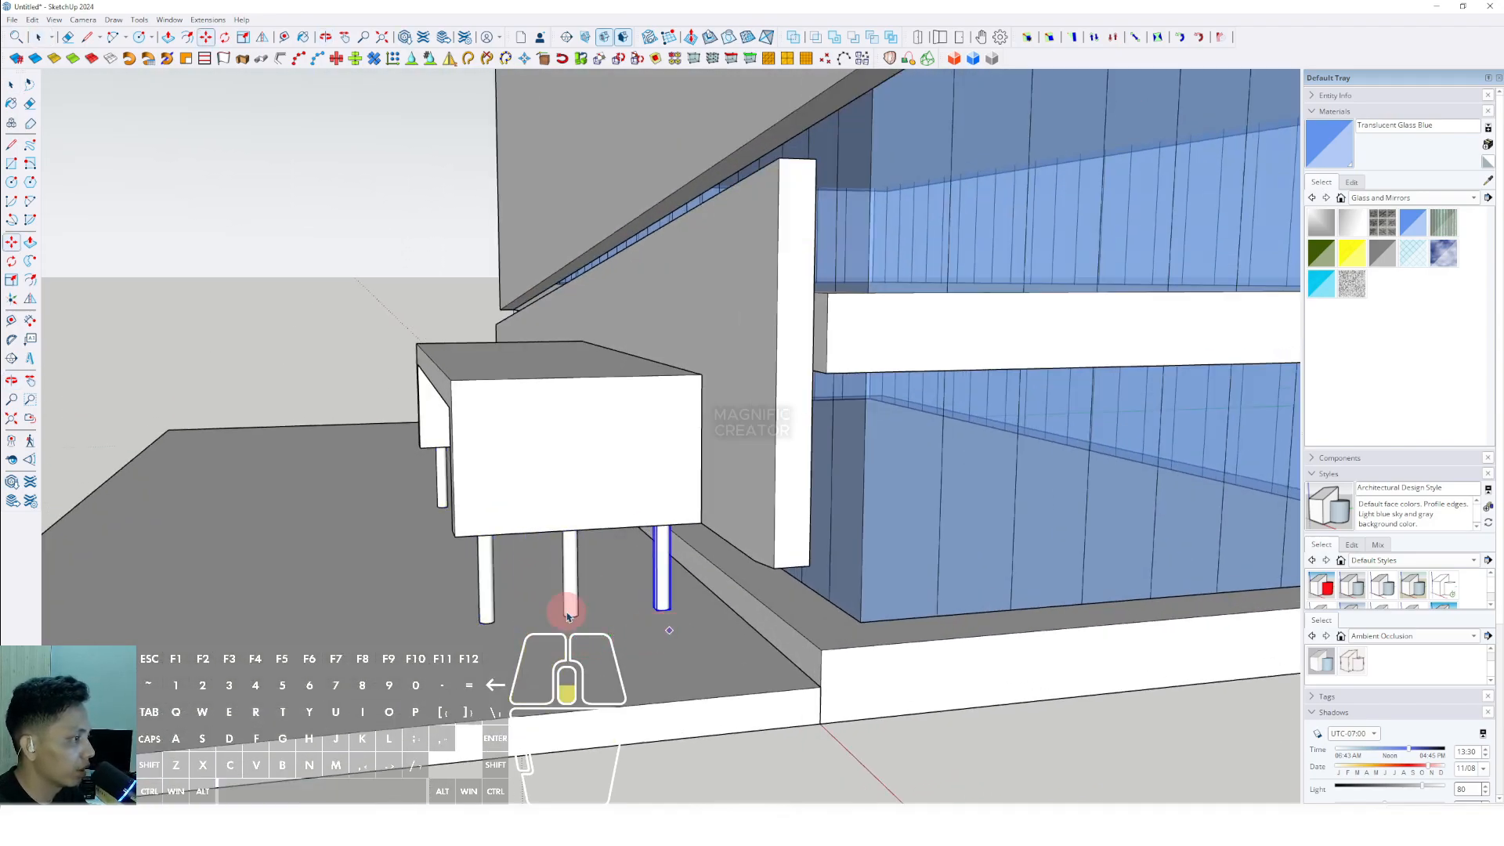
key(space)
- Draw a rectangle on the base slab's front face between the columns, reaching down to the terrace
middle_drag(568, 617, 689, 599)
scroll(823, 533, down, 4)
scroll(712, 534, up, 1)
scroll(786, 580, up, 2)
scroll(681, 591, up, 3)
key(r)
scroll(881, 597, up, 1)
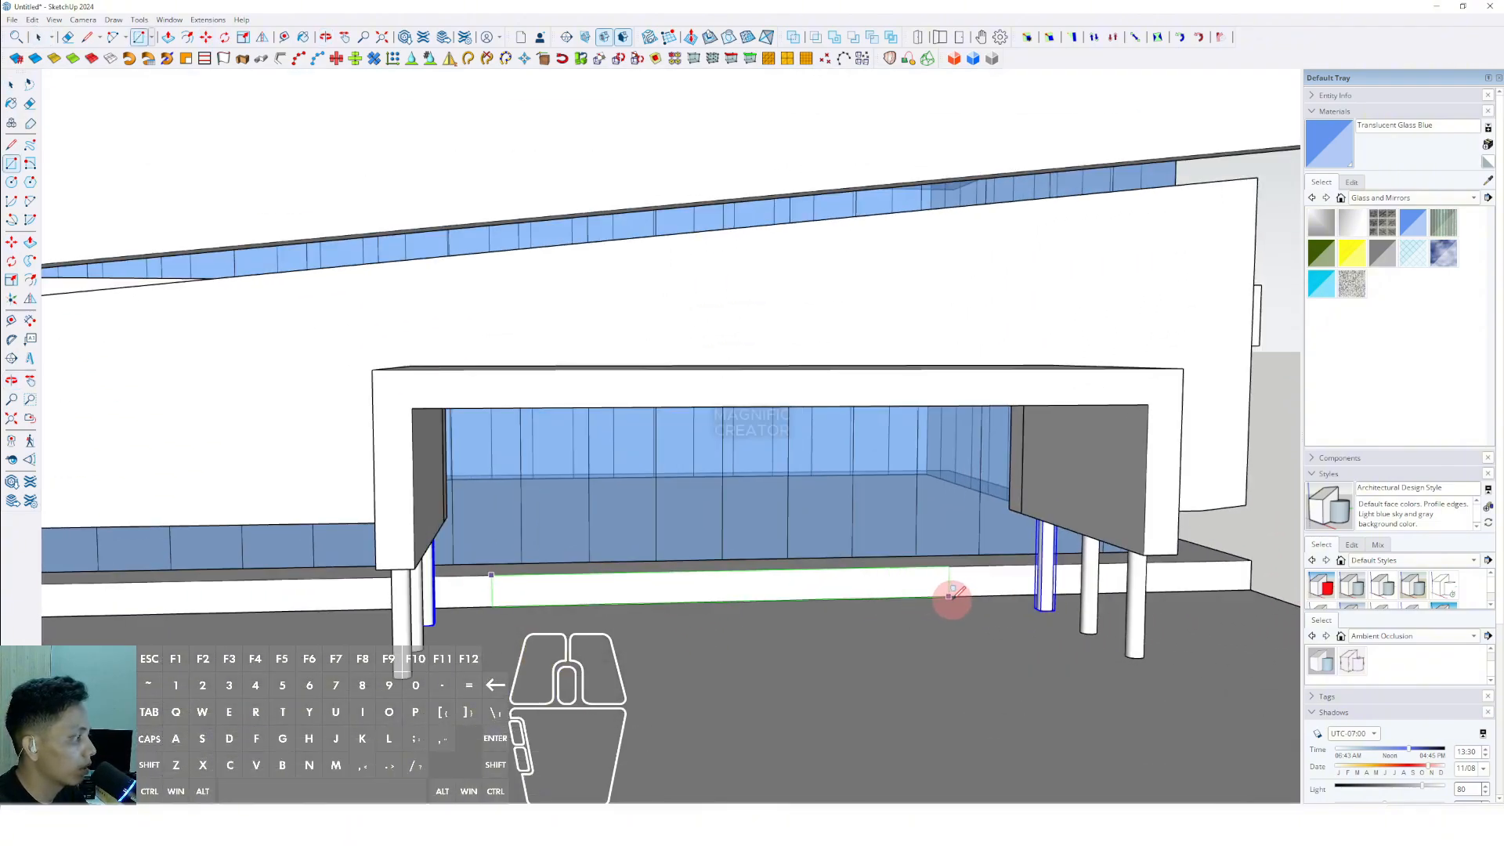
click(953, 598)
- Push/Pull the rectangle outward beneath the canopy to form an entrance platform
key(v)
click(942, 577)
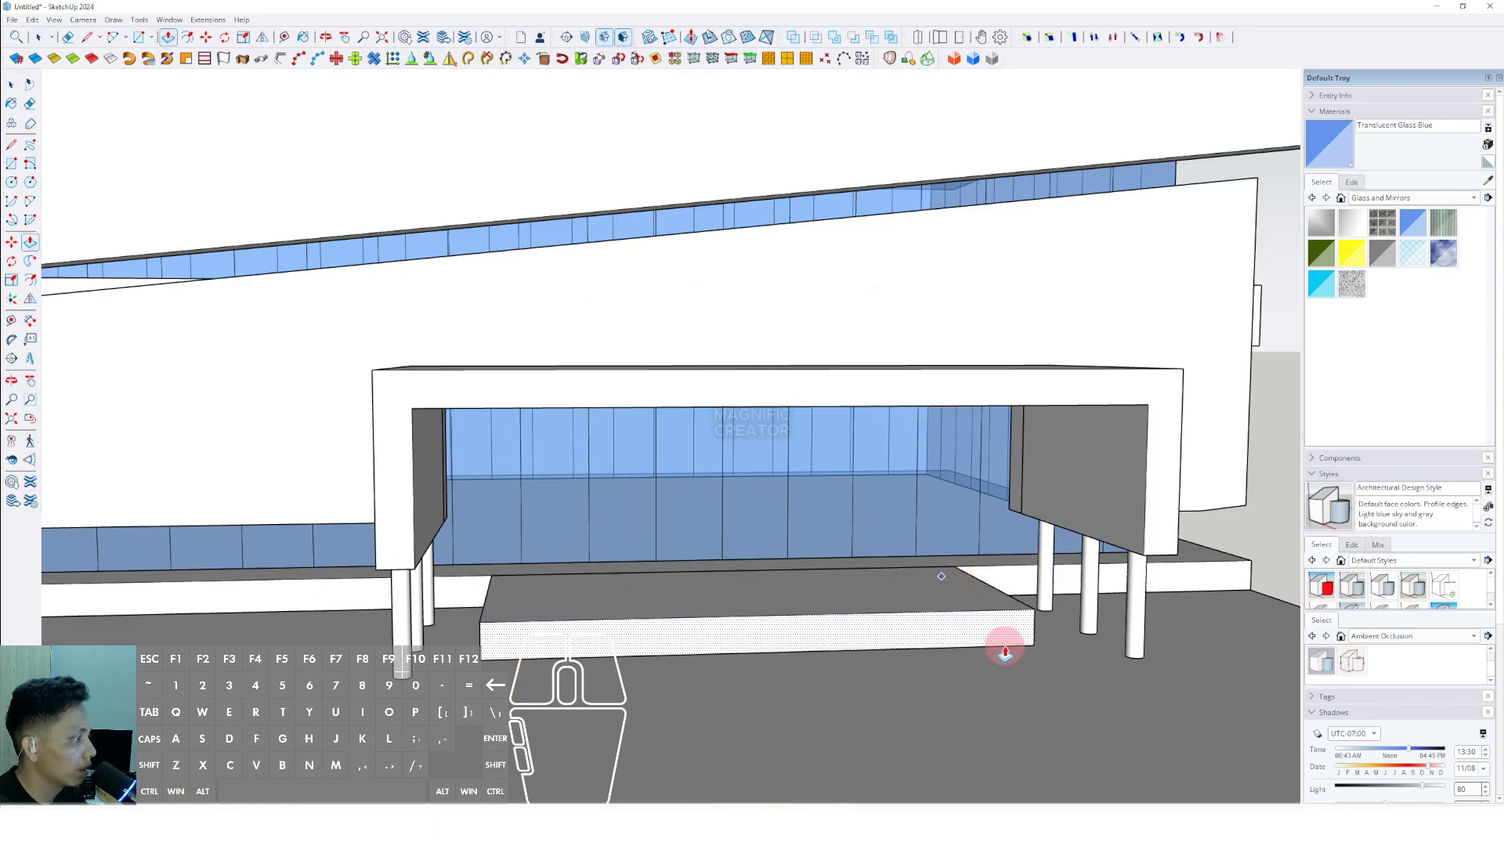
click(1003, 641)
key(space)
- Copy the entrance platform's top front edge down to its bottom edge, dividing the front face into four equal horizontal strips
middle_drag(1003, 640, 684, 636)
click(670, 630)
scroll(671, 631, up, 2)
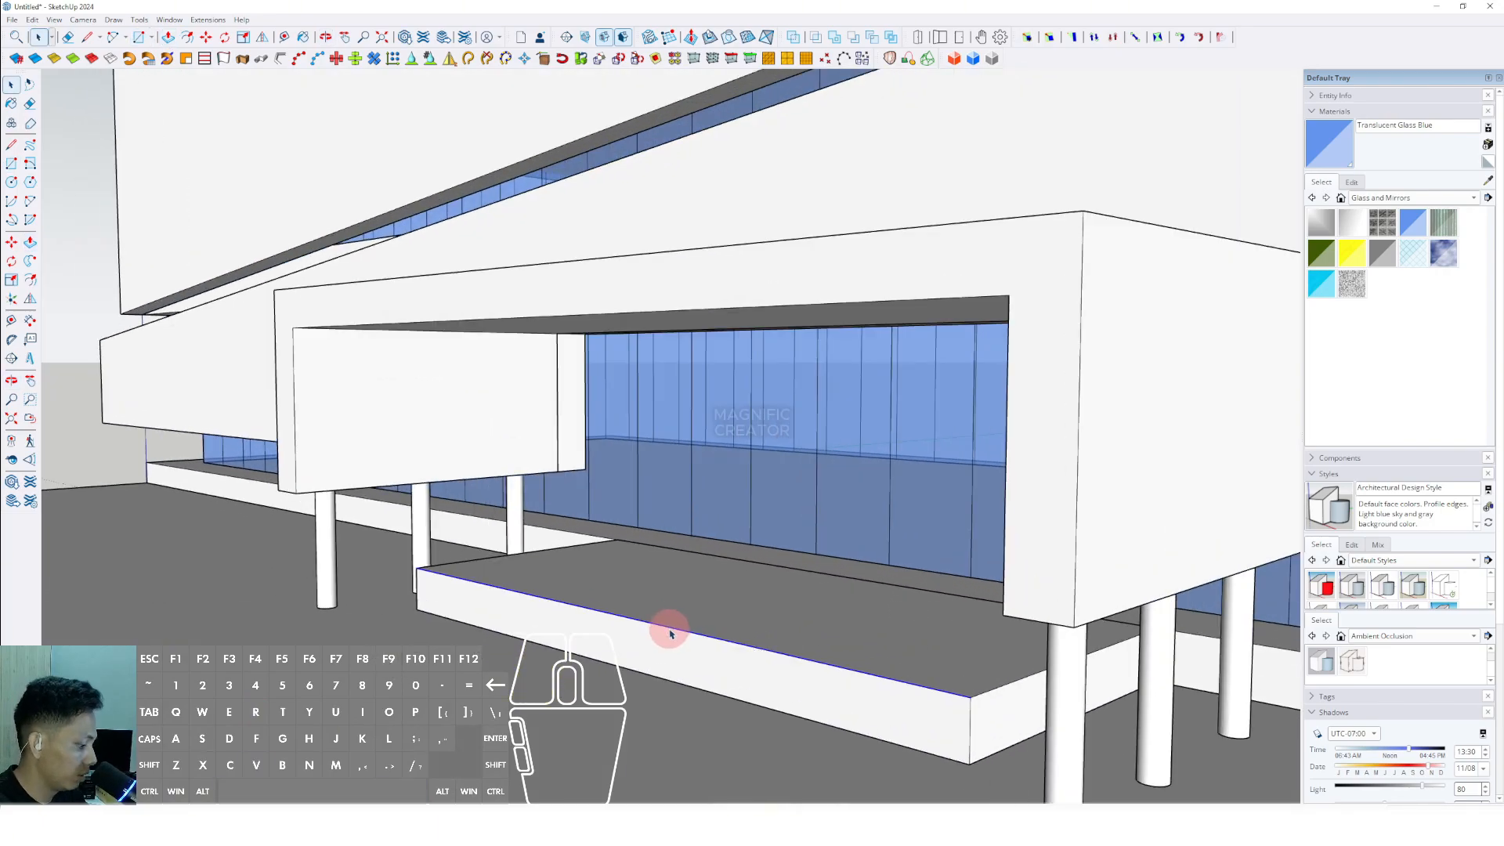
scroll(657, 632, up, 2)
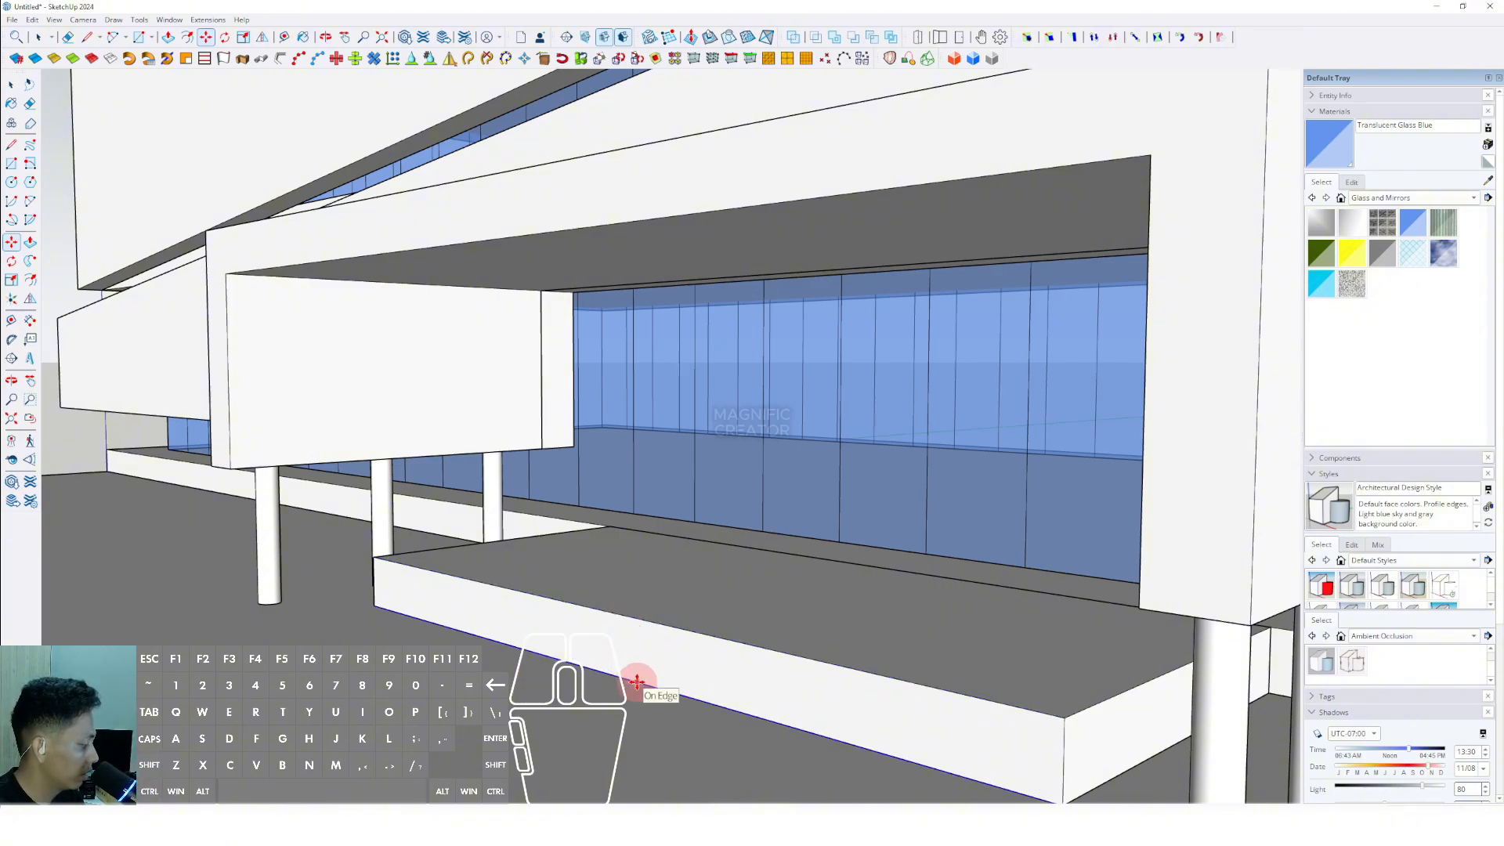
key(Return)
scroll(608, 662, up, 3)
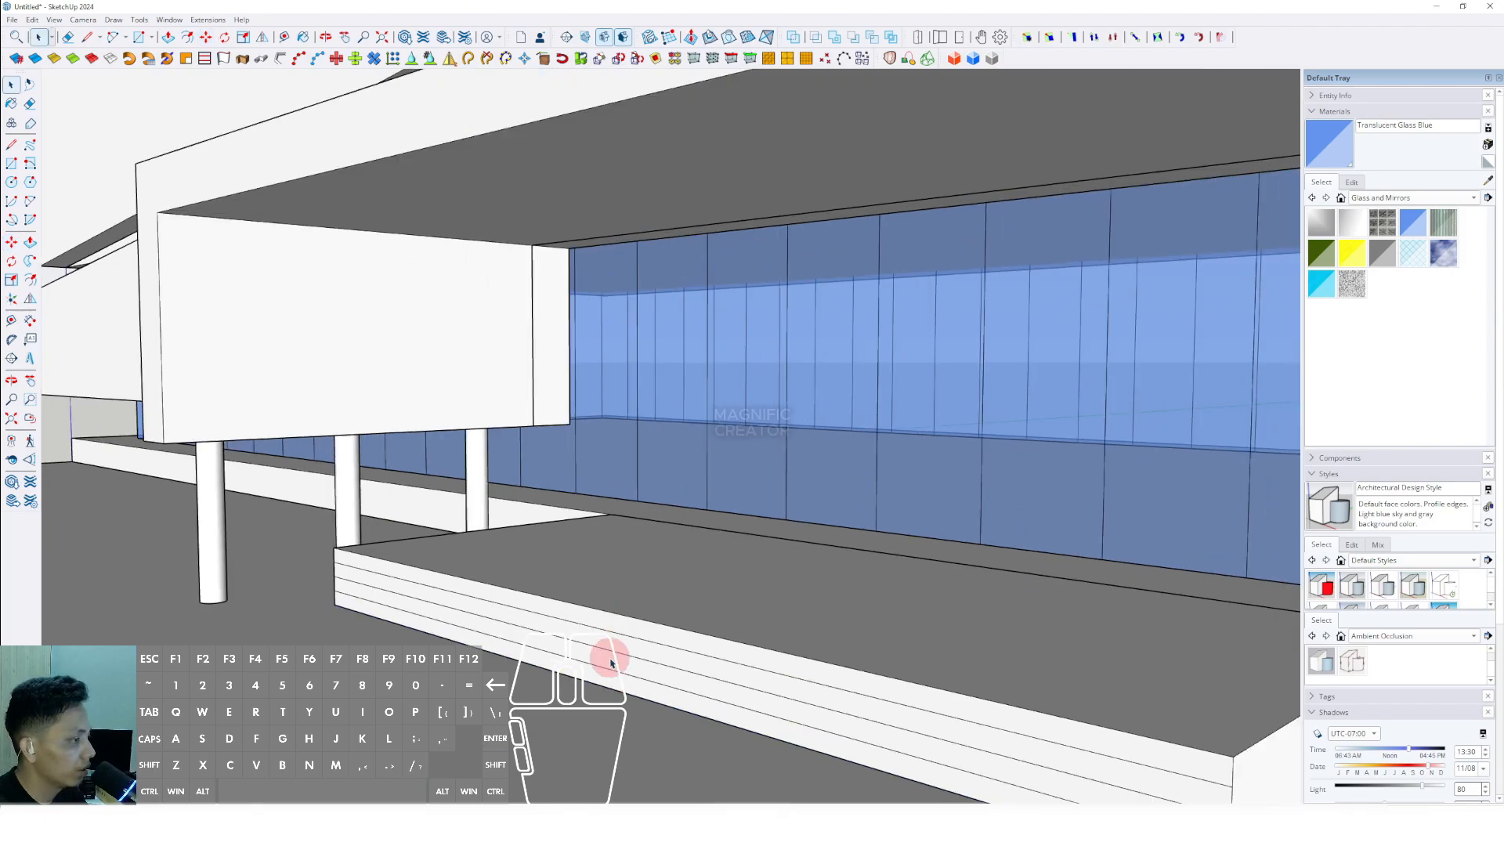
- Push/Pull the upper strips of the platform's front face inward by progressively smaller amounts to form stair steps
key(v)
click(651, 627)
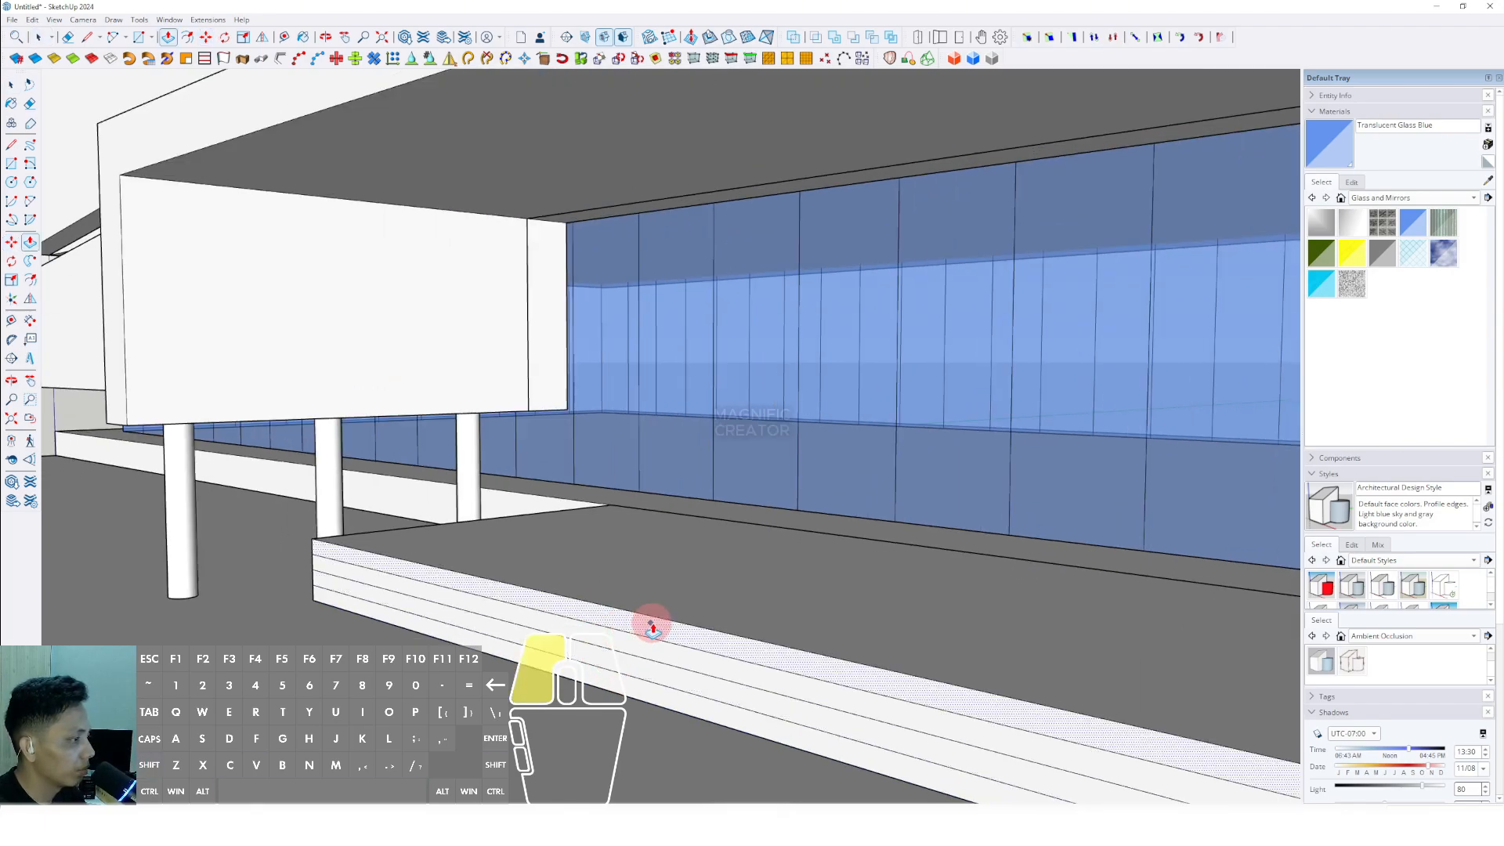
click(720, 637)
click(698, 661)
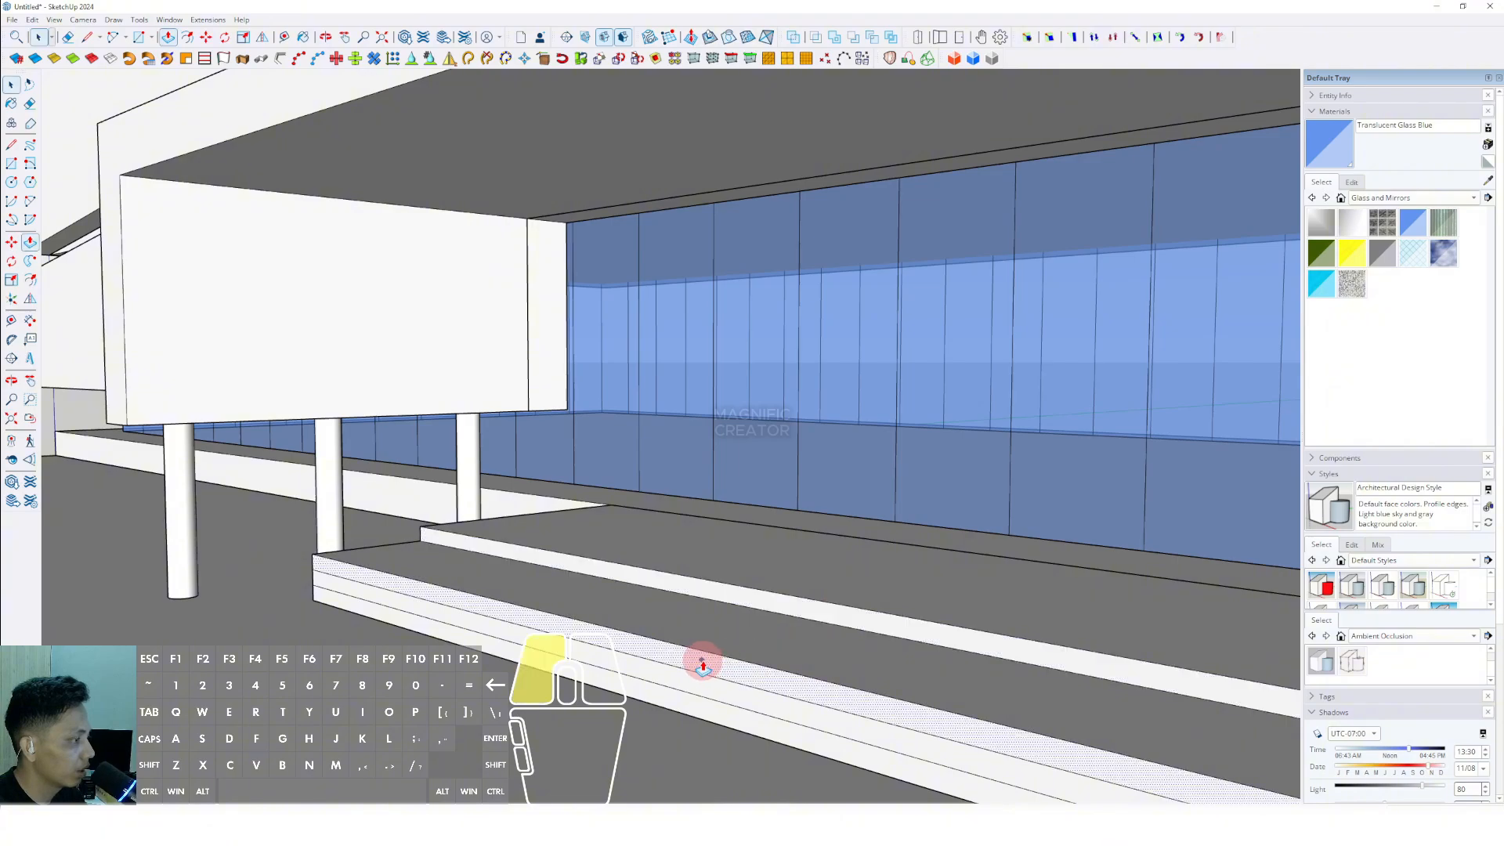
click(768, 644)
key(v)
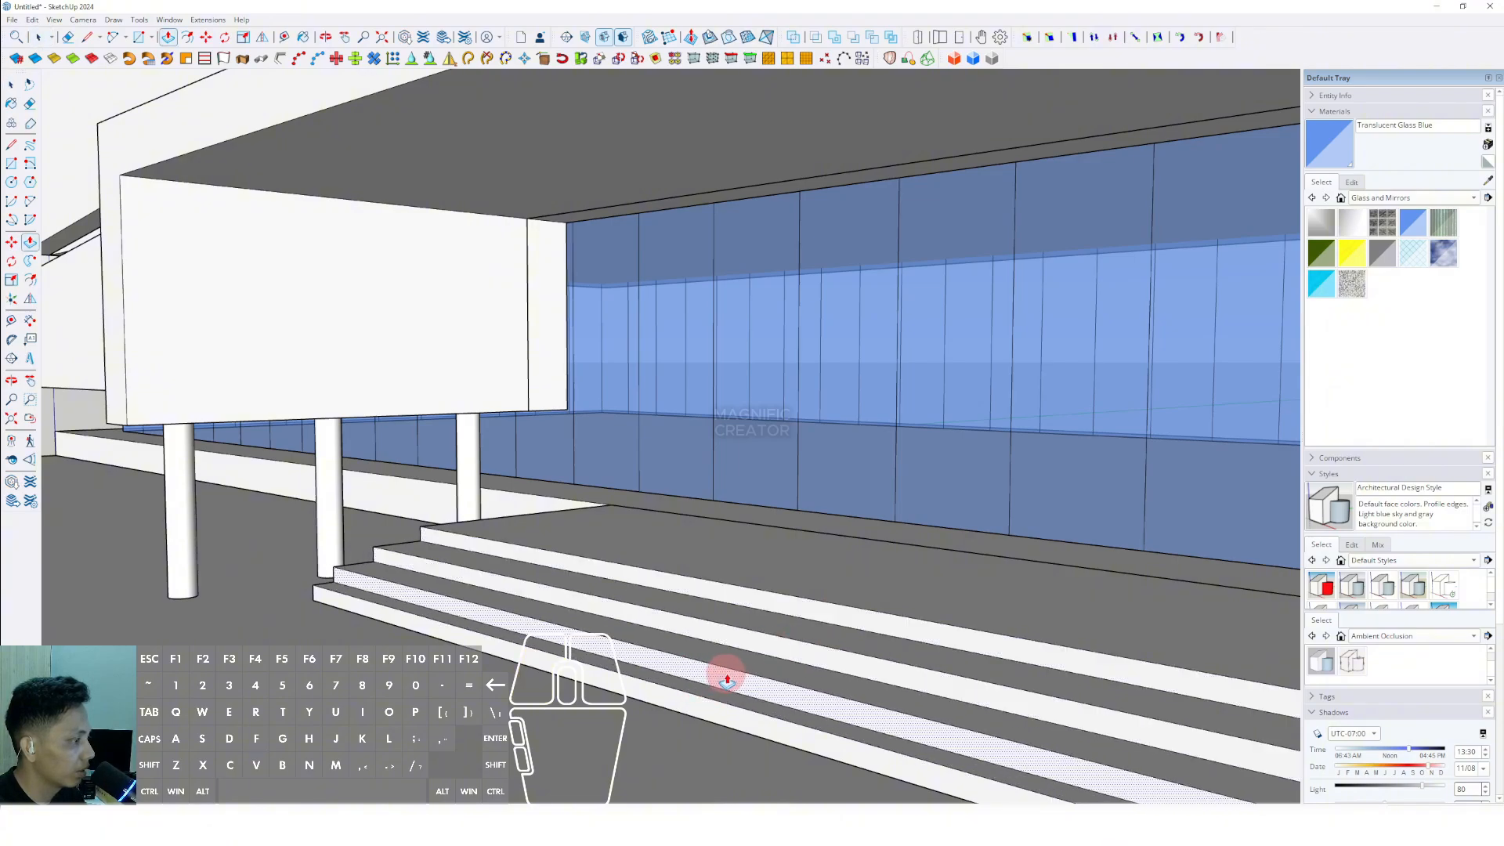
scroll(721, 671, down, 5)
middle_drag(588, 520, 807, 572)
key(F9)
triple_click(789, 553)
right_click(789, 553)
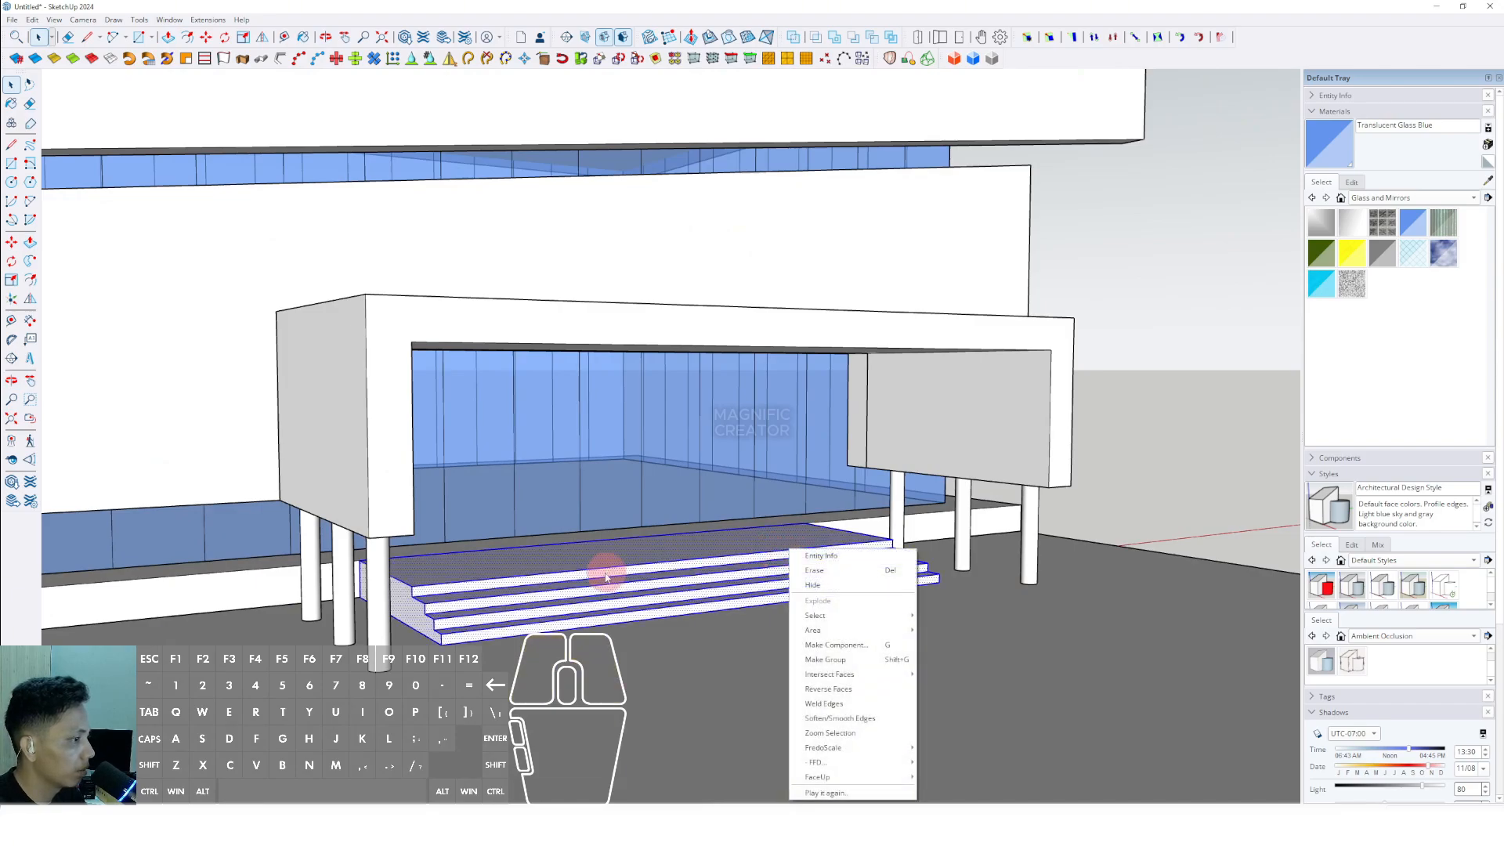
click(604, 682)
- Push/Pull the riser above the lowest tread to even out the depths of the lower treads
middle_drag(604, 681, 736, 640)
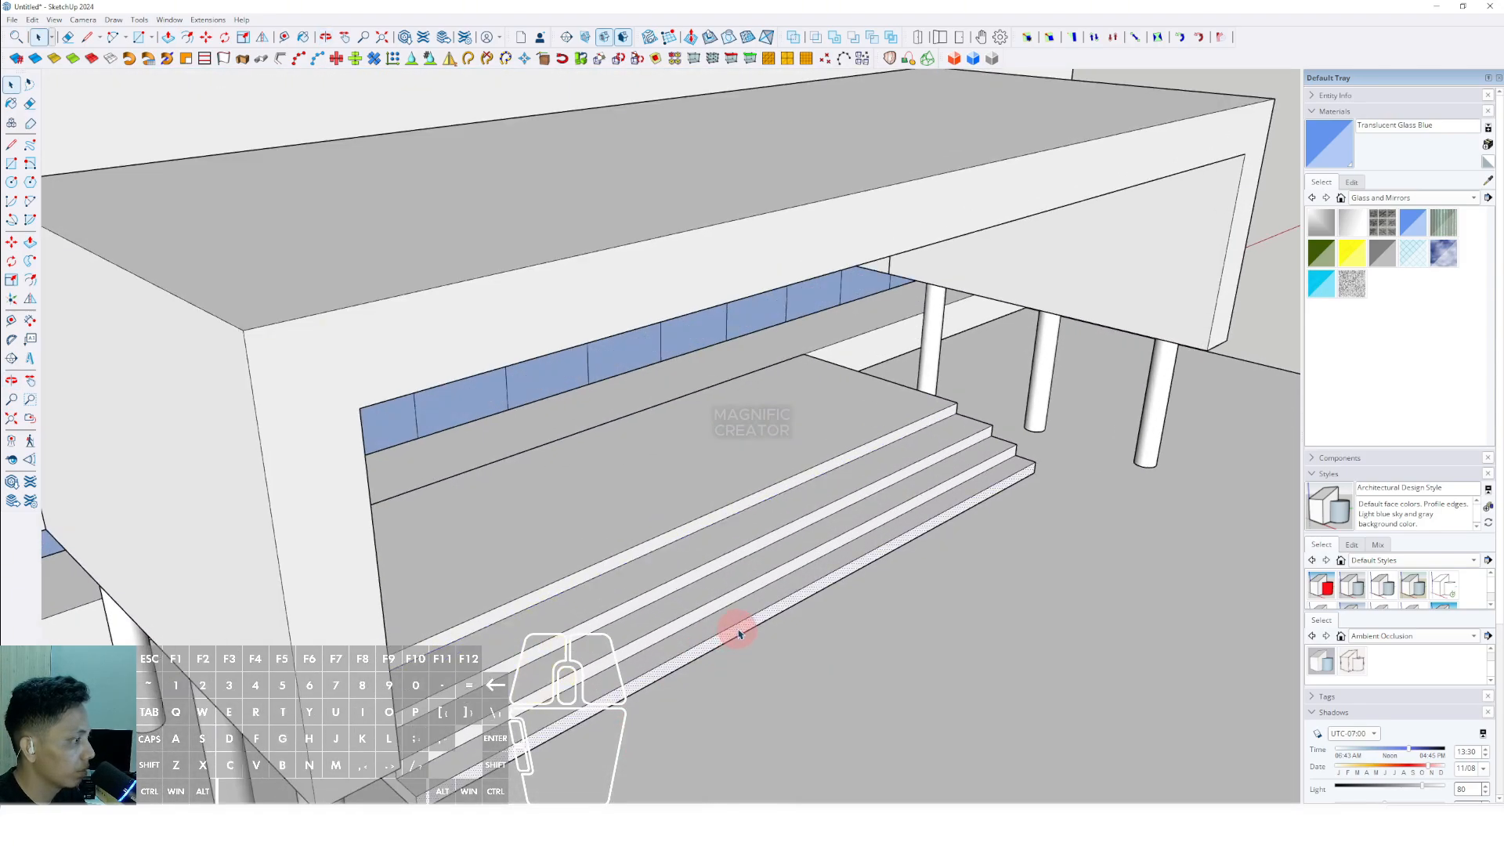
scroll(739, 633, up, 2)
key(v)
click(745, 621)
click(767, 635)
key(space)
click(733, 593)
key(v)
click(743, 578)
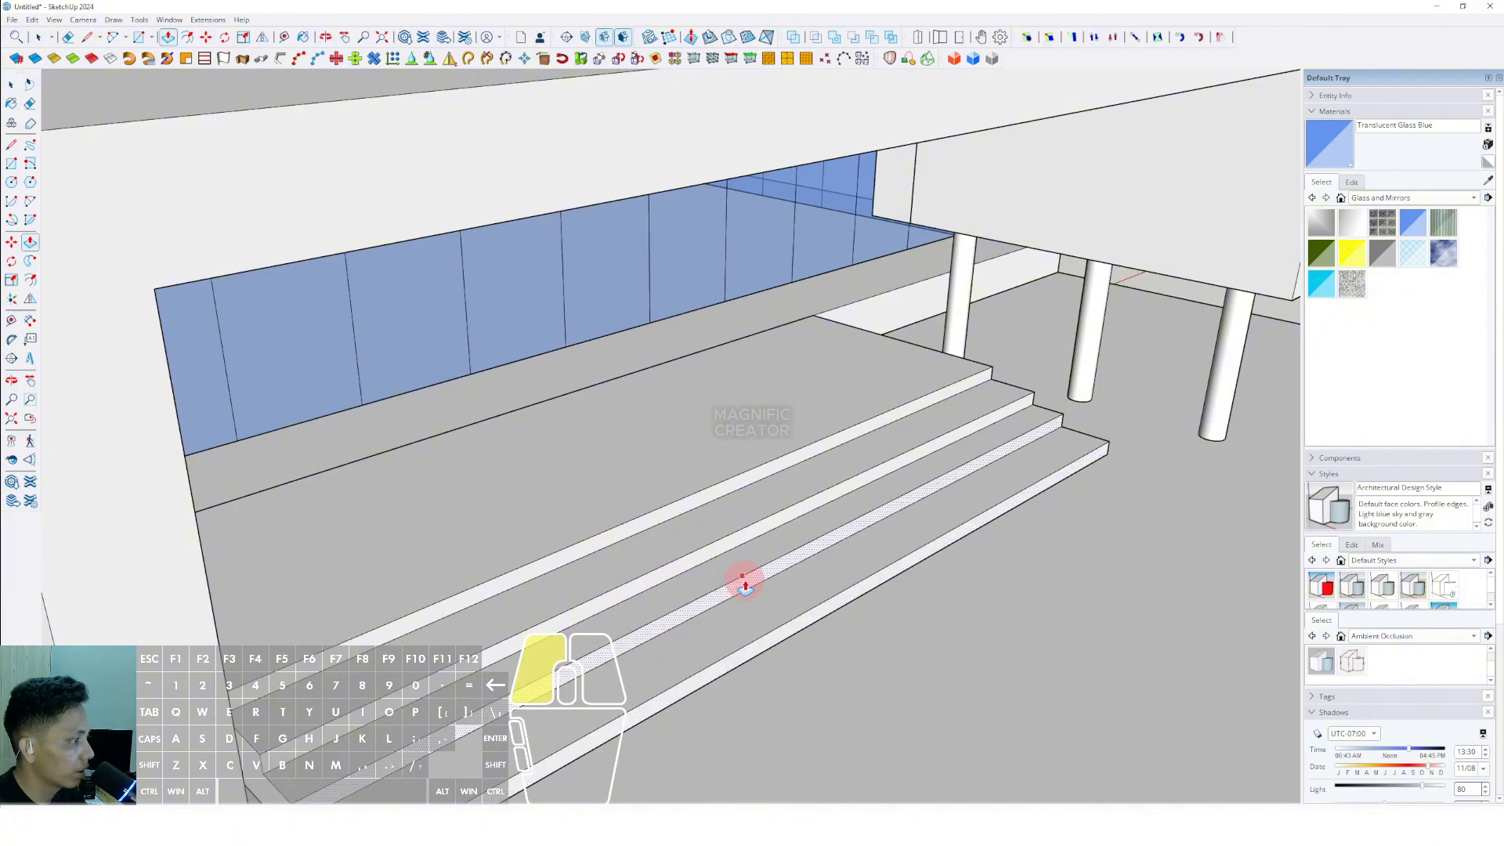
click(750, 579)
- Select the whole entrance stair with all its faces and edges and make it a group
key(space)
triple_click(839, 560)
right_click(844, 558)
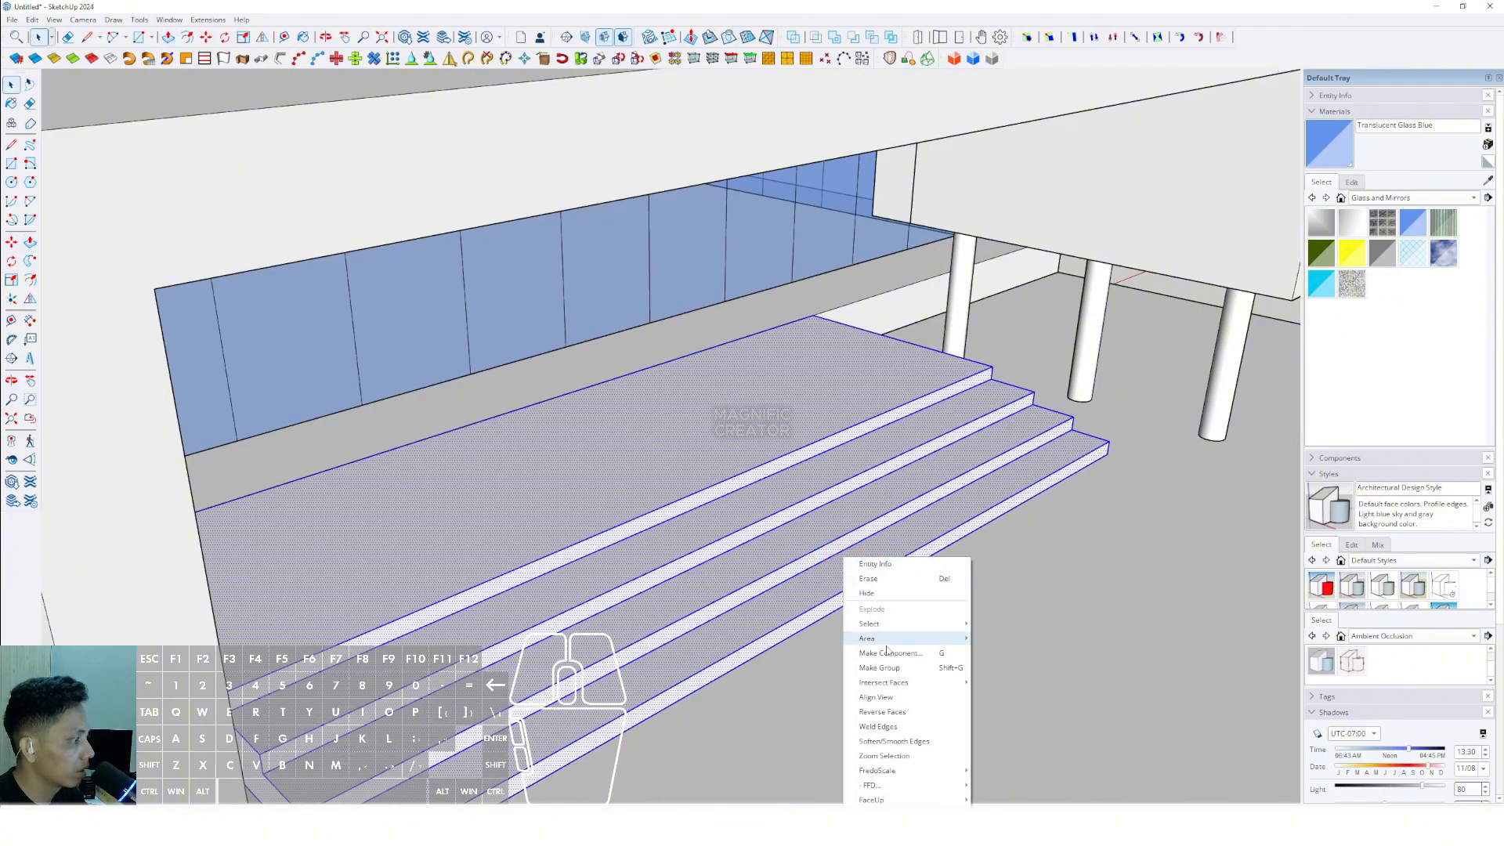
click(888, 668)
scroll(716, 542, down, 5)
middle_drag(930, 674, 740, 524)
click(1212, 434)
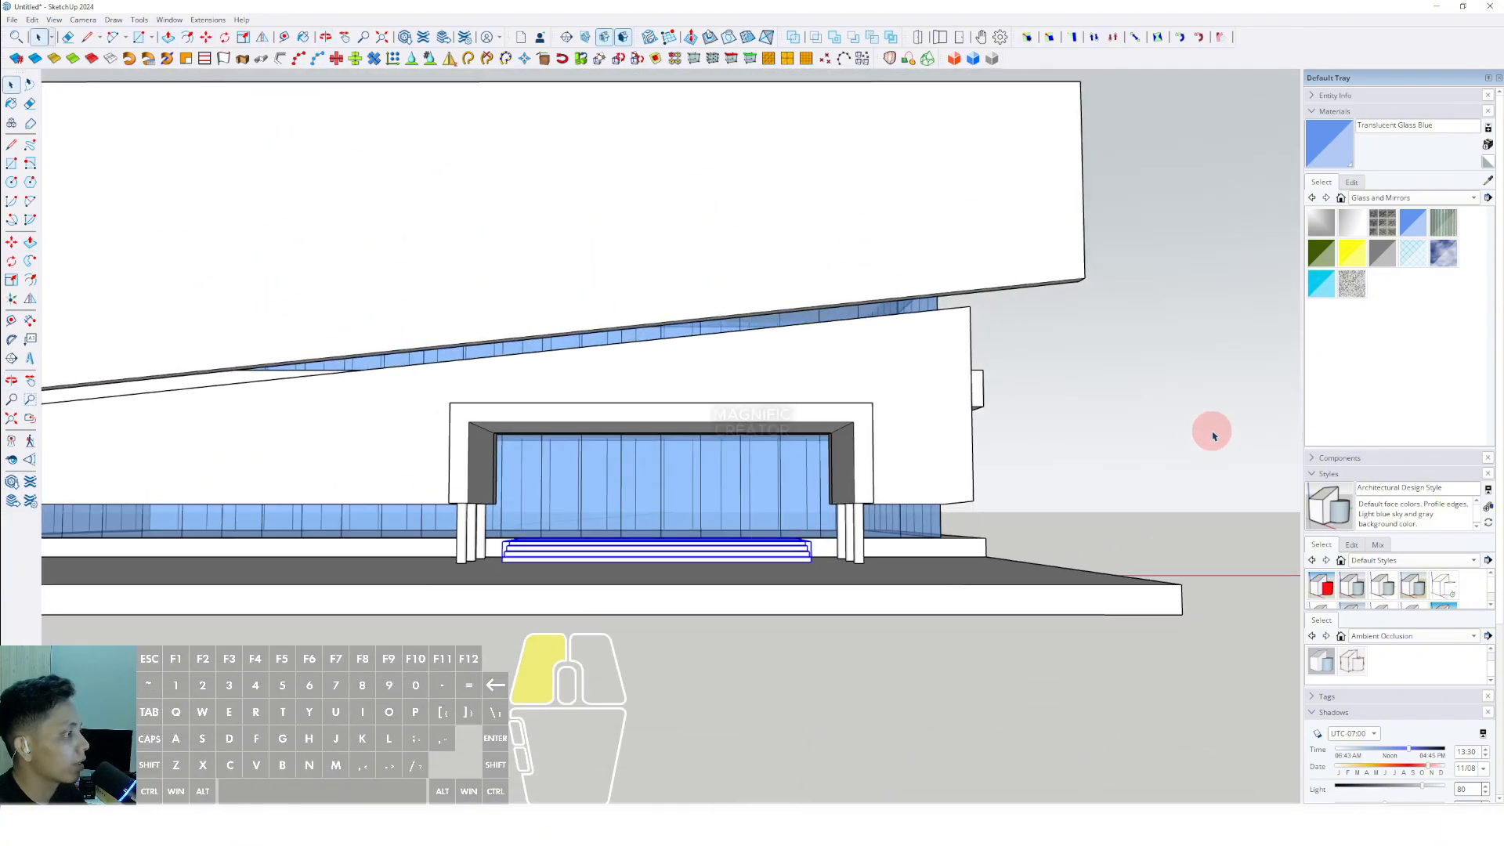
- Paint the entrance canopy with the orange-red Color B05 from the Colors material collection
scroll(833, 436, down, 4)
middle_drag(852, 483, 899, 475)
click(1471, 199)
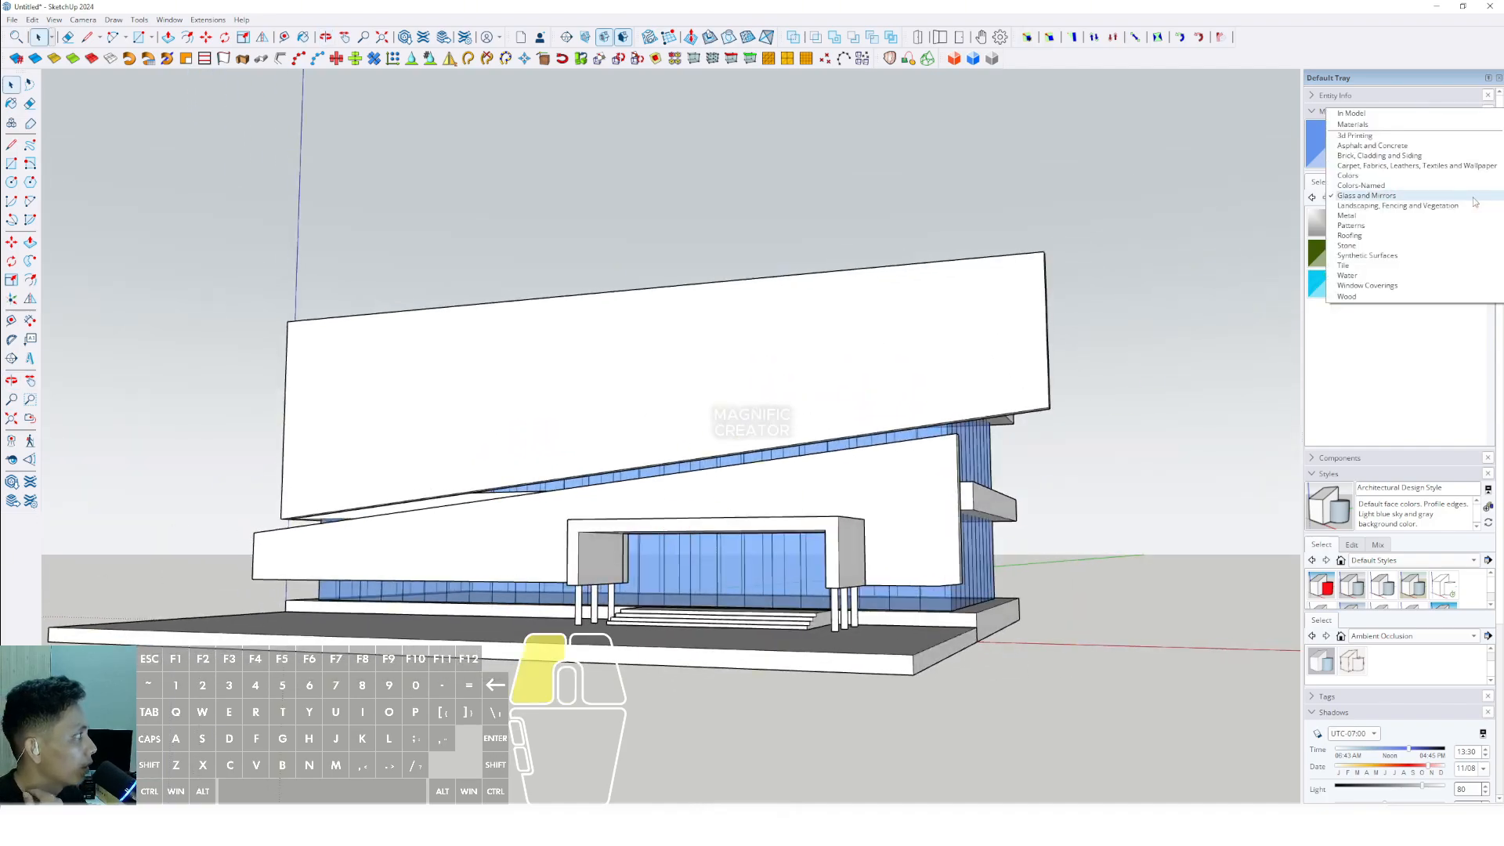
click(1366, 195)
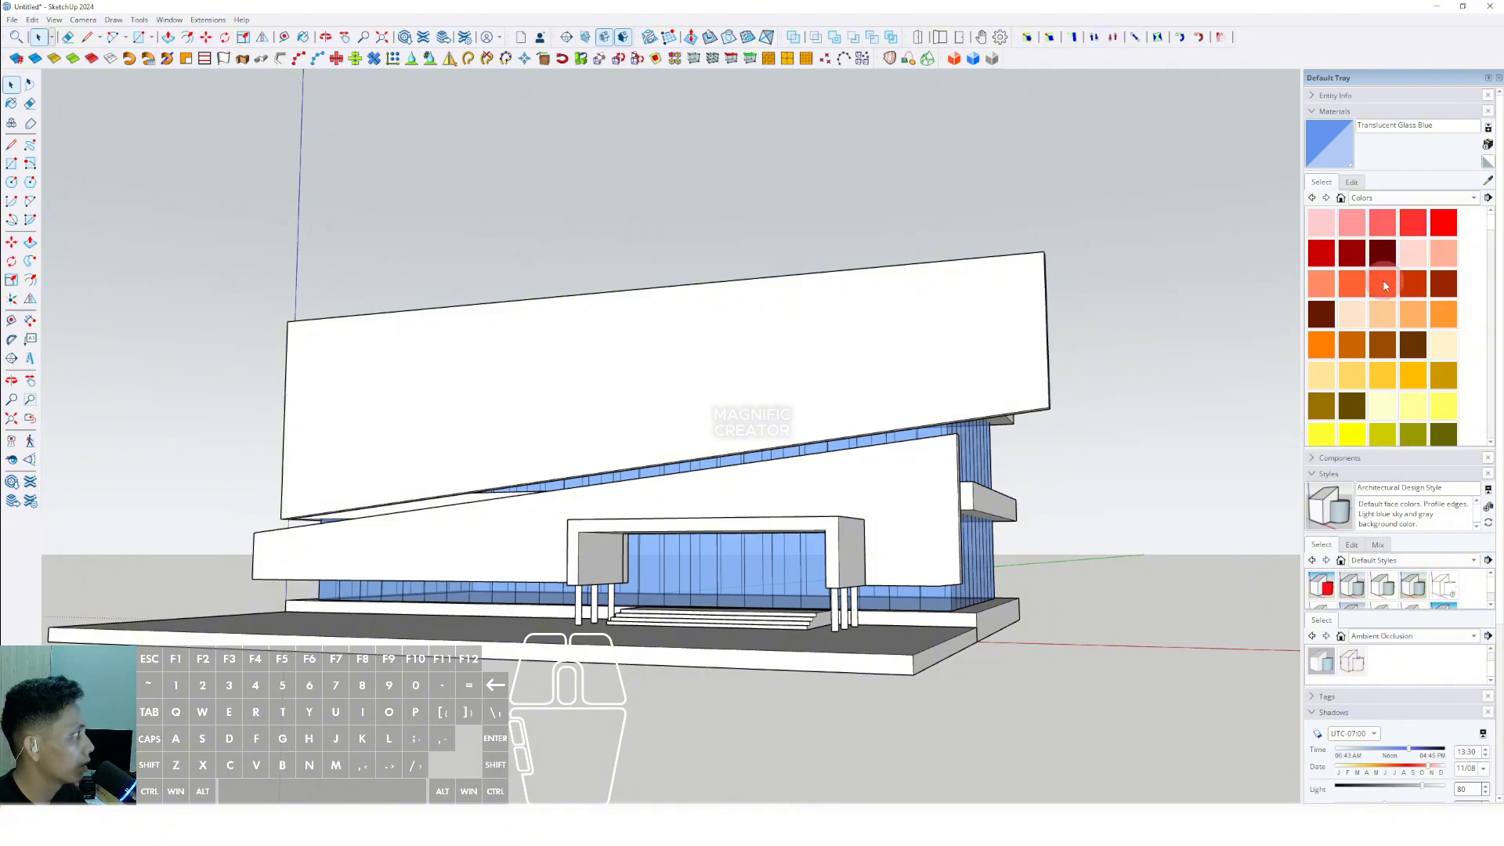
click(1383, 285)
scroll(827, 523, up, 2)
click(838, 522)
scroll(838, 522, down, 2)
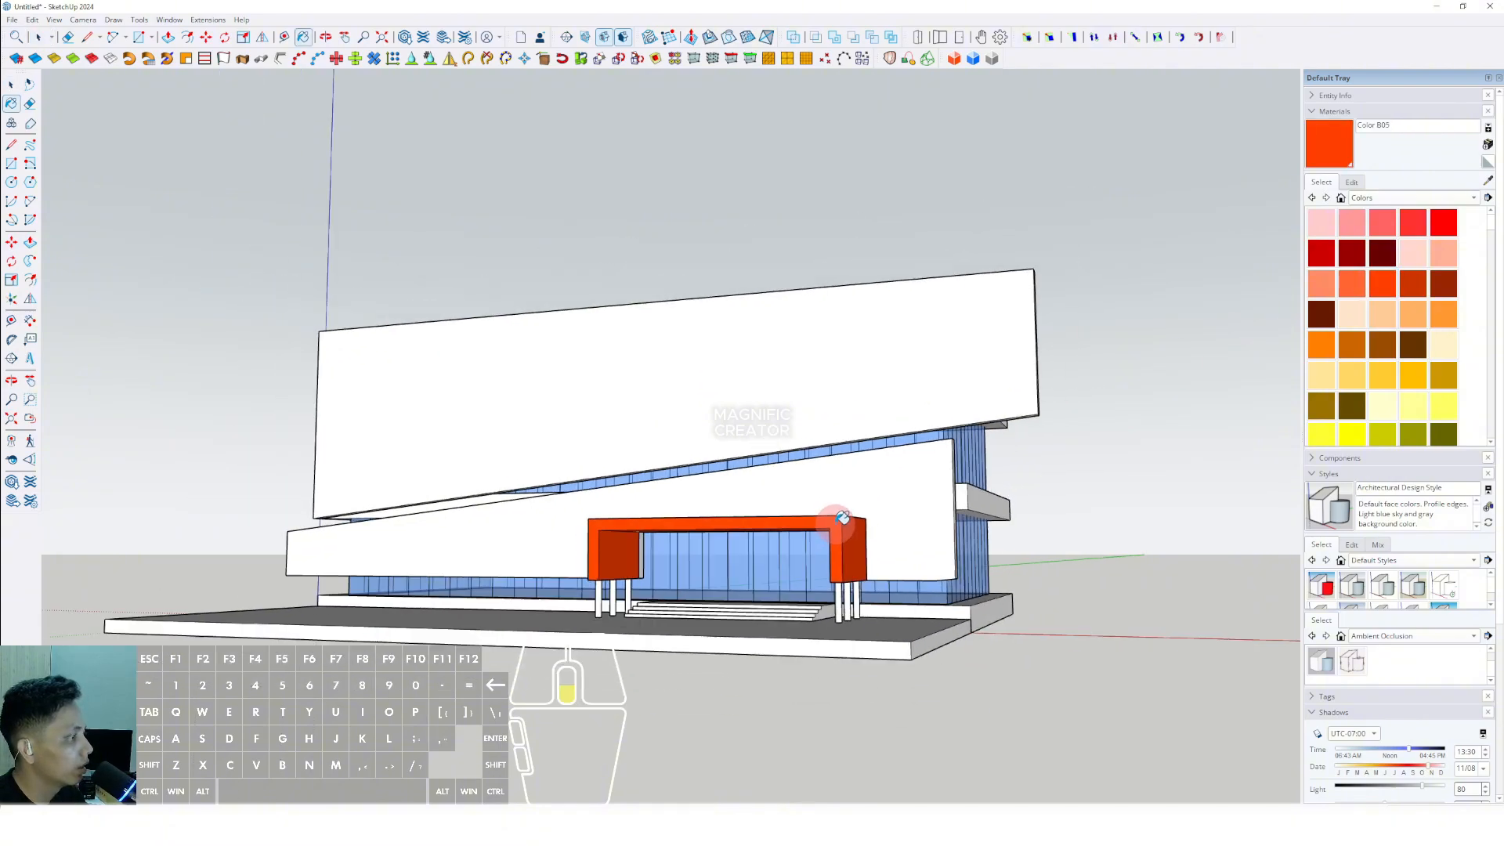
- Paint the upper slanted facade panel with the orange Color B04
mouse_move(838, 520)
middle_down()
mouse_move(885, 526)
mouse_move(745, 510)
middle_up()
scroll(812, 518, up, 1)
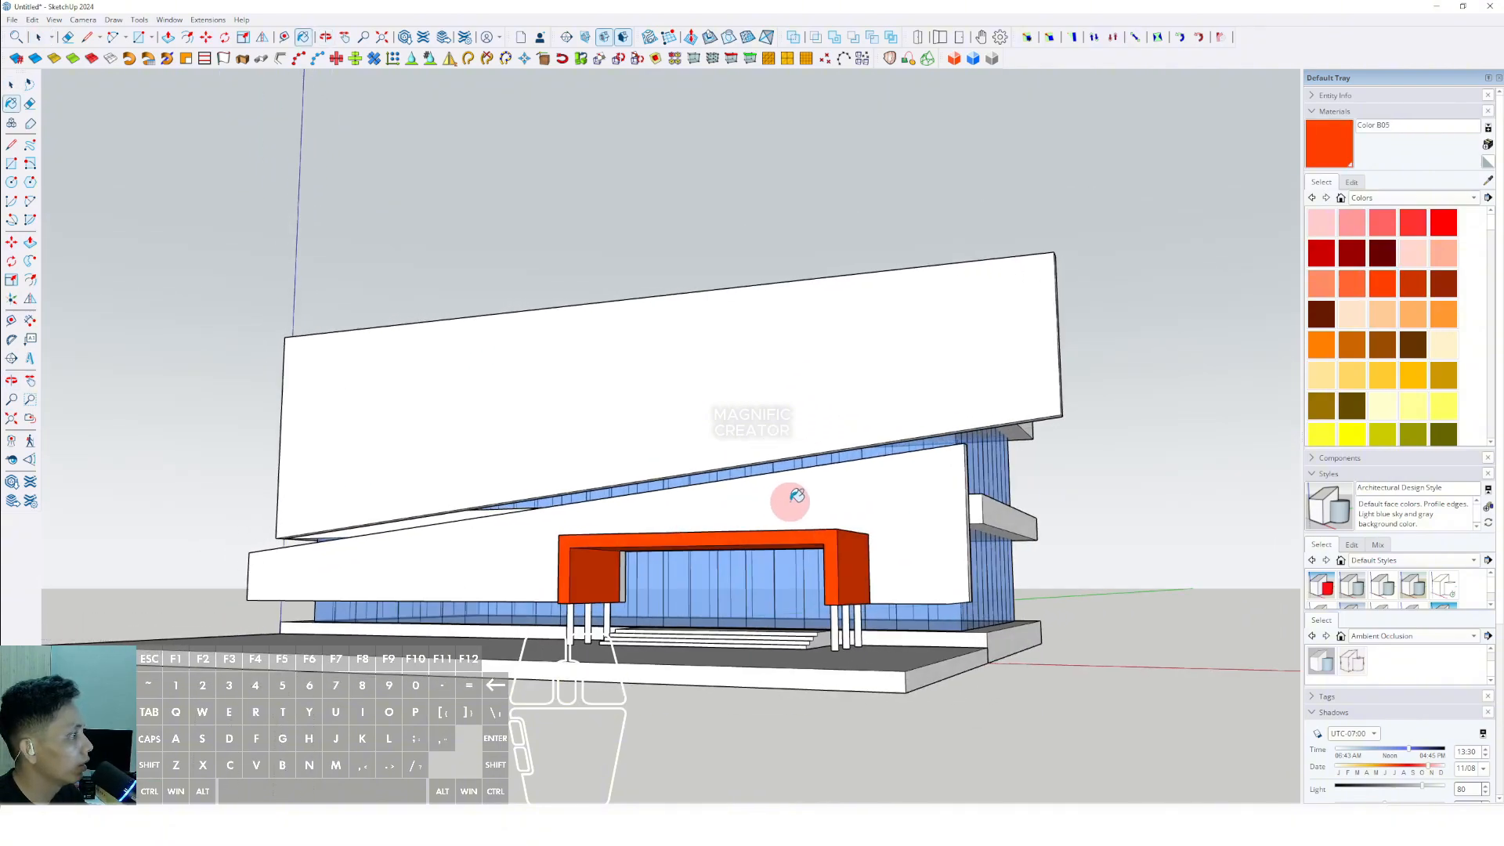
click(1358, 289)
click(947, 423)
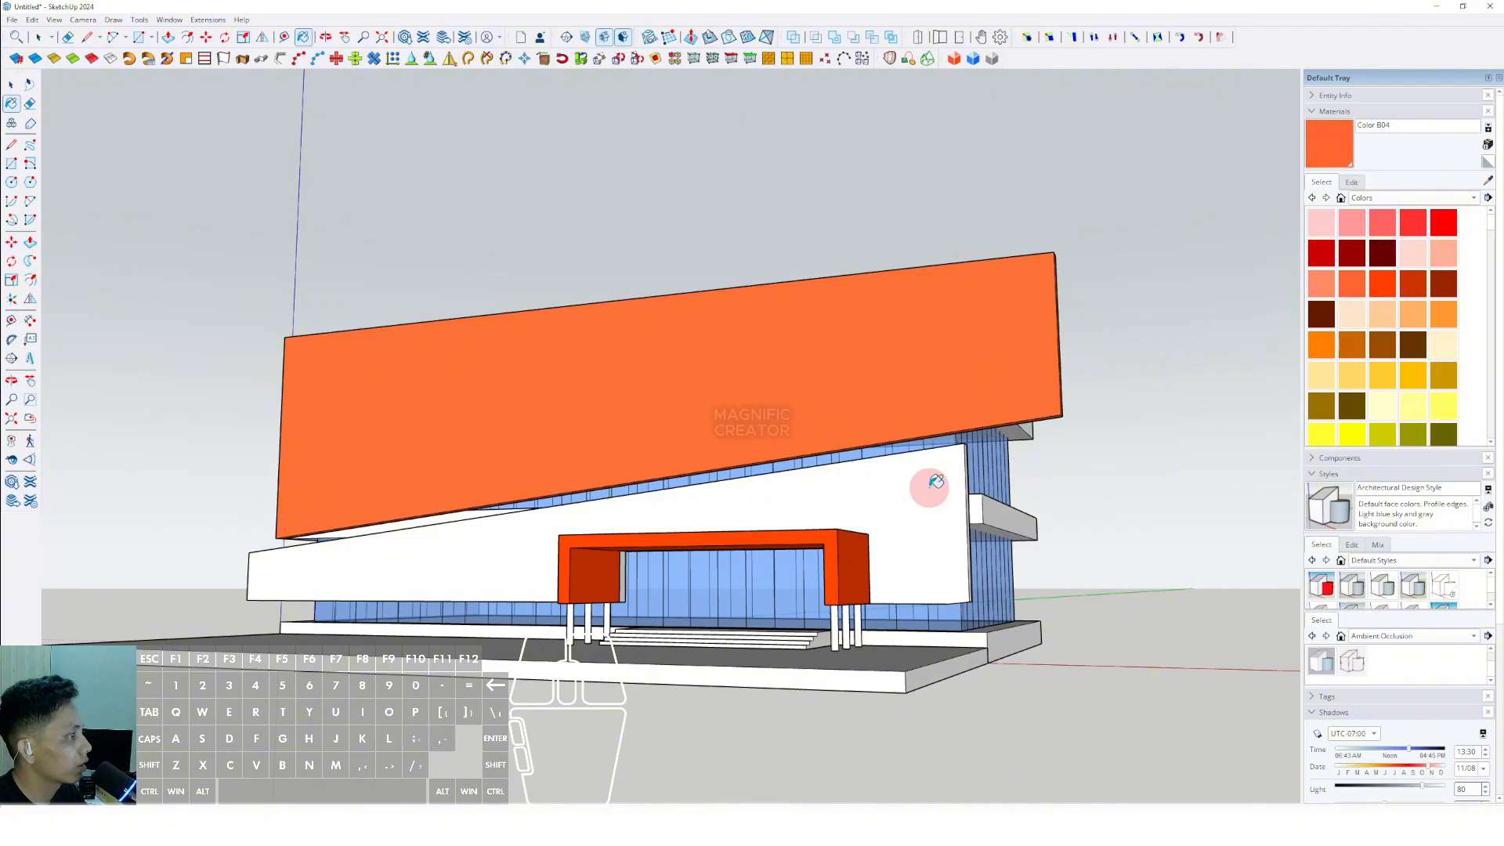
- Paint the lower slanted facade panel with the gray Color M05
scroll(1414, 343, down, 8)
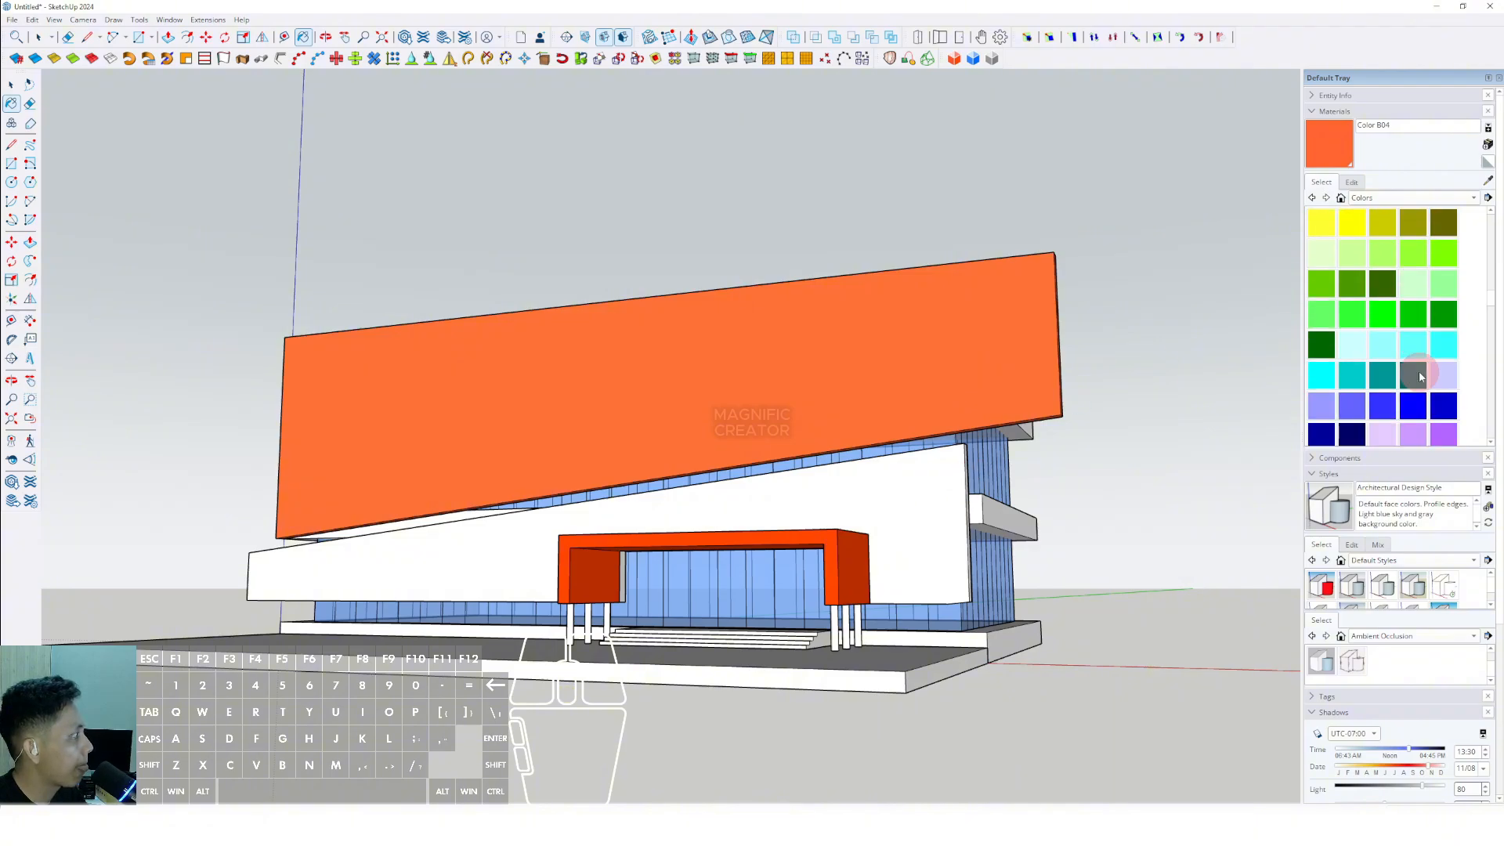
click(1351, 344)
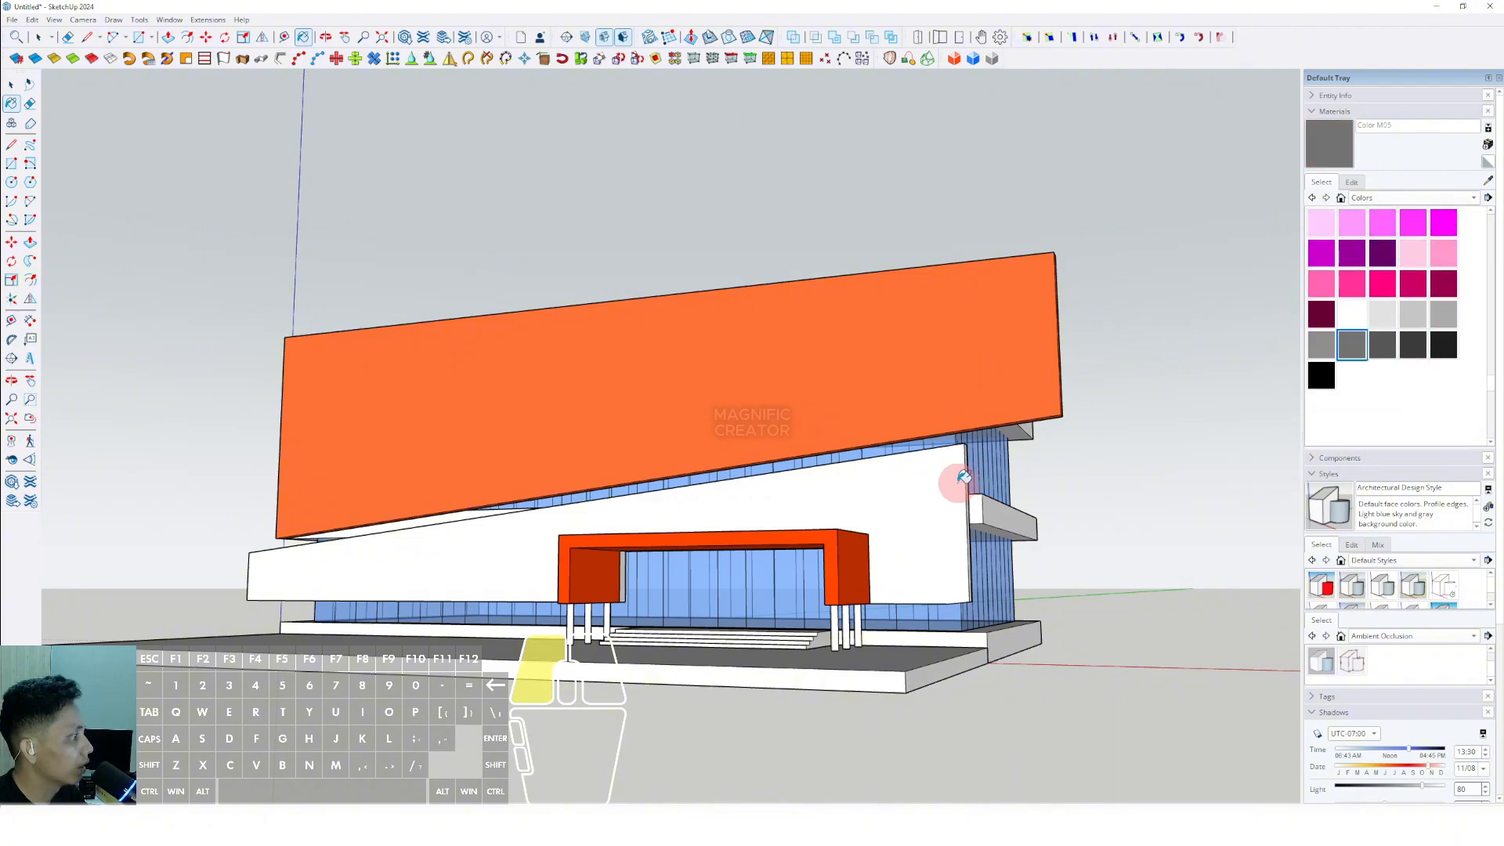
click(957, 480)
- Inside the orange facade panel's group, copy its left vertical edge to the opposite end and divide the span into evenly spaced vertical lines
middle_drag(577, 491, 925, 501)
key(space)
middle_drag(618, 490, 729, 435)
middle_drag(585, 396, 480, 356)
scroll(431, 337, up, 4)
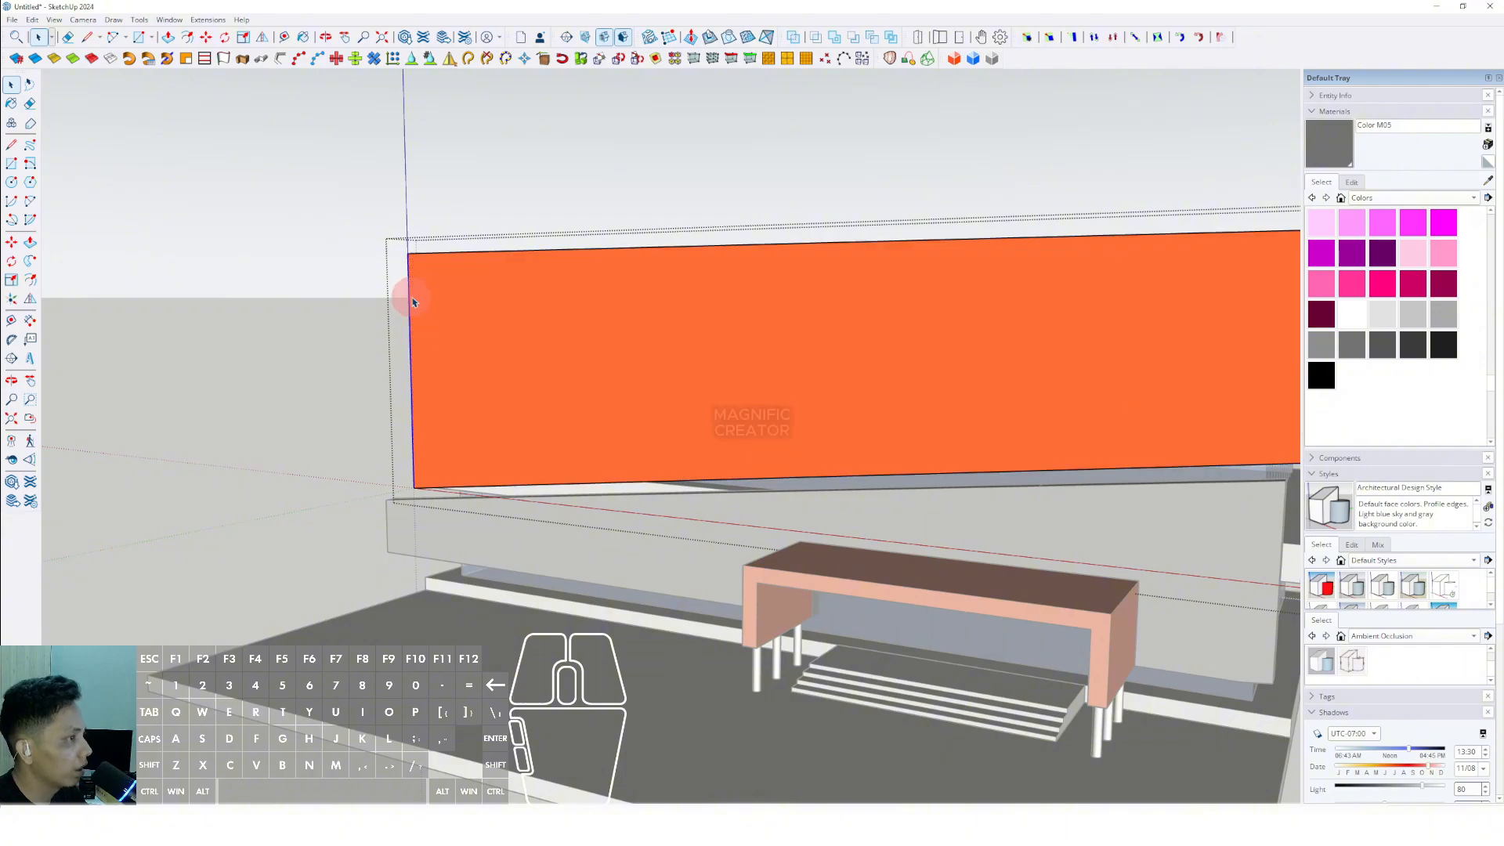
middle_drag(414, 302, 421, 374)
click(422, 222)
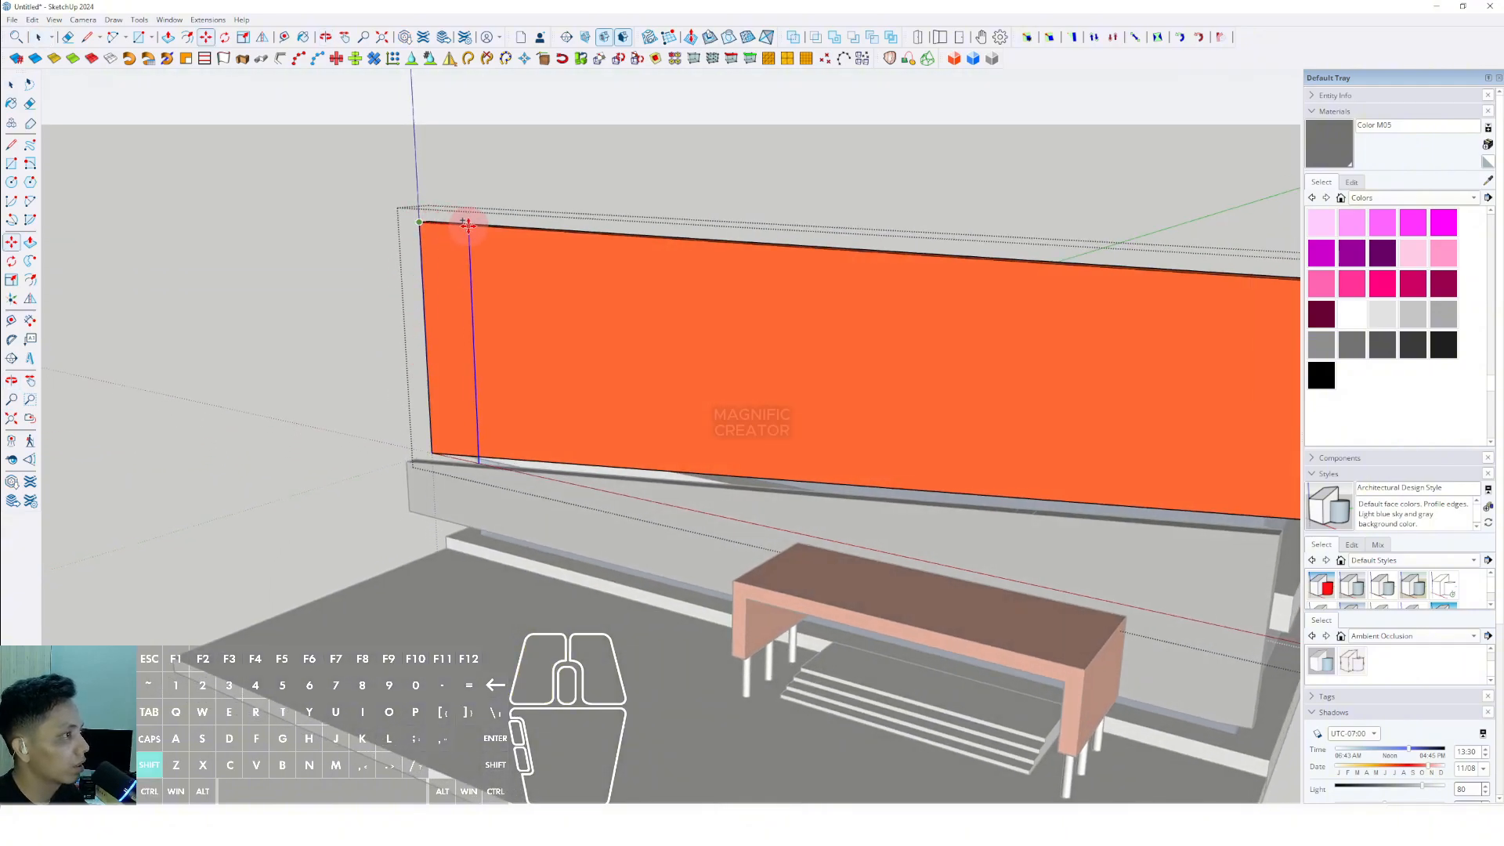
shift+scroll(501, 232, down, 4)
shift+middle_drag(520, 235, 408, 265)
shift+scroll(599, 291, up, 2)
shift+middle_drag(612, 293, 570, 296)
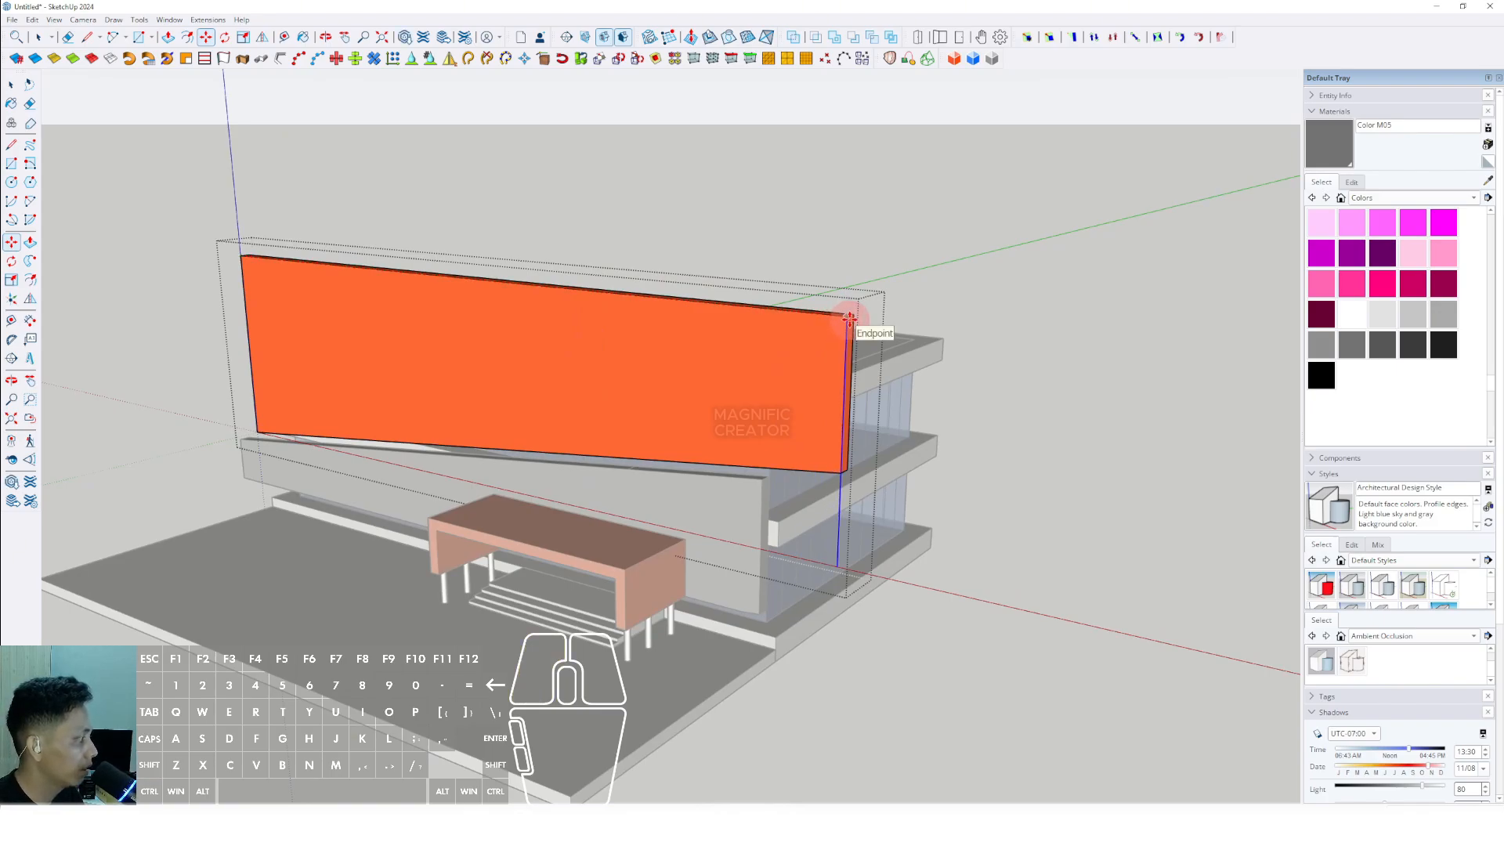
key(Return)
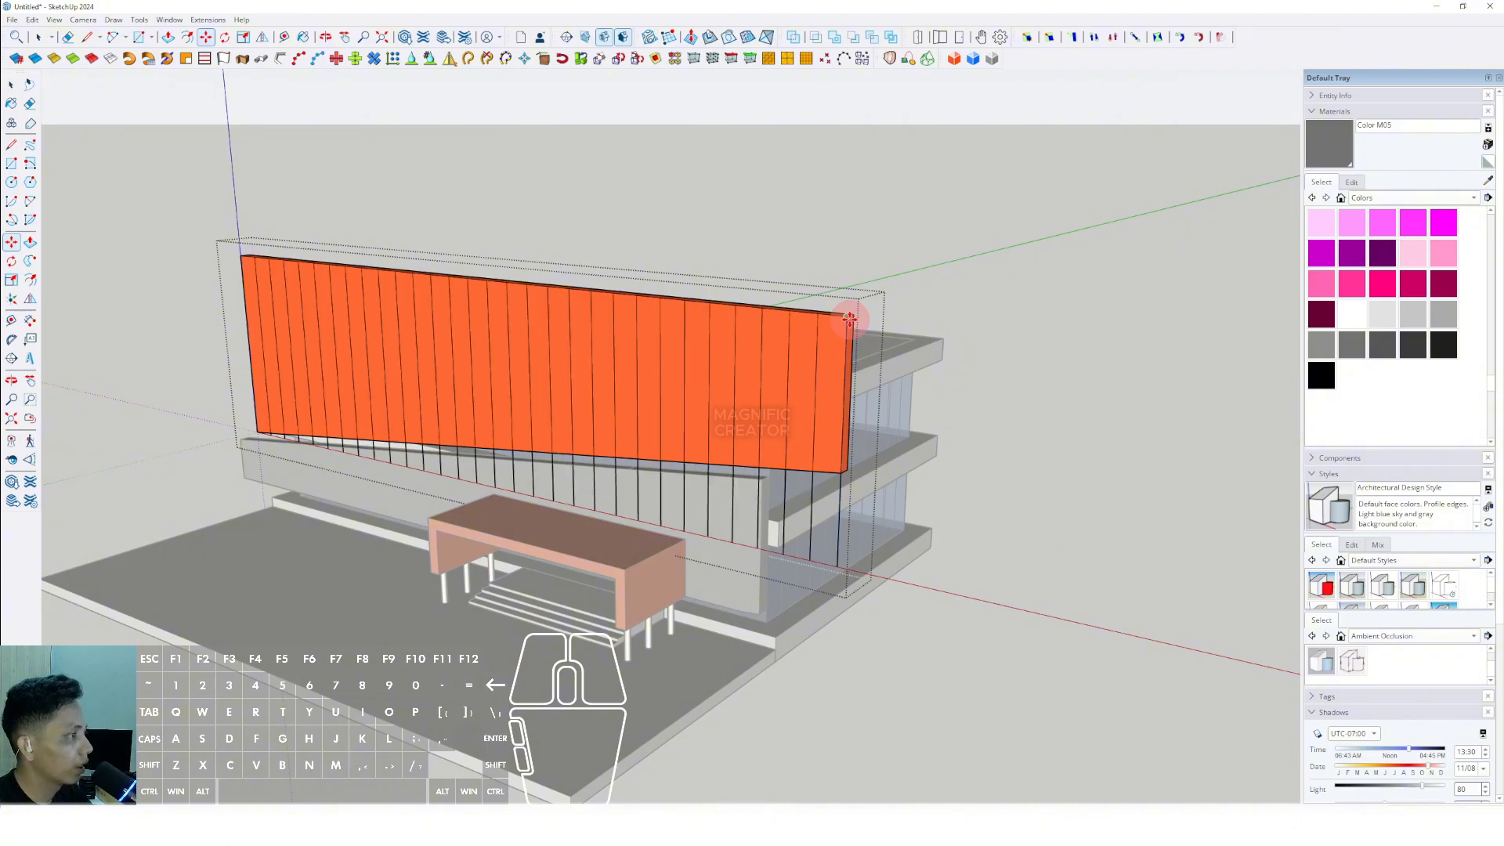
- Erase the line segments hanging below the orange panel's sloping bottom edge and leave the group
key(space)
mouse_move(804, 324)
middle_down()
mouse_move(668, 387)
mouse_move(725, 326)
mouse_move(530, 393)
mouse_move(178, 475)
middle_up()
key(e)
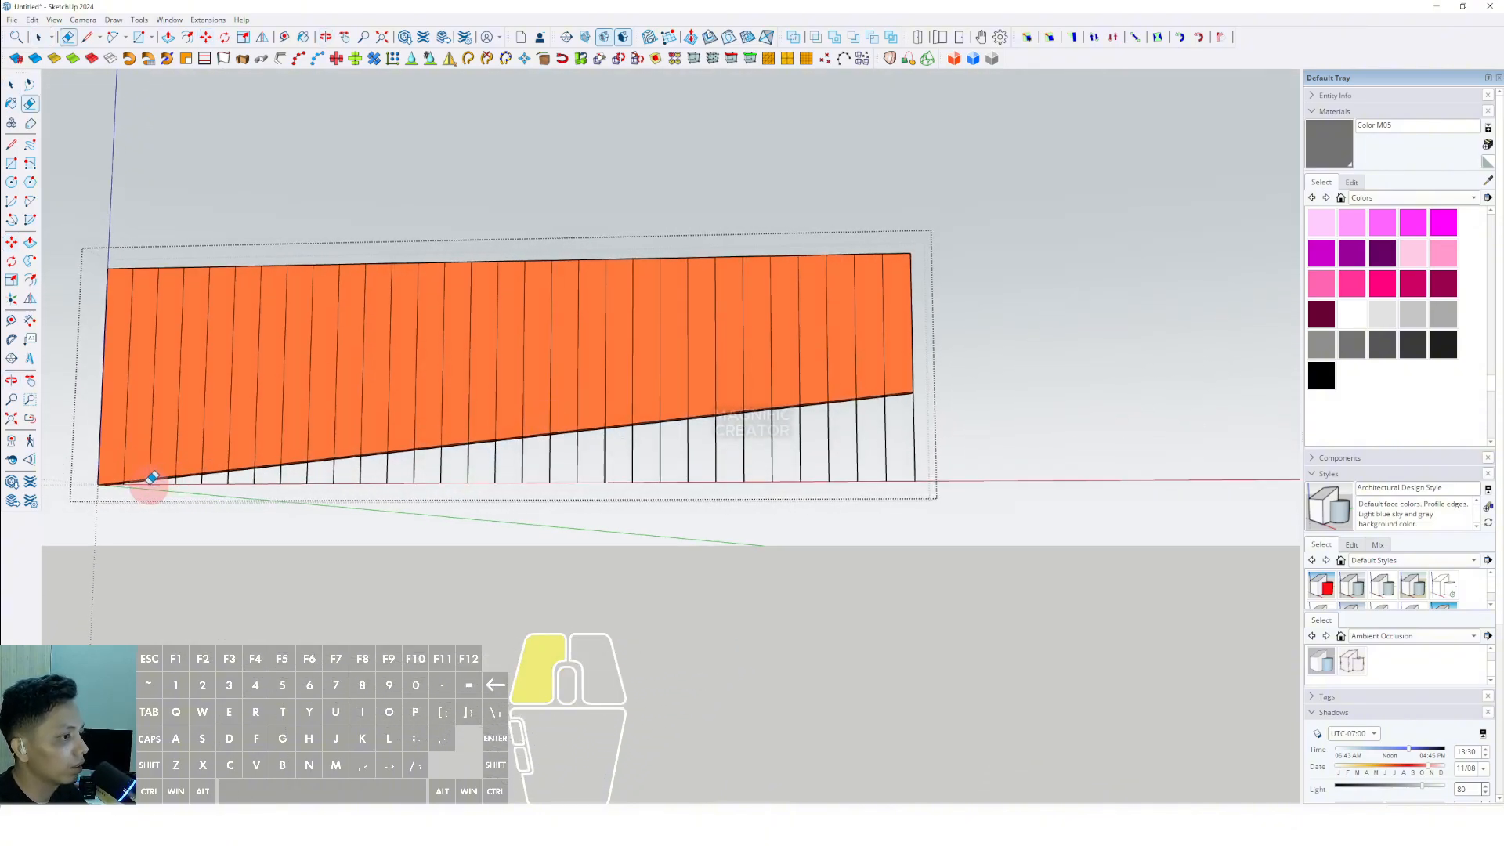
drag(850, 438, 942, 442)
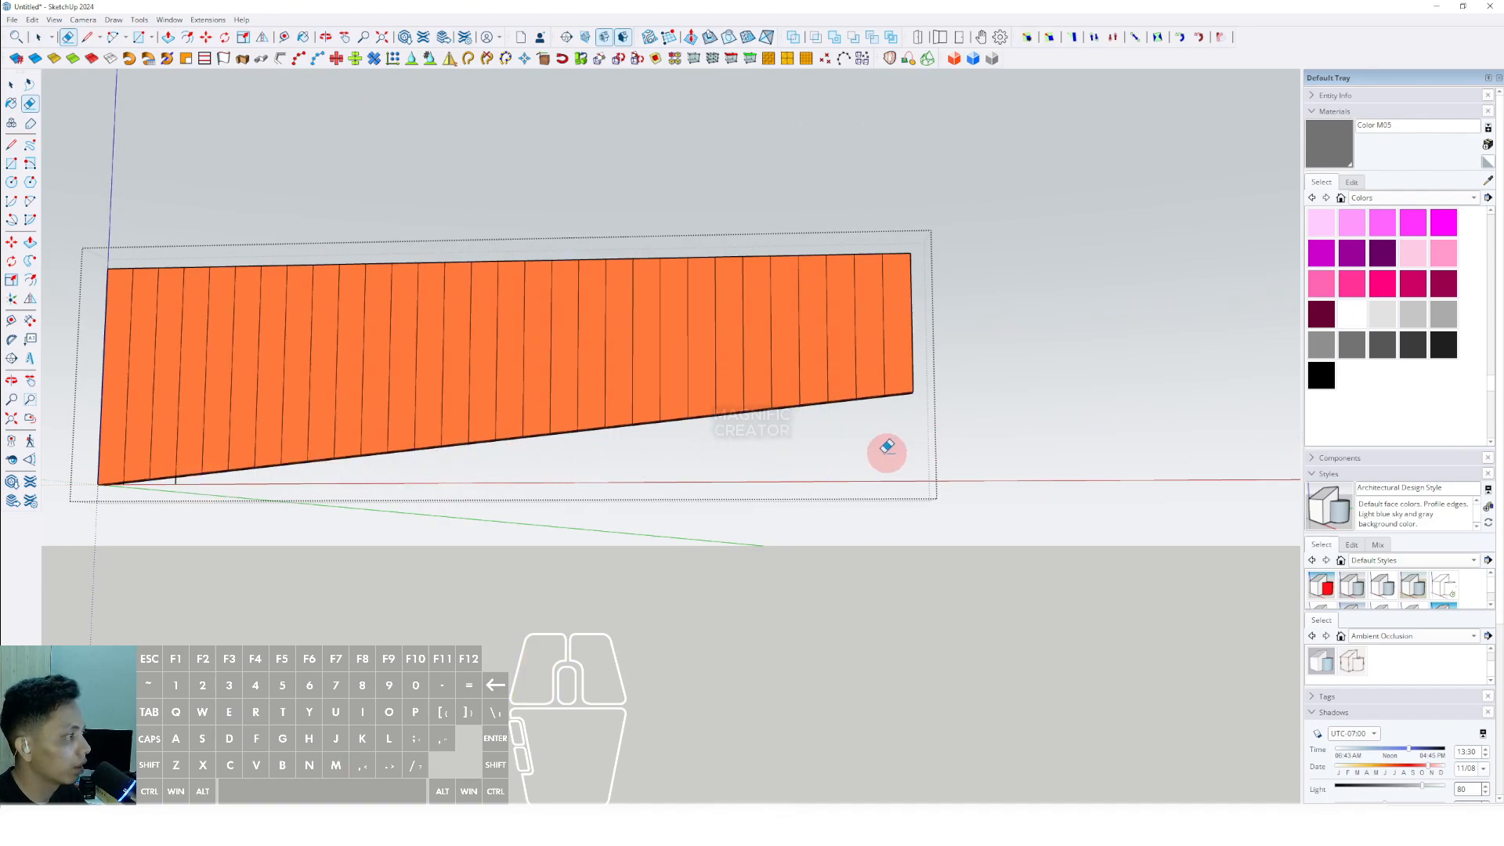
key(space)
scroll(654, 409, down, 3)
click(920, 266)
click(946, 322)
- Draw a large ground rectangle surrounding the building and its terrace on all sides
middle_drag(903, 337, 689, 513)
scroll(580, 456, down, 3)
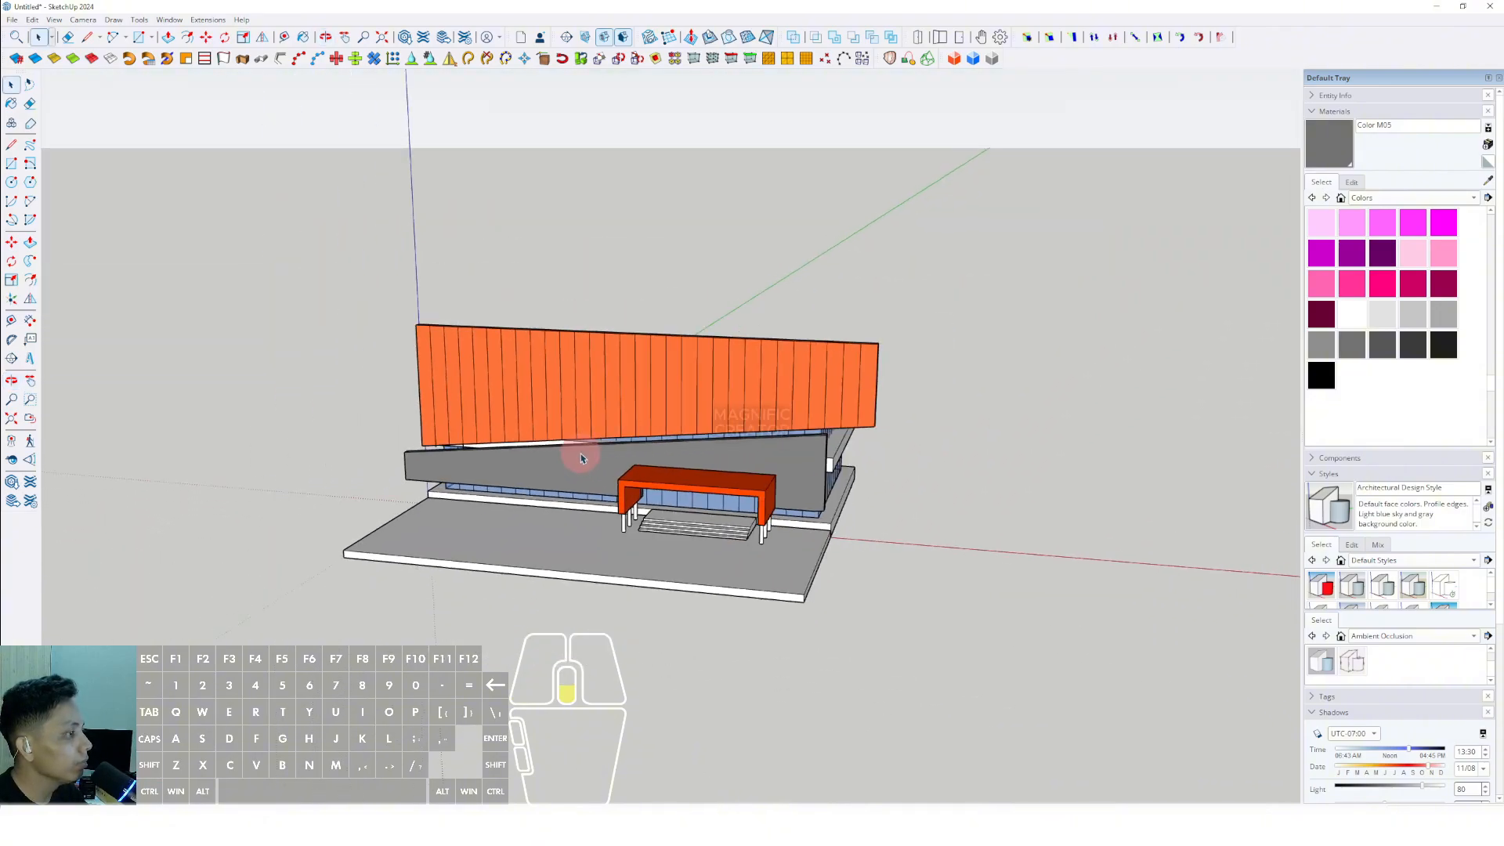
middle_drag(580, 456, 712, 527)
scroll(629, 531, down, 2)
scroll(627, 527, up, 1)
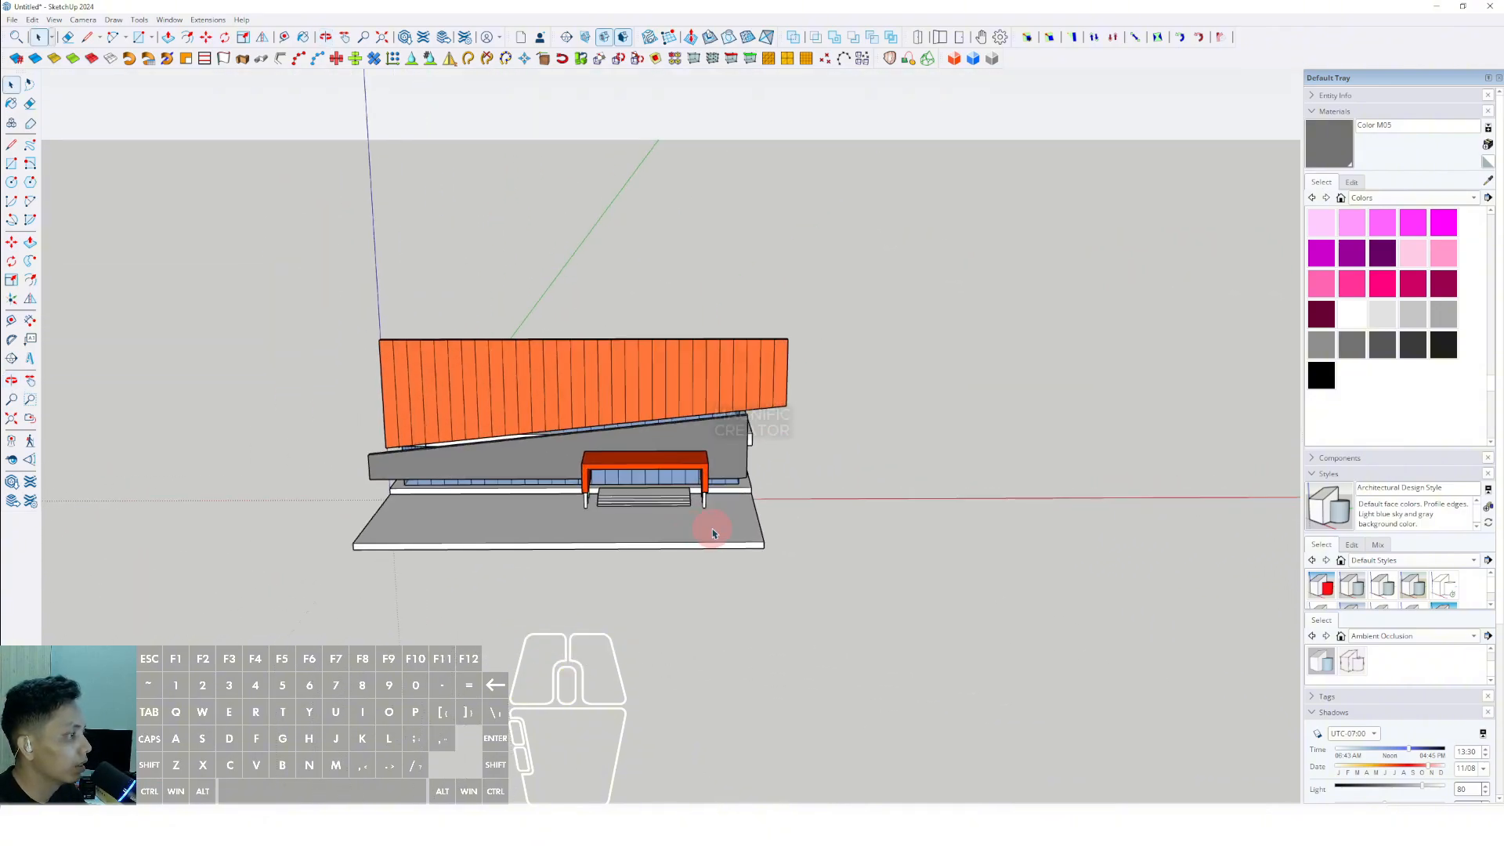
scroll(655, 504, down, 3)
key(r)
click(285, 315)
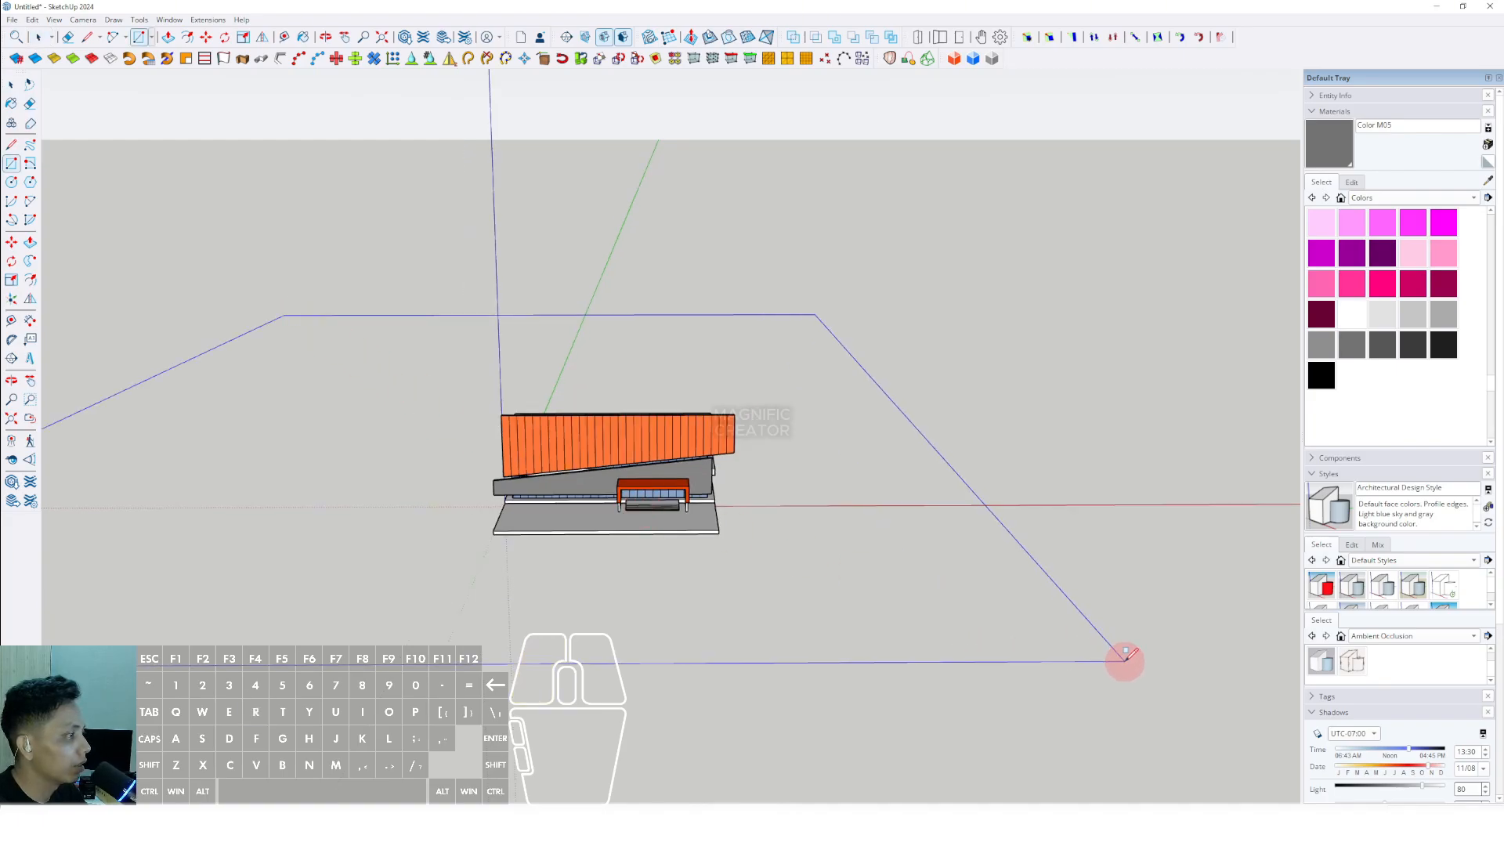
key(Escape)
middle_drag(556, 419, 450, 352)
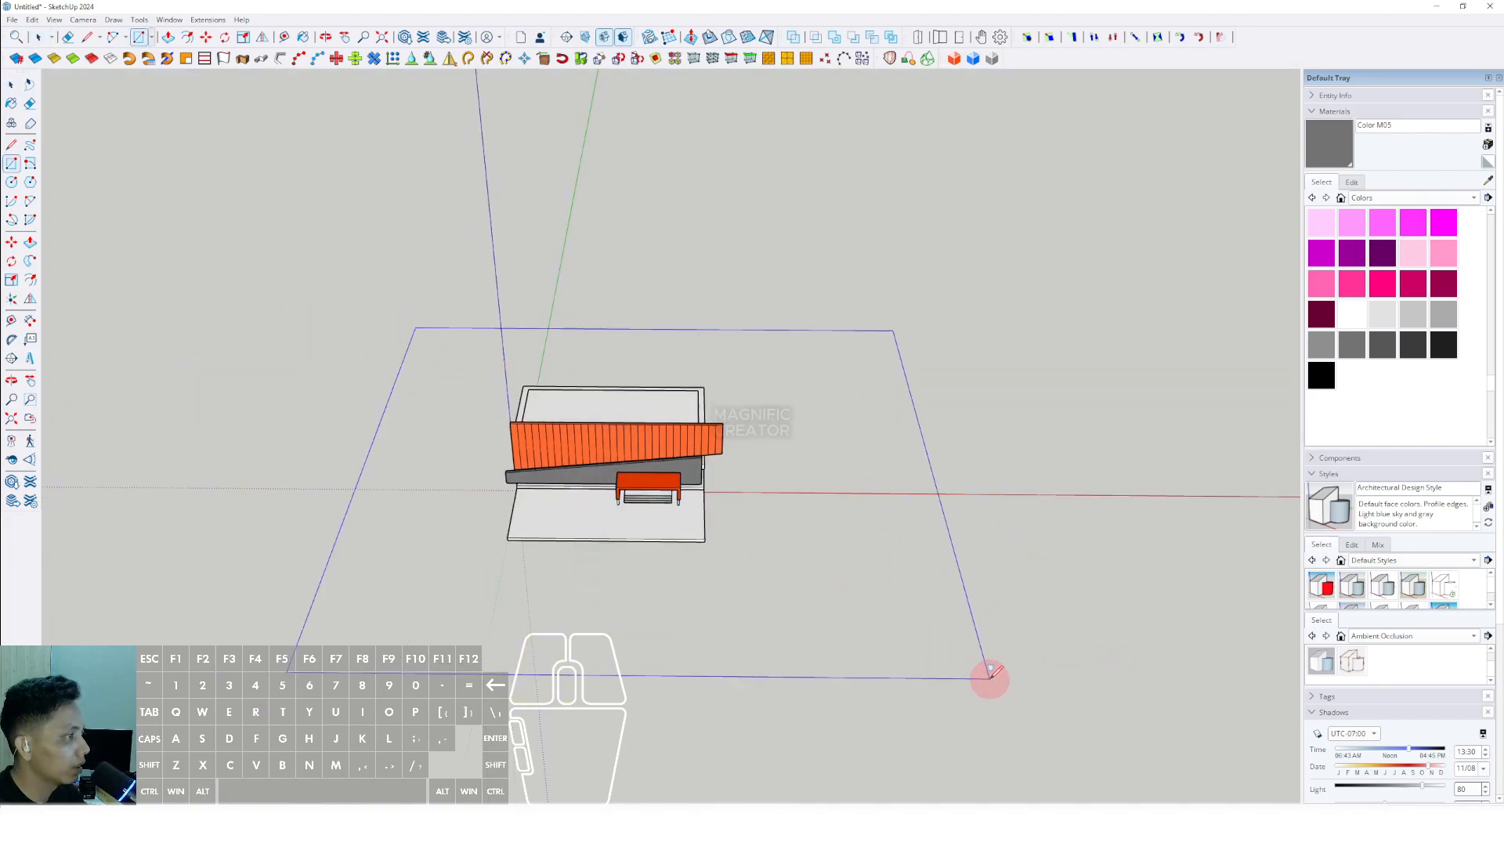
click(989, 678)
key(space)
- Draw a closed, curvy Freehand outline on the ground plane to the right of the building
middle_drag(916, 607, 728, 436)
scroll(759, 505, up, 1)
double_click(762, 513)
middle_drag(761, 516, 109, 232)
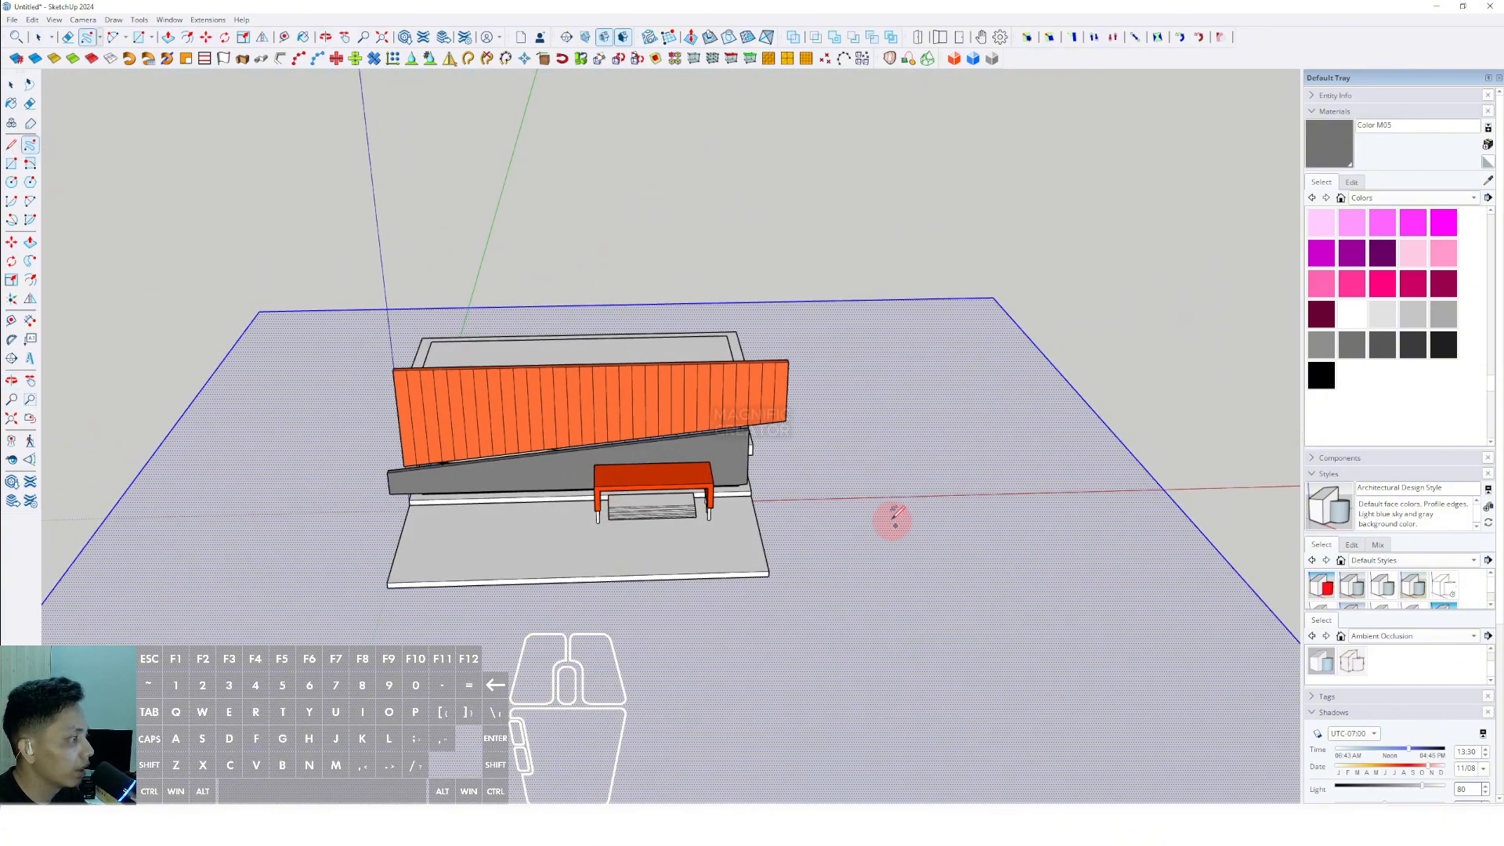
mouse_move(868, 463)
mouse_down()
mouse_move(859, 495)
mouse_move(869, 463)
mouse_up()
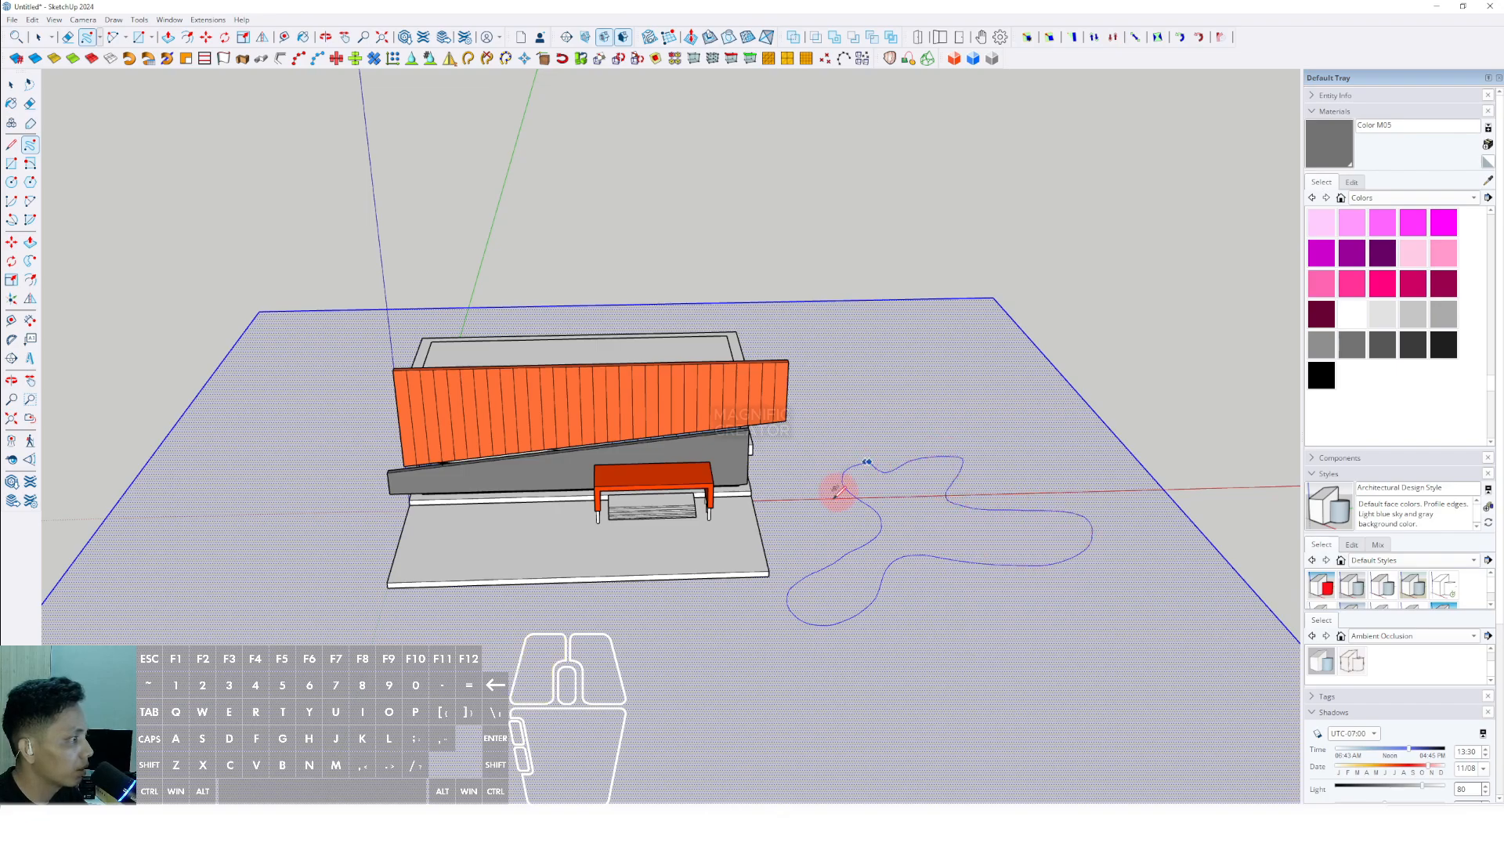
- Draw two more closed Freehand outlines on the ground, one left of the building and one in front of its left side
mouse_move(838, 490)
middle_down()
mouse_move(806, 530)
mouse_move(608, 463)
middle_up()
drag(640, 390, 578, 408)
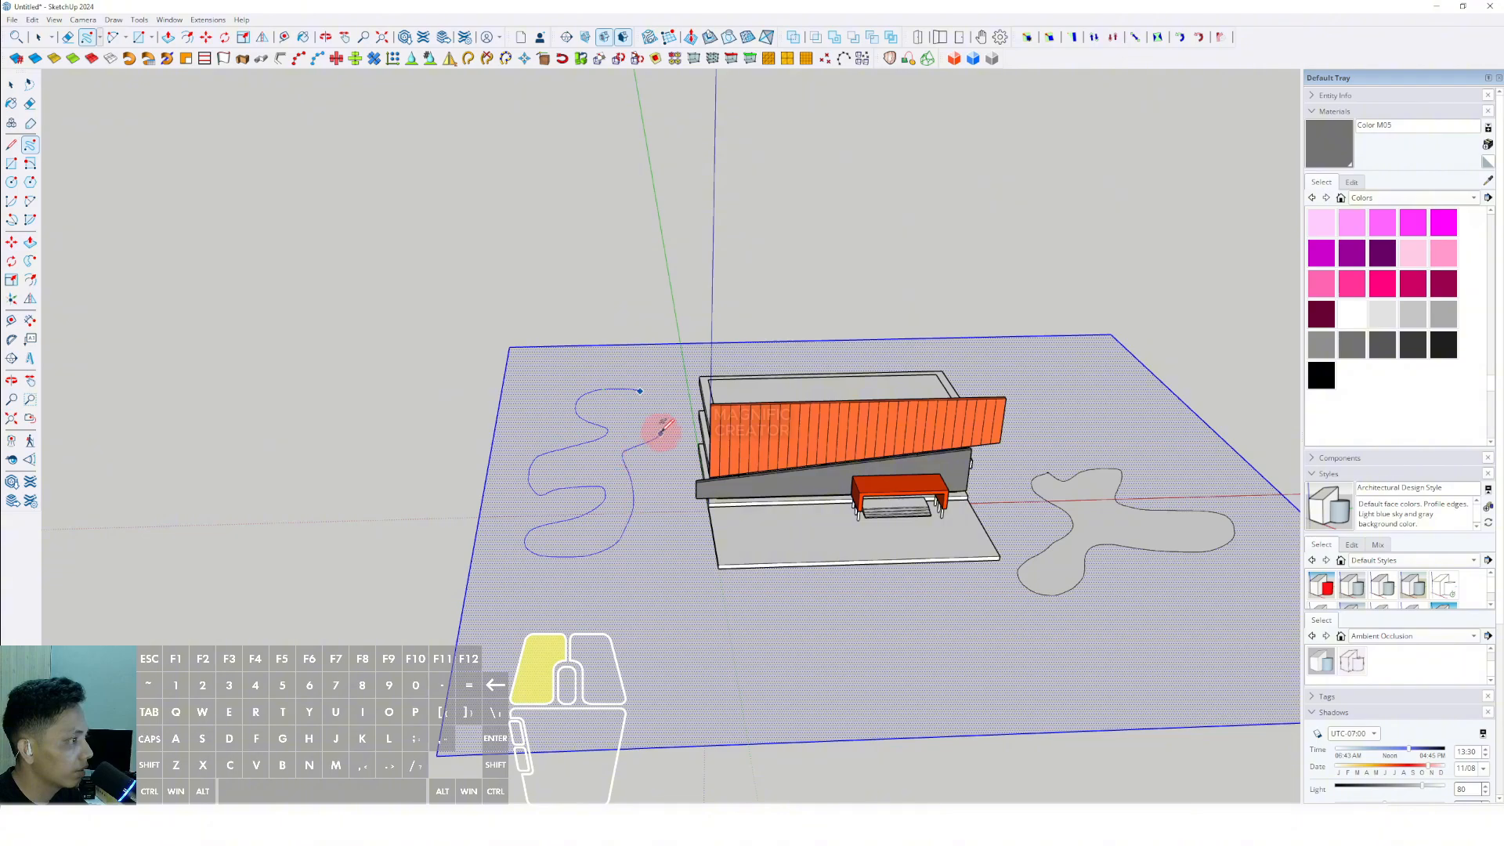
middle_drag(869, 535, 523, 541)
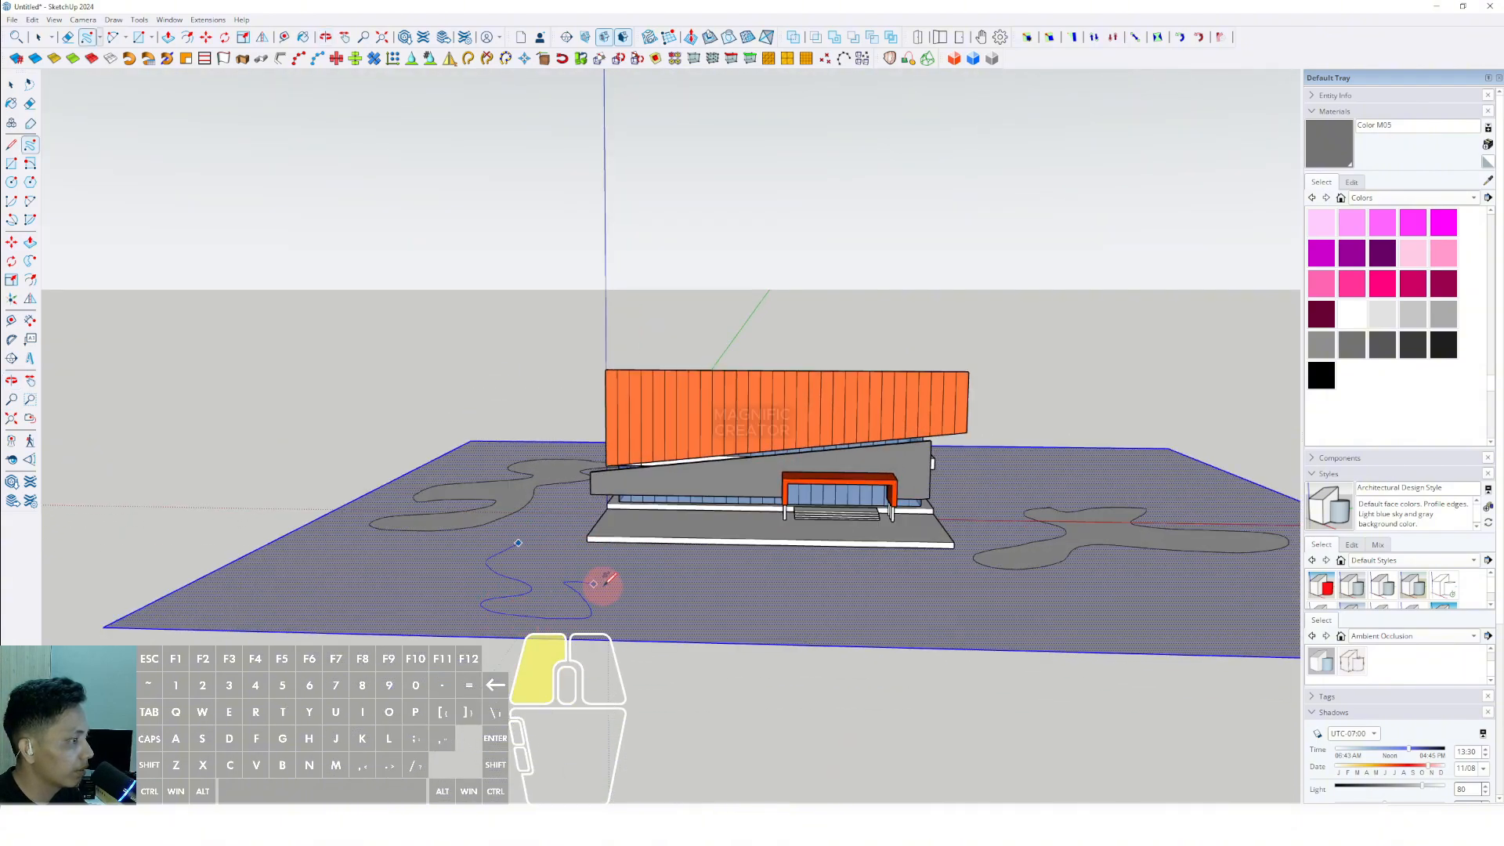
shift+middle_drag(716, 556, 650, 571)
key(space)
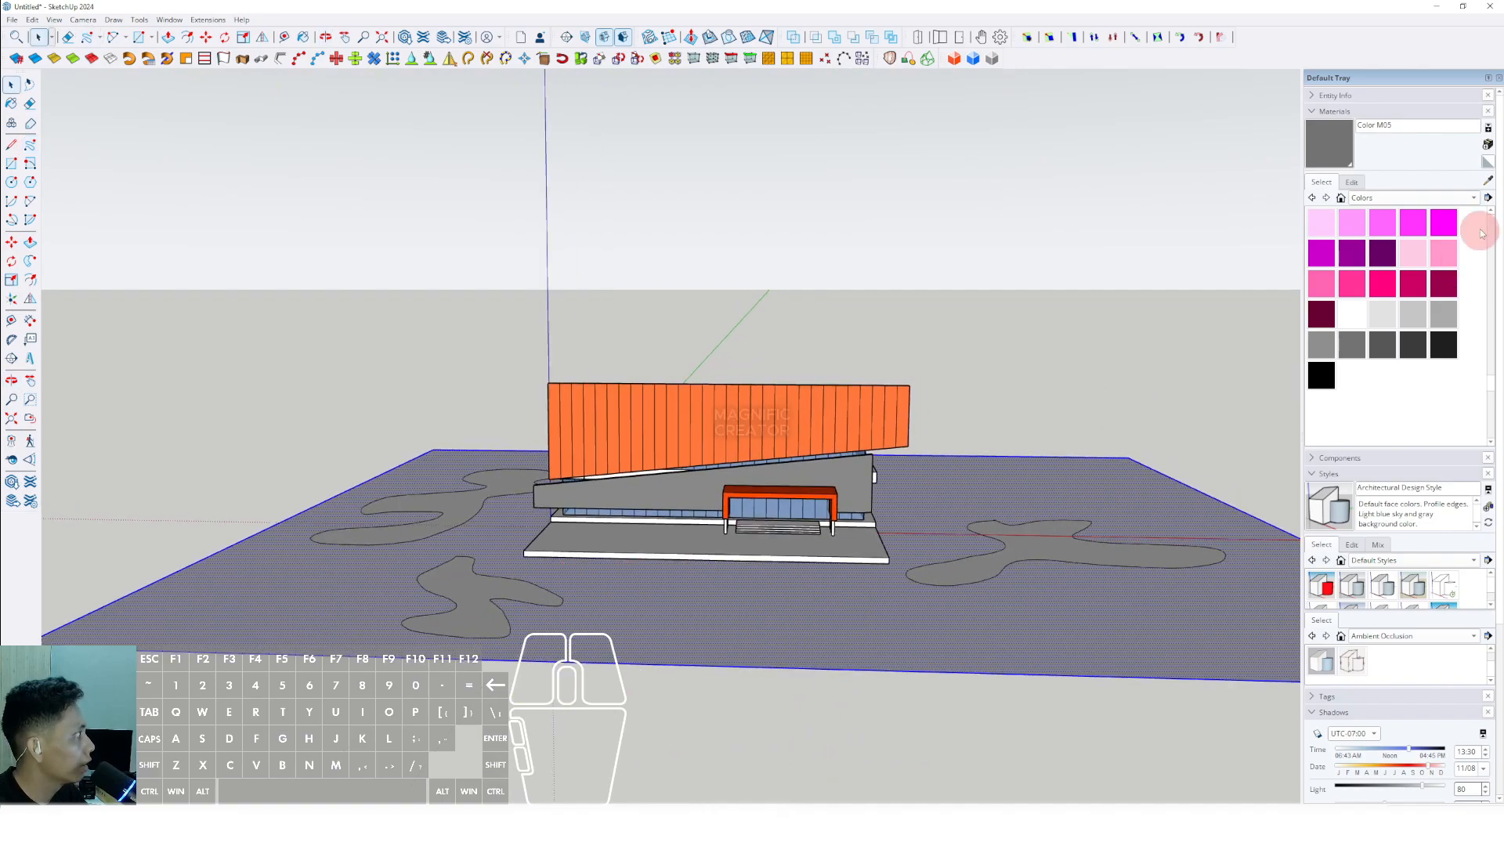
- Paint the three freehand ground patches with the Vegetation Grass material from the Landscaping, Fencing and Vegetation collection
click(1473, 198)
click(1361, 227)
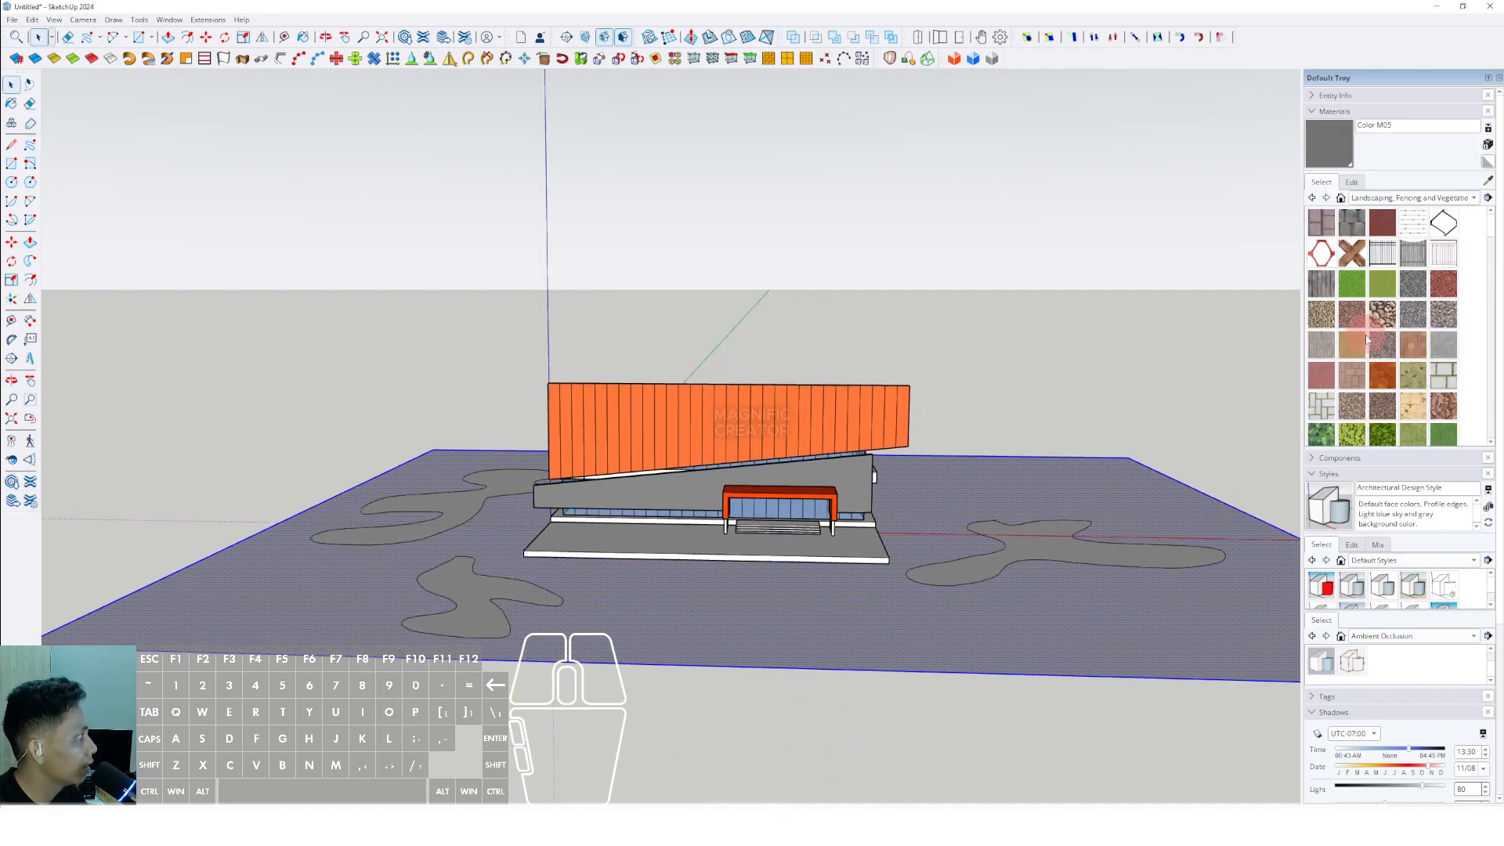
click(1402, 425)
click(1041, 543)
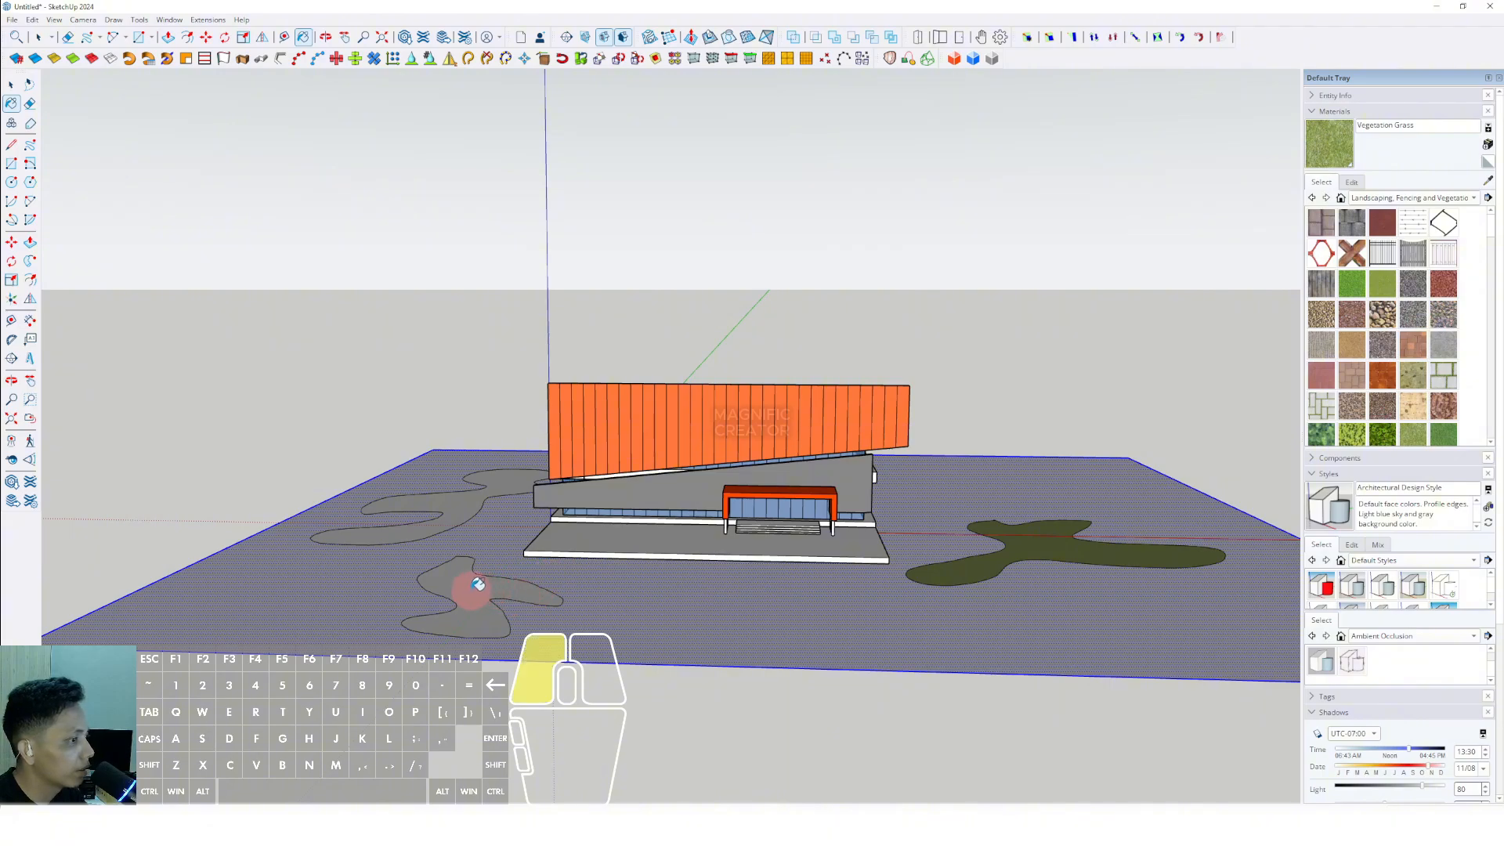
click(478, 584)
key(space)
click(508, 489)
key(space)
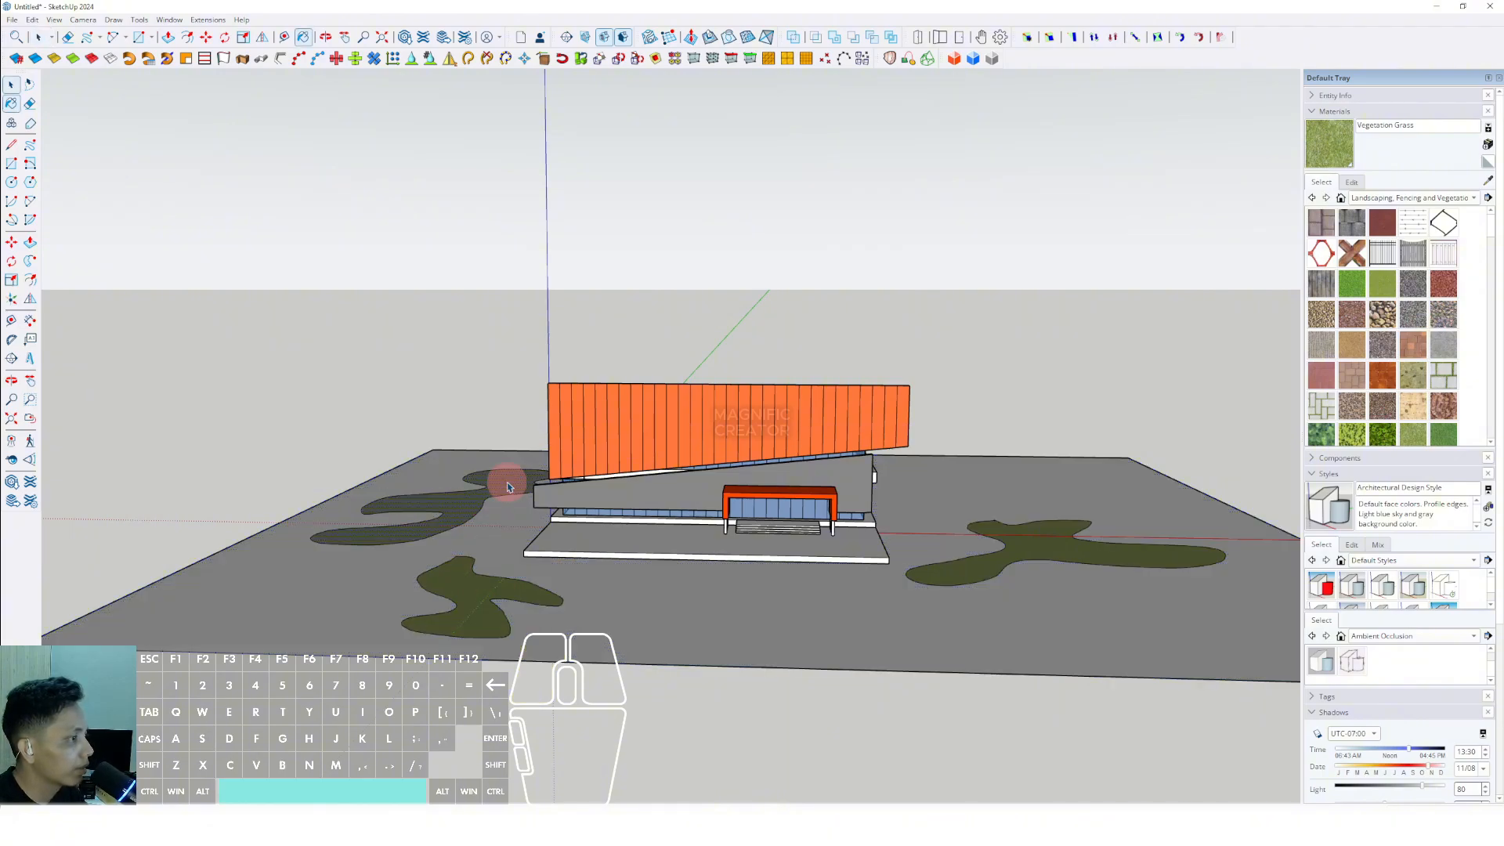
- Paint the ground plane with Blacktop New from Asphalt and Concrete and set the material's lightness to 73
click(1472, 198)
click(1368, 136)
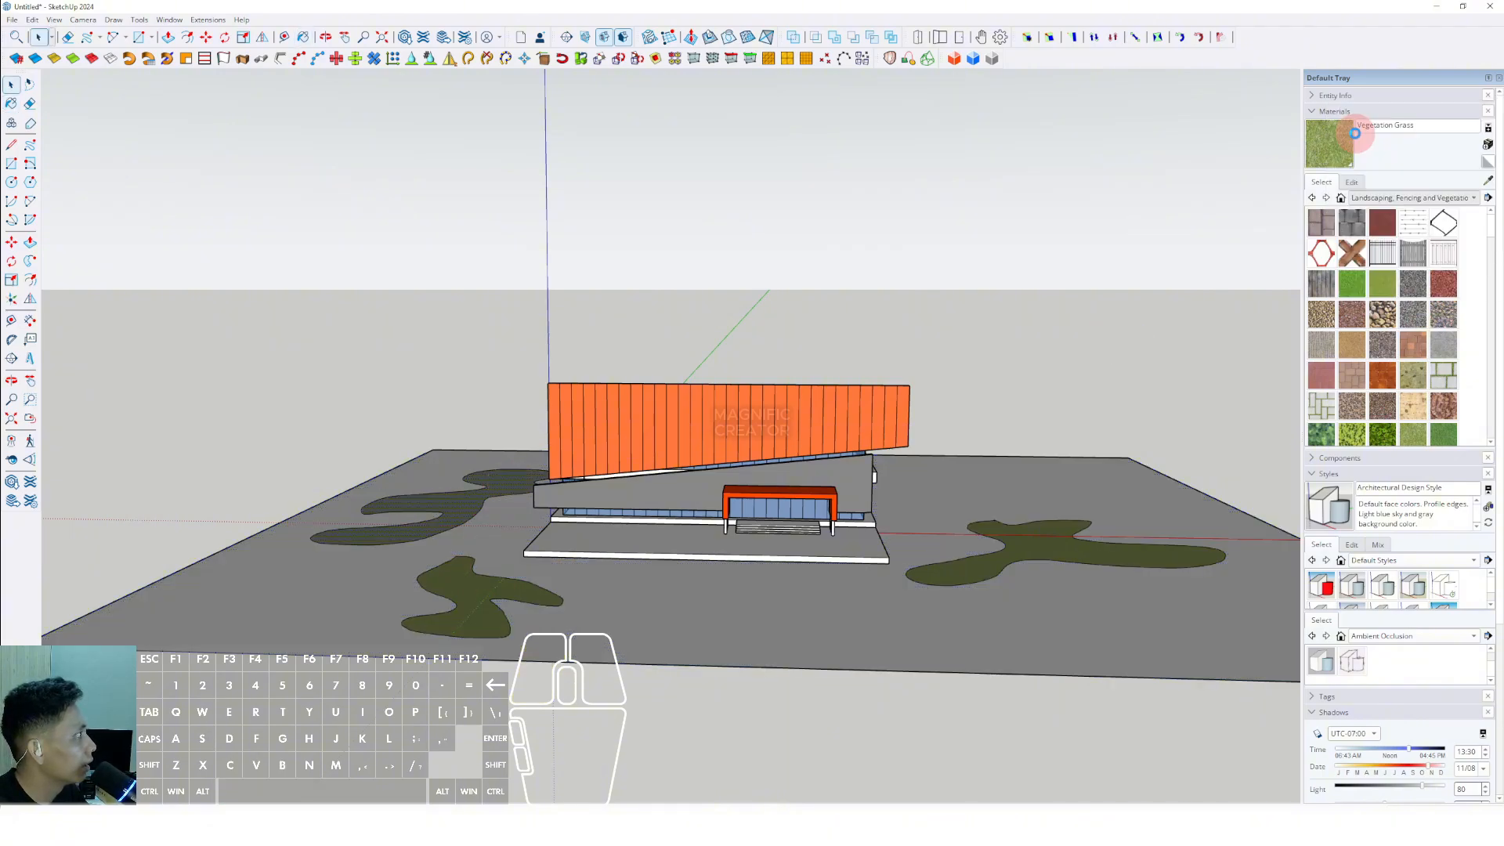
click(990, 602)
key(space)
scroll(975, 595, up, 1)
middle_drag(975, 596, 980, 562)
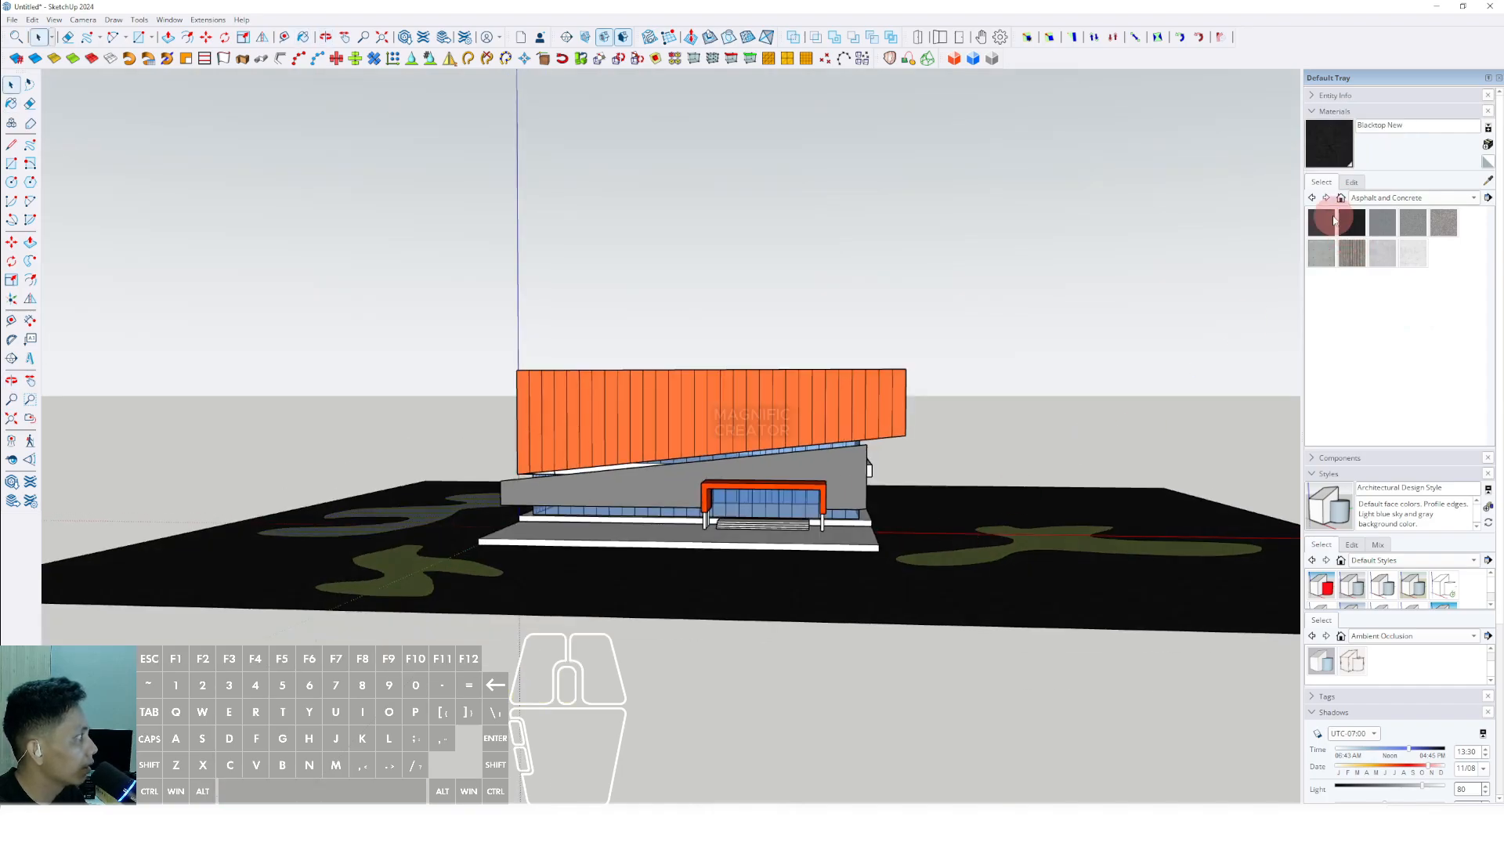
click(1350, 183)
drag(1382, 293, 1396, 289)
- Open the terrace group and copy its front top edge down to the bottom corner, dividing the height into 4 equal strips
middle_drag(549, 548, 539, 538)
scroll(697, 529, up, 5)
shift+middle_drag(752, 513, 830, 578)
scroll(786, 518, down, 2)
scroll(924, 607, up, 1)
middle_drag(924, 607, 841, 602)
scroll(799, 595, up, 3)
scroll(842, 602, up, 2)
click(841, 603)
double_click(842, 604)
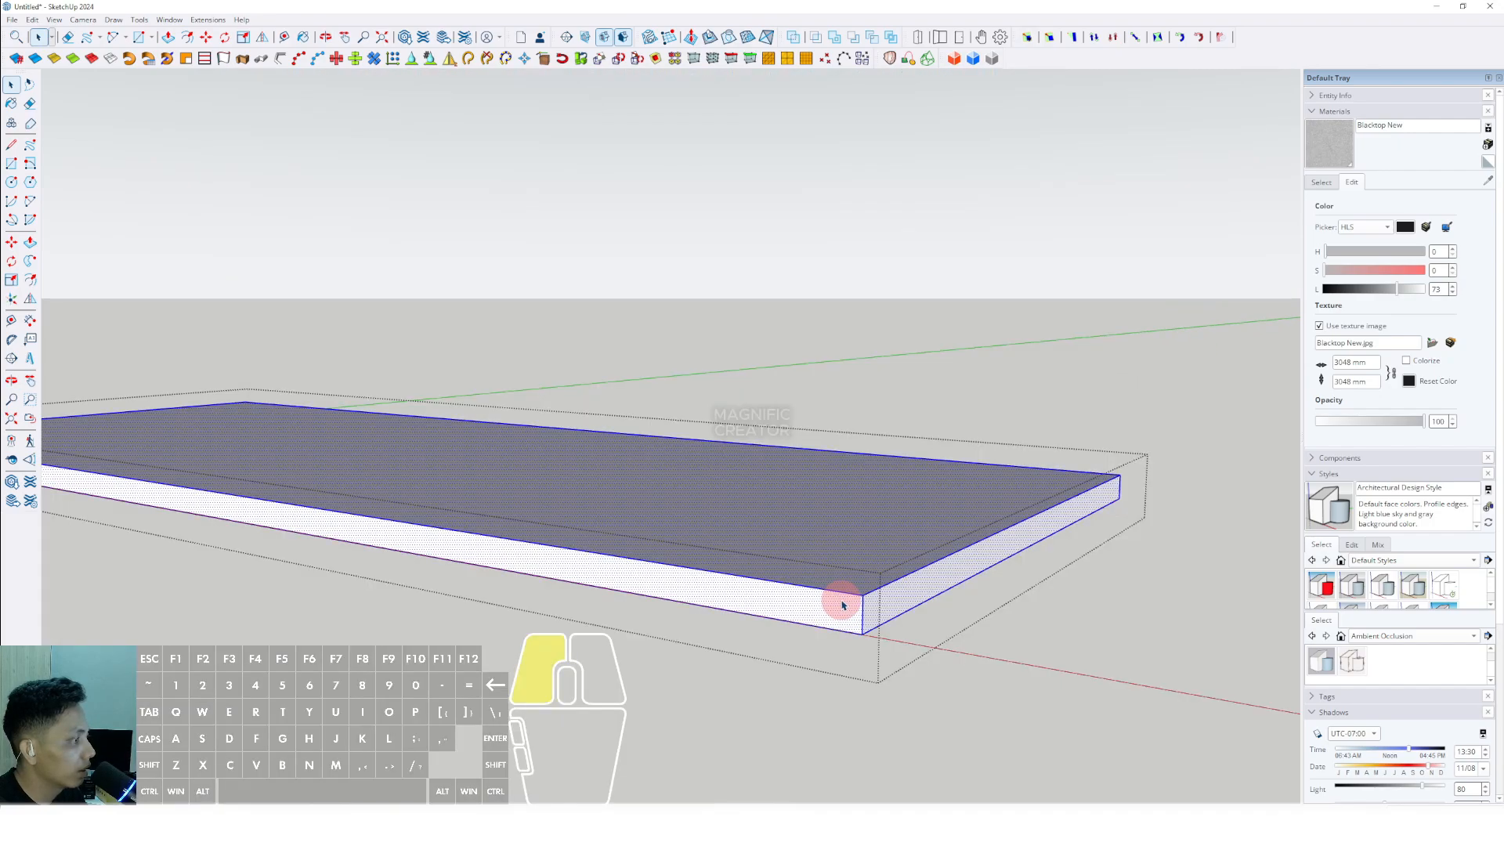
click(847, 593)
scroll(850, 596, up, 2)
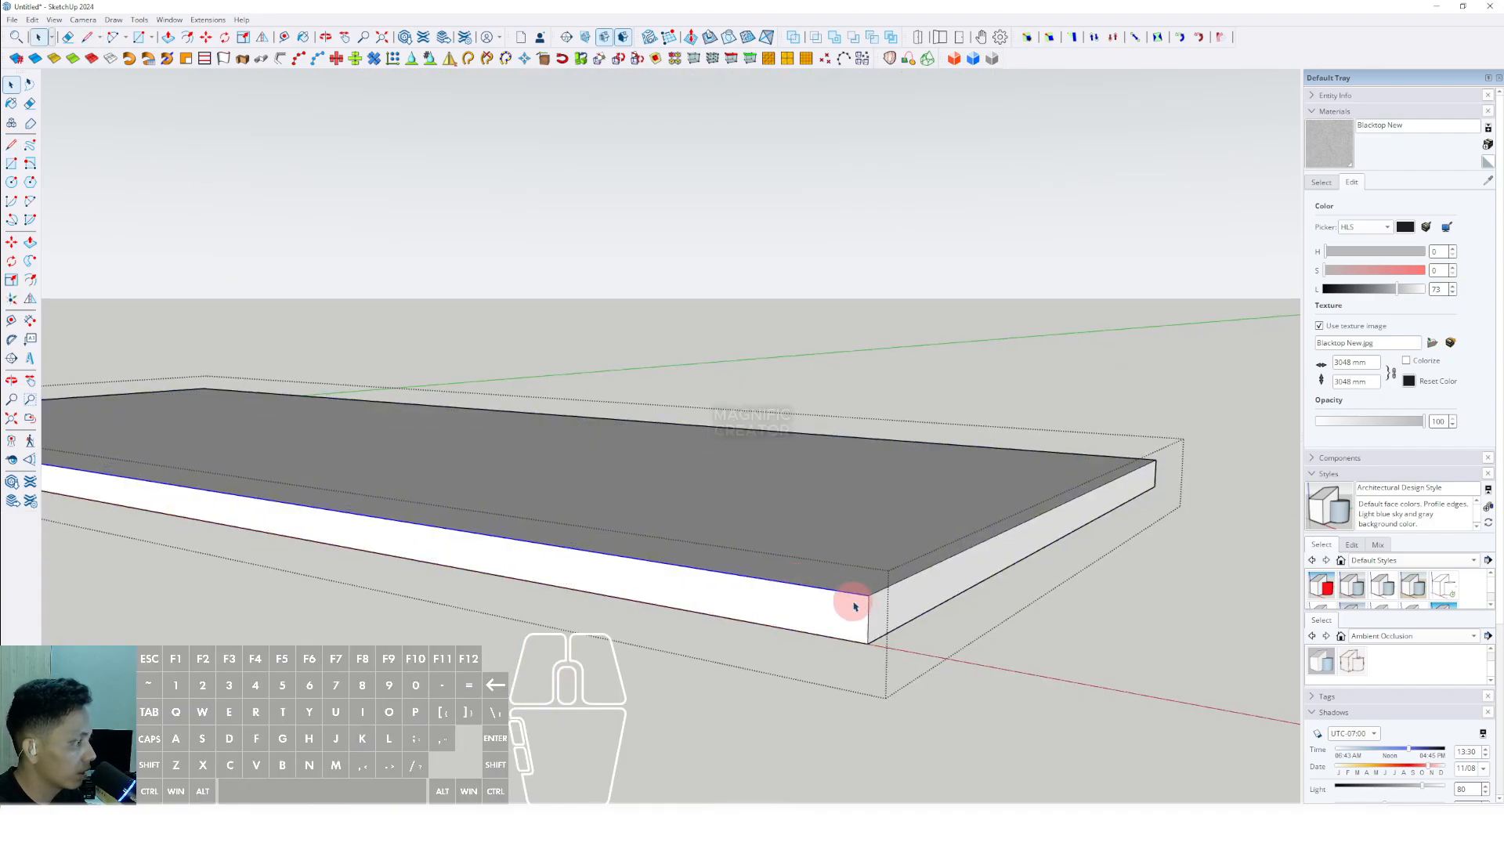
middle_drag(854, 605, 812, 598)
click(866, 603)
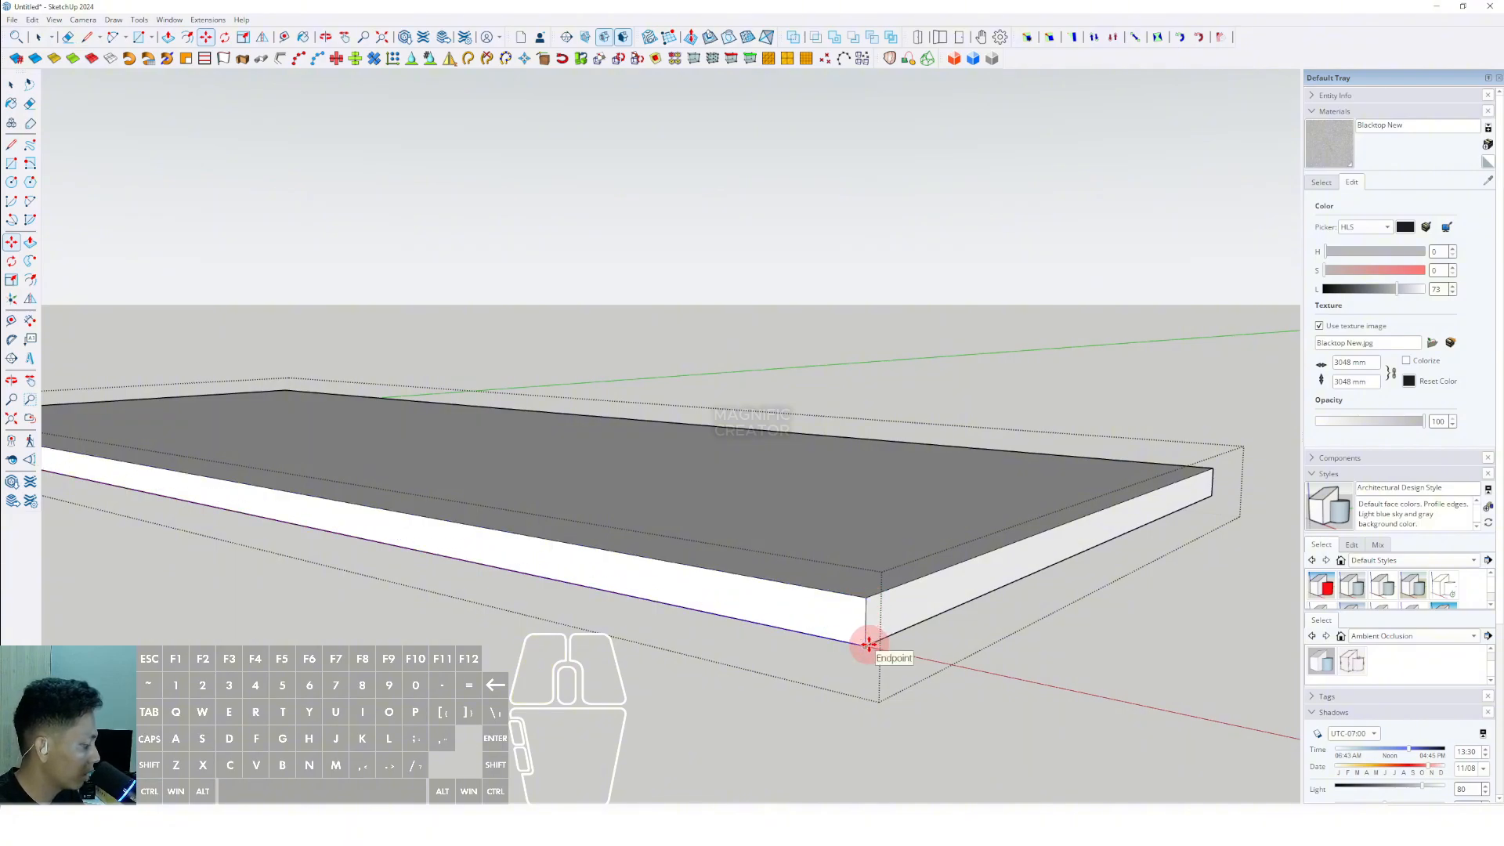
text(/4)
key(Return)
key(space)
scroll(854, 608, up, 2)
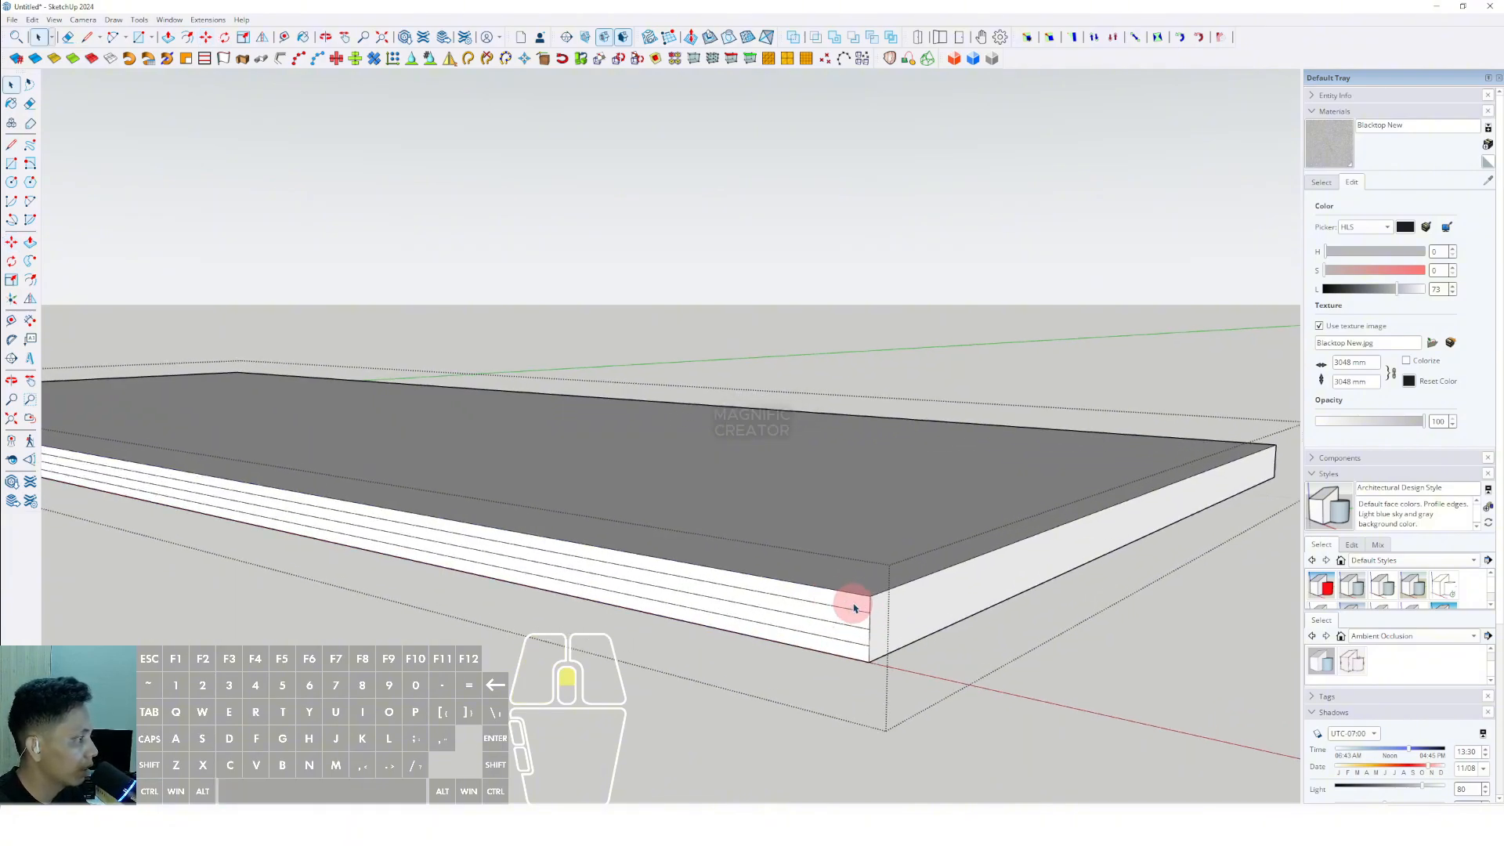
- Push the terrace's two upper front strips back and pull the lowest one forward to form steps, and leave the group
key(p)
click(849, 598)
click(955, 568)
click(849, 620)
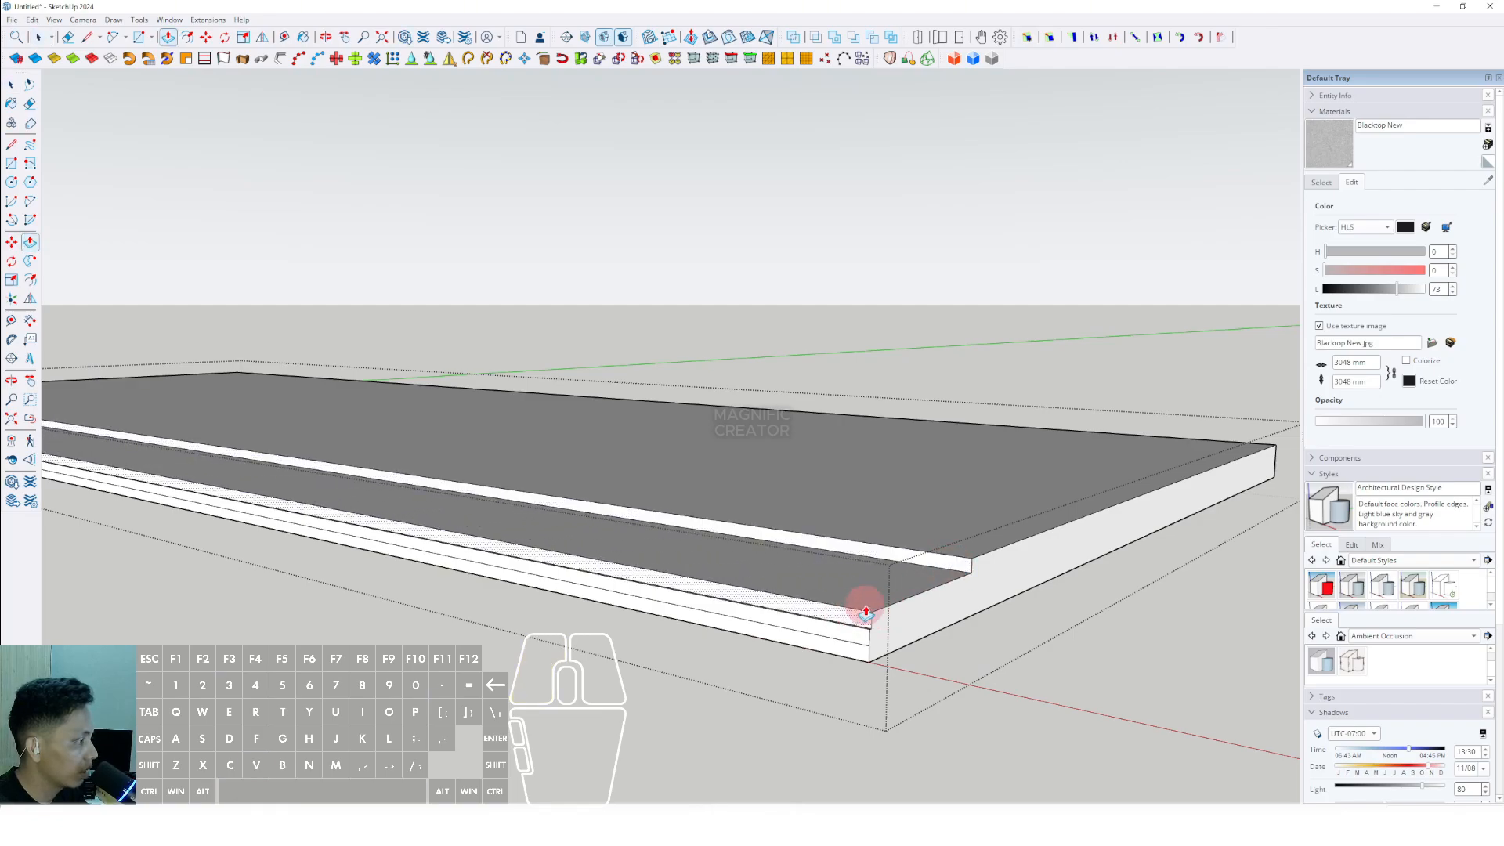
click(905, 592)
key(space)
scroll(866, 628, up, 1)
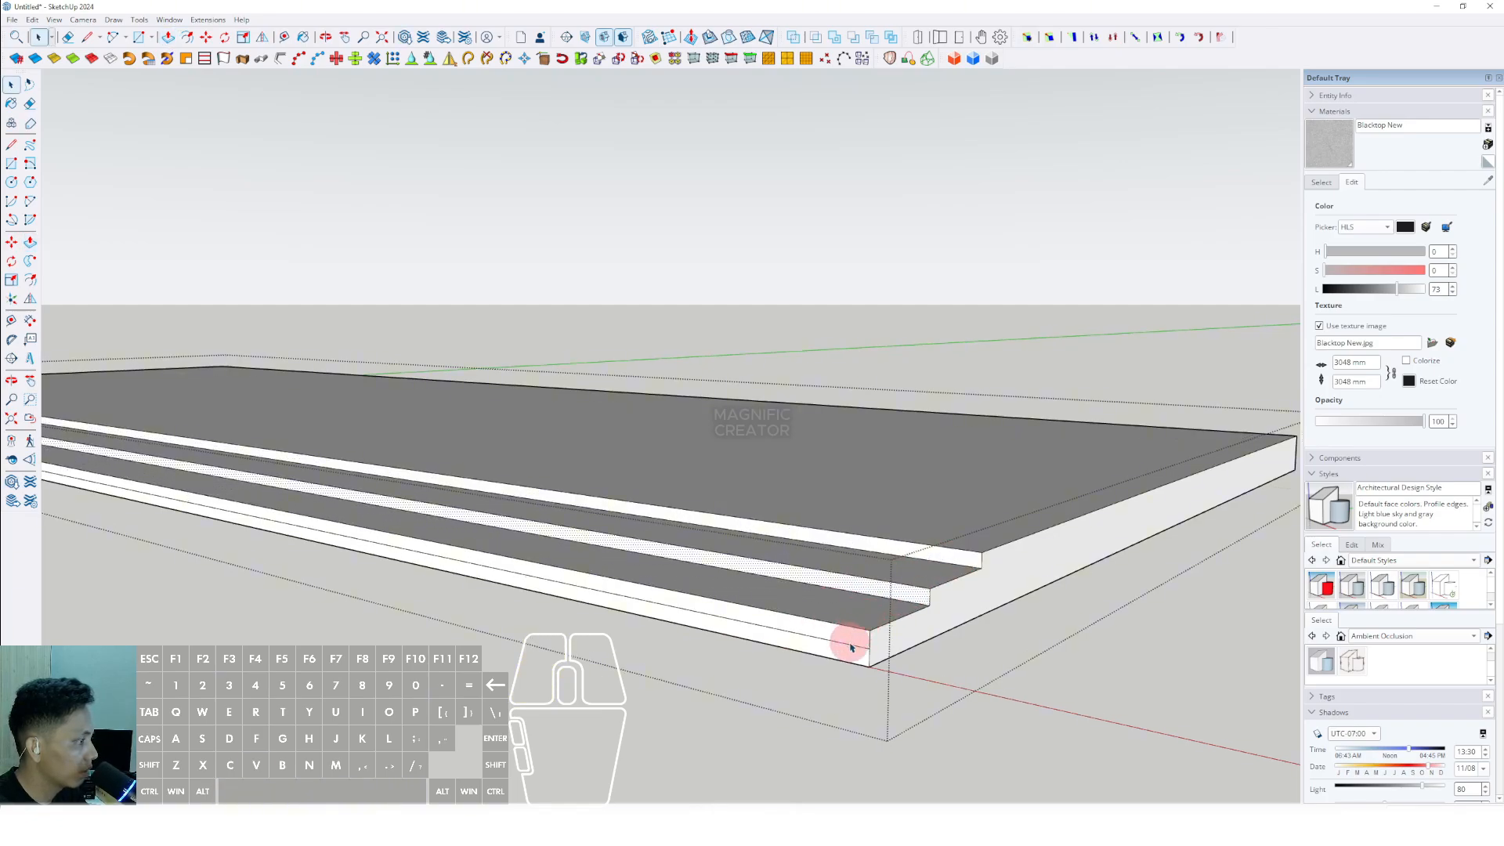
key(p)
click(849, 659)
click(779, 684)
key(space)
scroll(705, 634, down, 2)
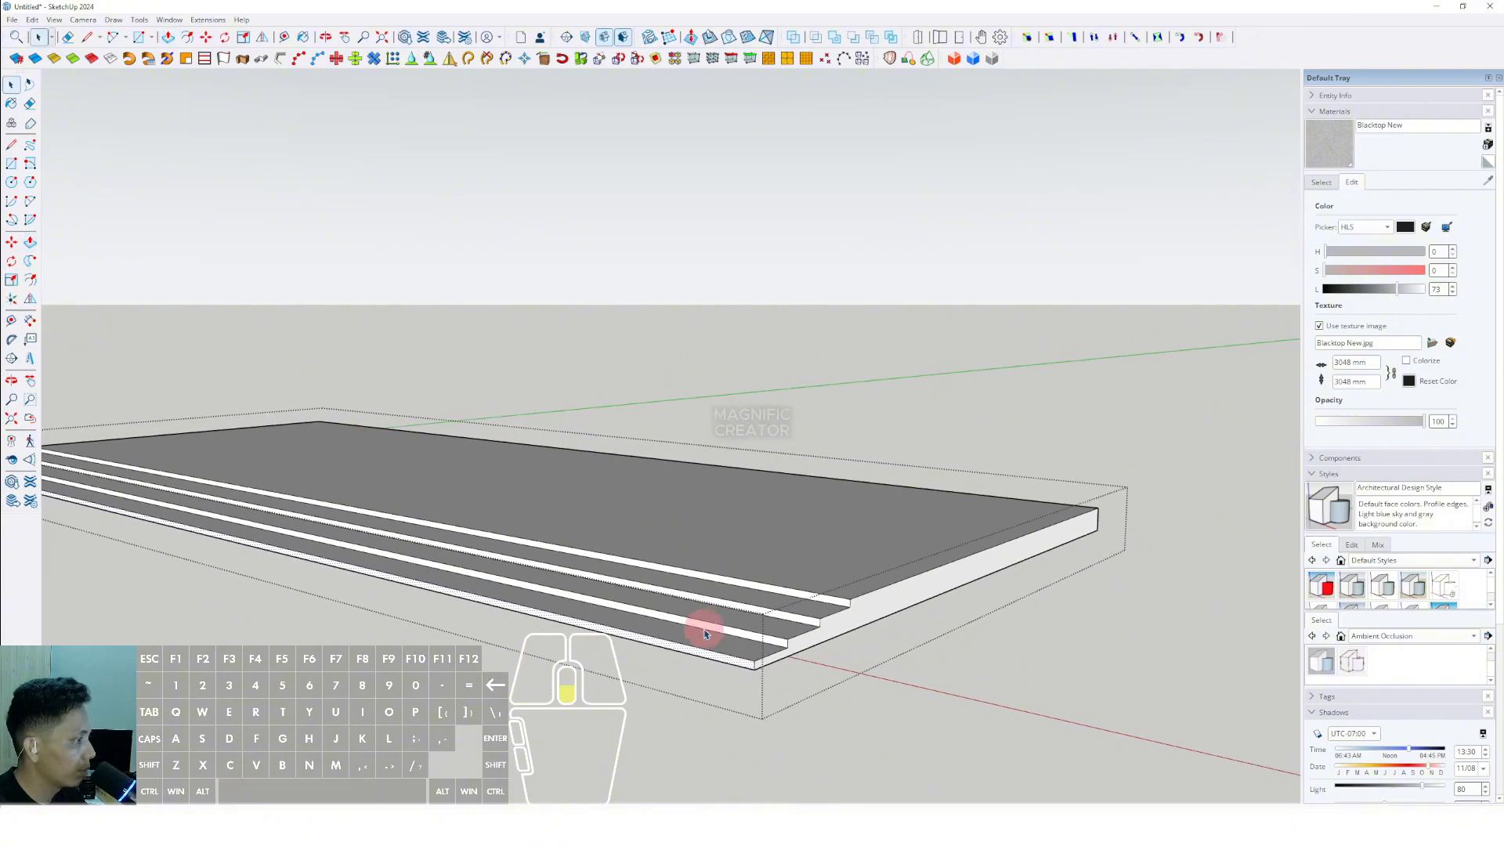
middle_drag(705, 633, 1073, 423)
click(1073, 423)
scroll(993, 450, down, 2)
click(993, 452)
scroll(816, 500, down, 4)
middle_drag(815, 501, 887, 597)
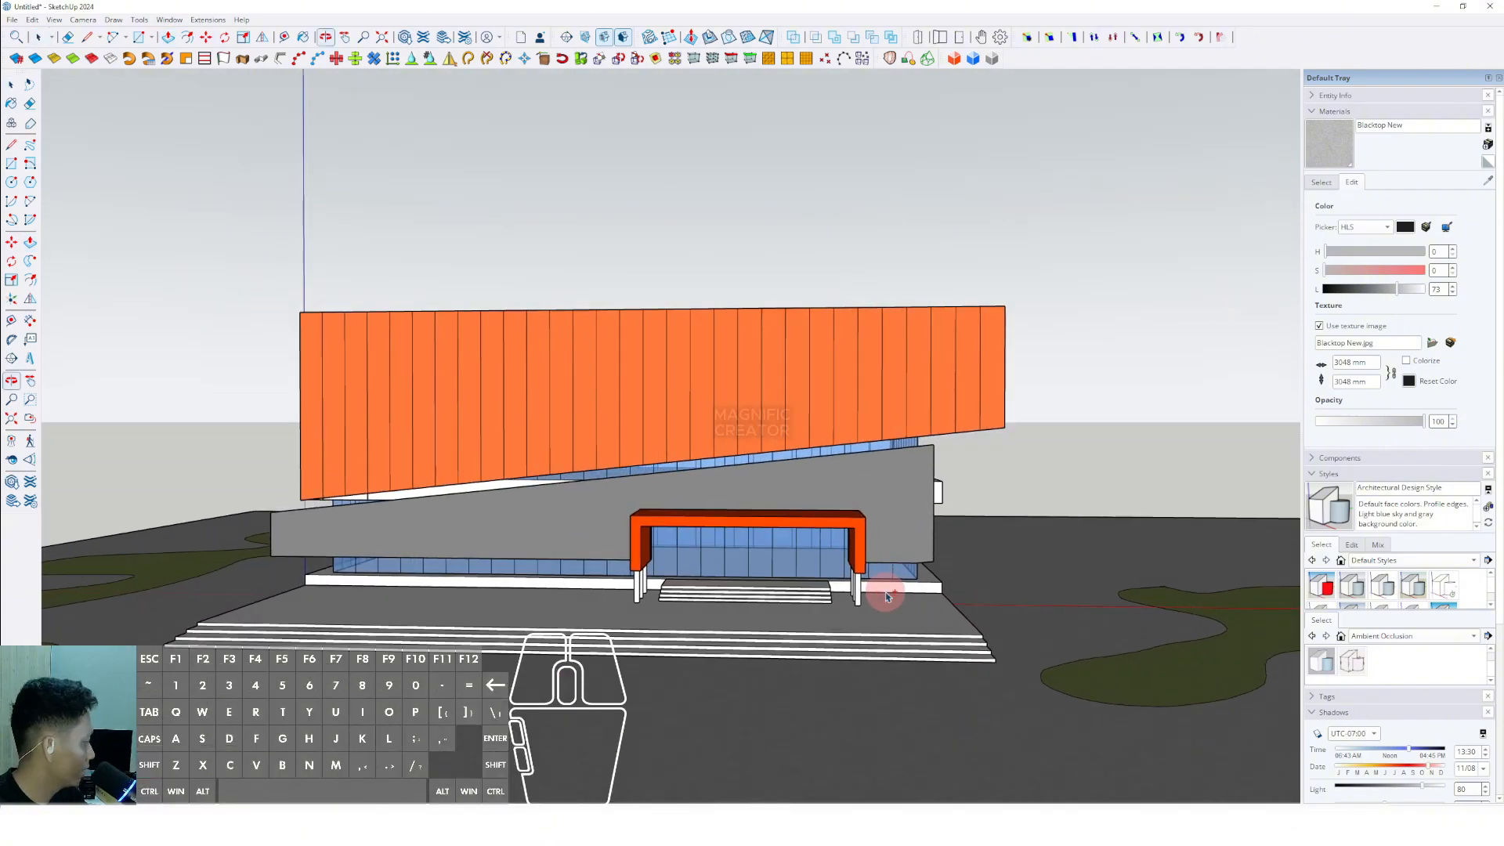
- Paint the terrace with Blacktop Old 02 and the entrance stairs with Polished Concrete Old
middle_drag(712, 596, 674, 587)
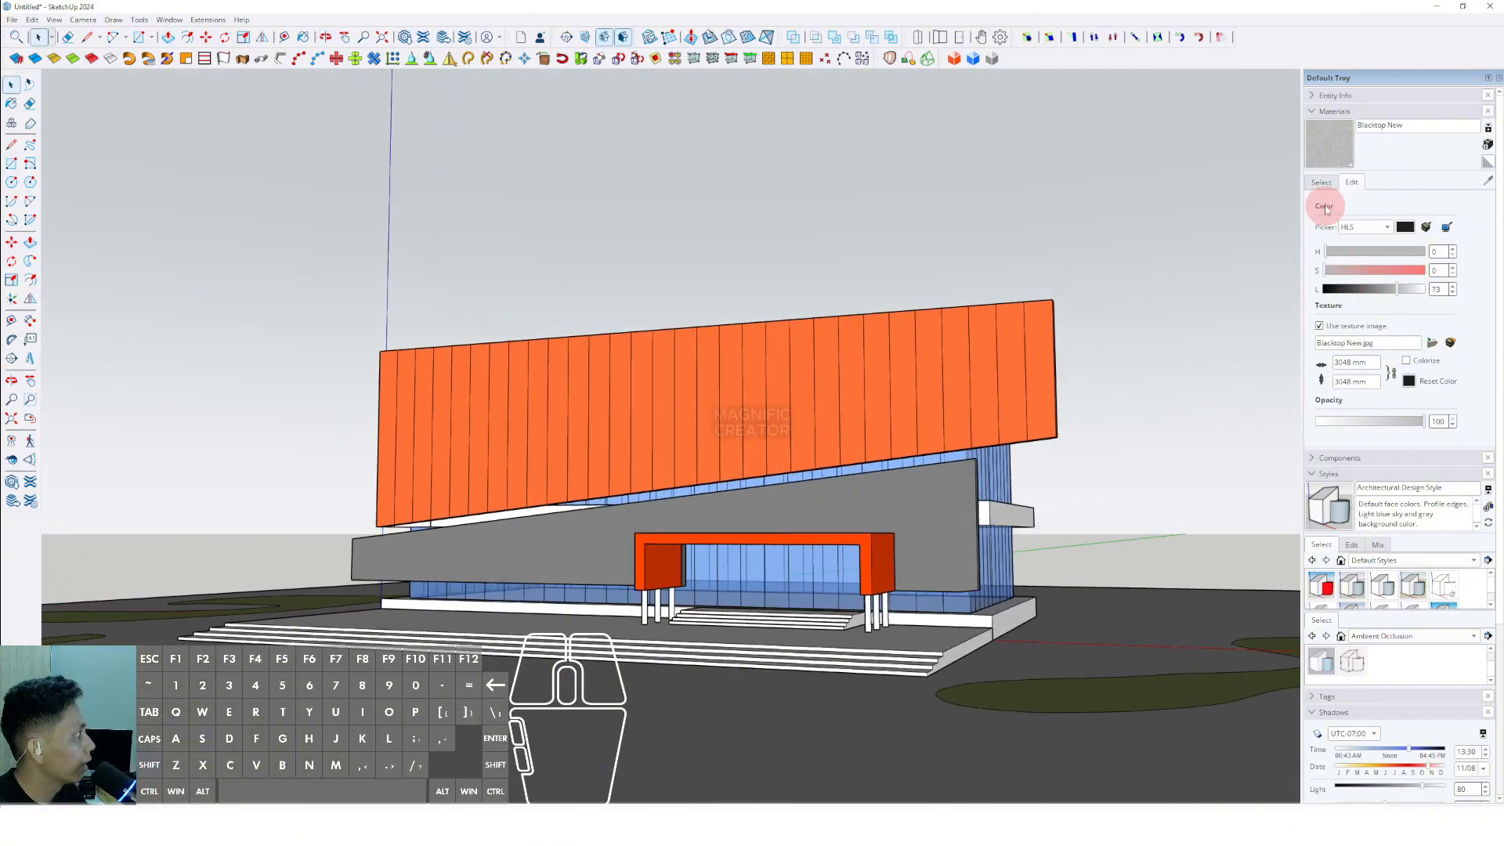
click(1321, 181)
click(1471, 202)
click(1368, 197)
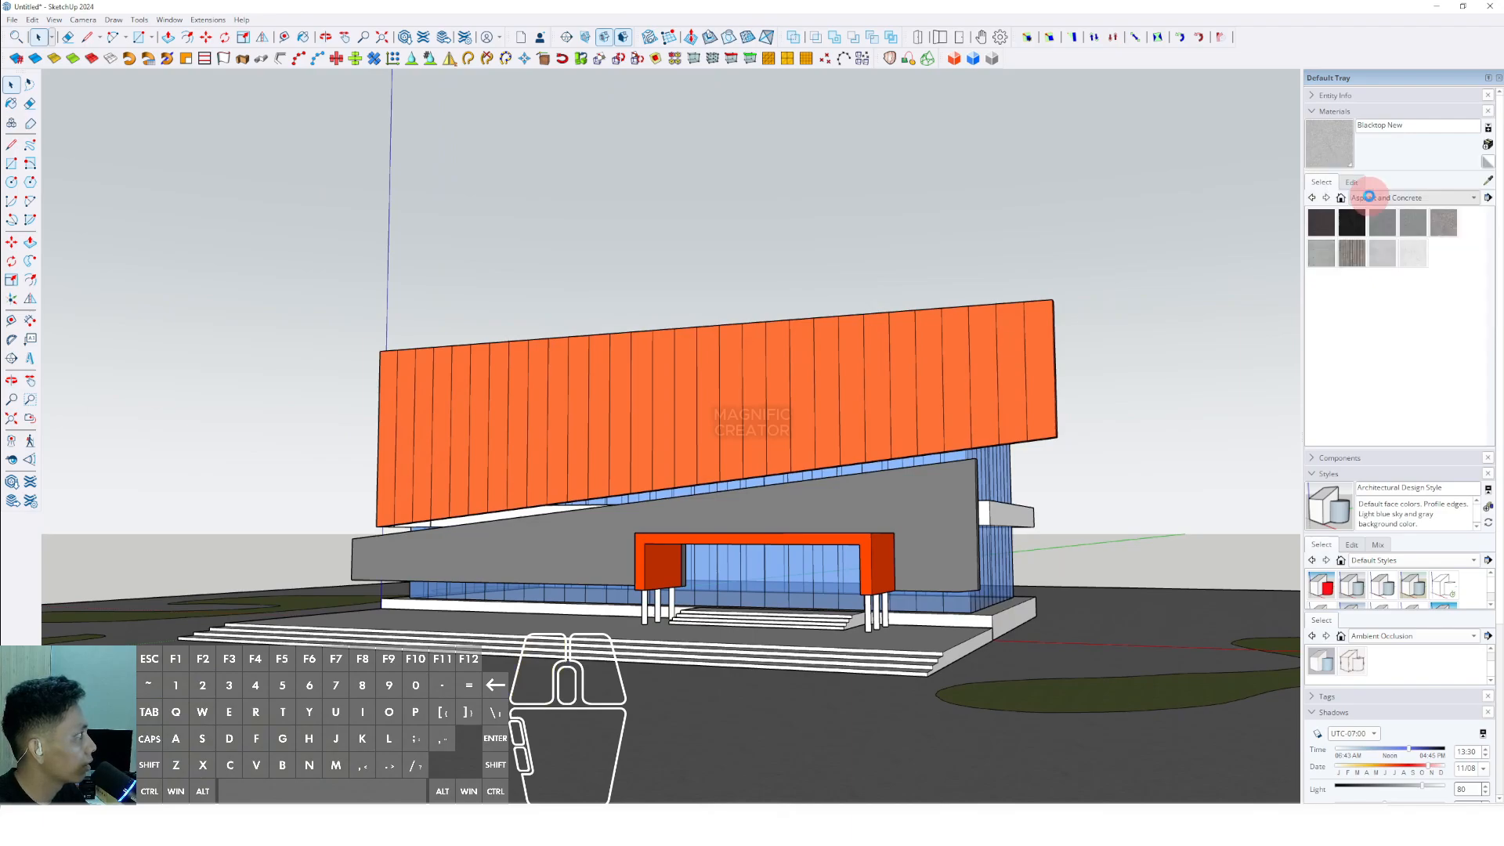
click(1414, 227)
scroll(701, 627, up, 3)
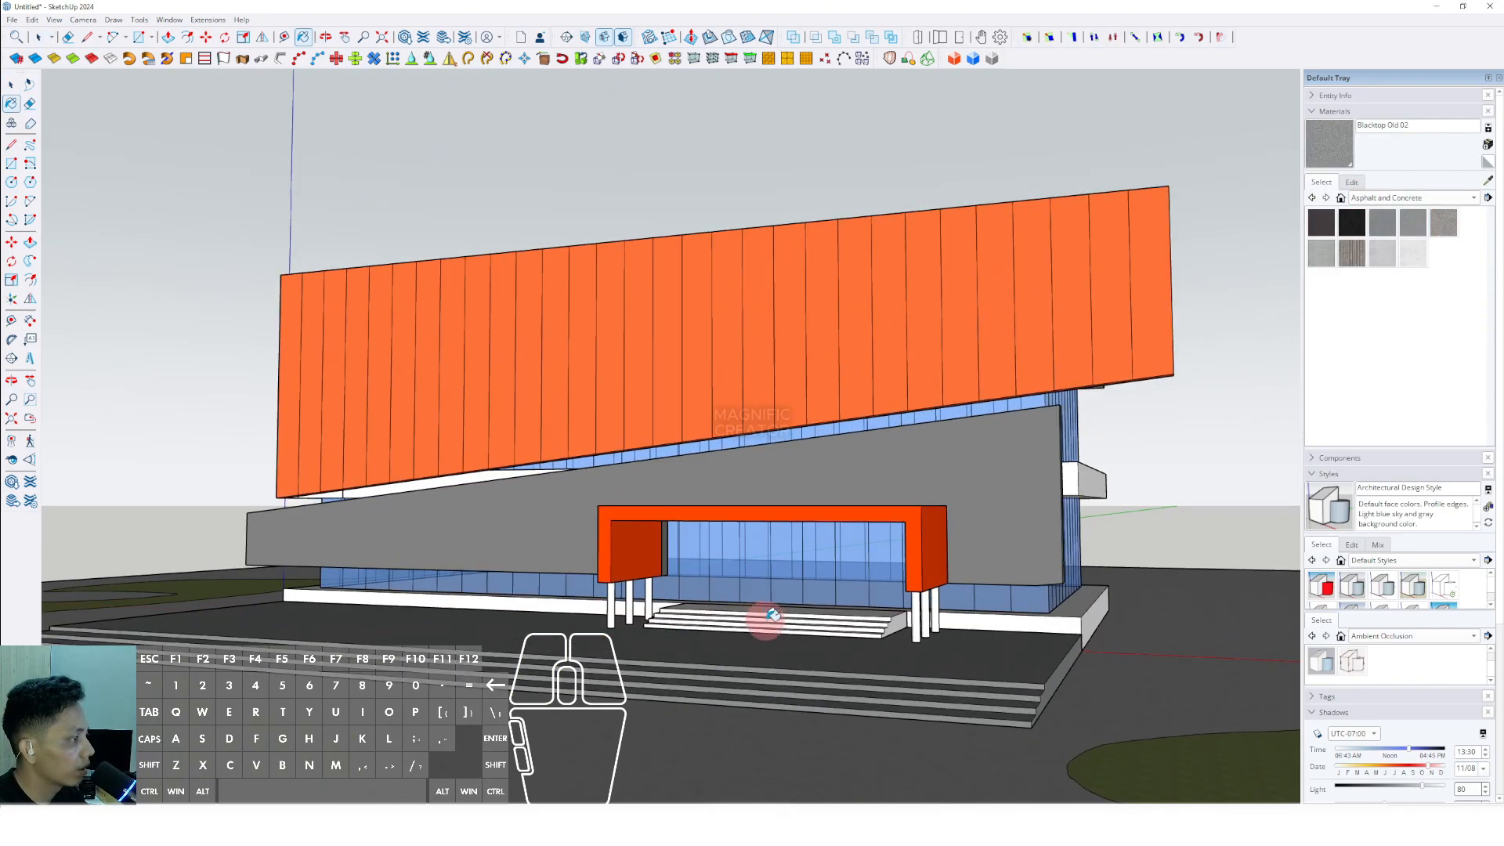
click(812, 625)
scroll(811, 622, down, 3)
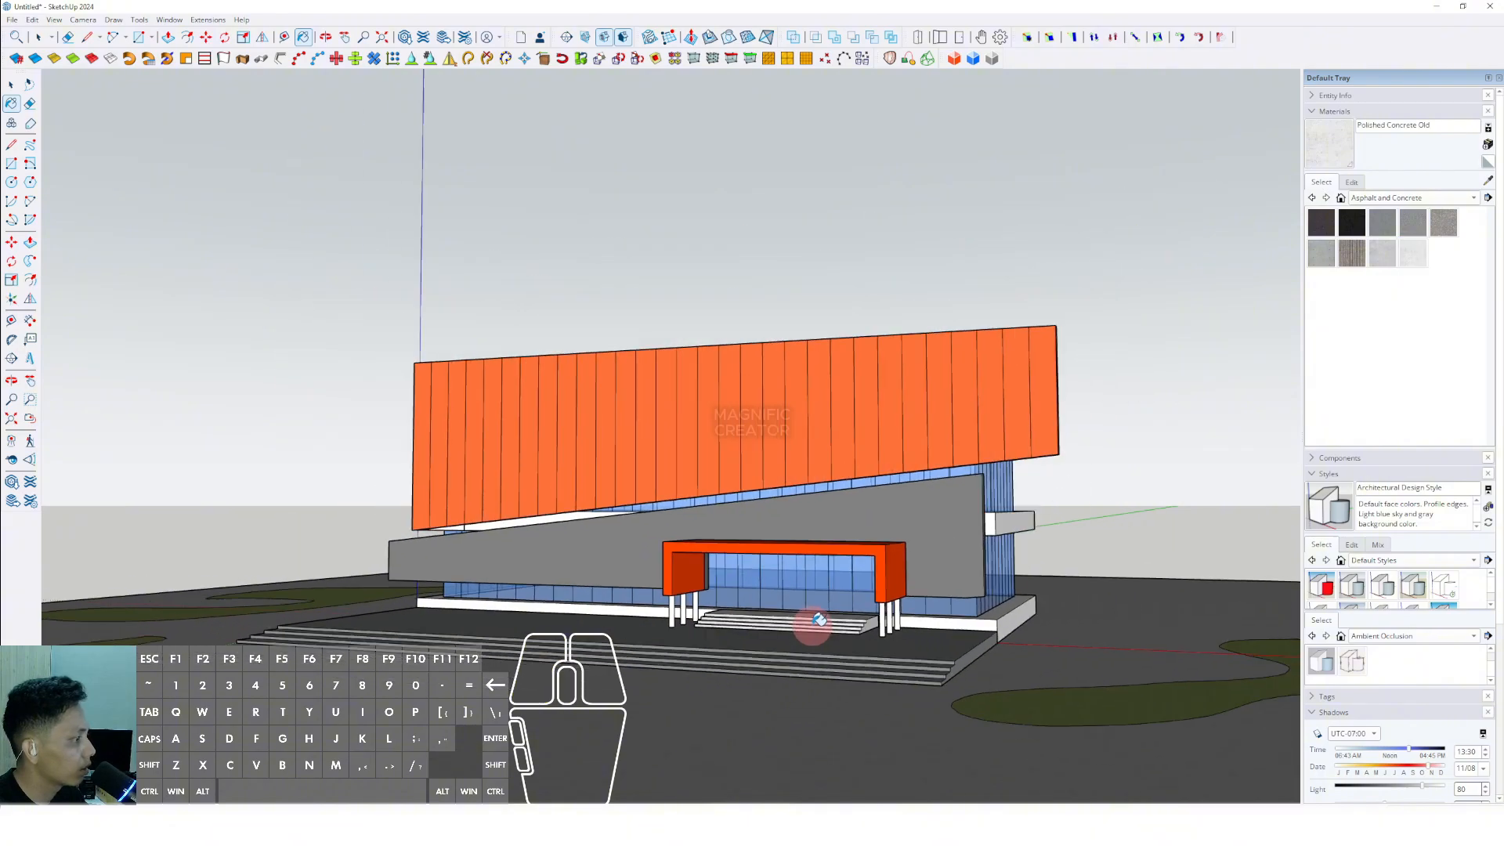
middle_drag(810, 622, 852, 607)
key(space)
- Paint the base slab under the building with Blacktop Old 01
mouse_move(993, 611)
middle_down()
mouse_move(966, 616)
mouse_move(1011, 626)
mouse_move(880, 614)
mouse_move(688, 631)
mouse_move(688, 661)
mouse_move(782, 679)
mouse_move(549, 713)
mouse_move(538, 742)
middle_up()
click(1399, 228)
scroll(549, 712, up, 2)
shift+middle_drag(539, 742, 496, 618)
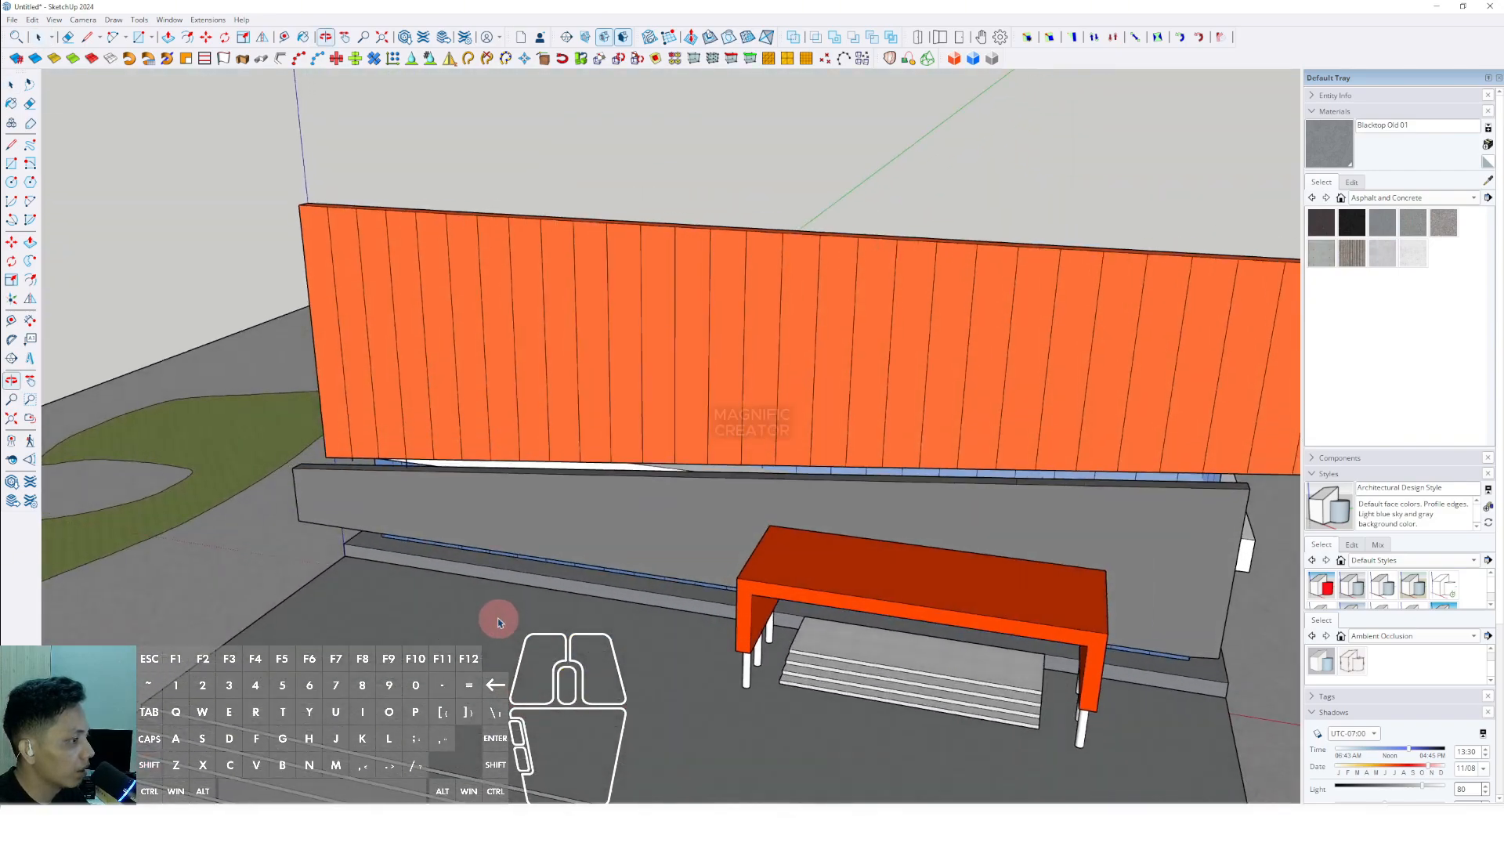
- Inside the terrace group, draw a small circle on its left part, fill it with the sampled lawn grass material, and leave the group
double_click(463, 649)
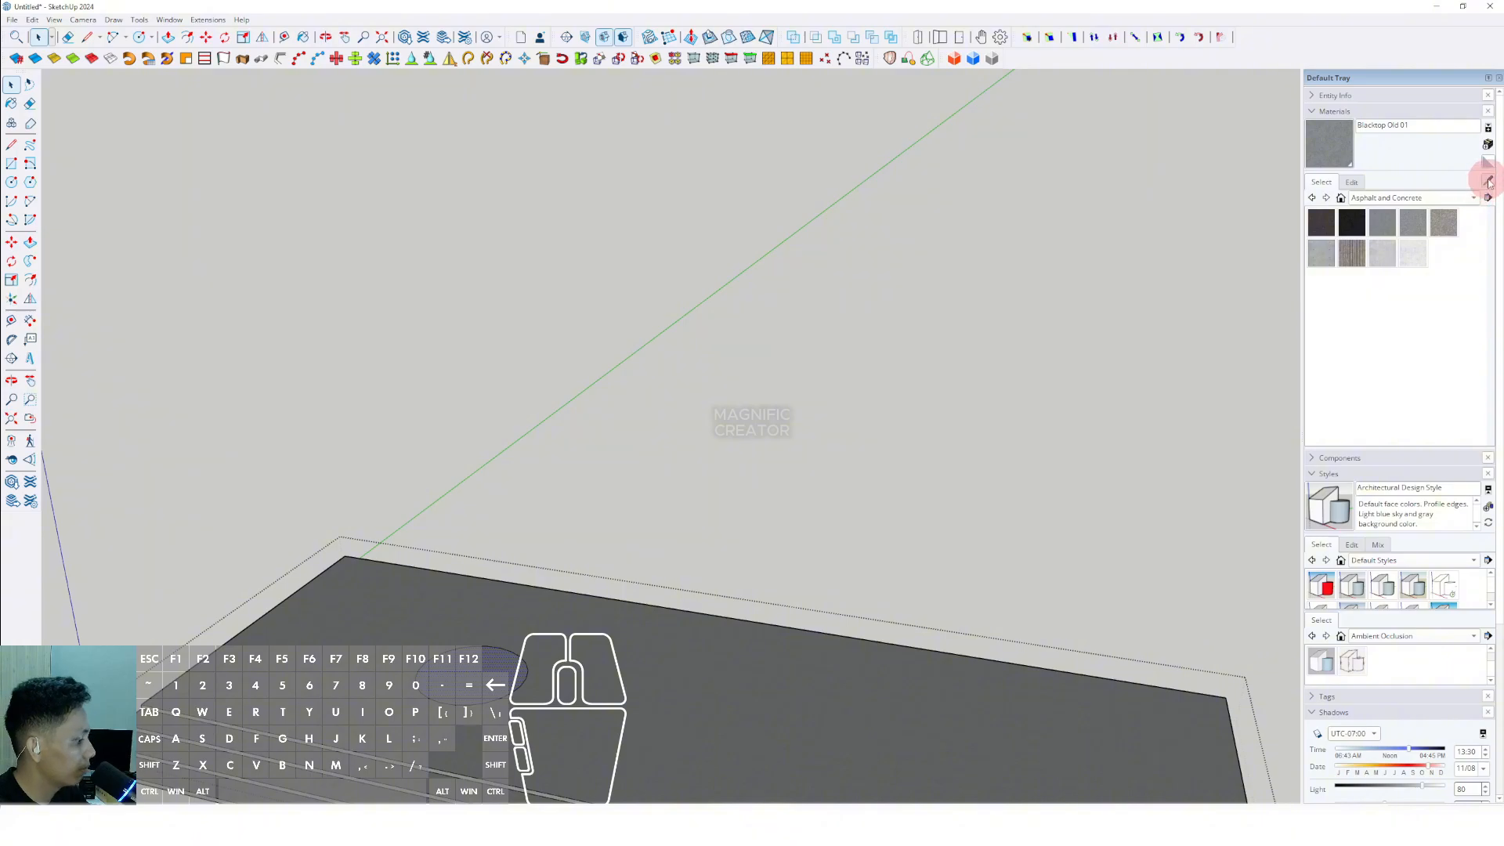
key(comma)
scroll(776, 553, down, 2)
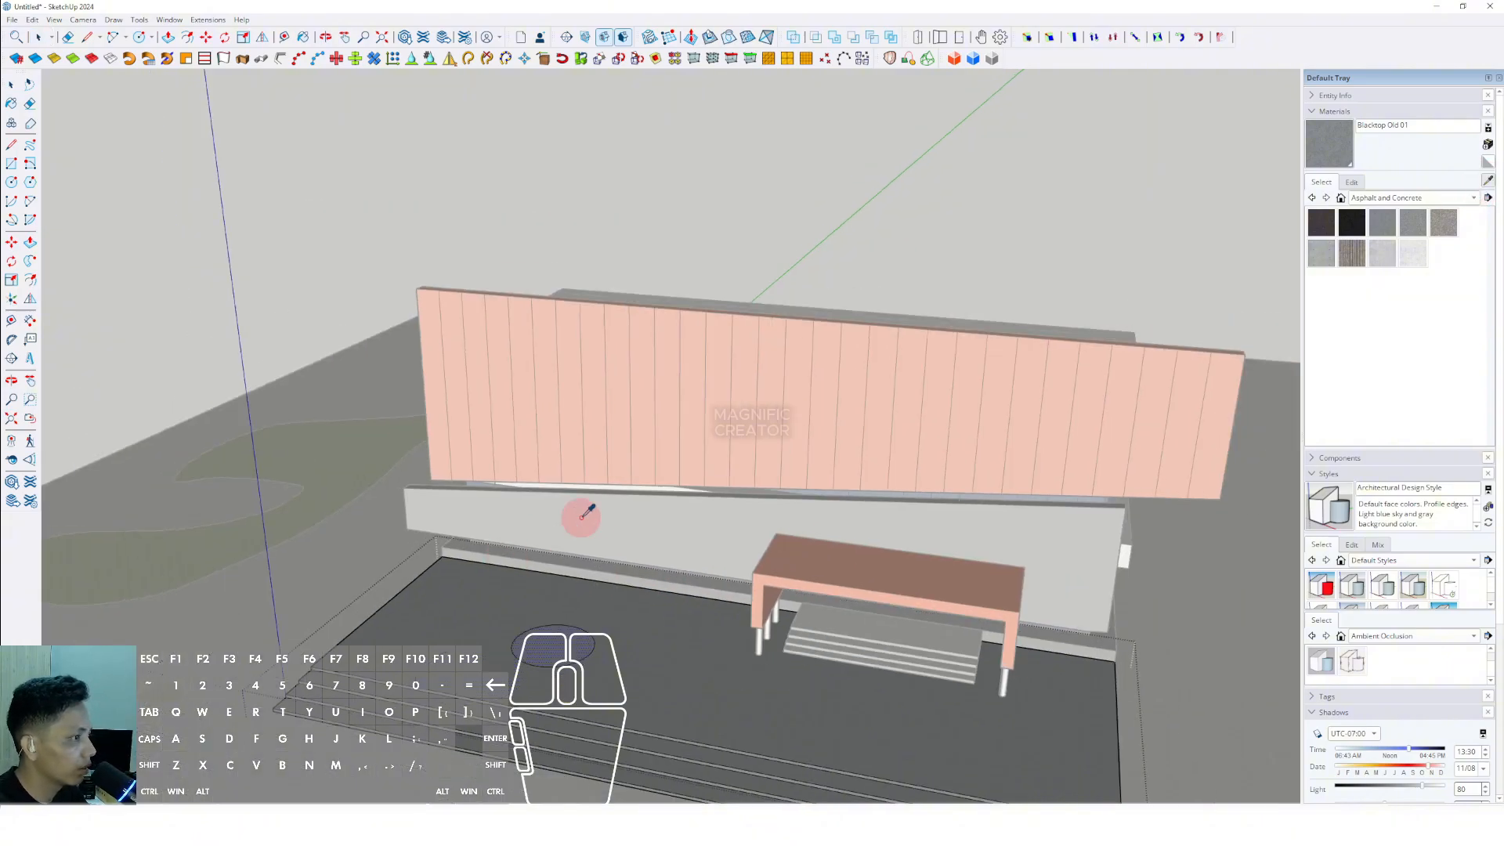
alt+click(397, 512)
click(550, 642)
key(space)
middle_drag(823, 623, 910, 400)
click(1141, 245)
middle_drag(779, 462, 705, 516)
- Insert the Tree 2D Deciduous component from the Components Sampler onto the terrace's round grass patch
click(1313, 111)
click(1317, 128)
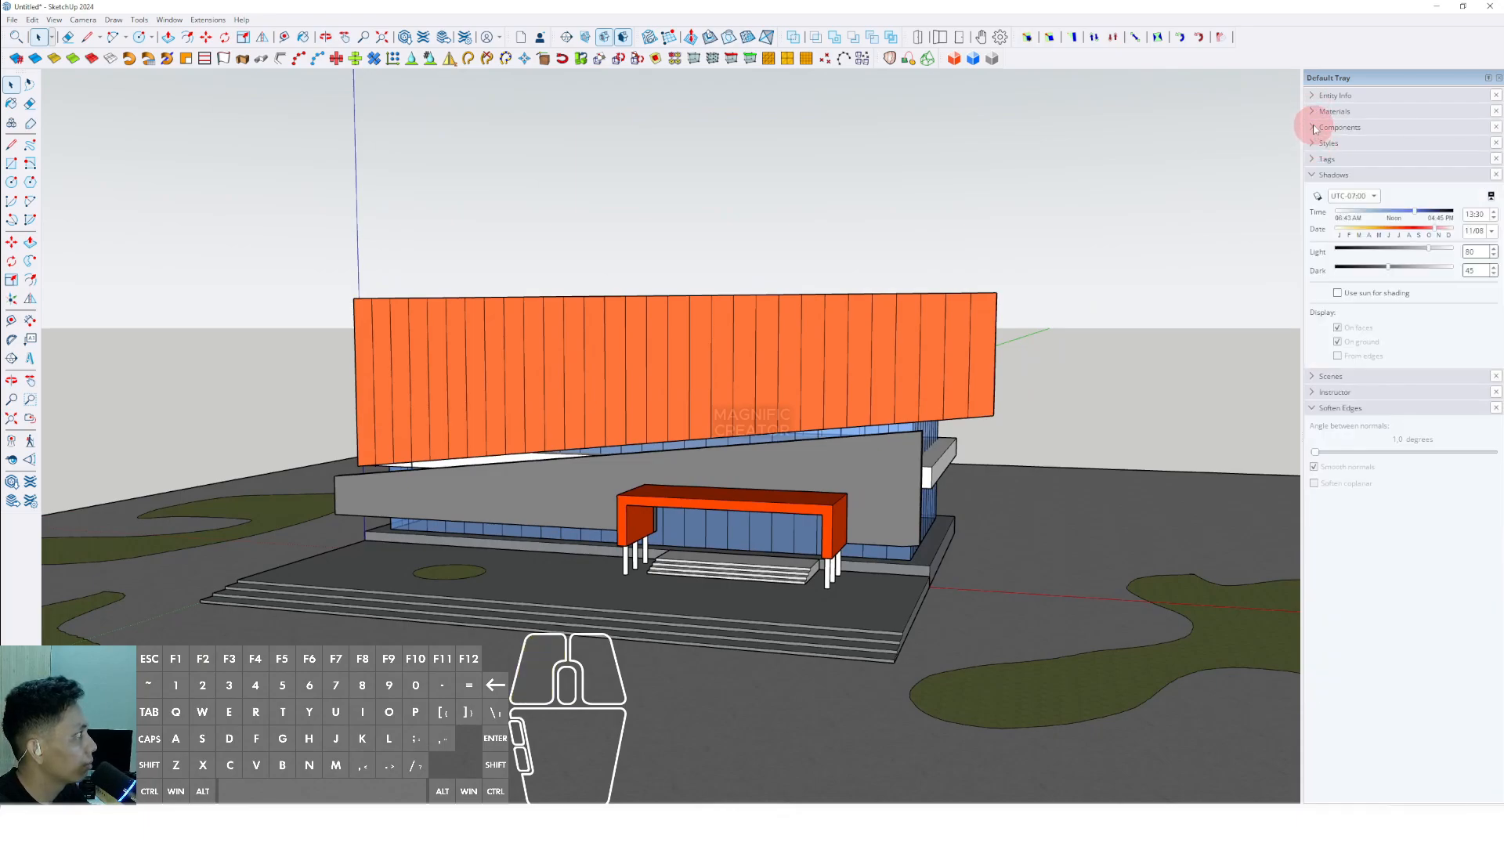
click(1338, 214)
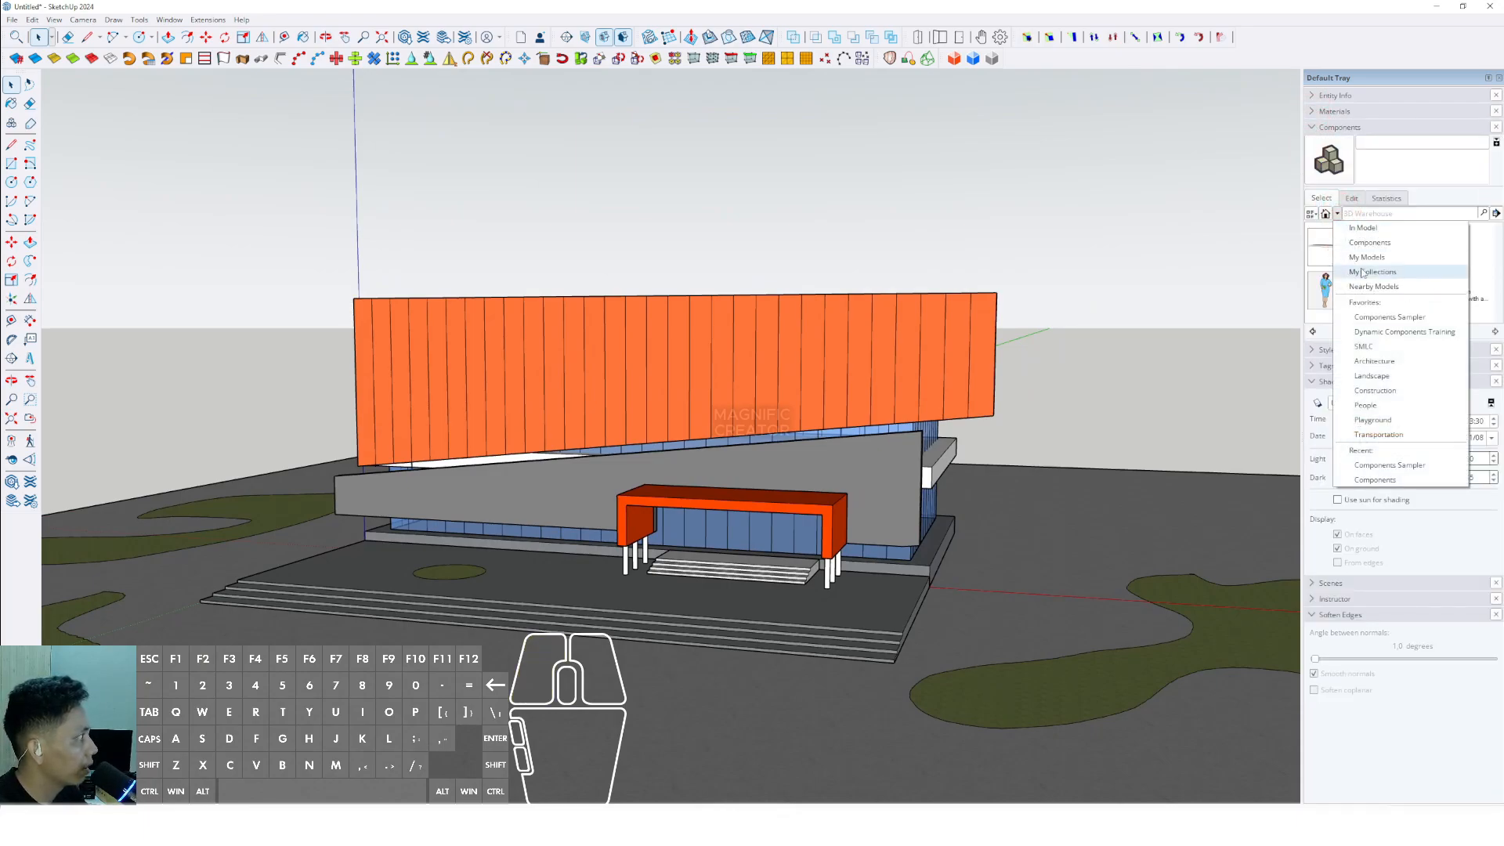
click(1367, 245)
click(1325, 247)
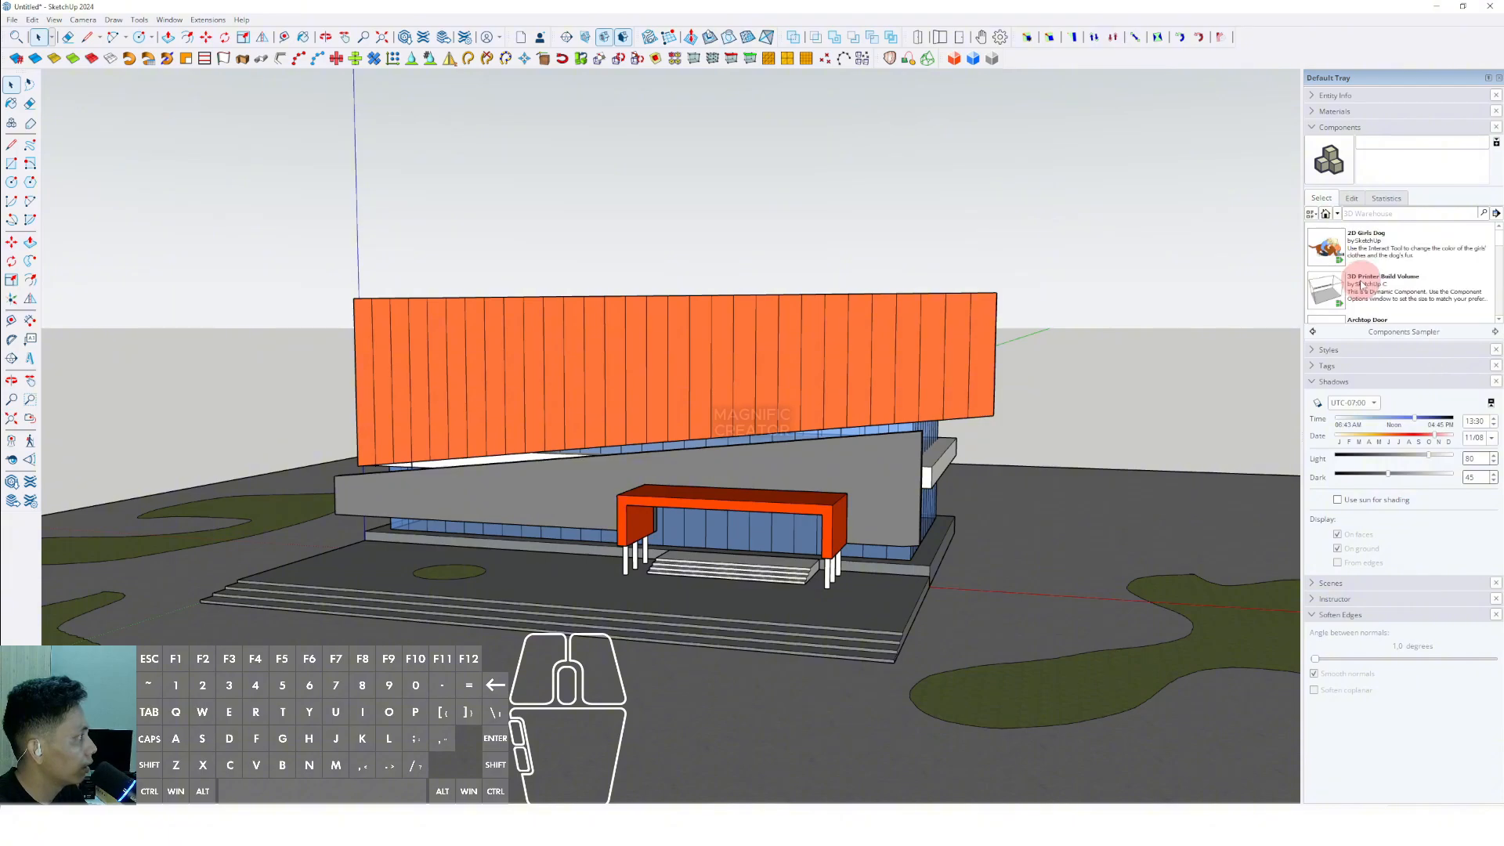
scroll(1344, 286, down, 3)
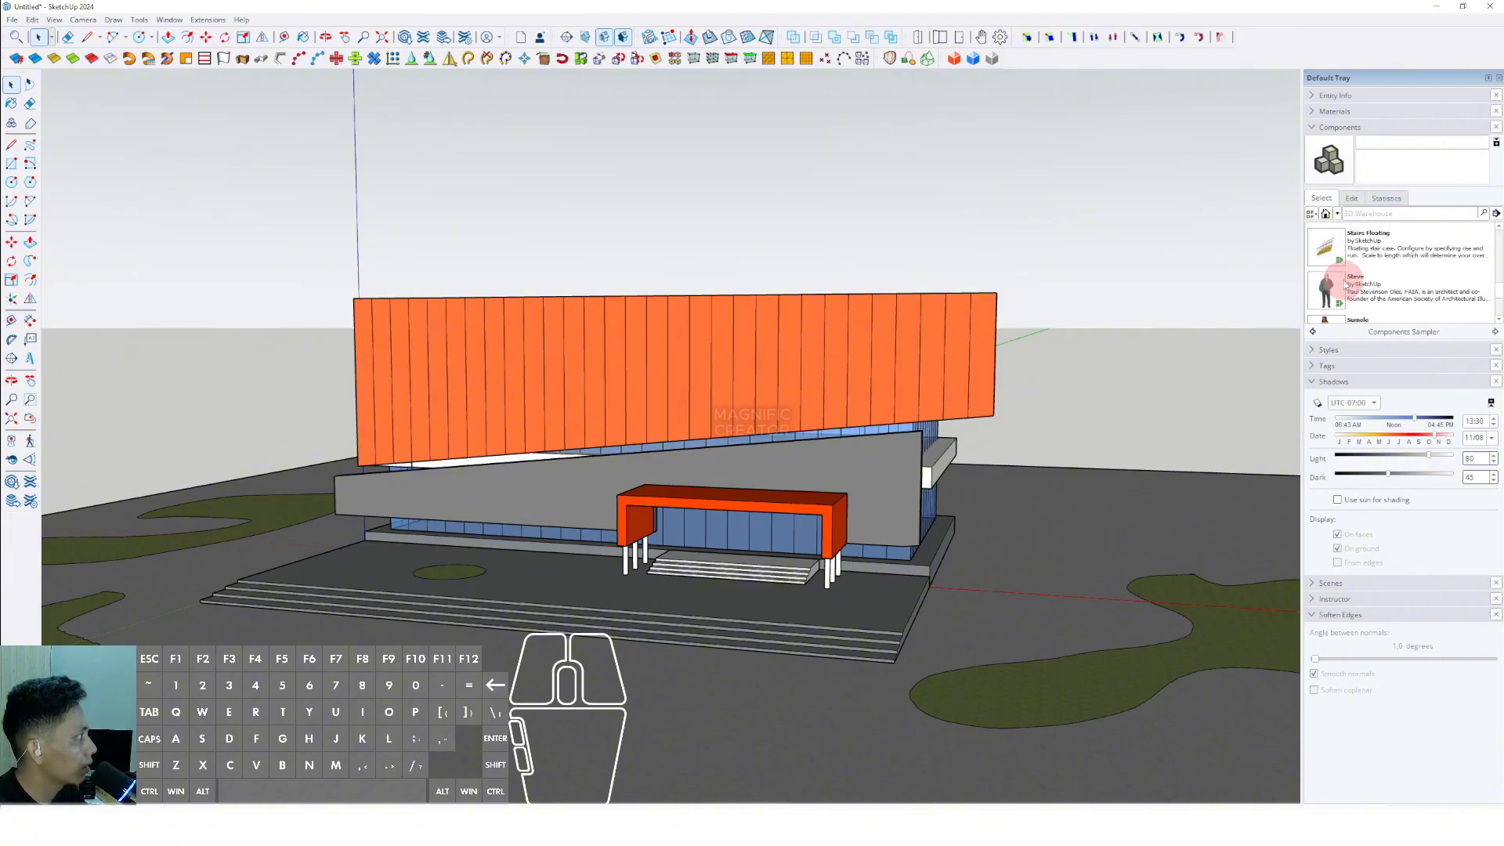
scroll(427, 564, up, 6)
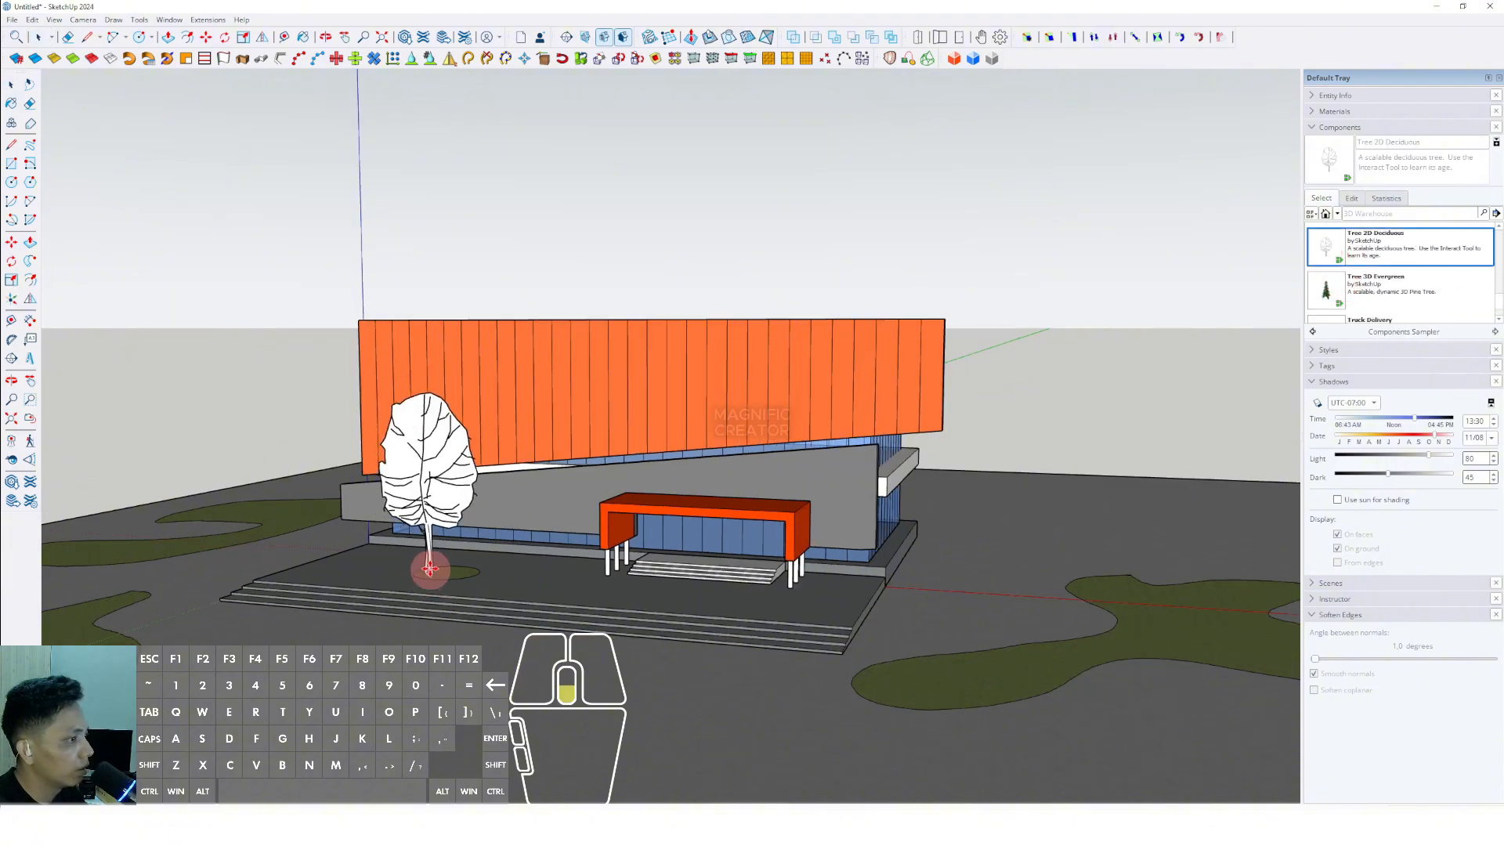
- Paint the tree with Translucent Glass Dark Green from Glass and Mirrors
click(1331, 112)
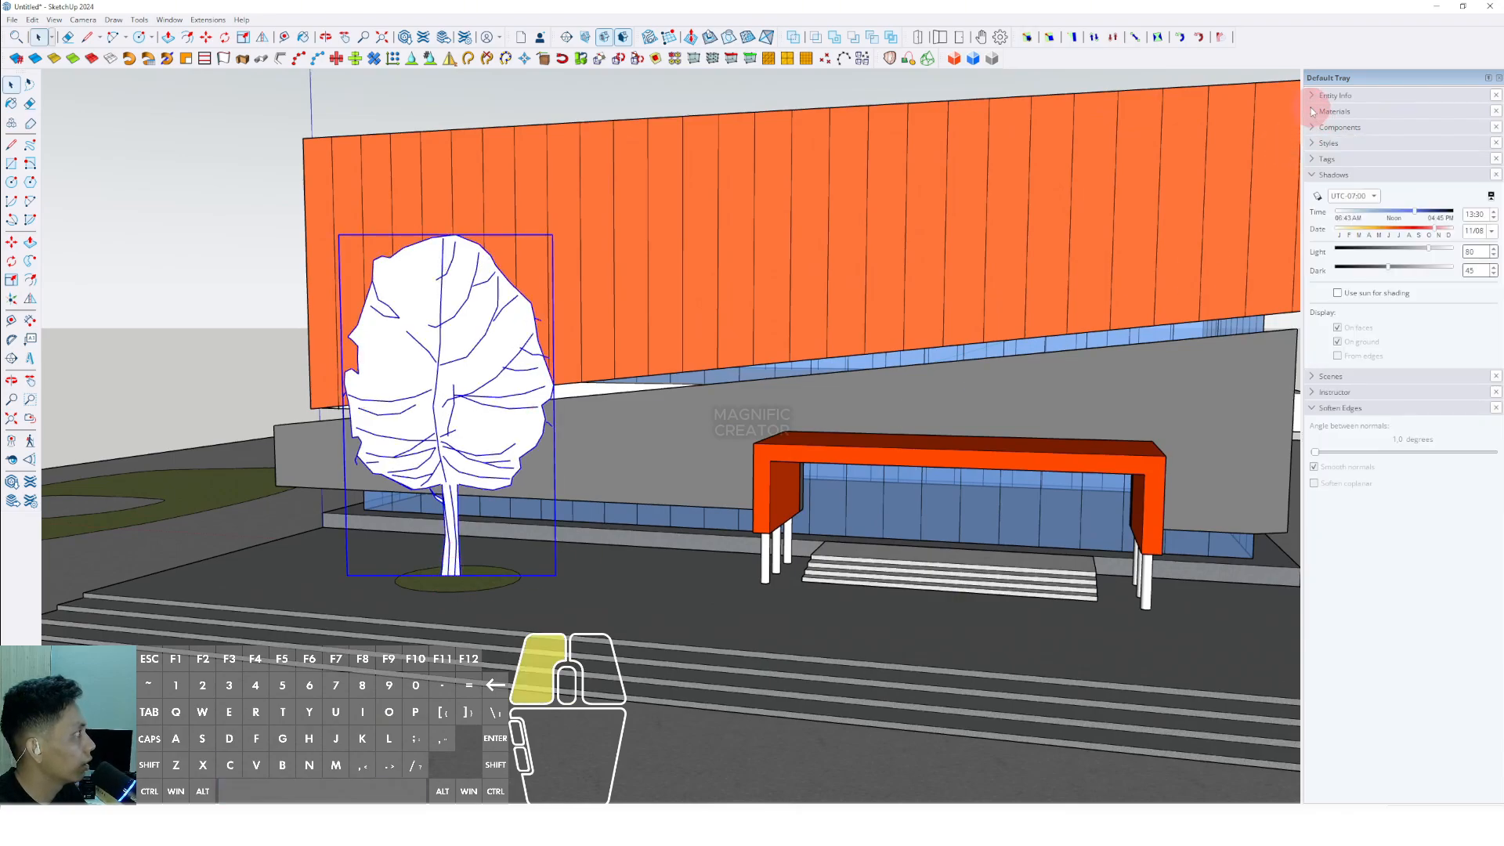
click(1465, 200)
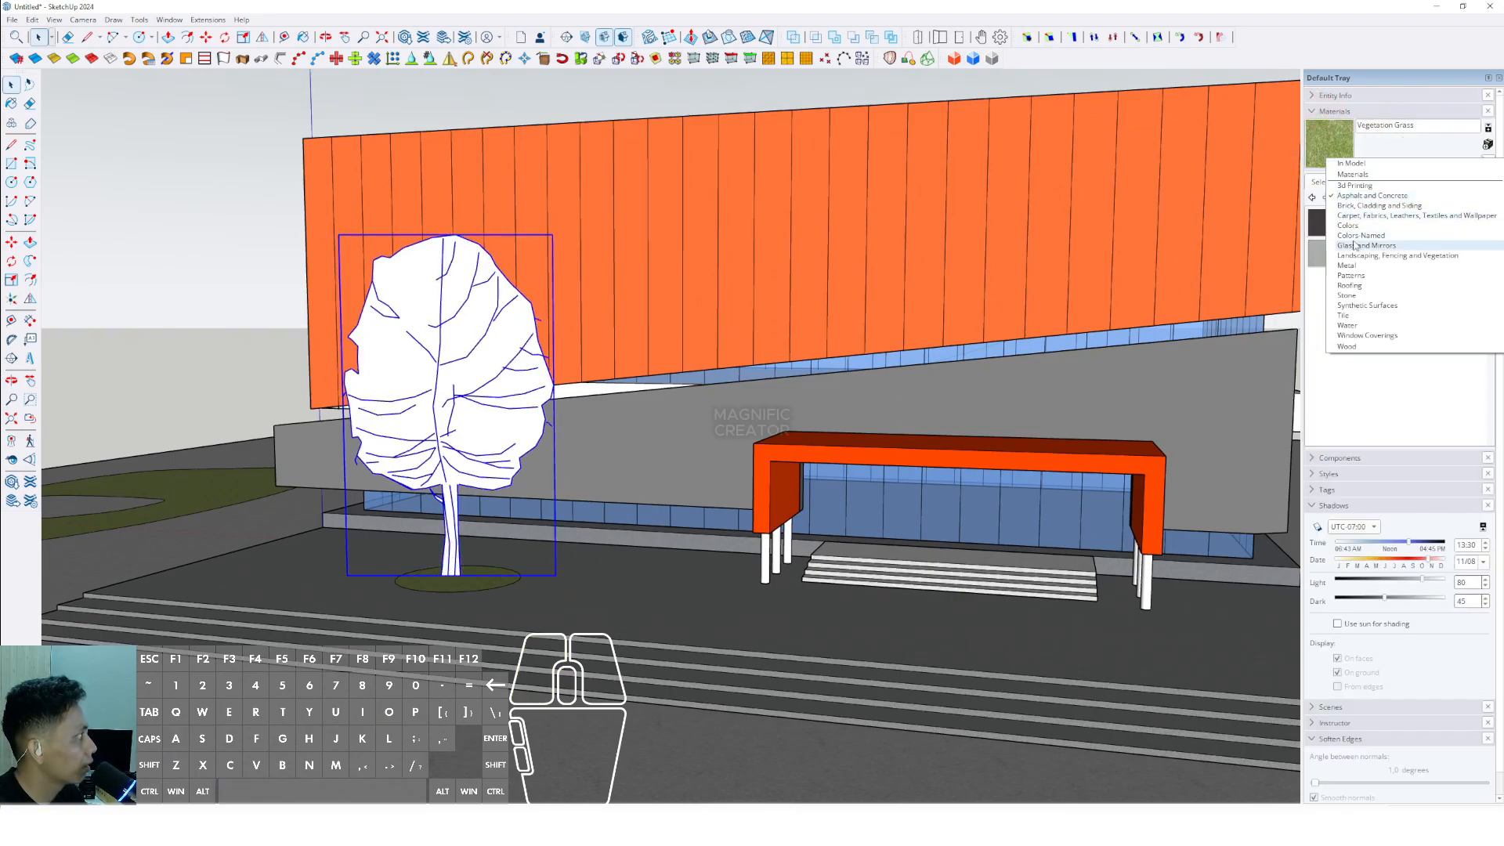
click(1354, 245)
click(1324, 256)
click(443, 396)
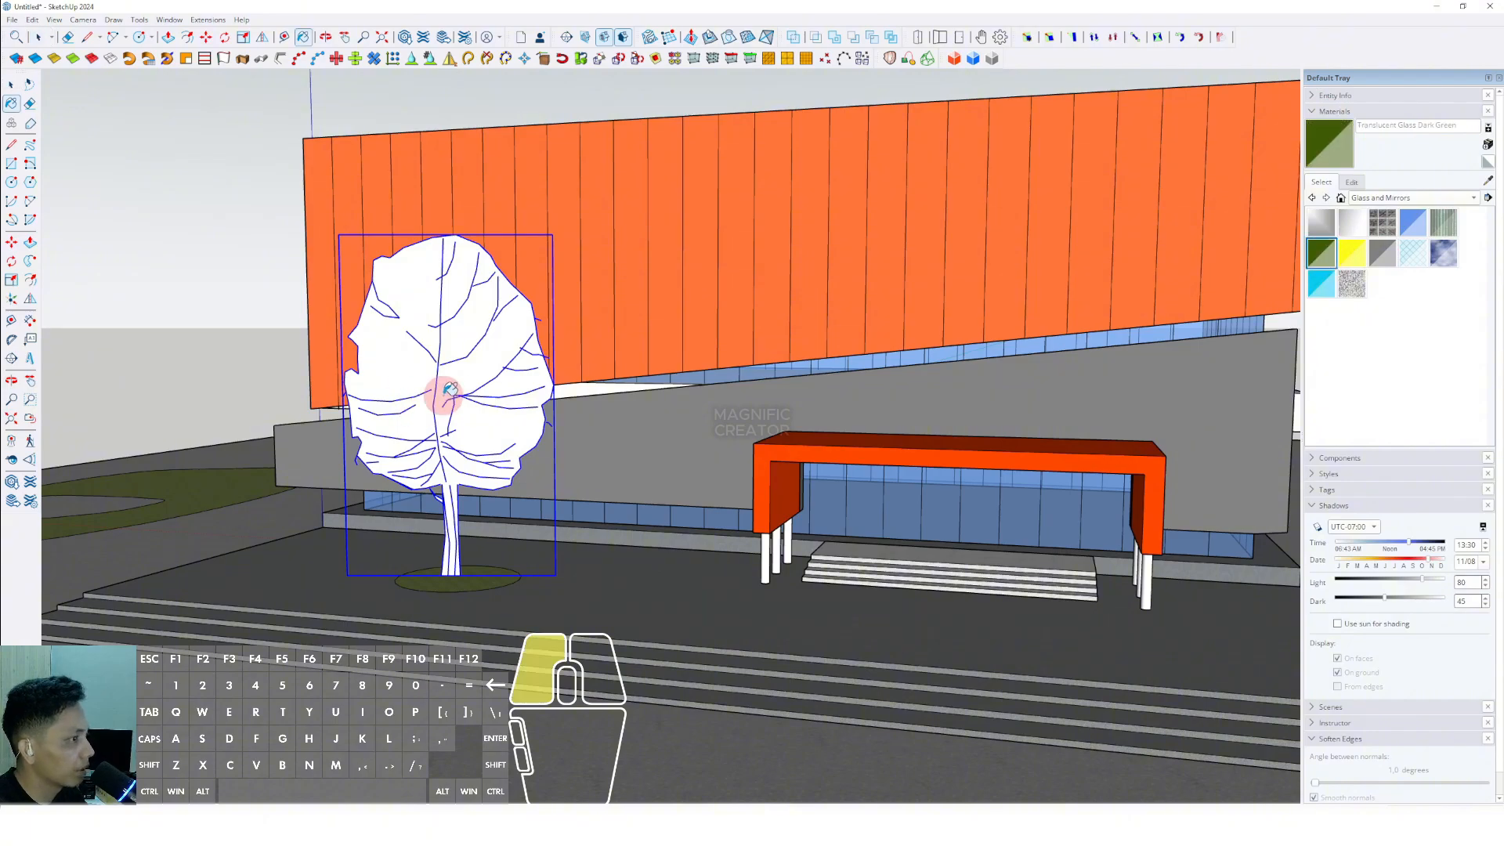
scroll(443, 396, down, 5)
shift+middle_drag(443, 396, 540, 415)
middle_drag(541, 415, 567, 473)
- Copy the tree twice onto the grass area in front of the building's left side
scroll(567, 473, up, 2)
key(m)
click(649, 576)
key(ctrl)
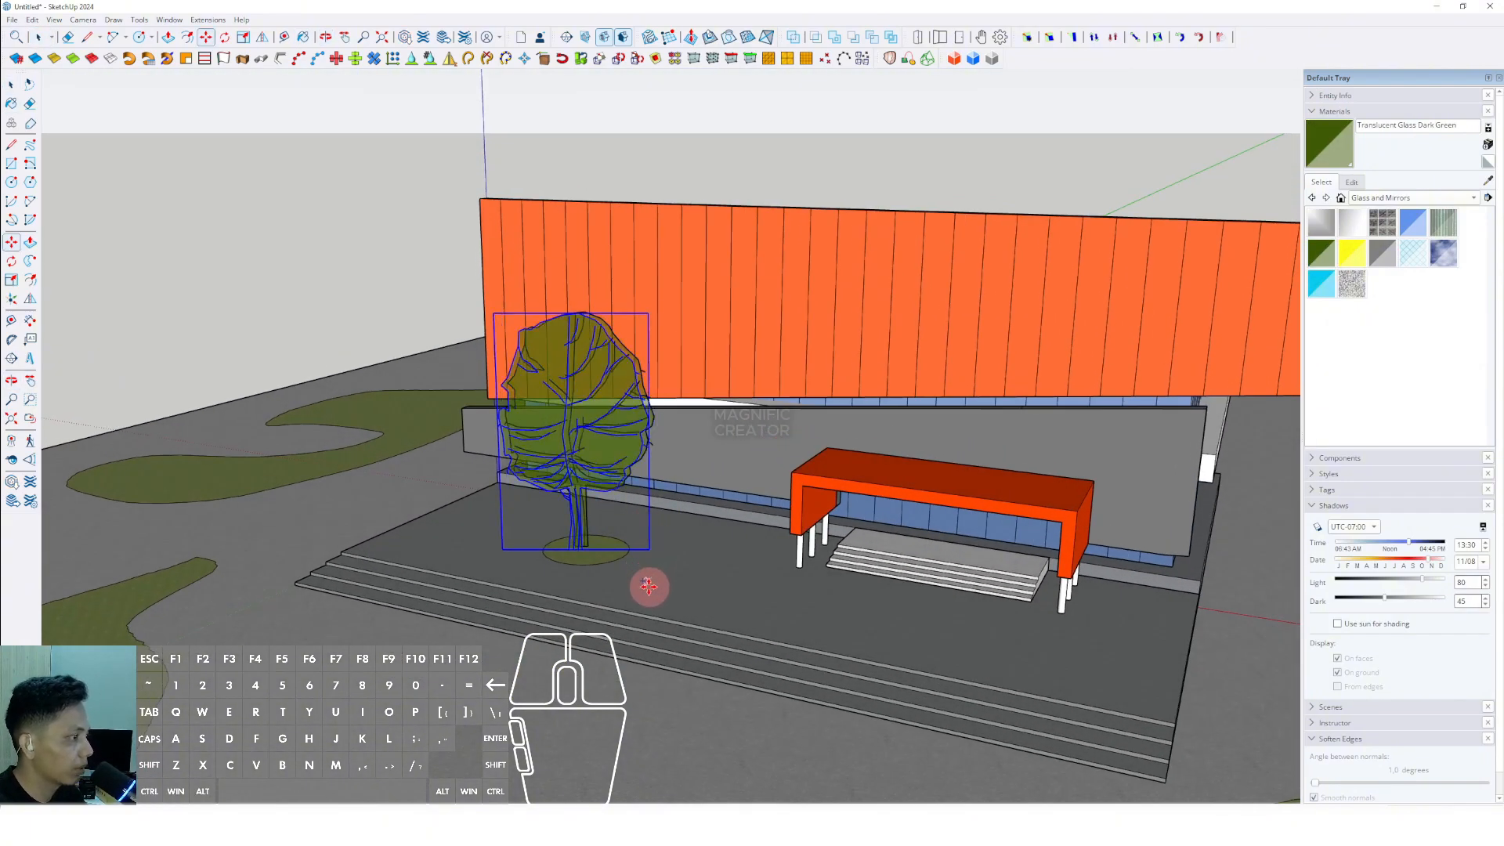
scroll(648, 584, down, 3)
shift+middle_drag(648, 584, 818, 448)
click(531, 486)
click(503, 484)
key(ctrl)
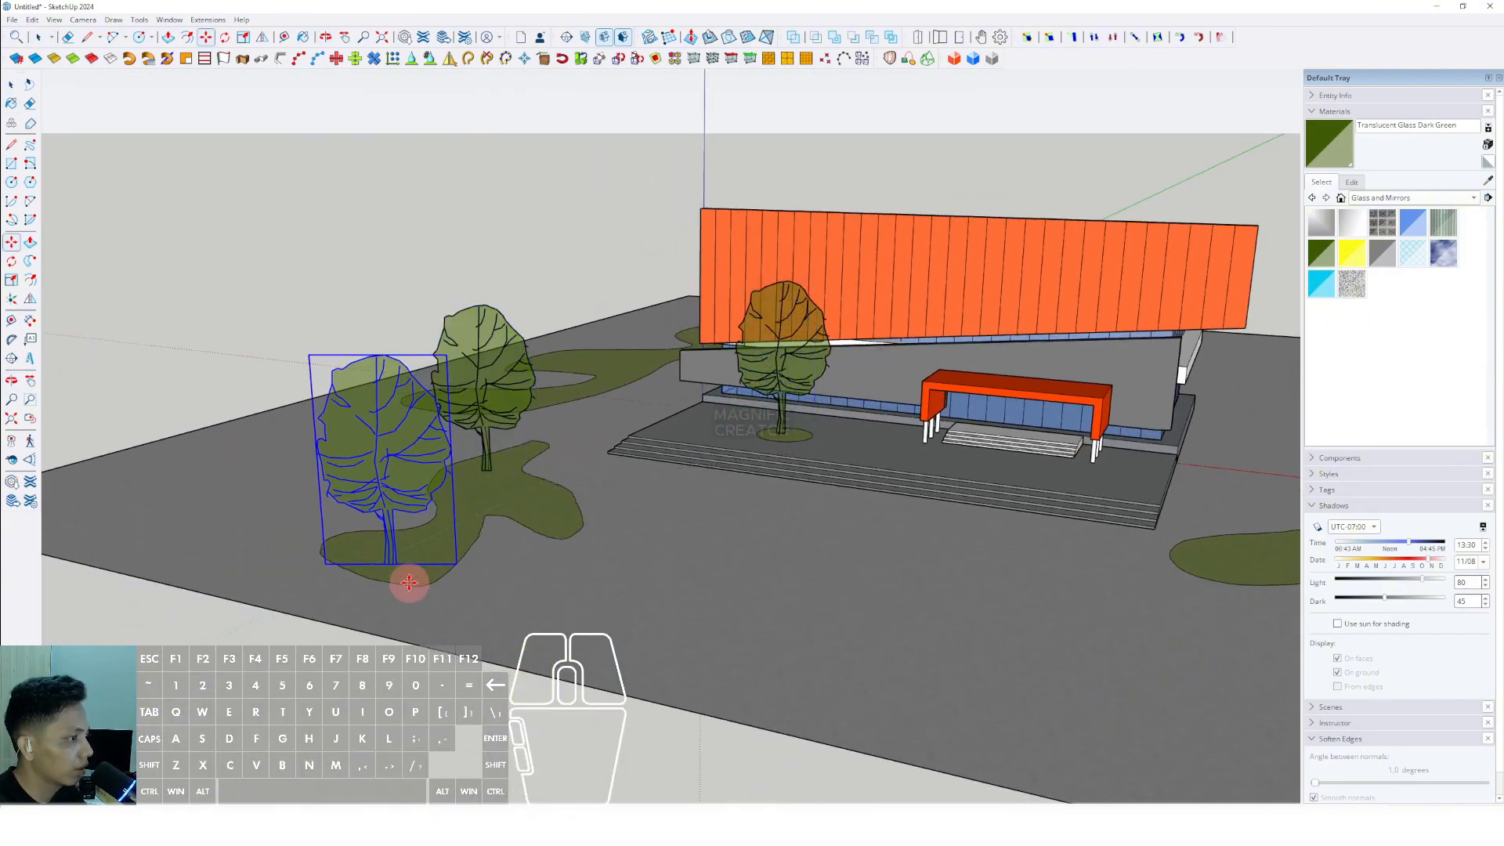
scroll(588, 447, down, 3)
scroll(537, 503, up, 6)
scroll(622, 477, down, 3)
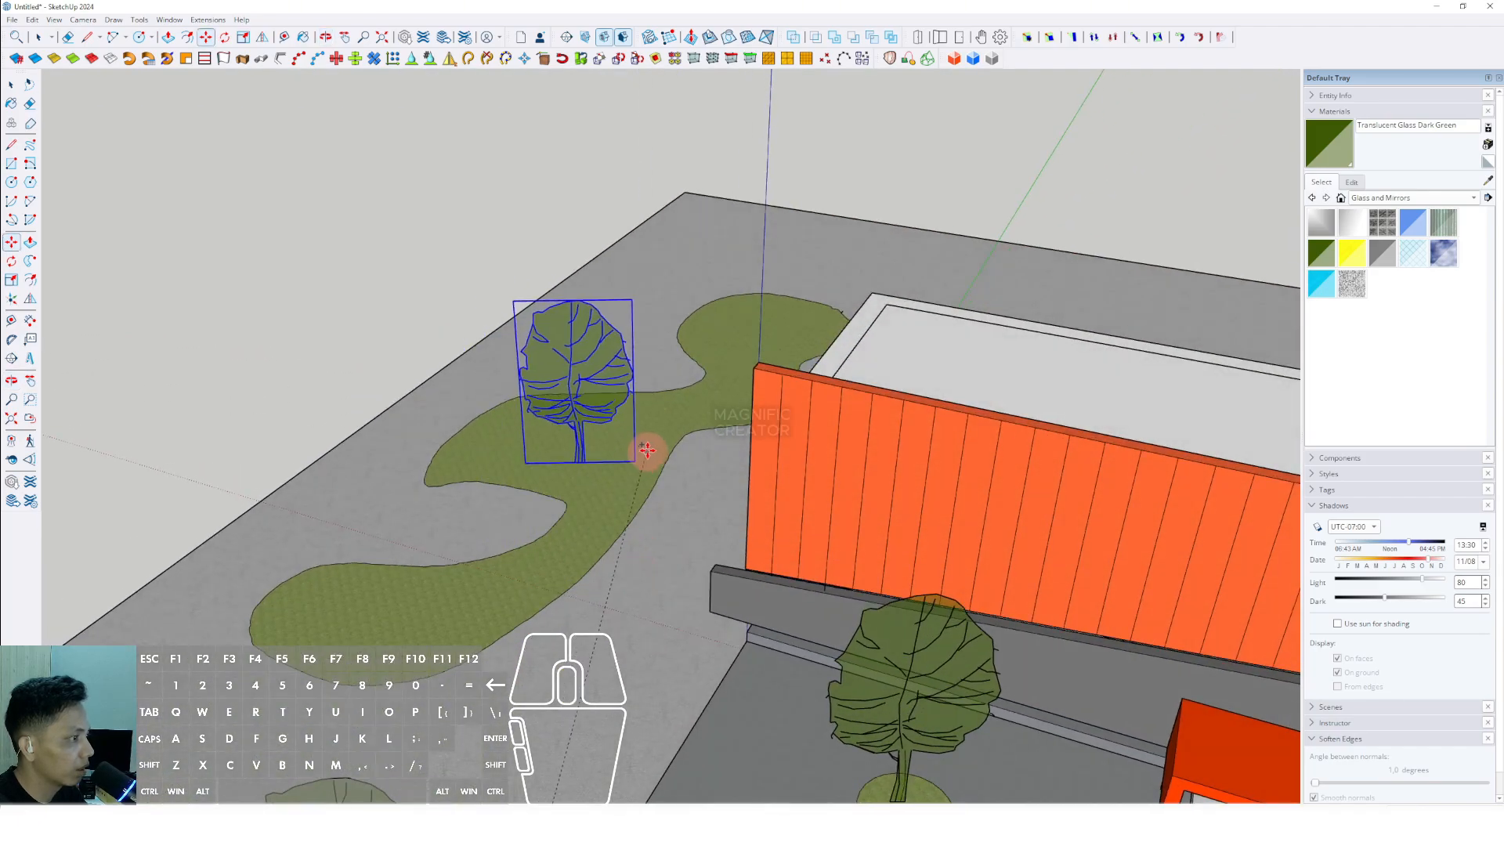
- Place three more tree copies along the grass area on the building's left side, reaching behind the building
click(539, 470)
click(537, 470)
click(503, 625)
middle_drag(689, 313, 769, 396)
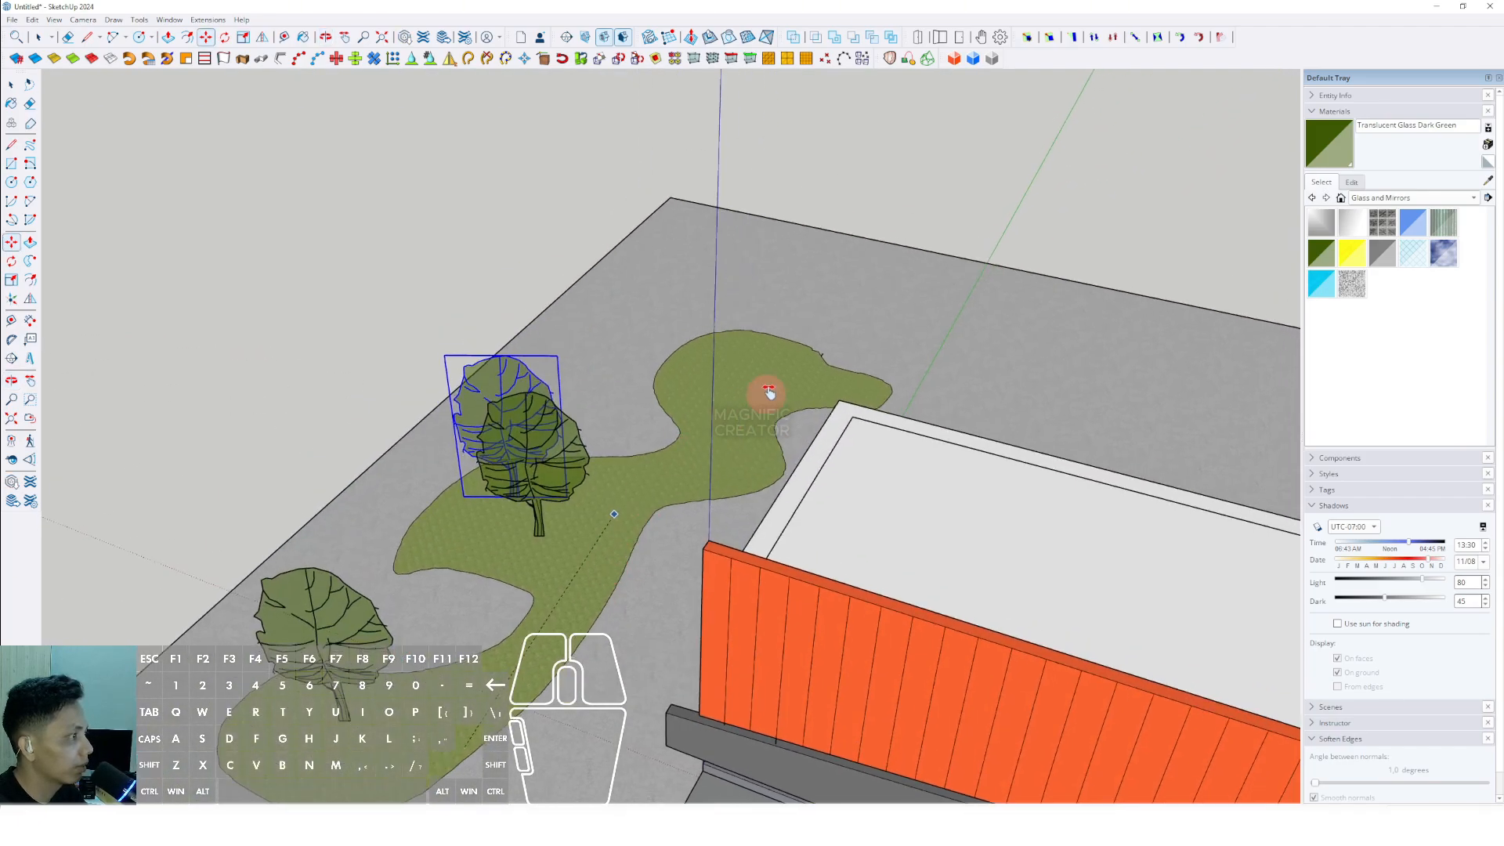
click(788, 393)
- Place three tree copies on the grass area to the right of the building
scroll(661, 403, down, 3)
shift+middle_drag(885, 400, 427, 168)
middle_drag(427, 168, 470, 143)
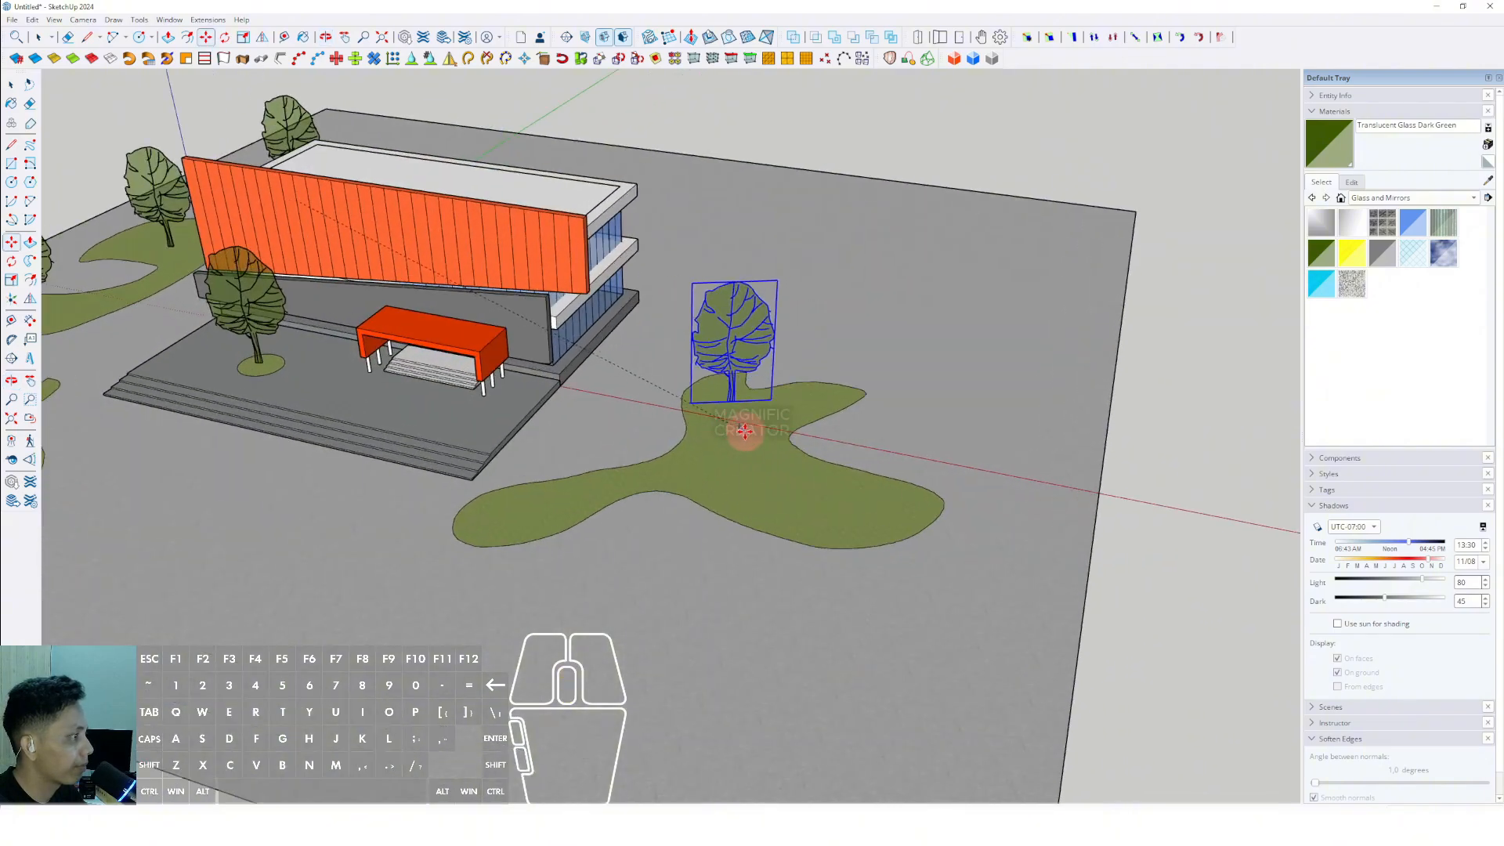
click(739, 424)
click(842, 562)
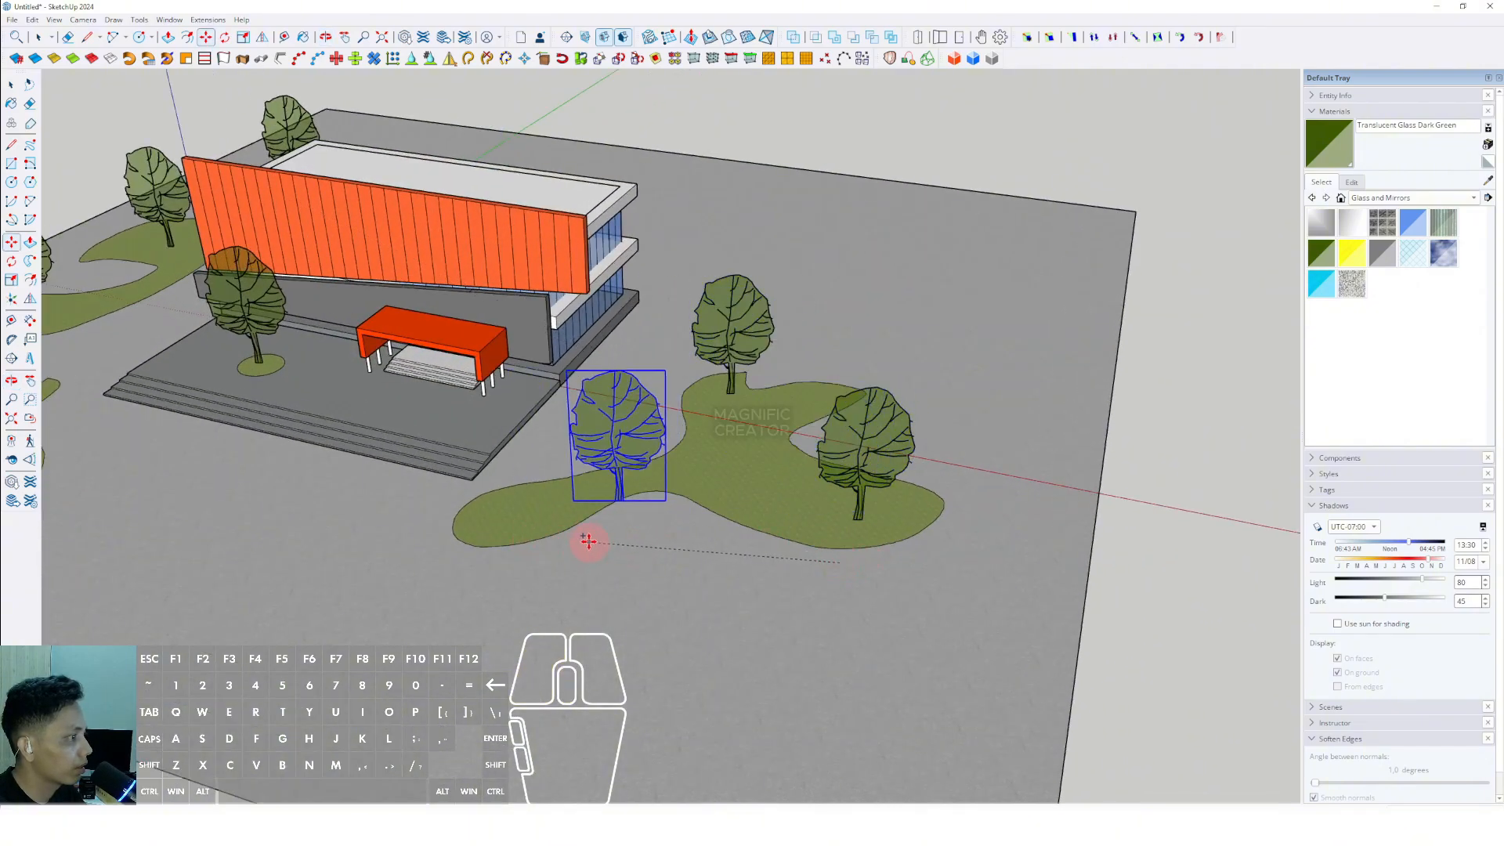
click(674, 513)
shift+middle_drag(553, 494, 810, 427)
- Turn on shadows and set the sun to 14:54 on 03/16
key(space)
scroll(600, 415, up, 3)
middle_drag(599, 415, 675, 452)
click(54, 21)
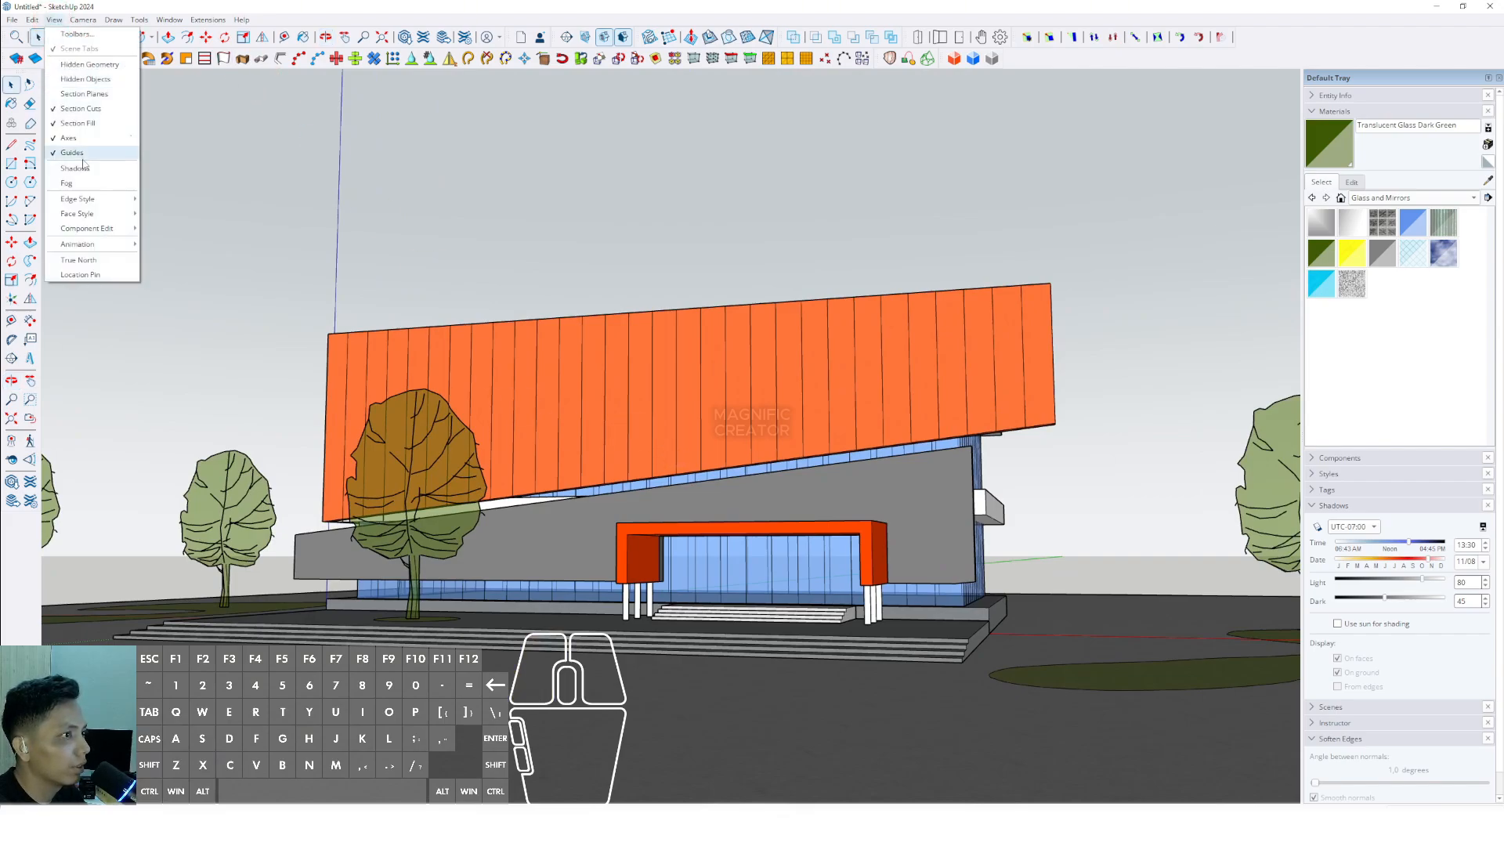
click(87, 159)
middle_drag(746, 492, 783, 498)
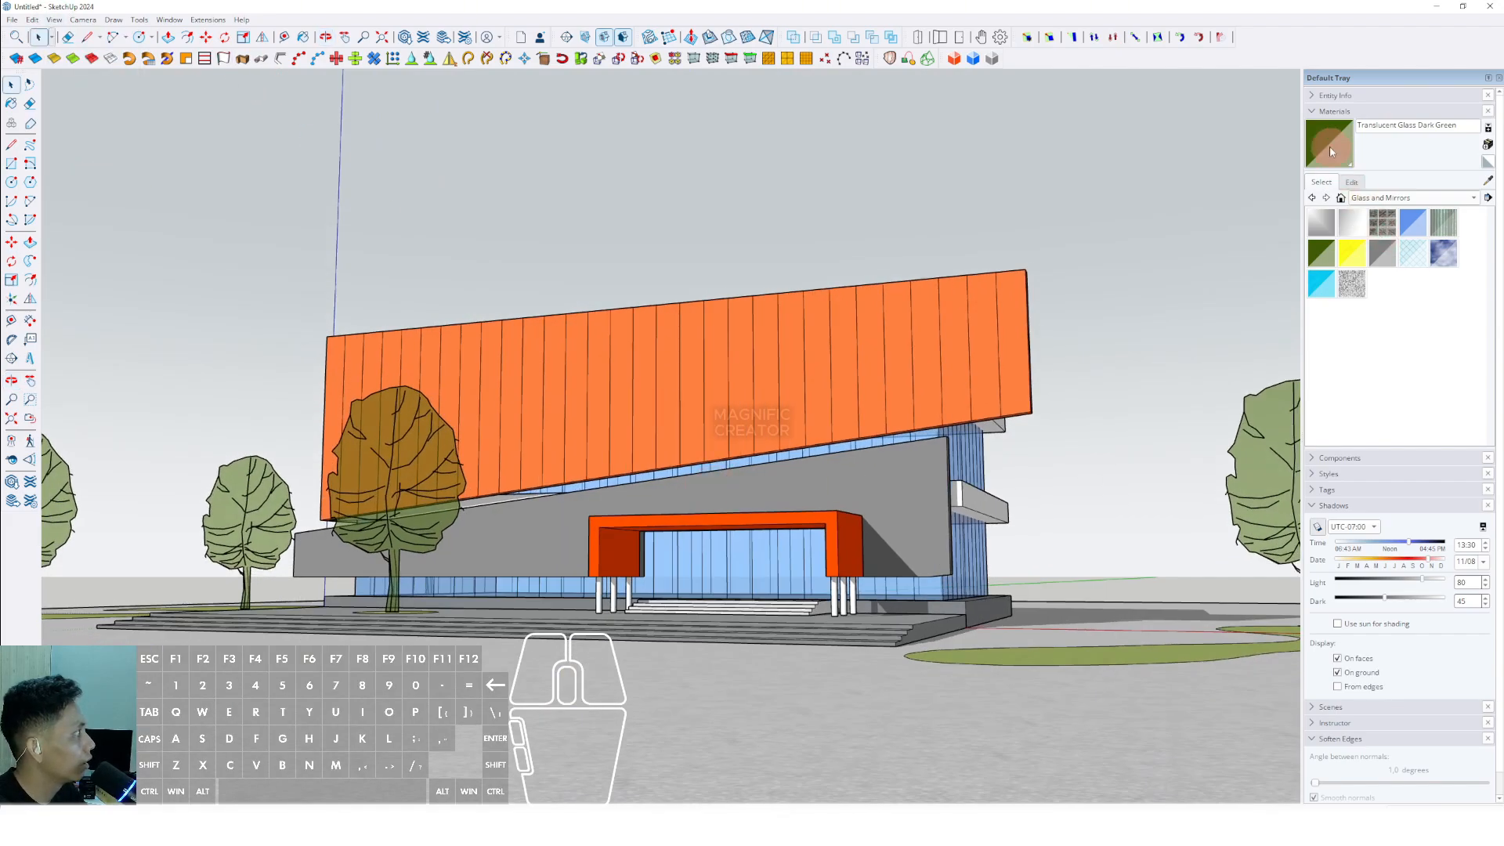
click(1314, 114)
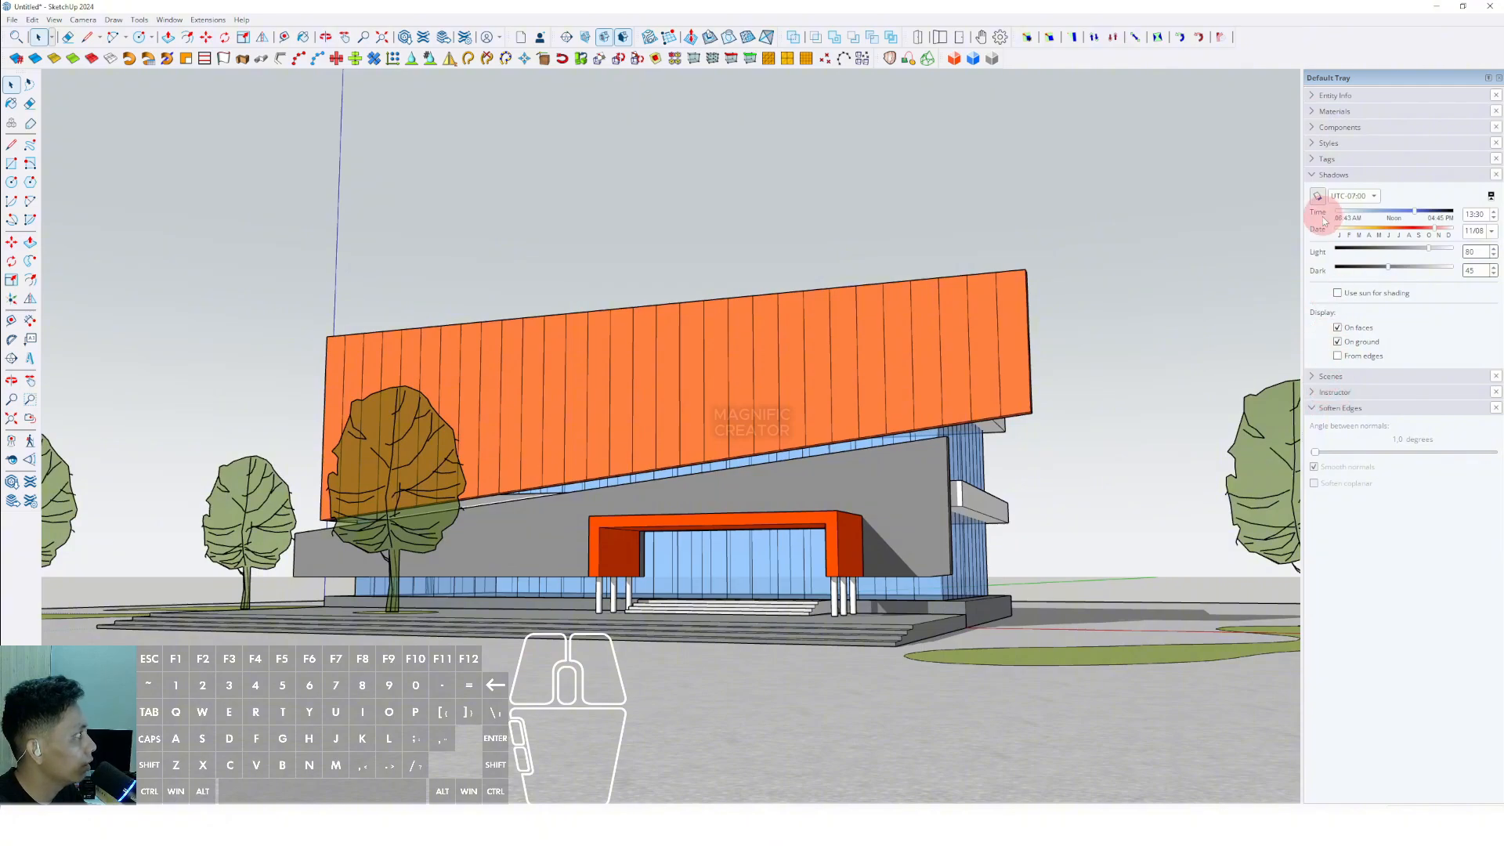
mouse_move(1382, 217)
mouse_down()
mouse_move(1342, 213)
mouse_move(1429, 217)
mouse_move(1342, 231)
mouse_move(1376, 231)
mouse_move(1359, 235)
mouse_up()
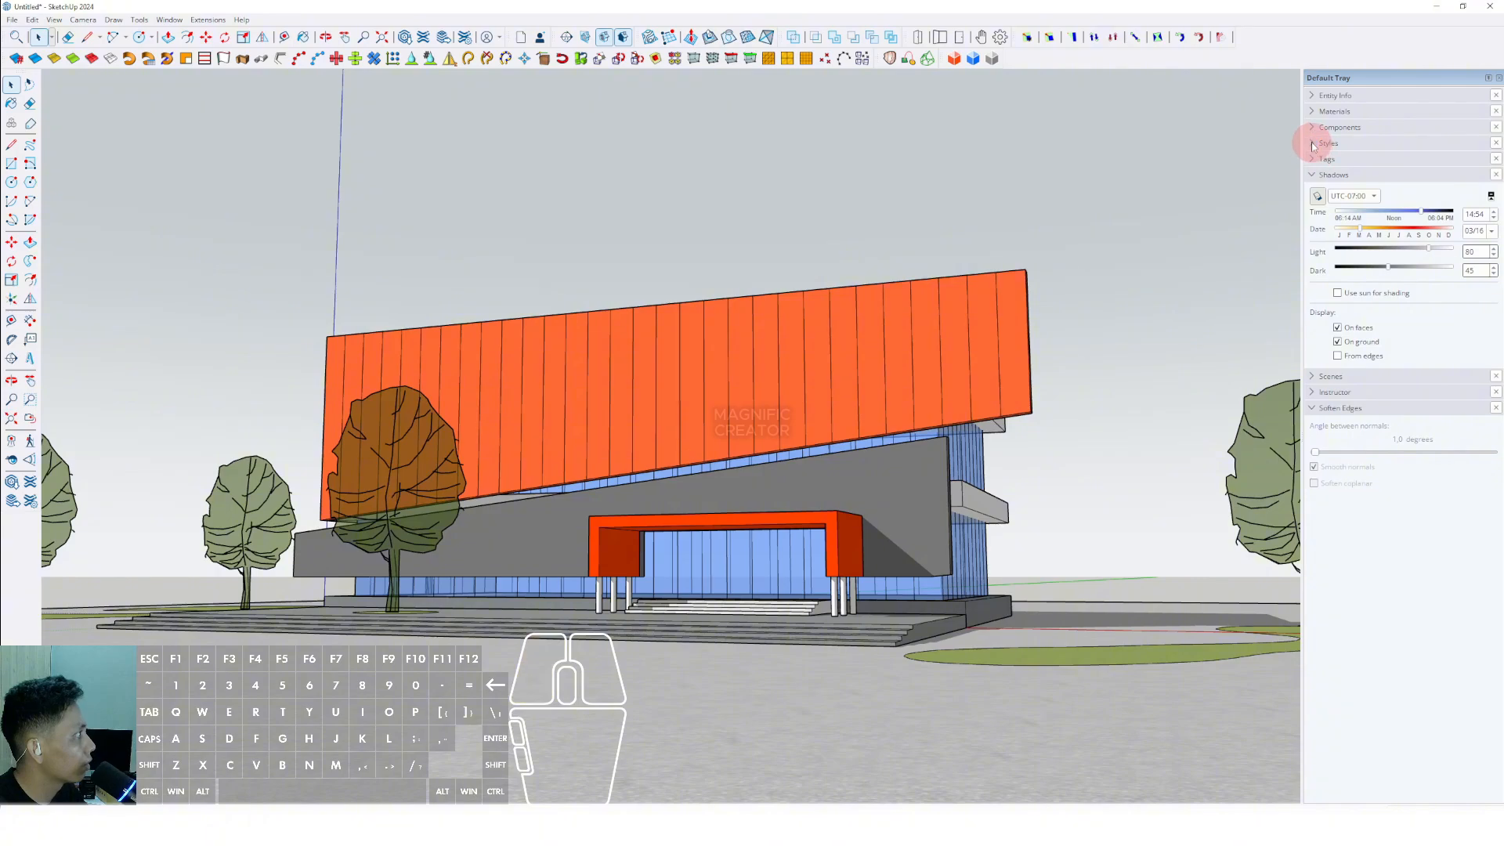
- Apply the Construction Documentation Style from the Default Styles collection to the model
click(1323, 144)
click(1383, 254)
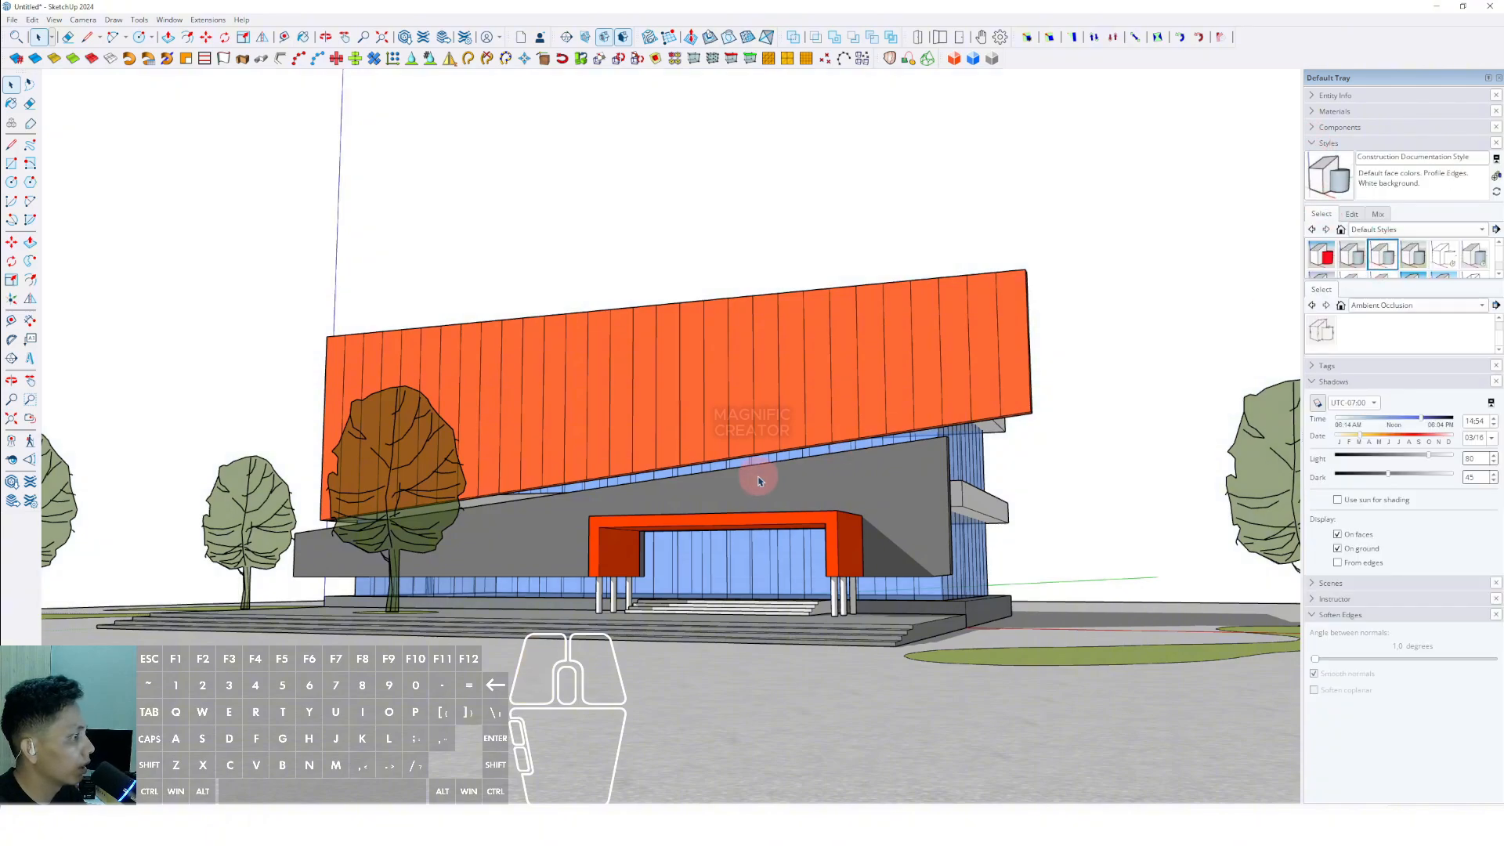